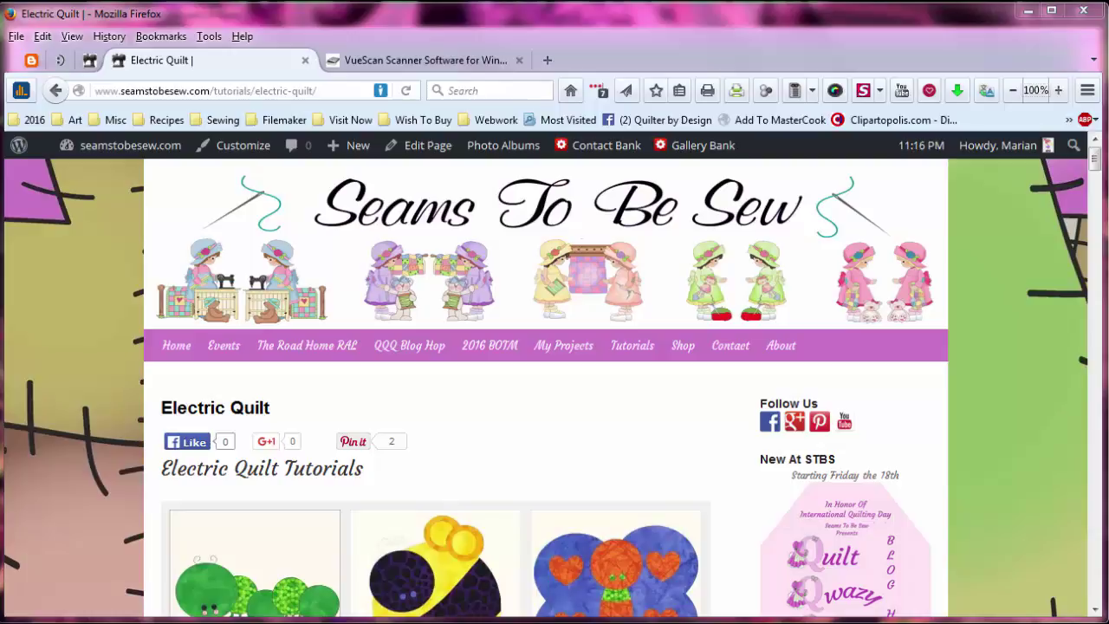
- Review the VueScan website, including the older versions available and the Standard and Professional edition comparison
left_click(484, 62)
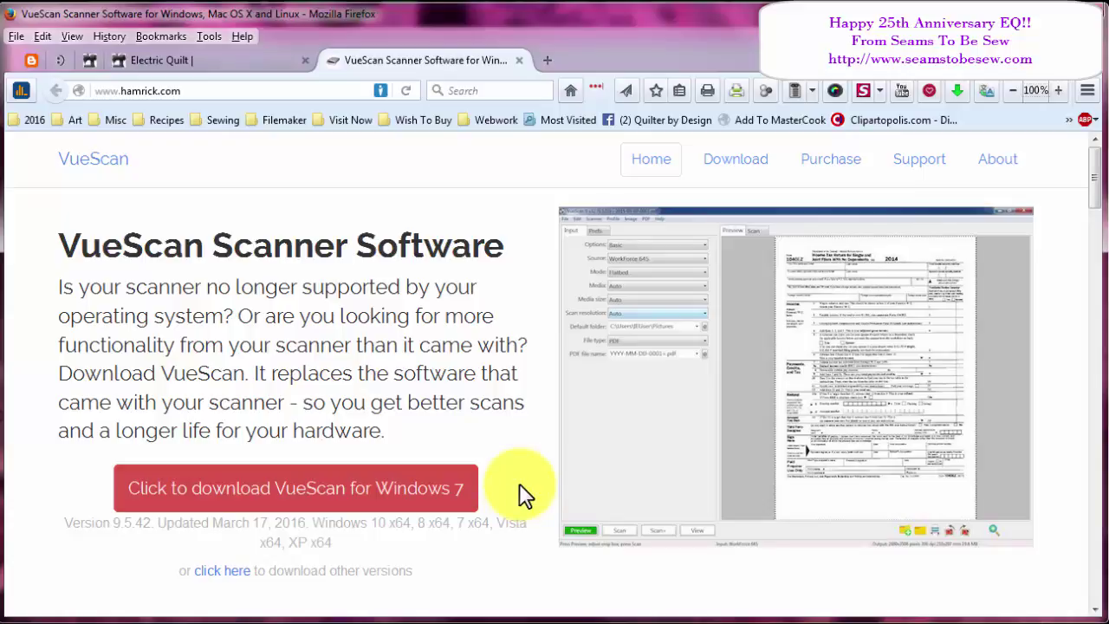
scroll(527, 489, "down", 10)
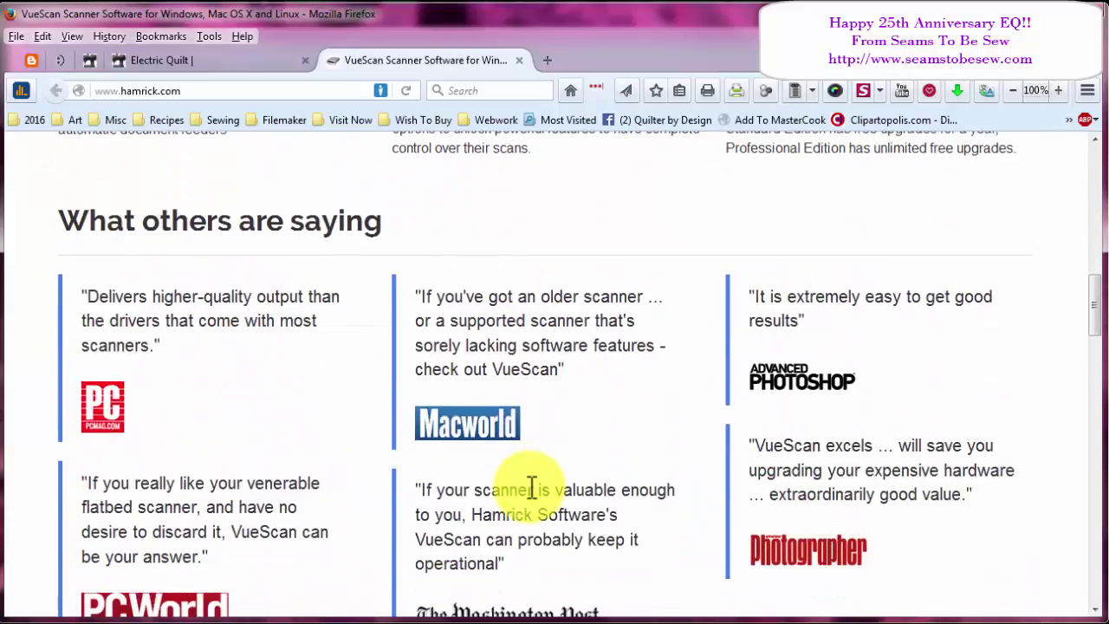
scroll(531, 488, "down", 12)
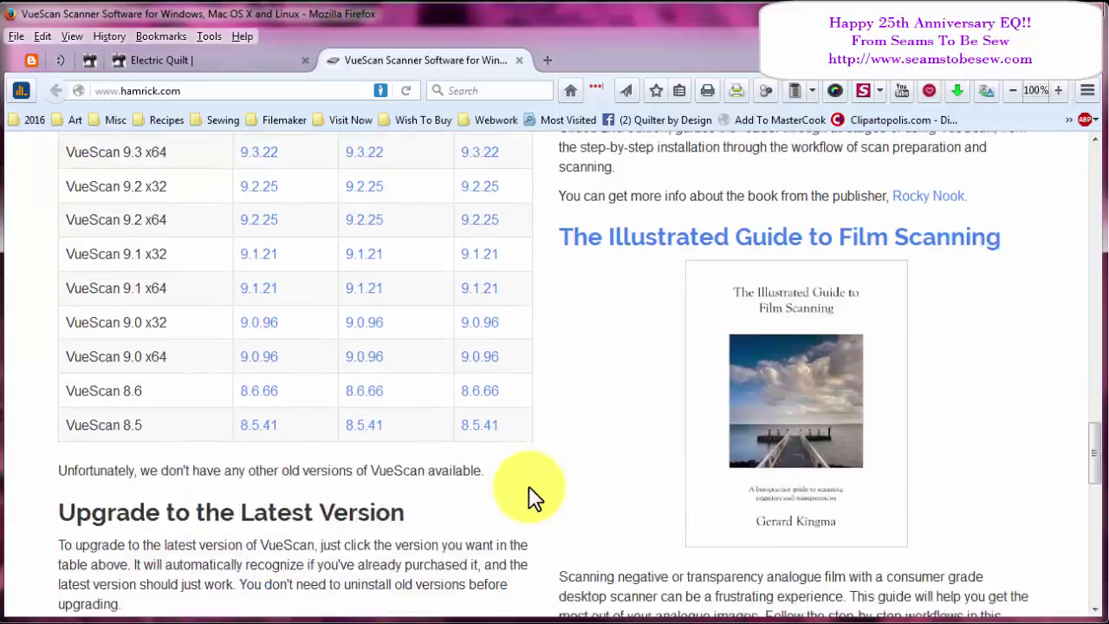
scroll(533, 494, "down", 5)
scroll(533, 494, "down", 2)
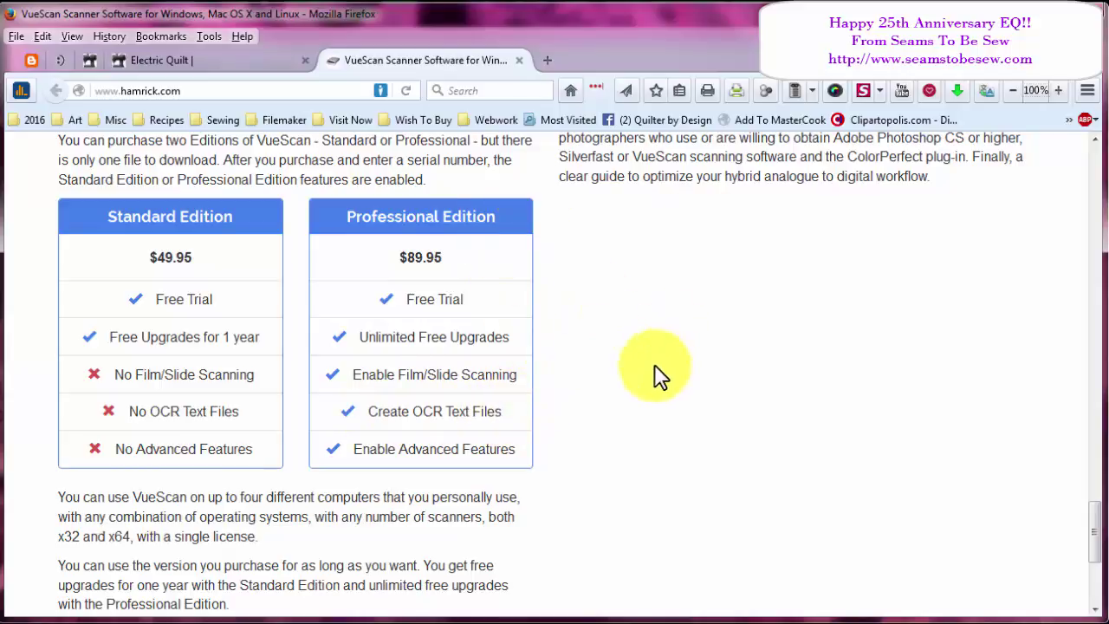
scroll(598, 442, "up", 15)
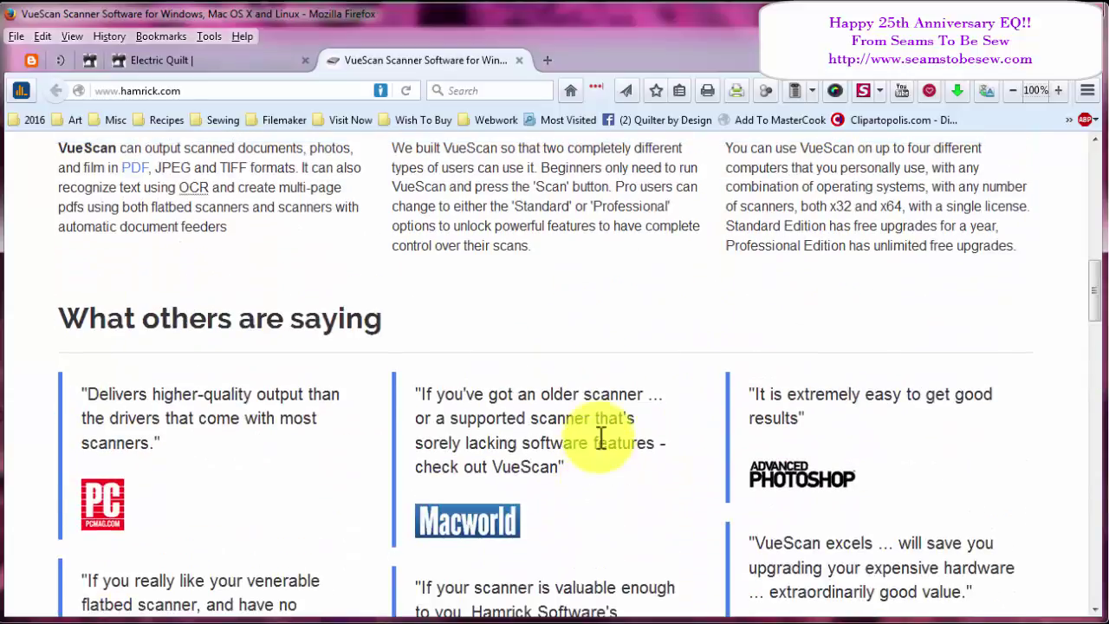
scroll(601, 437, "up", 10)
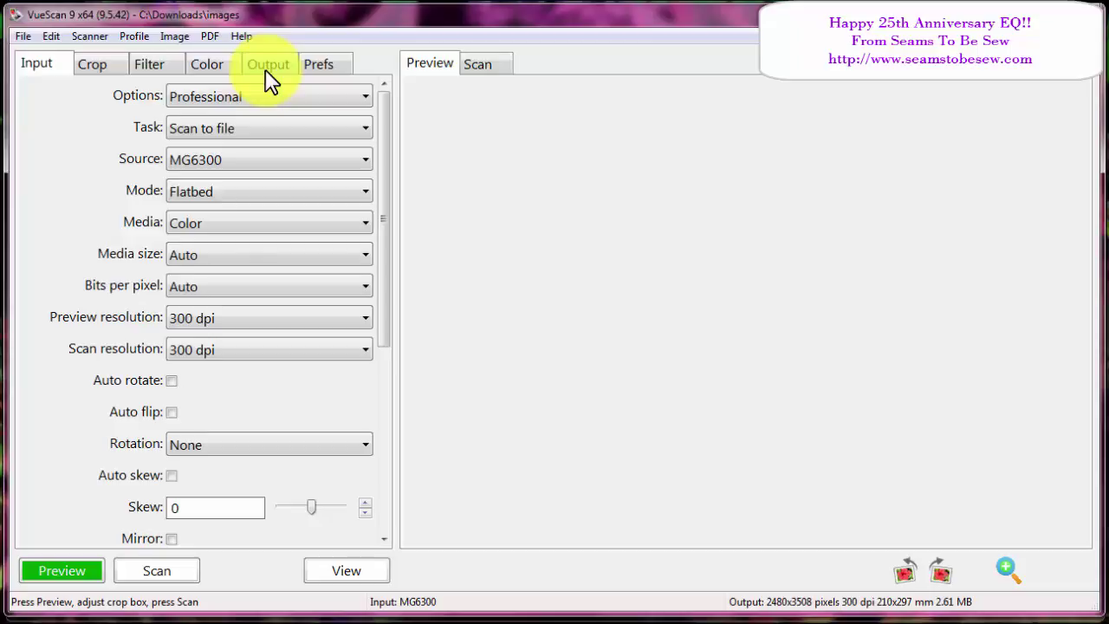
- Check the available preview resolutions and view the scanner's output file settings
left_click(297, 323)
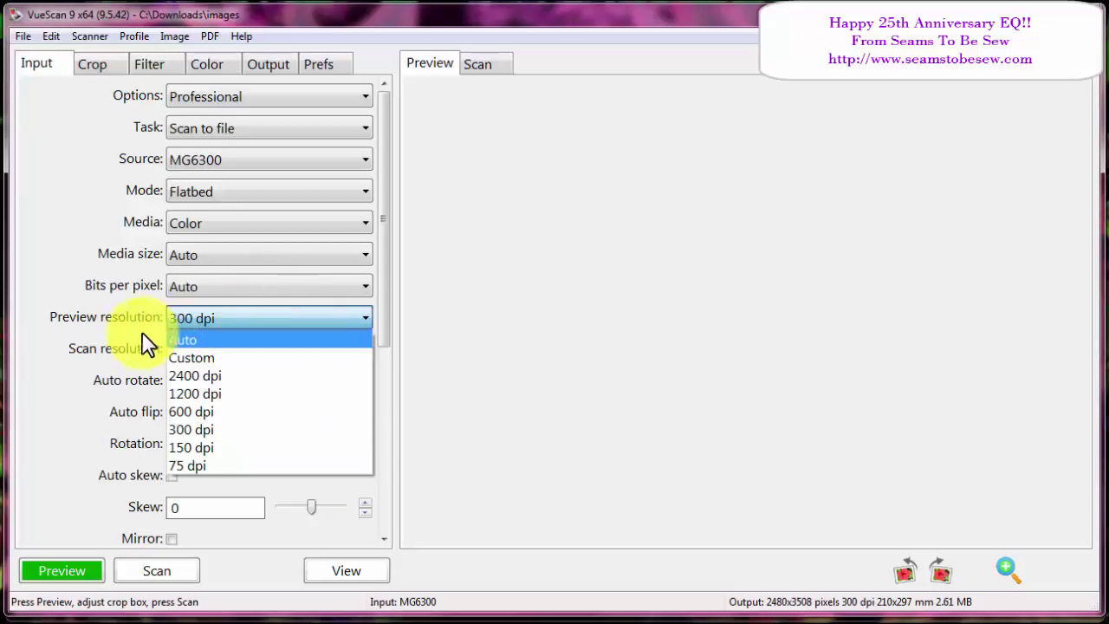
left_click(100, 330)
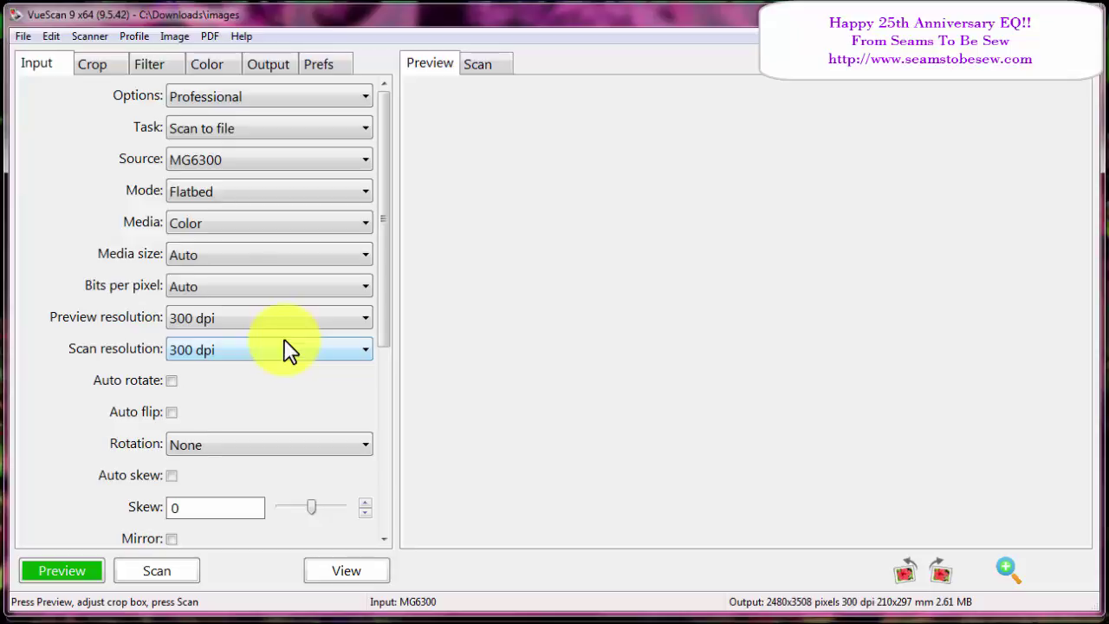
left_click(273, 66)
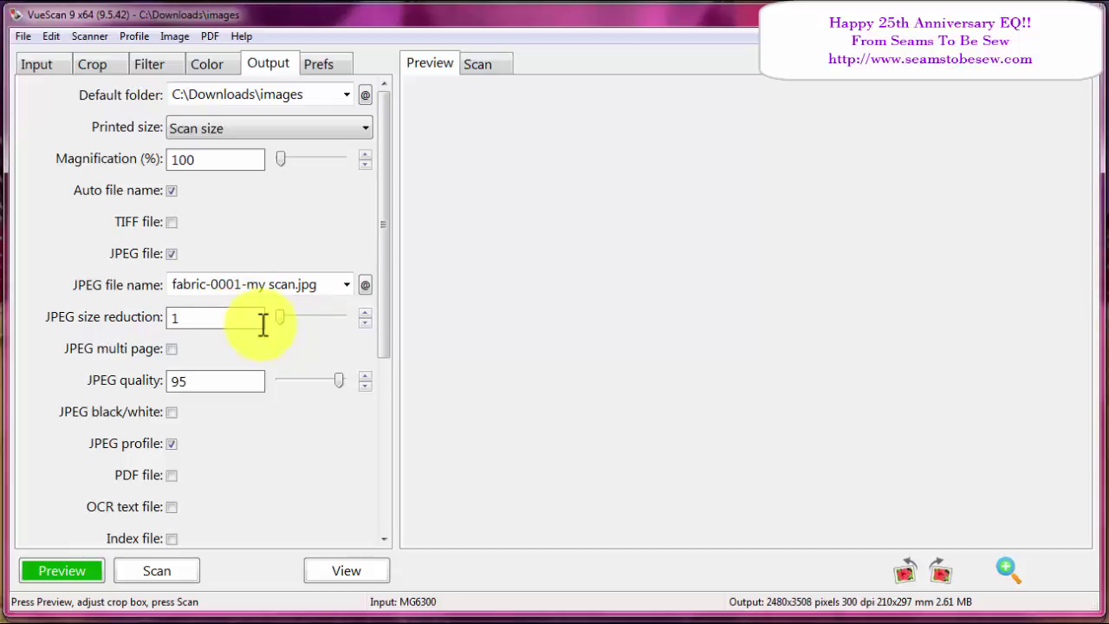
- Preview the fabric, scan it to fabric-0001-my scan.jpg, and dismiss the image viewer showing the scan
left_click(64, 573)
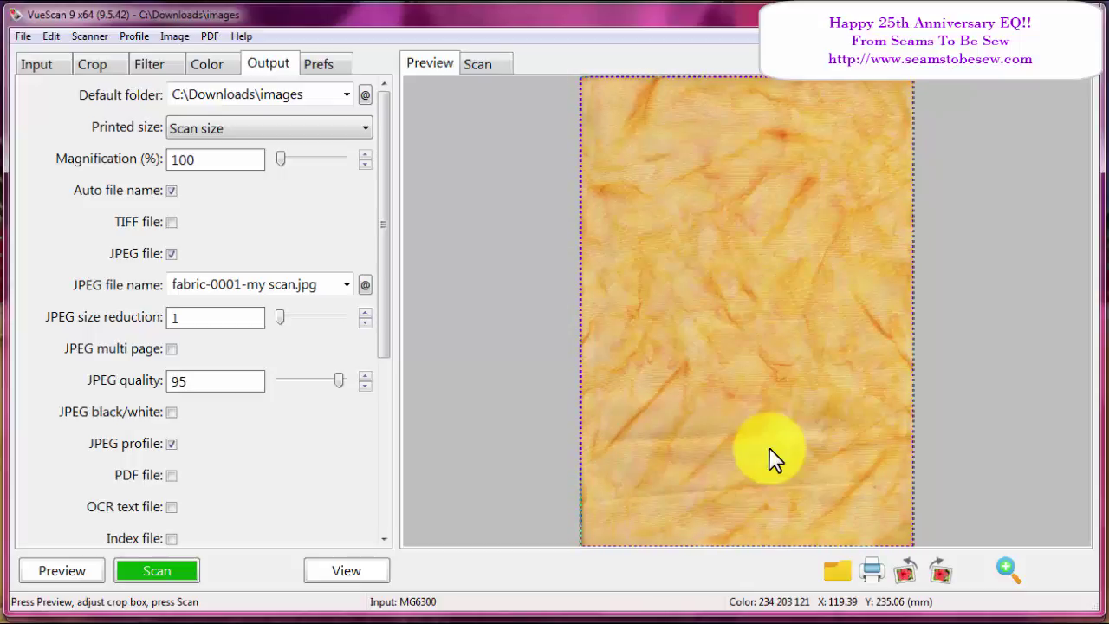
left_click(168, 570)
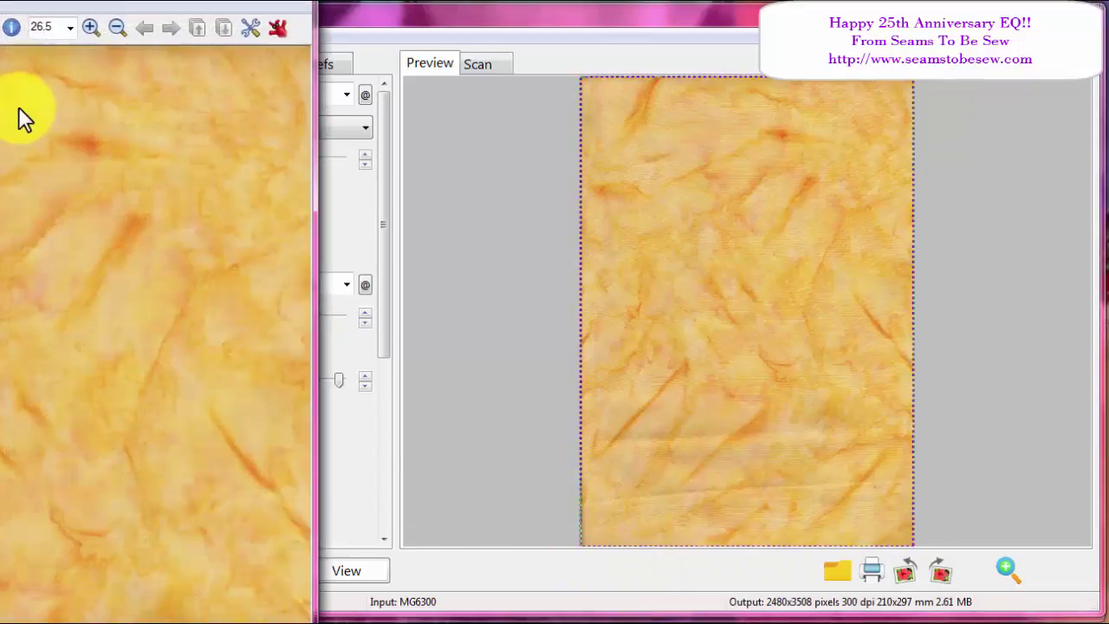
left_click_drag(52, 3, 637, 7)
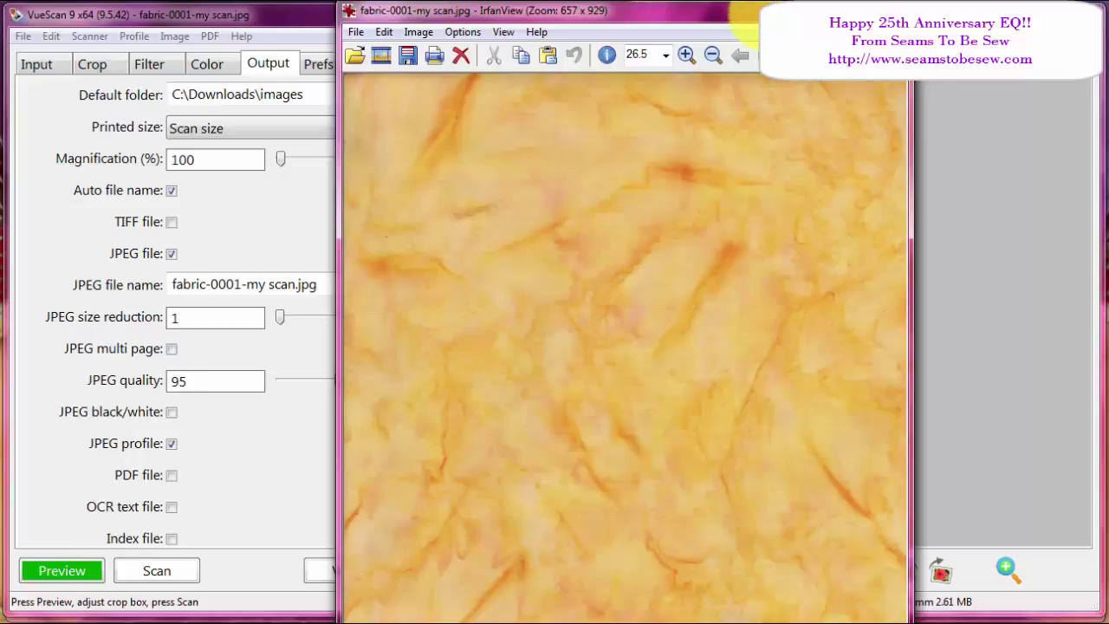
left_click(892, 9)
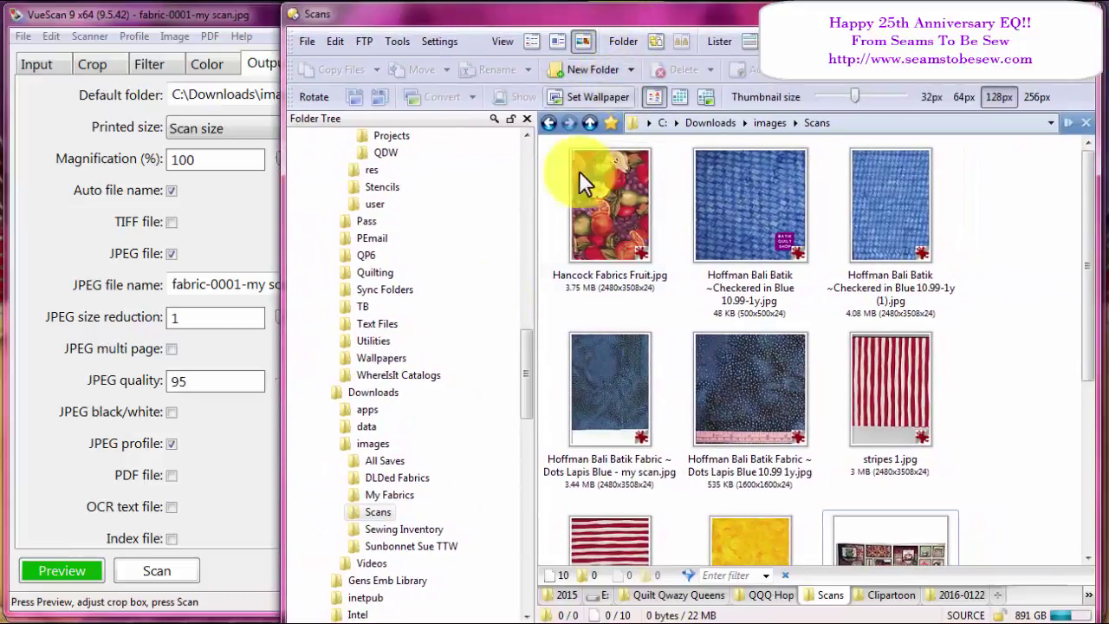
- Move fabric-0001-my scan.jpg from the images folder into its Scans subfolder and open Scans
left_click(373, 444)
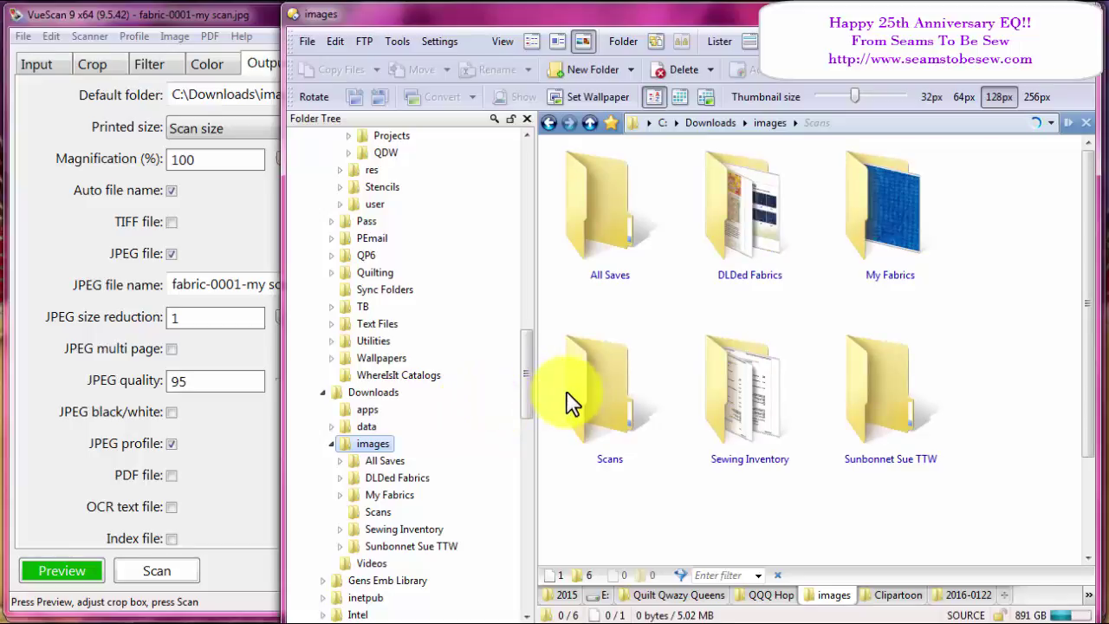
scroll(581, 390, "down", 2)
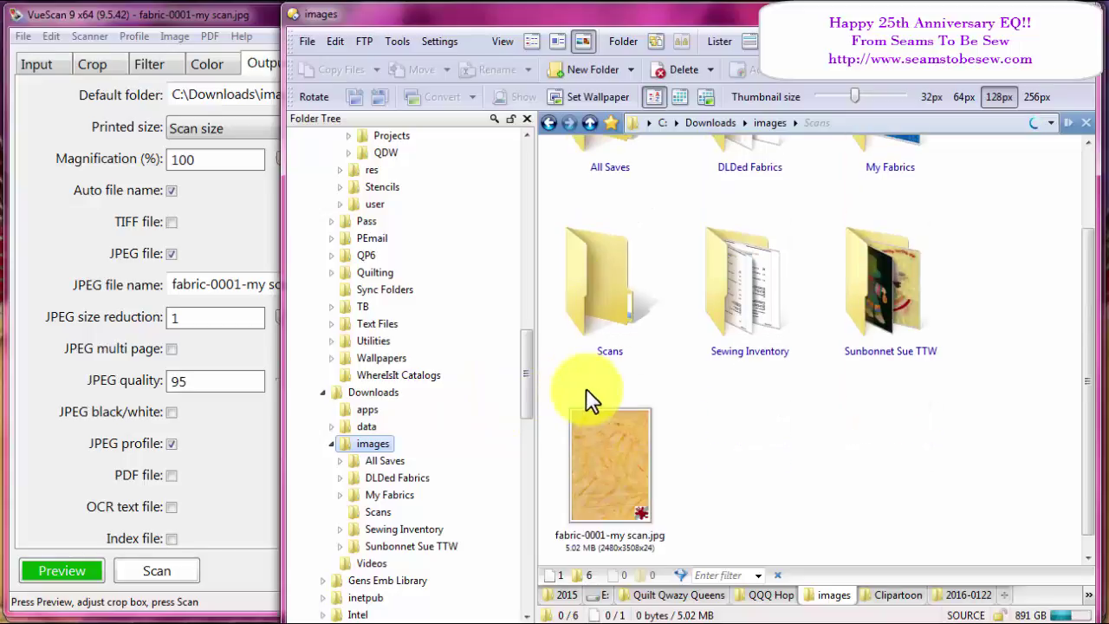
left_click(612, 487)
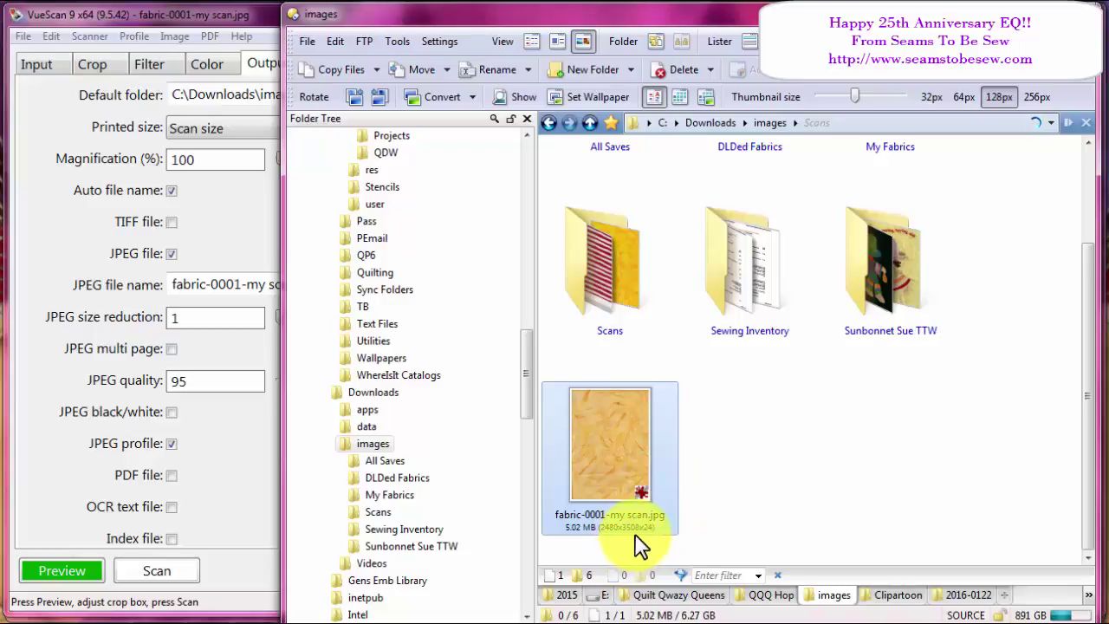
mouse_move(633, 542)
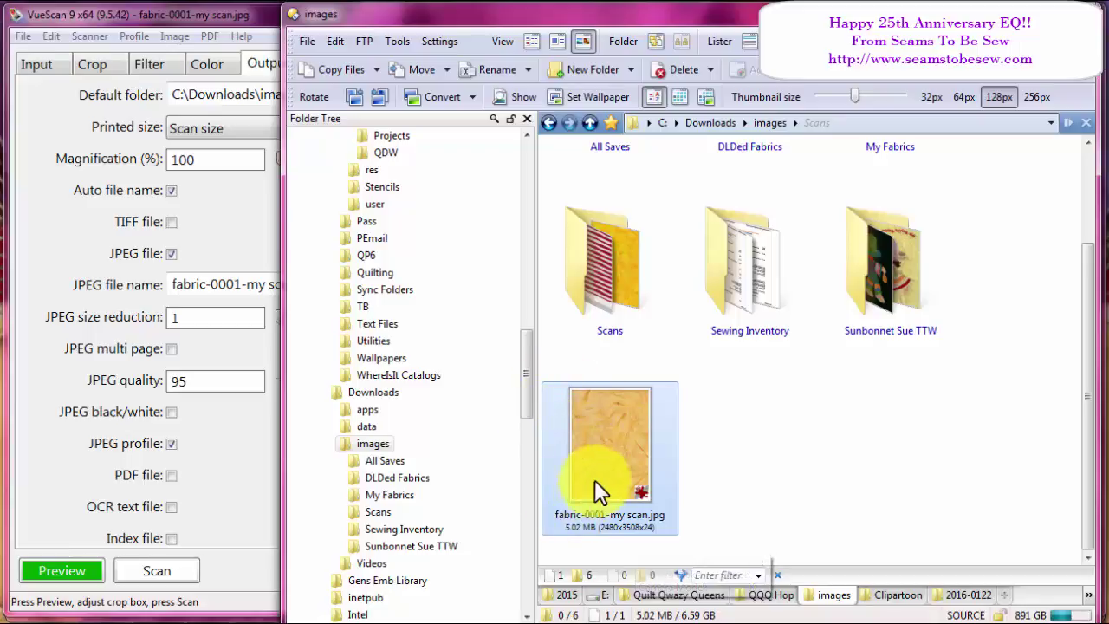
left_click_drag(604, 474, 608, 305)
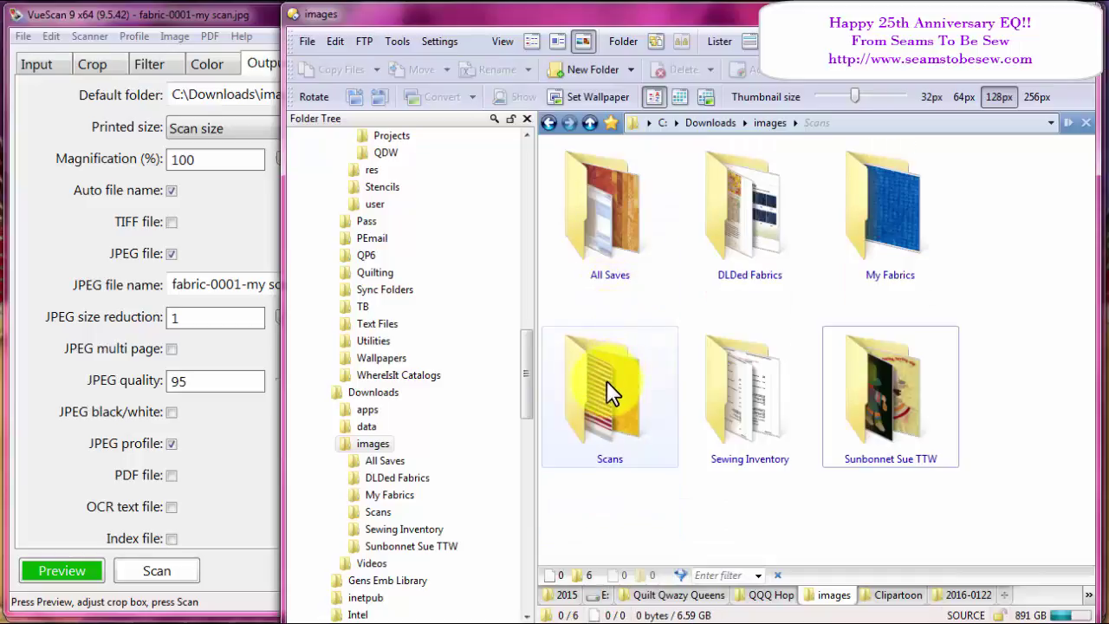
left_click(606, 380)
double_click(606, 381)
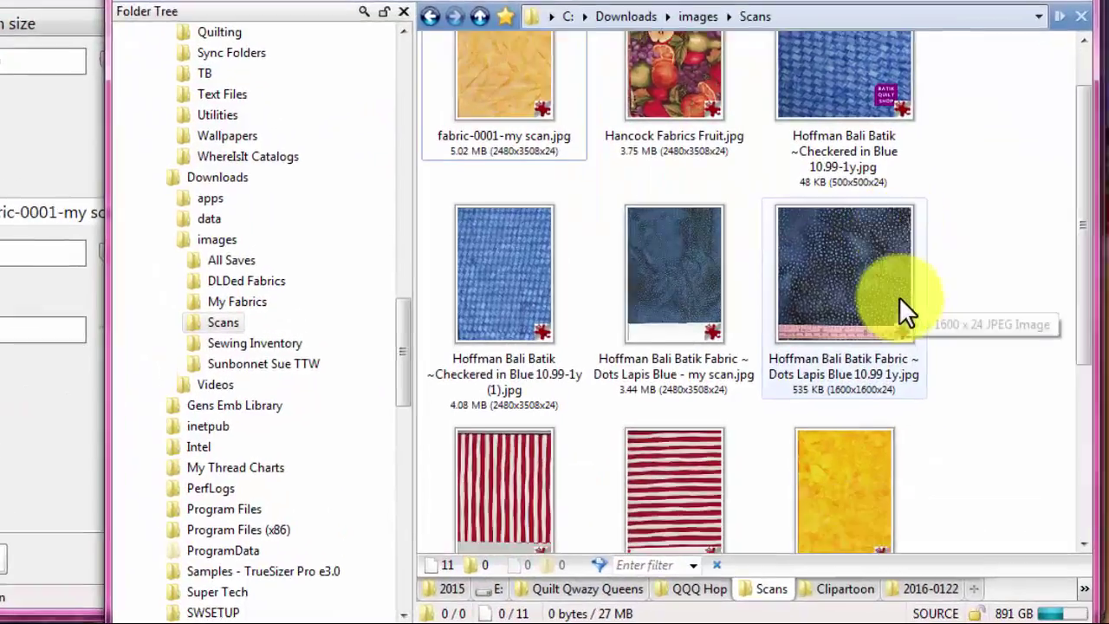
- Copy the file name of the yellow Timeless Treasures daffodil image, leaving that file's name as it is
scroll(962, 394, "down", 2)
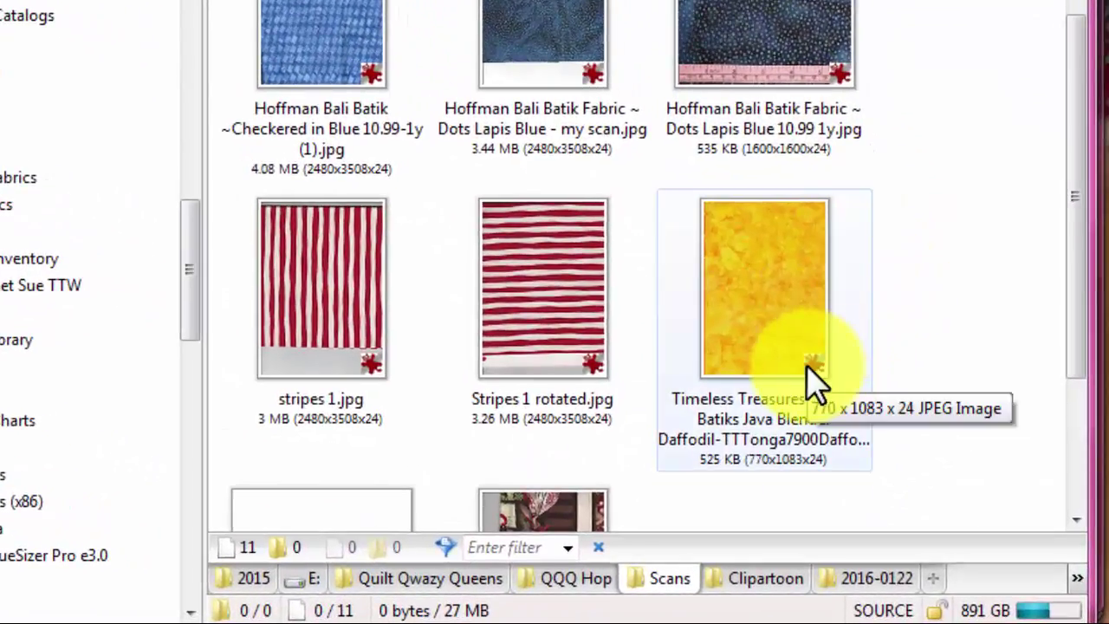
left_click(820, 379)
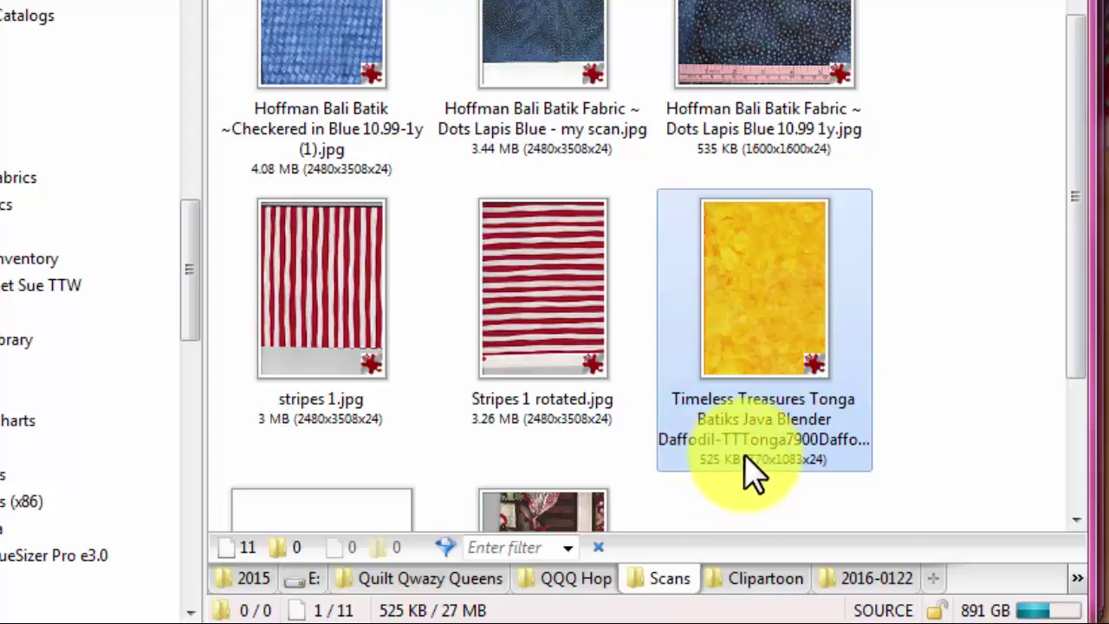
left_click(773, 461)
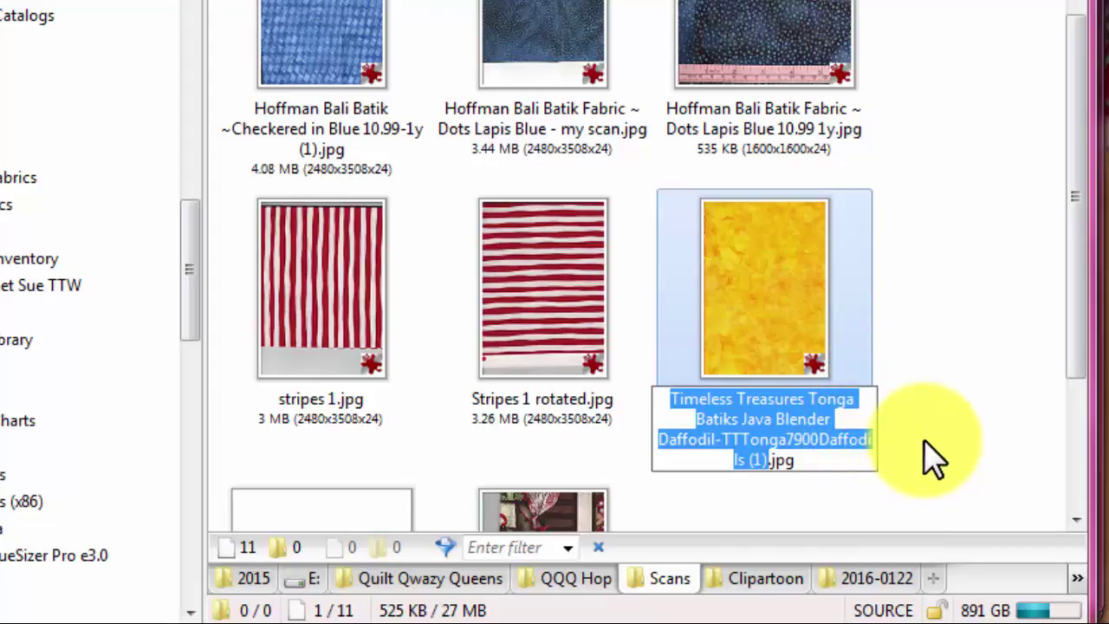
left_click(935, 368)
- Rename fabric-0001-my scan.jpg as Timeless Treasures Tonga Batiks Java Blender Daffodil-TTTonga7900Daffodils.jpg
scroll(927, 342, "up", 3)
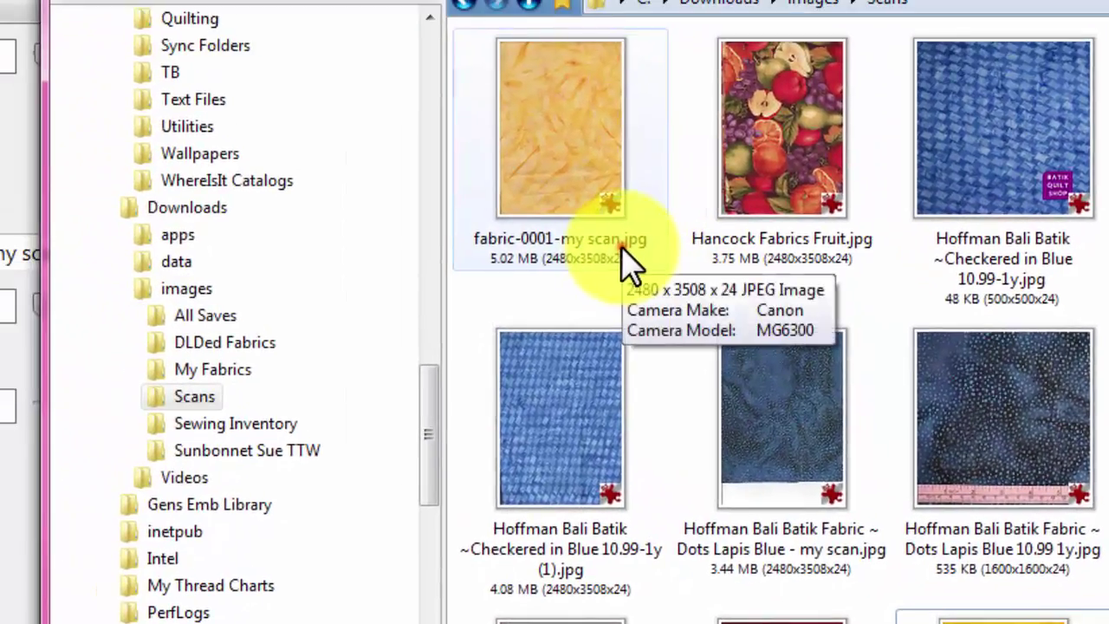
left_click(351, 85)
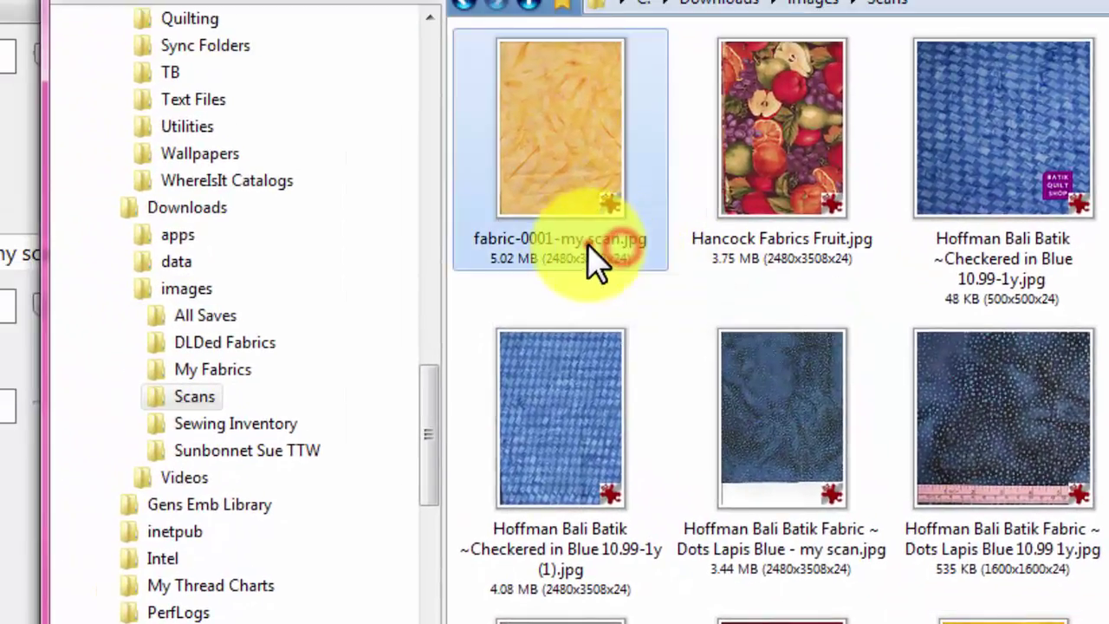
key("F2")
type("Timeless Treasures Tonga Batiks Java Blender Daffodil-TTTonga7900Daffodils (1)")
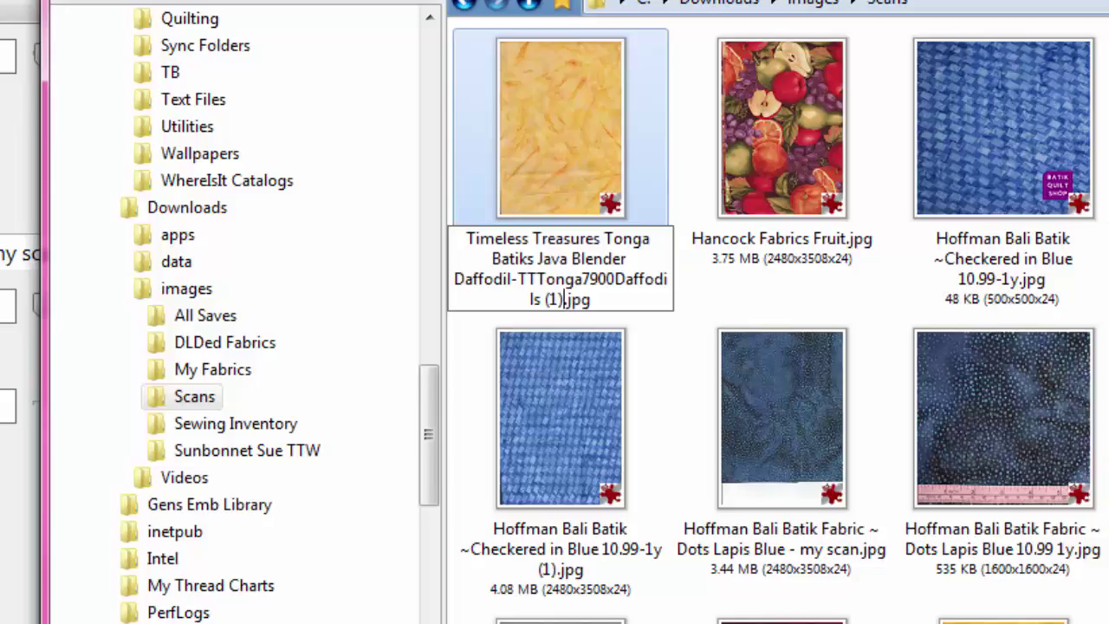
key("BackSpace")
key("BackSpace")
key("BackSpace")
key("BackSpace")
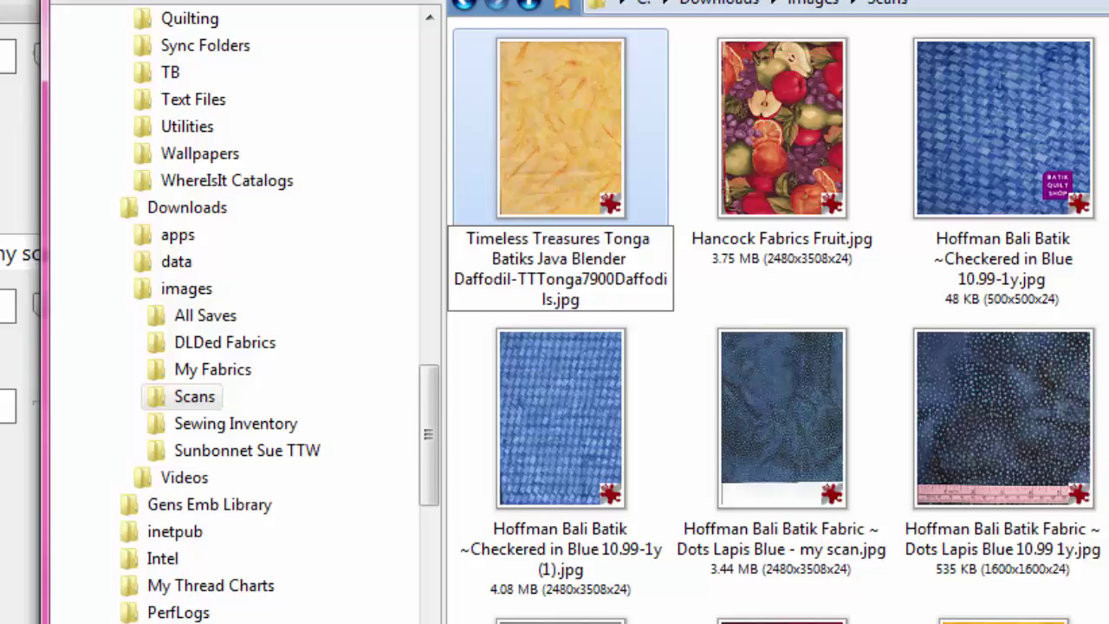
left_click(555, 94)
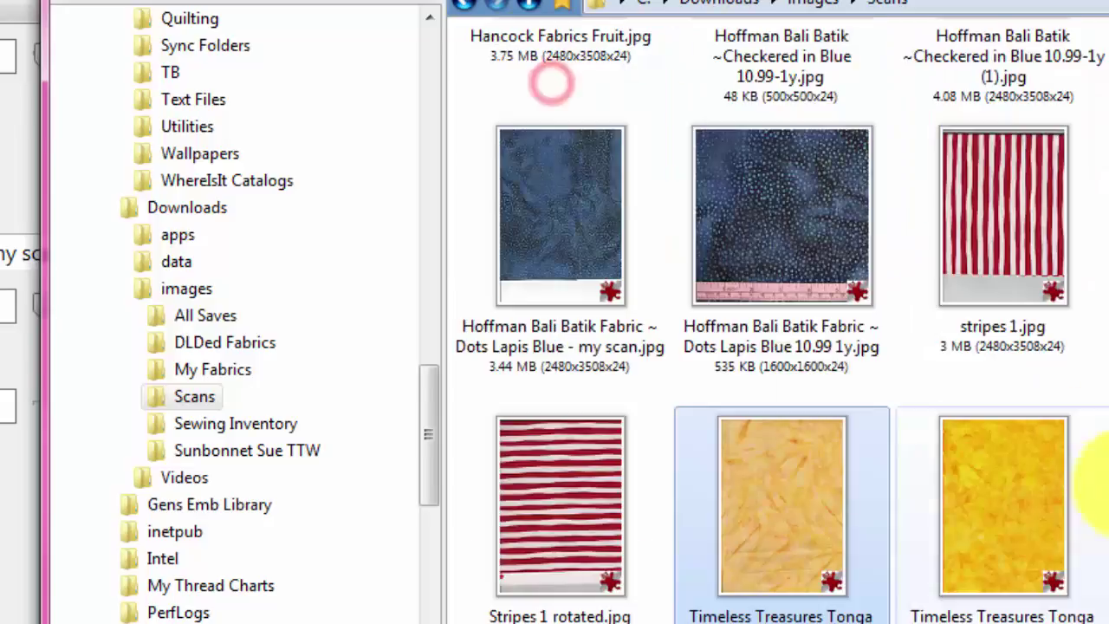
- Compare the renamed scan's file size and dimensions with the yellow daffodil and Dots Lapis Blue 10.99 1y images
scroll(1092, 485, "down", 3)
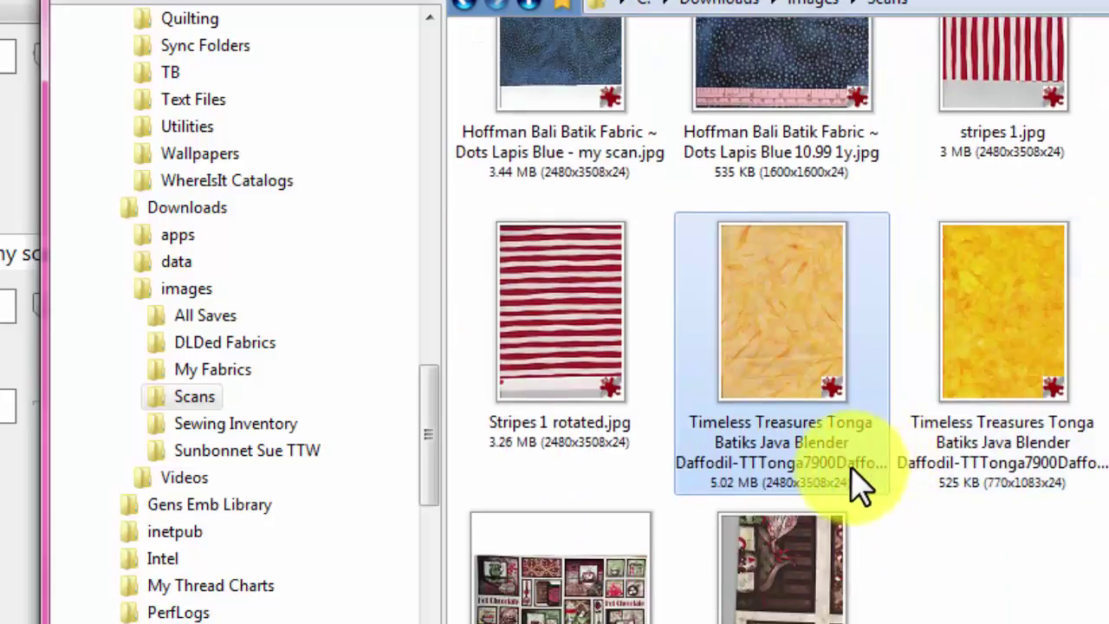
mouse_move(861, 487)
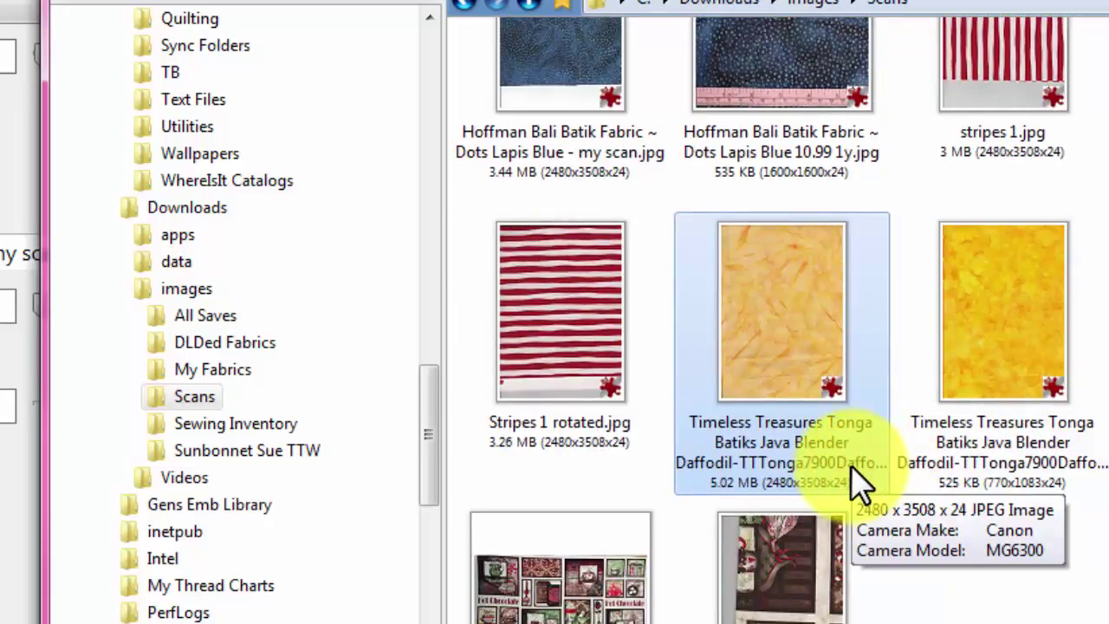
left_click(1062, 475)
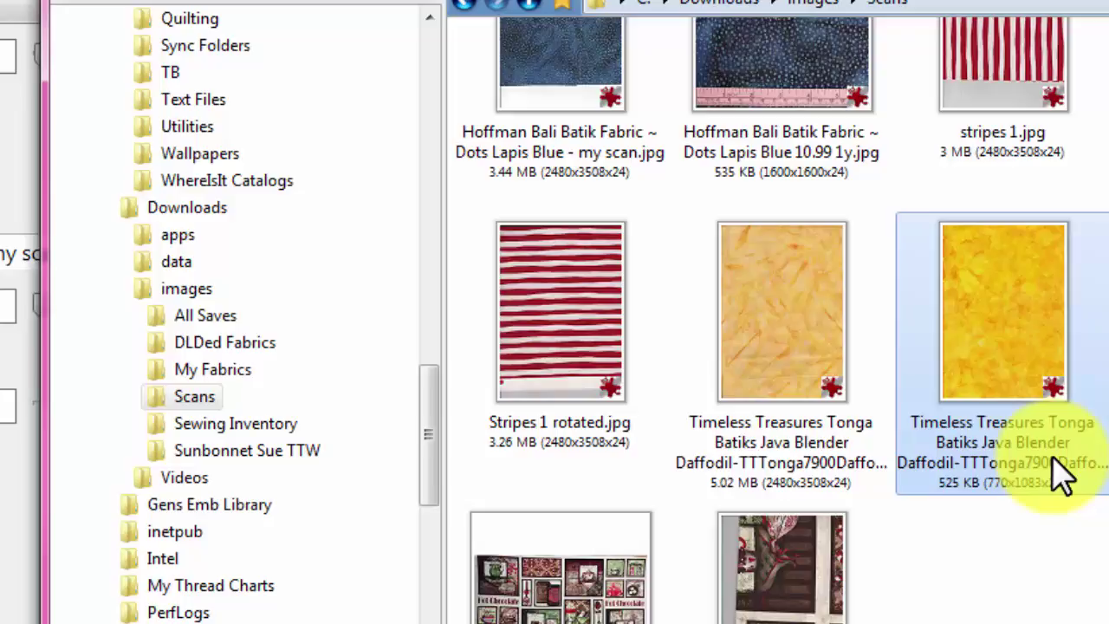
left_click(855, 154)
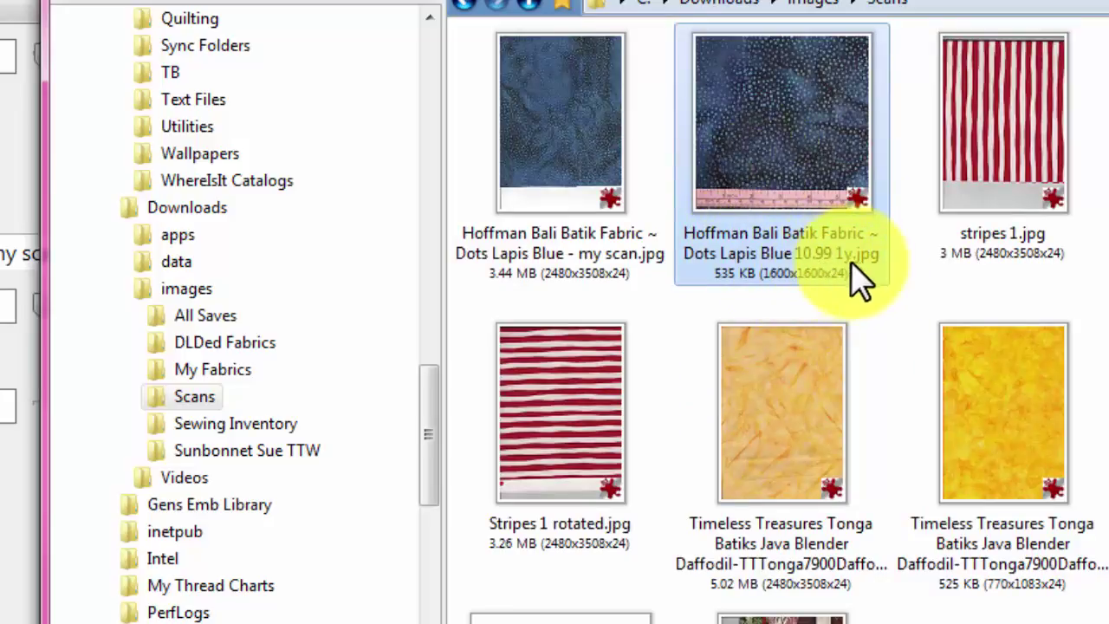
- Convert the renamed 2480x3508 daffodil scan to a JPEG copy resized to Large (1024x768), with filename suffix and preserved aspect ratio
left_click(821, 481)
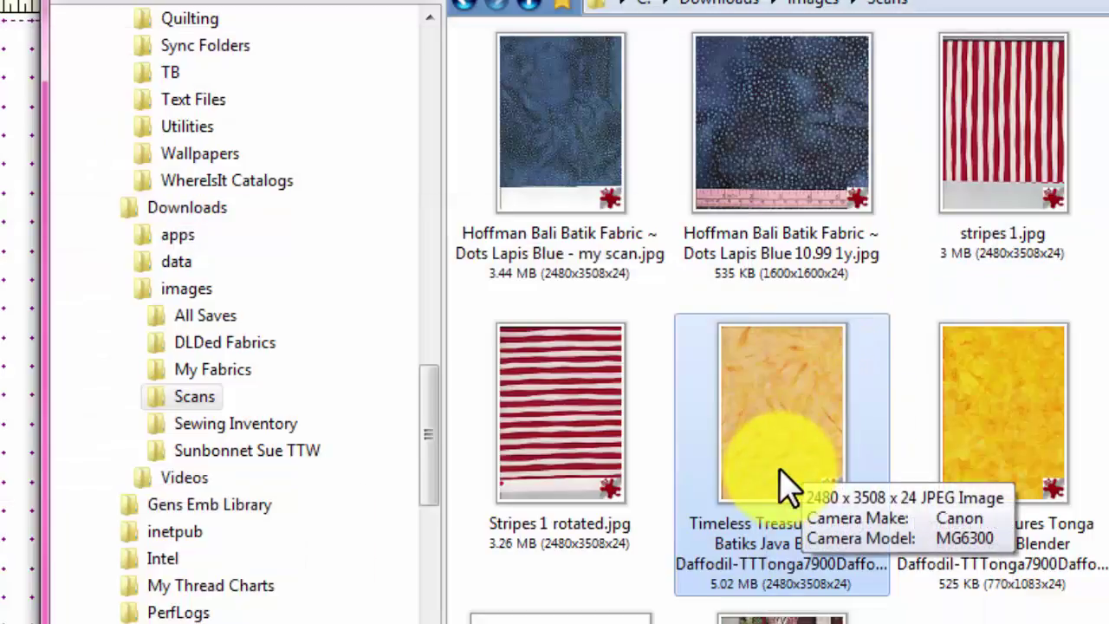
double_click(787, 488)
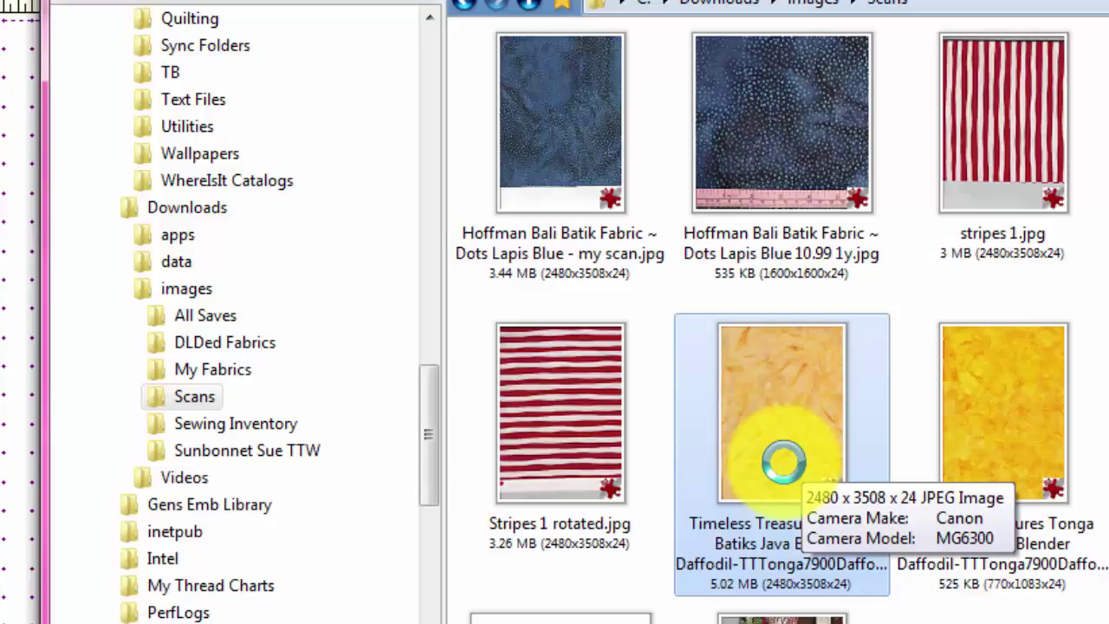
right_click(785, 463)
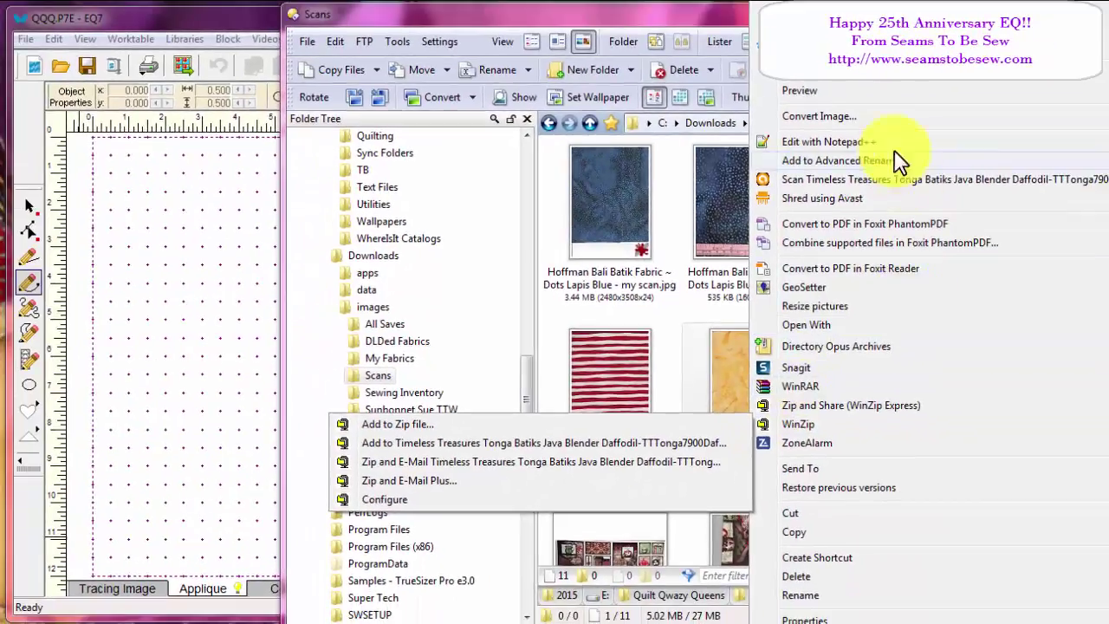
left_click(820, 115)
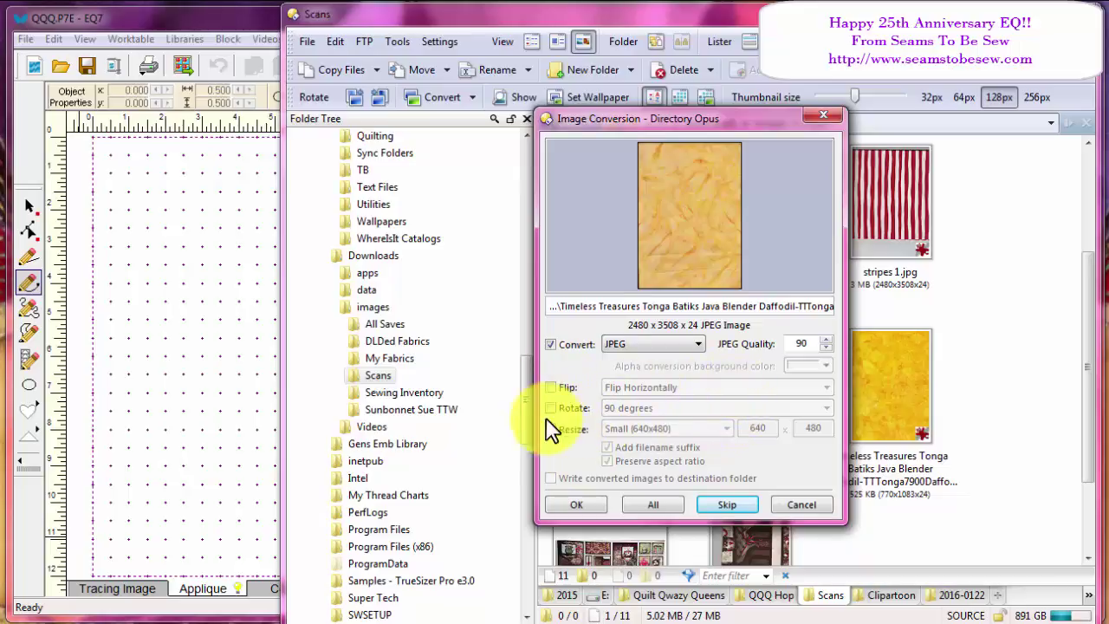
left_click(570, 429)
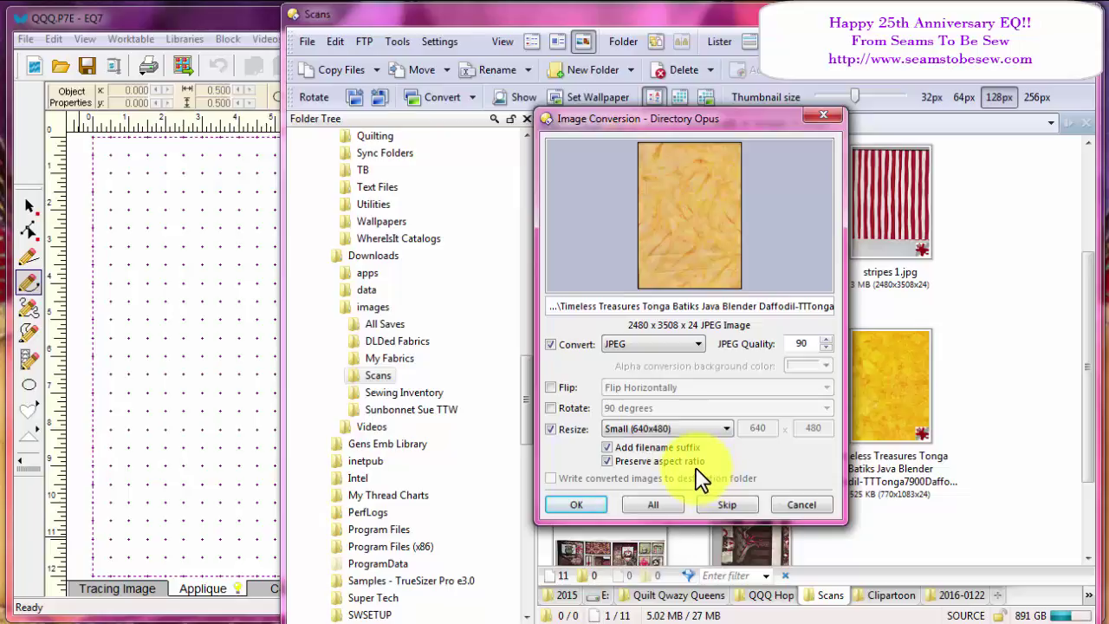
left_click(701, 428)
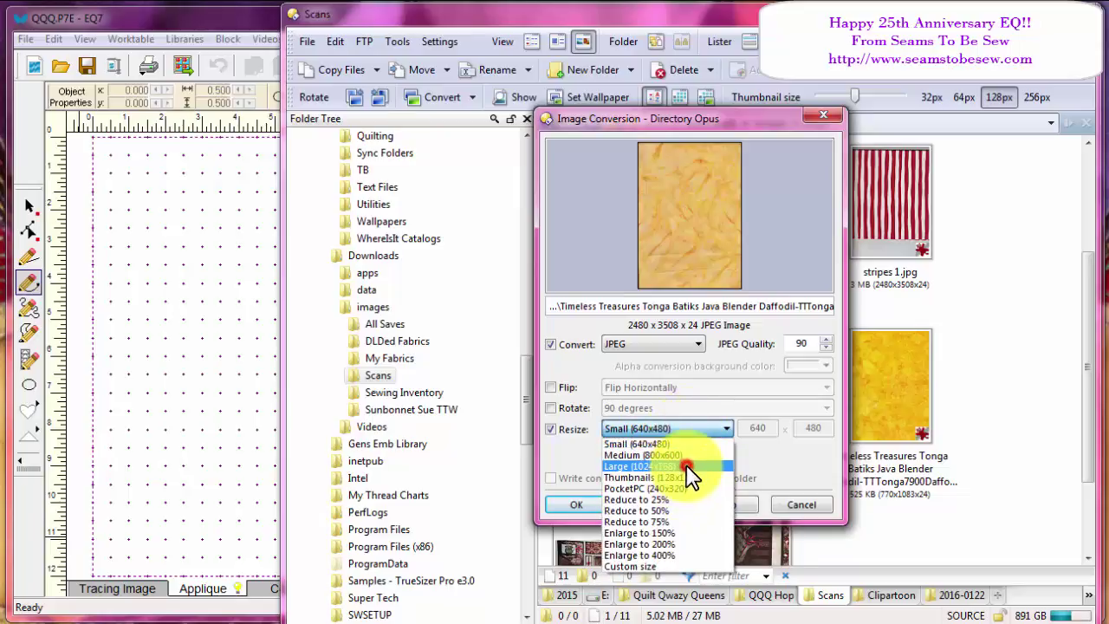
left_click(684, 467)
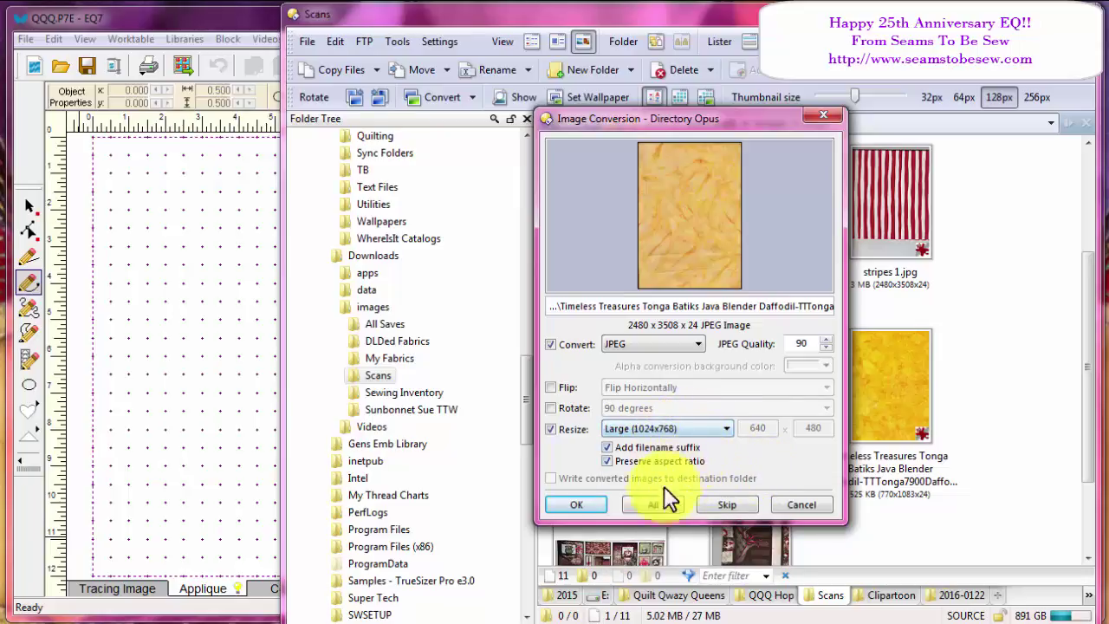
left_click(578, 500)
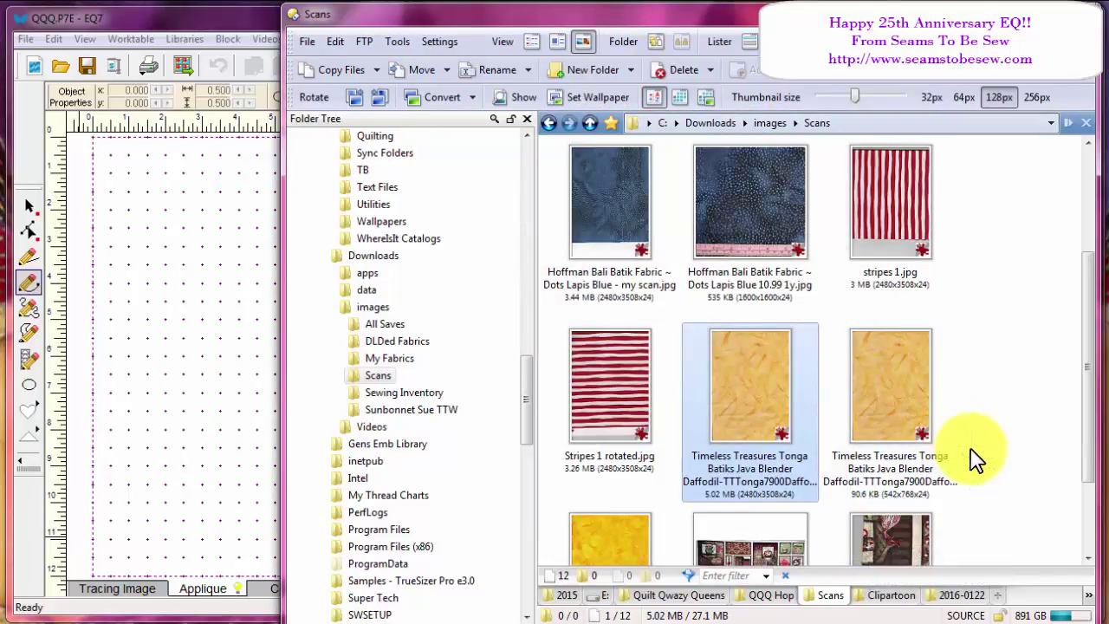
- Compare the resized daffodil copy with the yellow daffodil image and check the copy's full file name, leaving it unedited
scroll(965, 416, "down", 3)
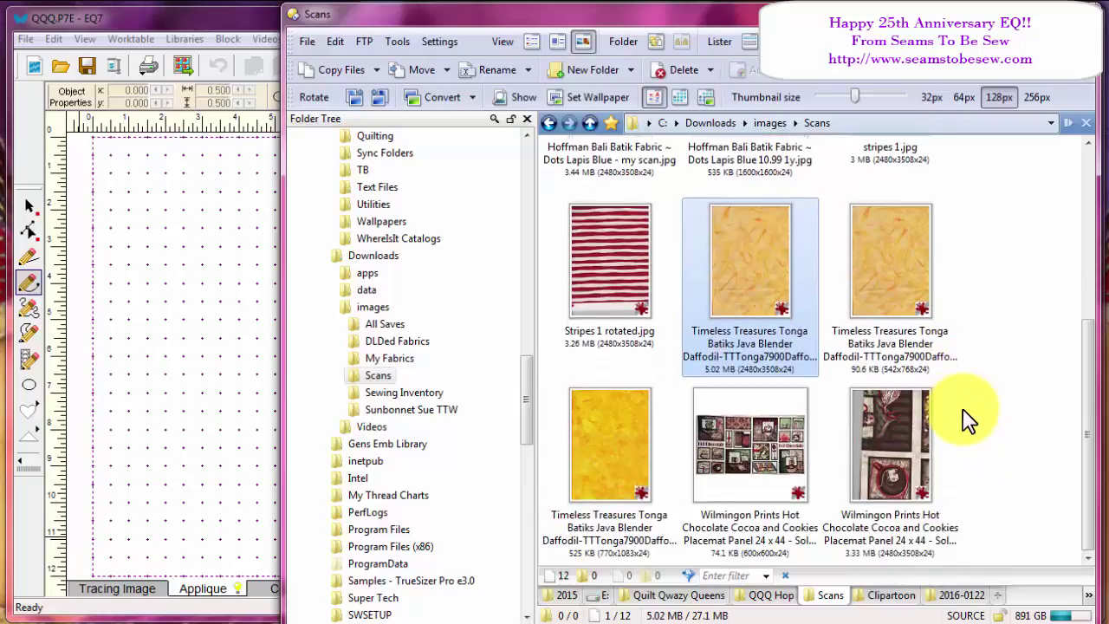
left_click(656, 545)
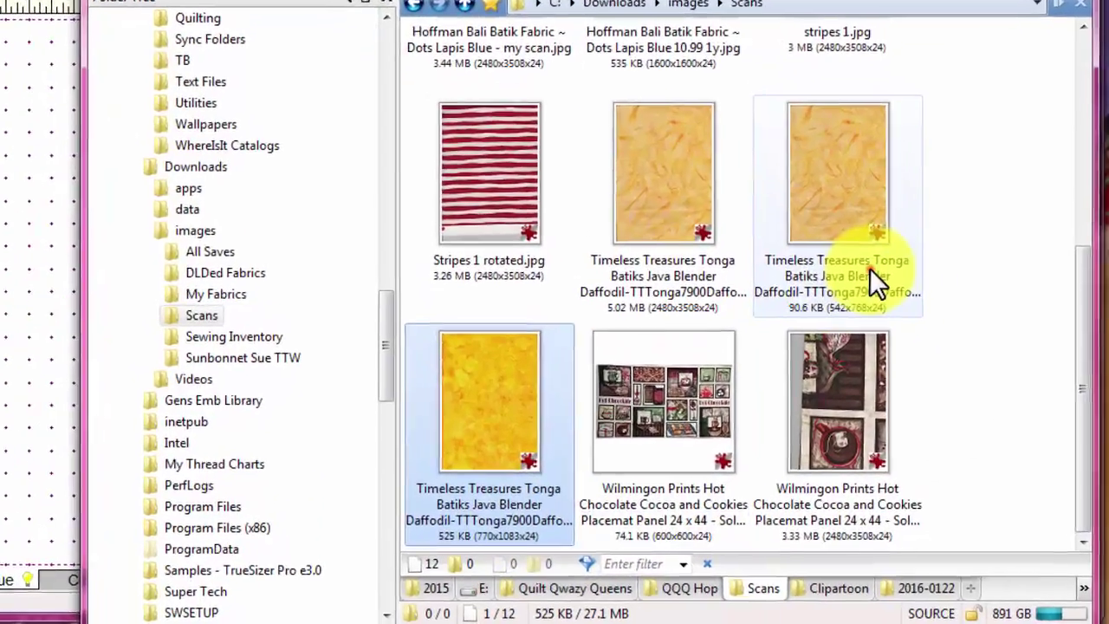
left_click(870, 334)
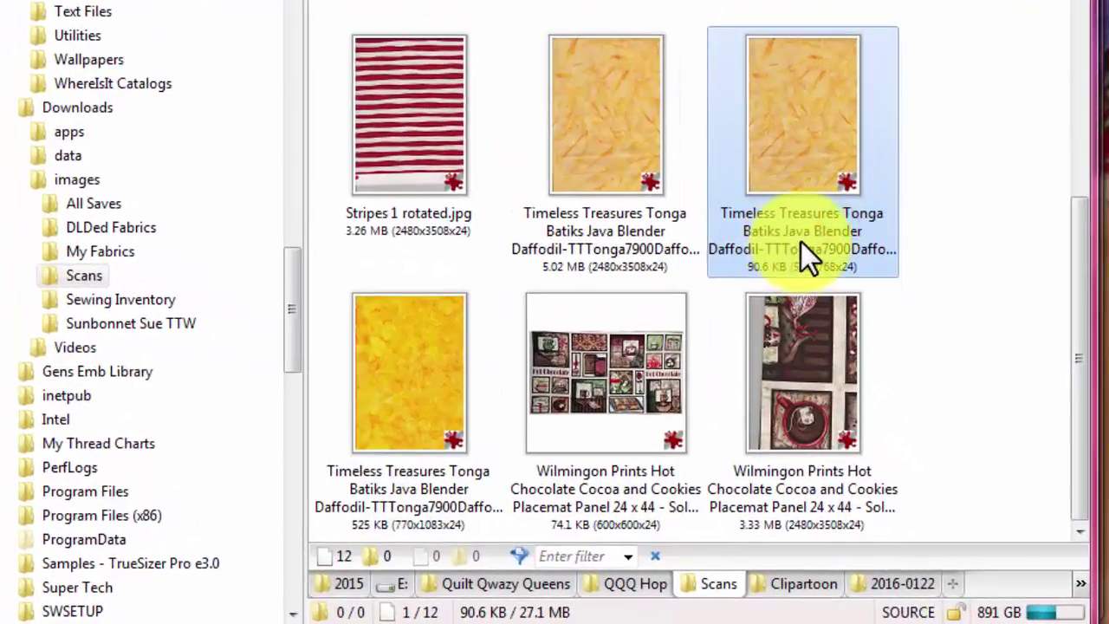
left_click(806, 227)
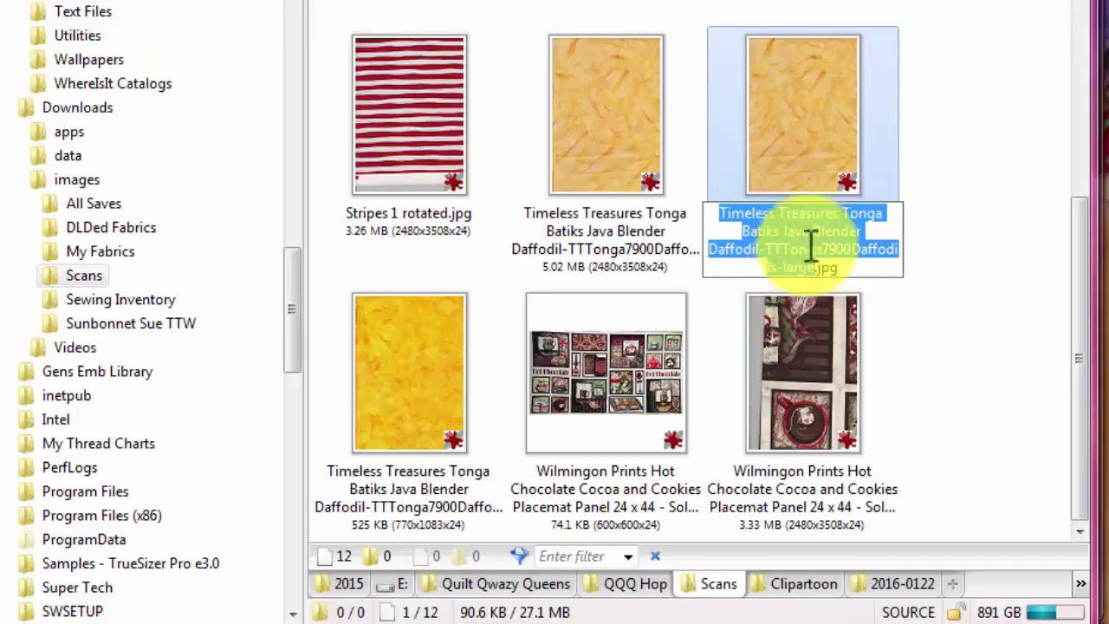
left_click(810, 99)
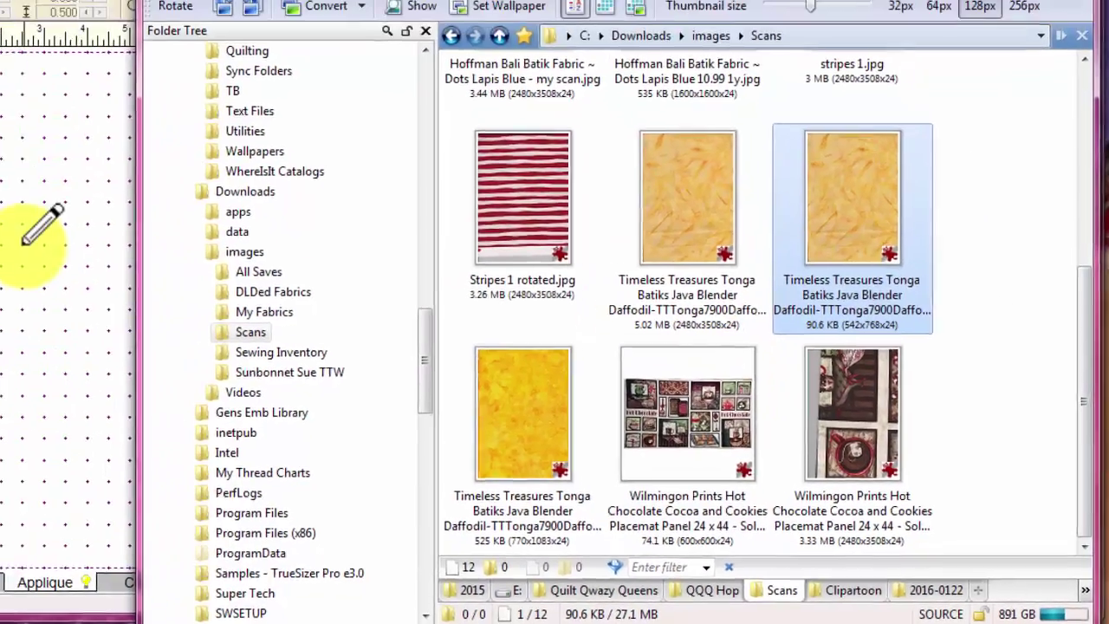
- Switch to EQ7 and open the Photo Library at the Mine category of the custom Family library
left_click(48, 168)
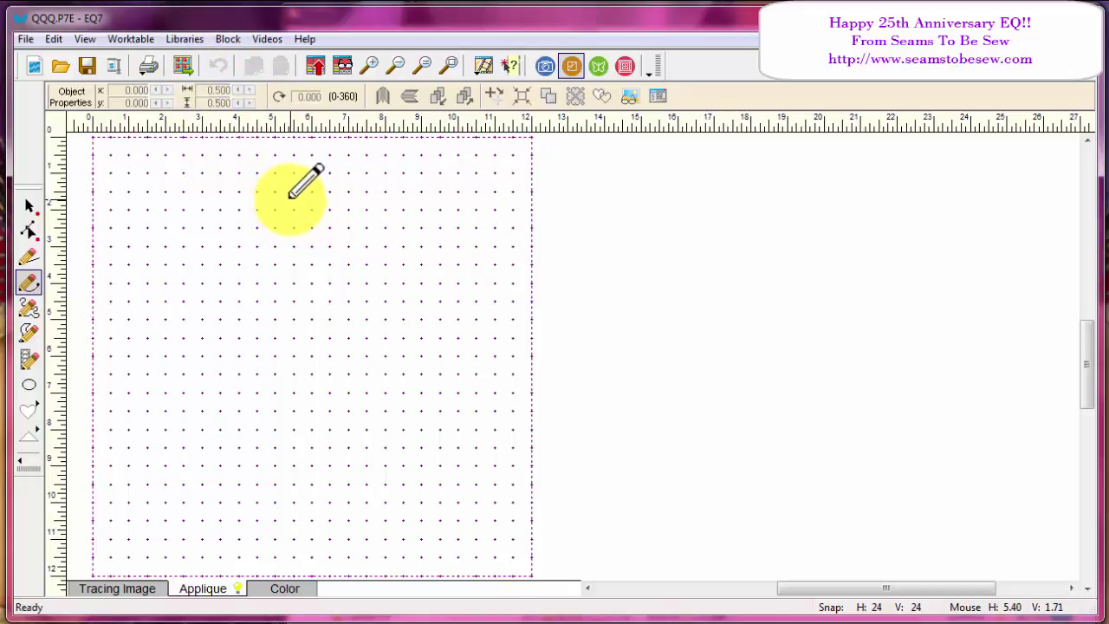
left_click(185, 39)
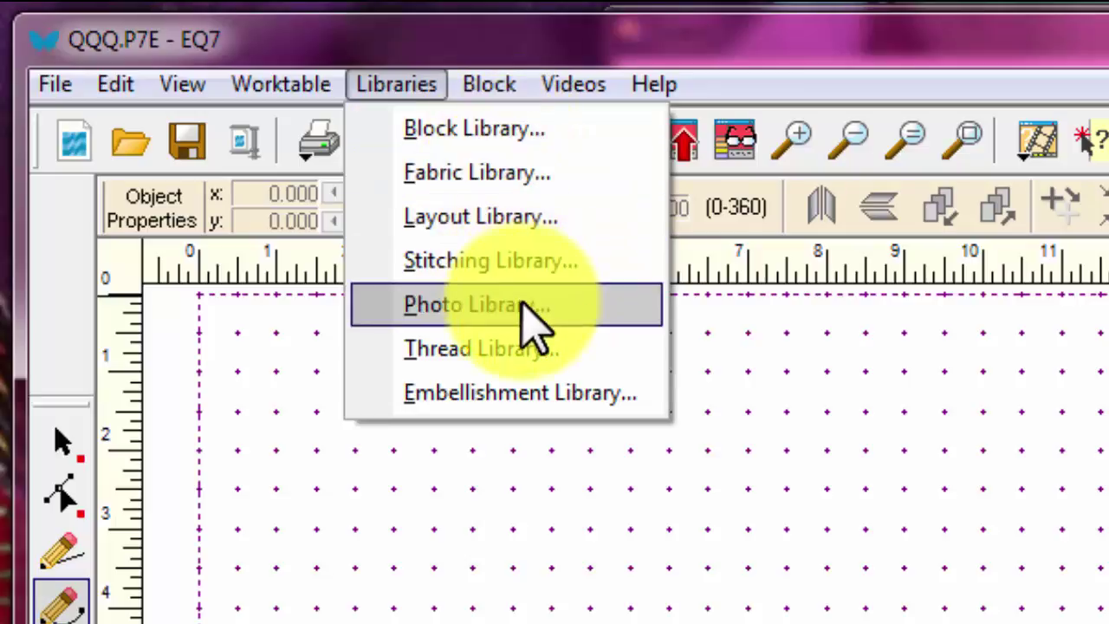
left_click(523, 305)
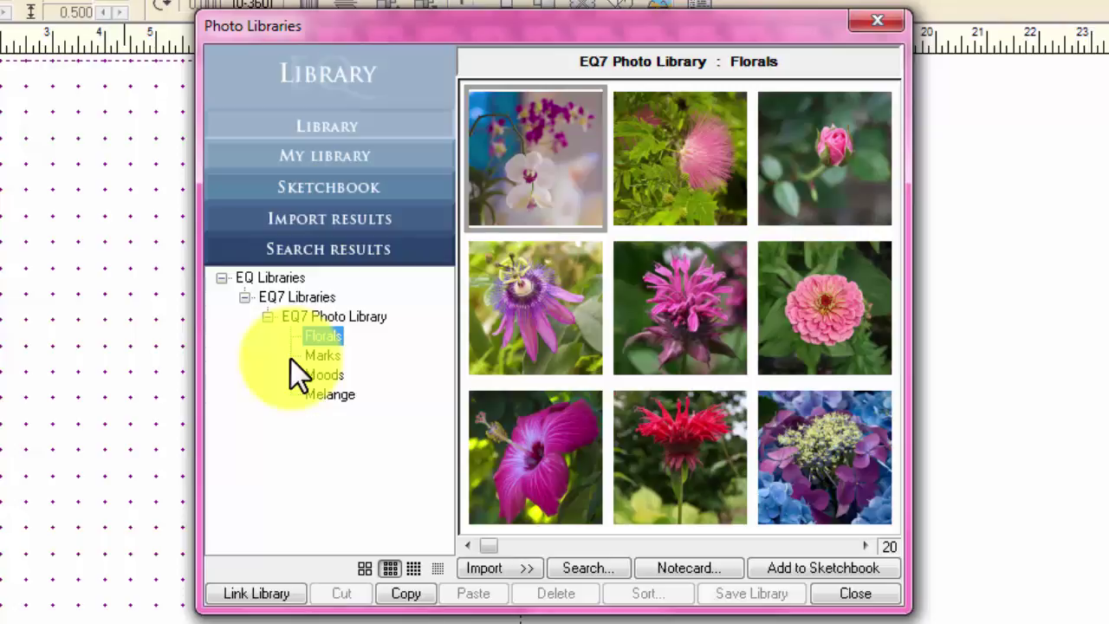
left_click(483, 568)
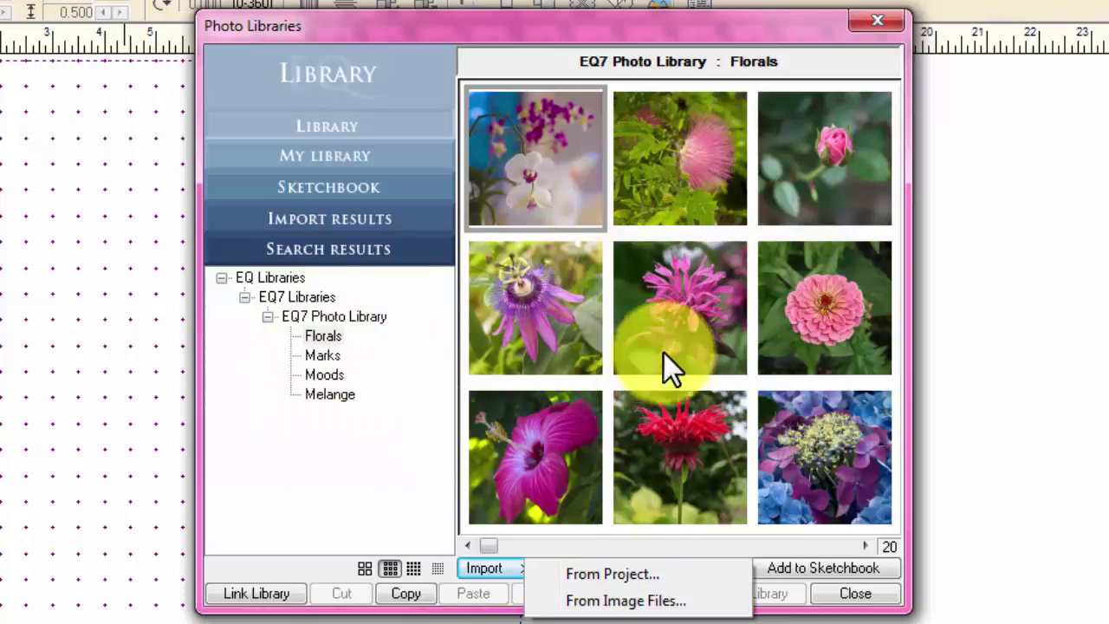
left_click(387, 154)
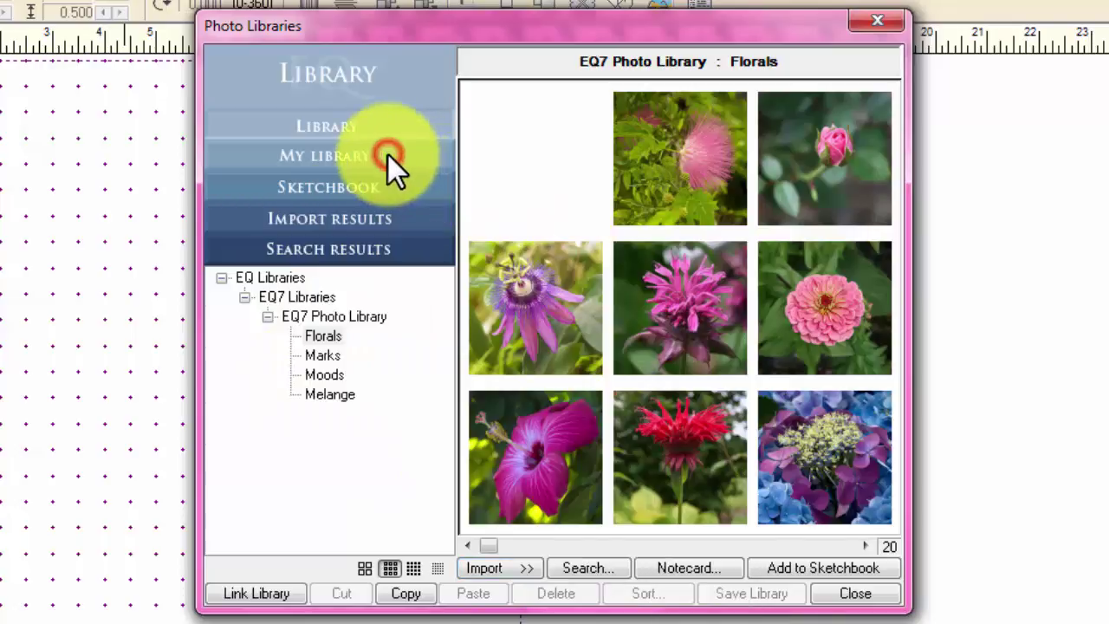
left_click(332, 356)
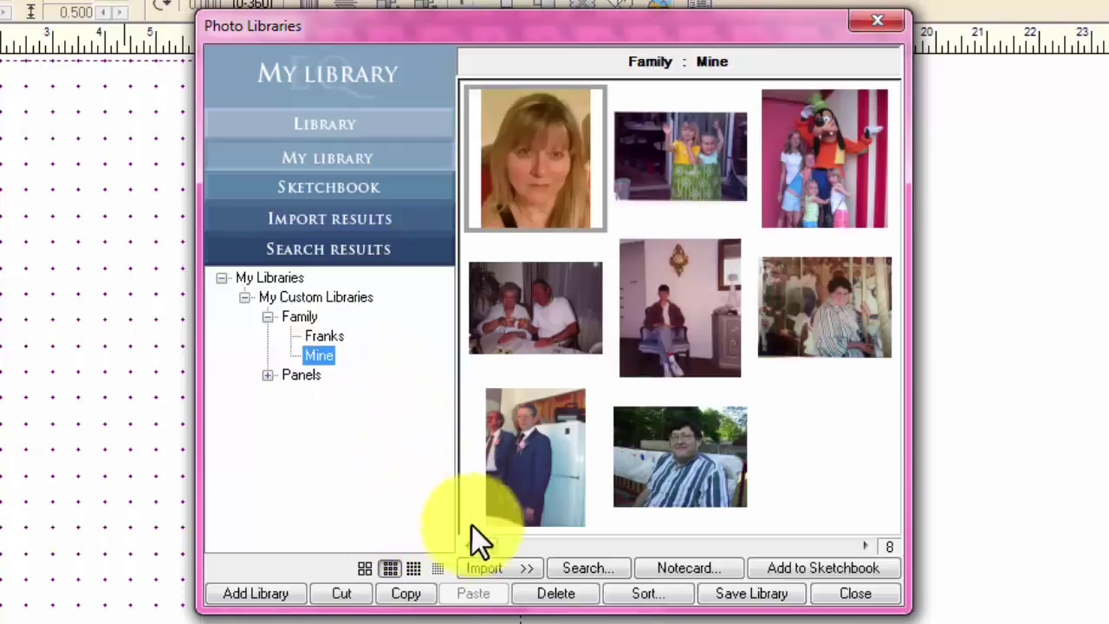
- Import Timeless Treasures Tonga Batiks Java Blender Daffodil-TTTonga7900Daffodils-large.jpg from the Scans folder into the Photo Library
left_click(500, 565)
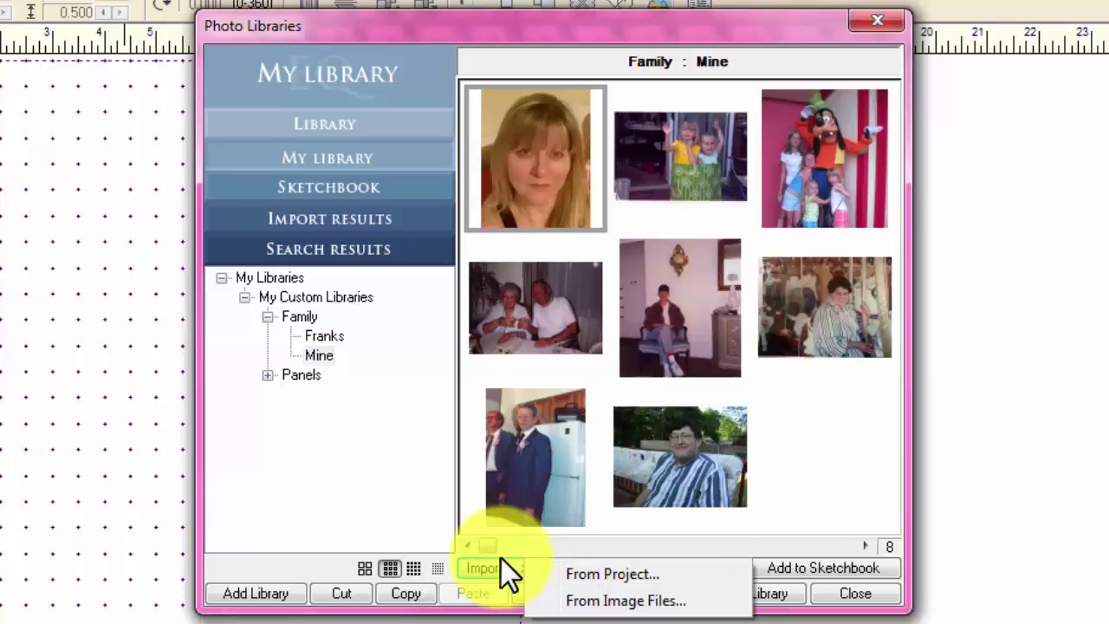
left_click(604, 599)
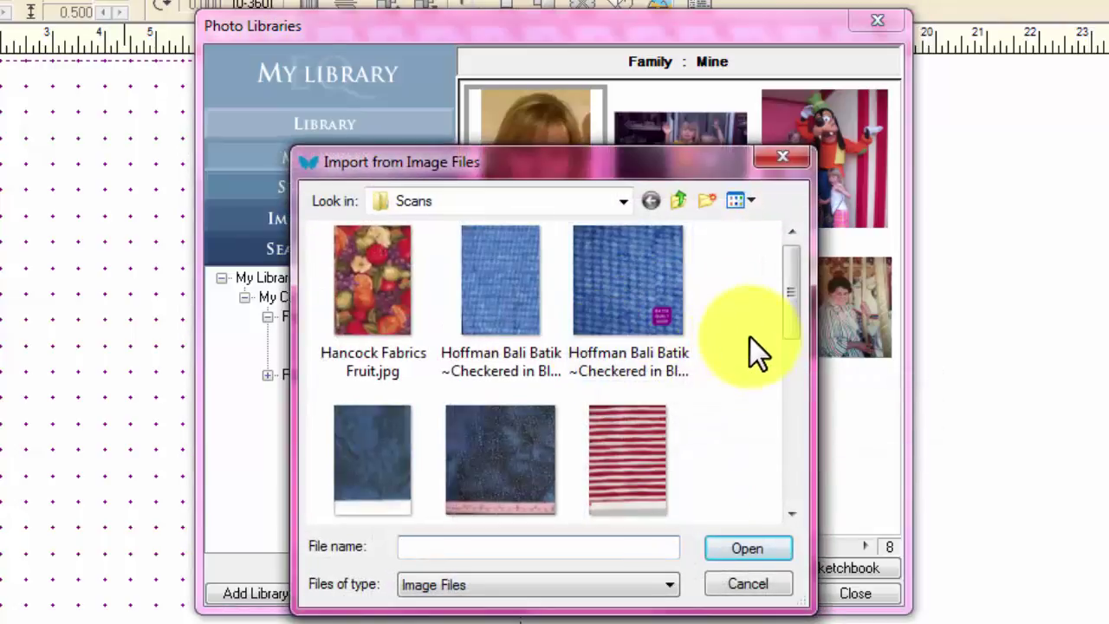
scroll(750, 347, "down", 5)
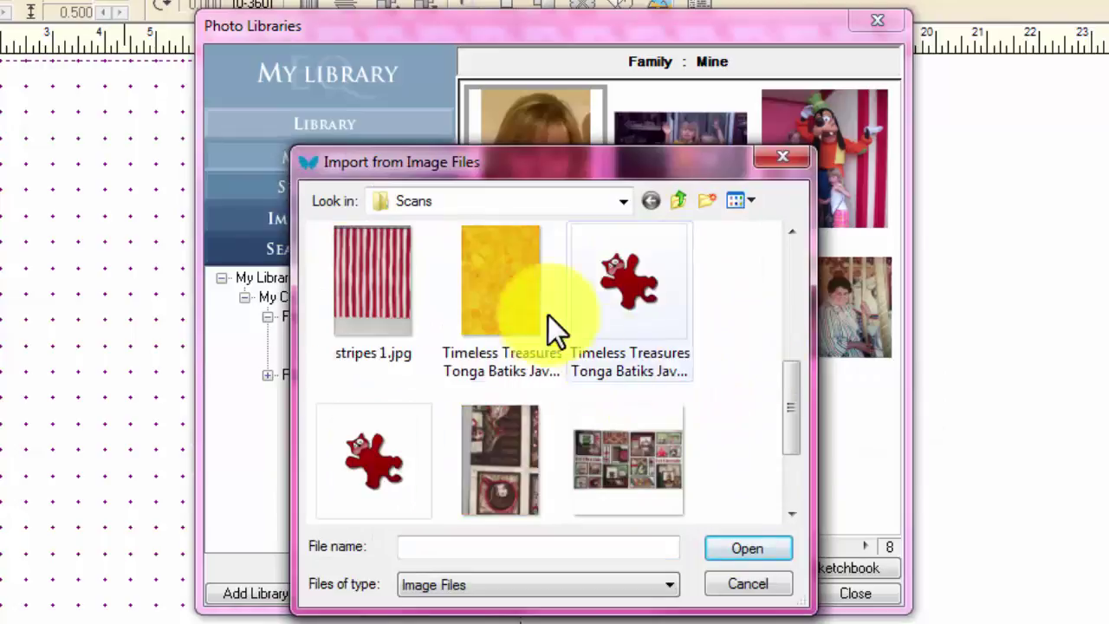
left_click(509, 290)
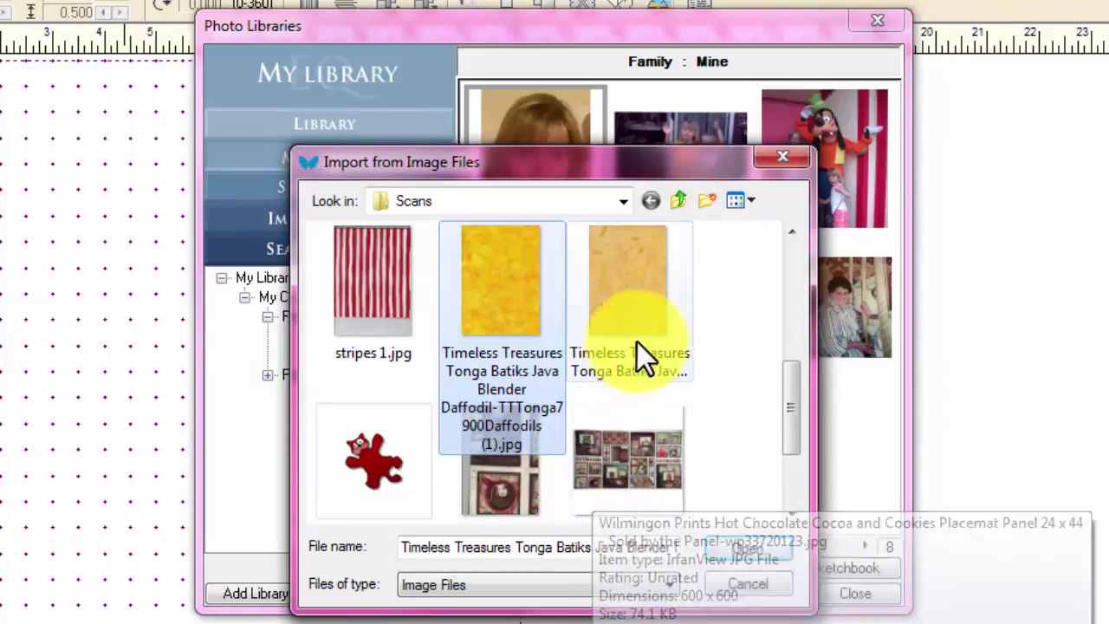
left_click(651, 318)
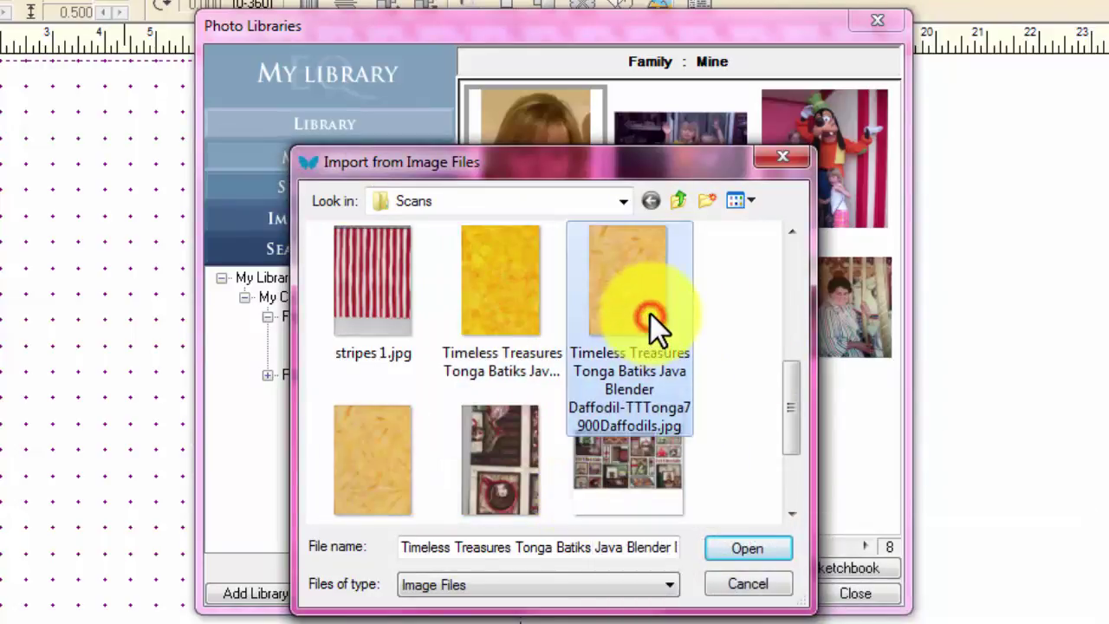
left_click(367, 487)
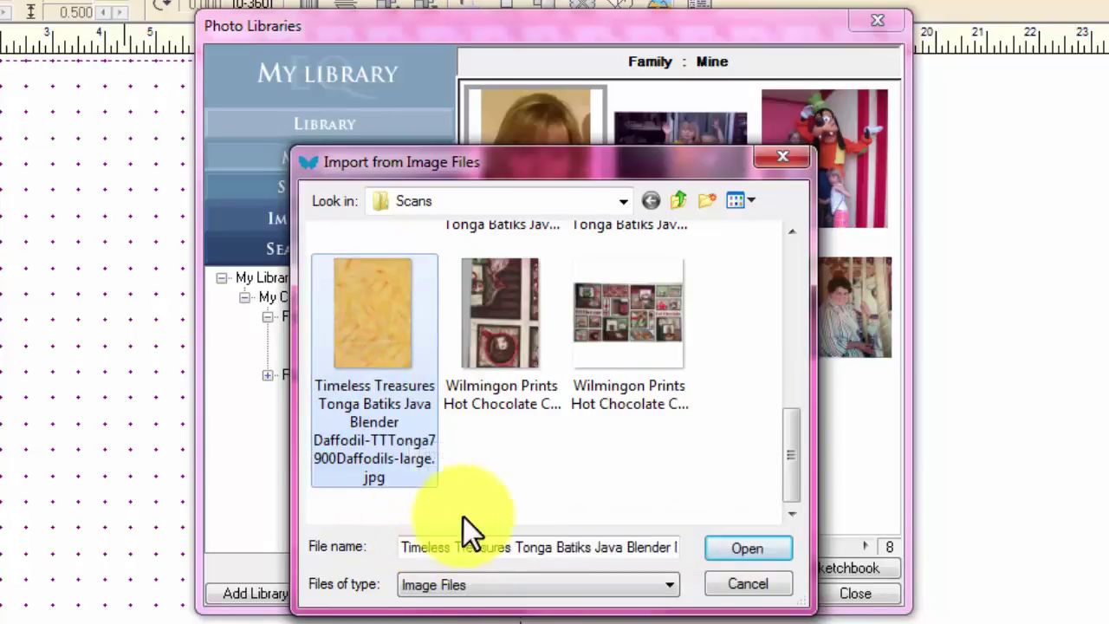
left_click(742, 542)
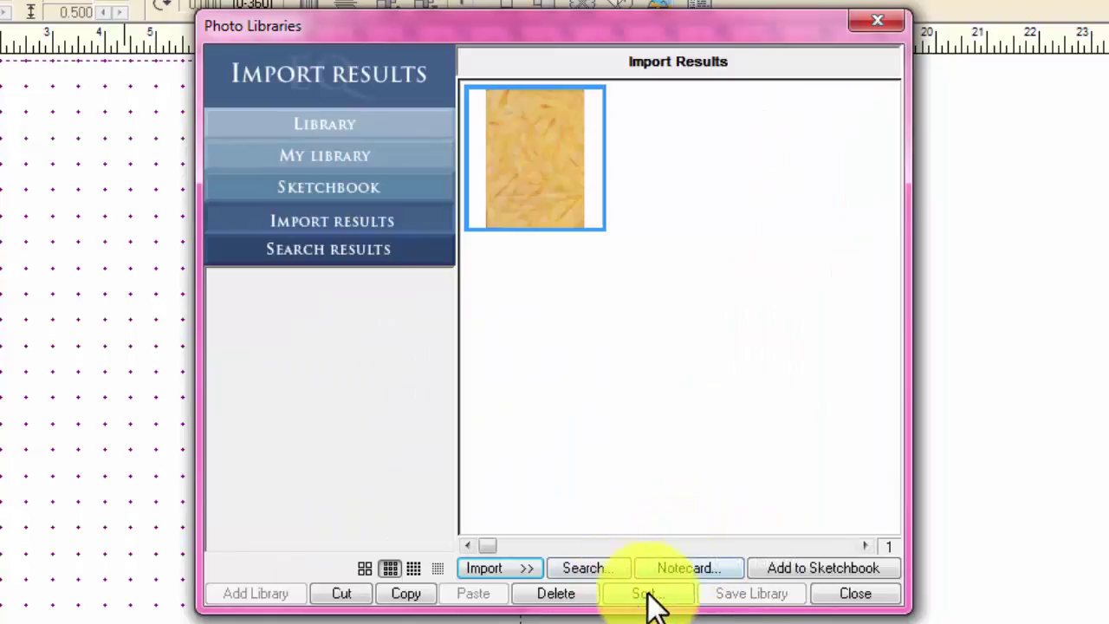
- Add the imported daffodil photo to the Sketchbook, check it in the Sketchbook view and close the Photo Library
left_click(809, 564)
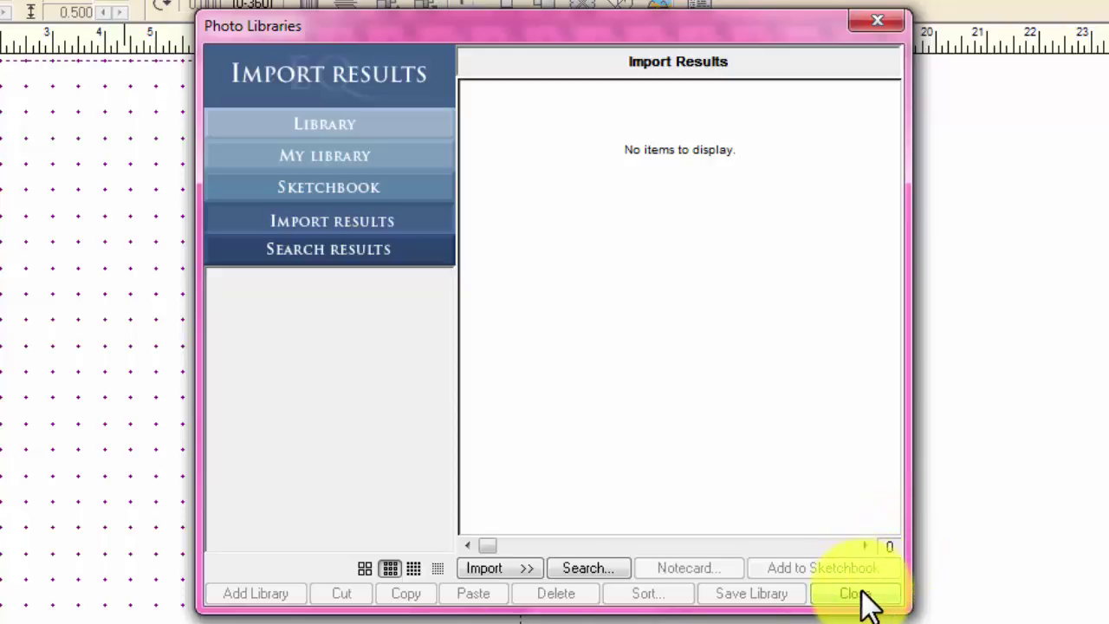
left_click(305, 190)
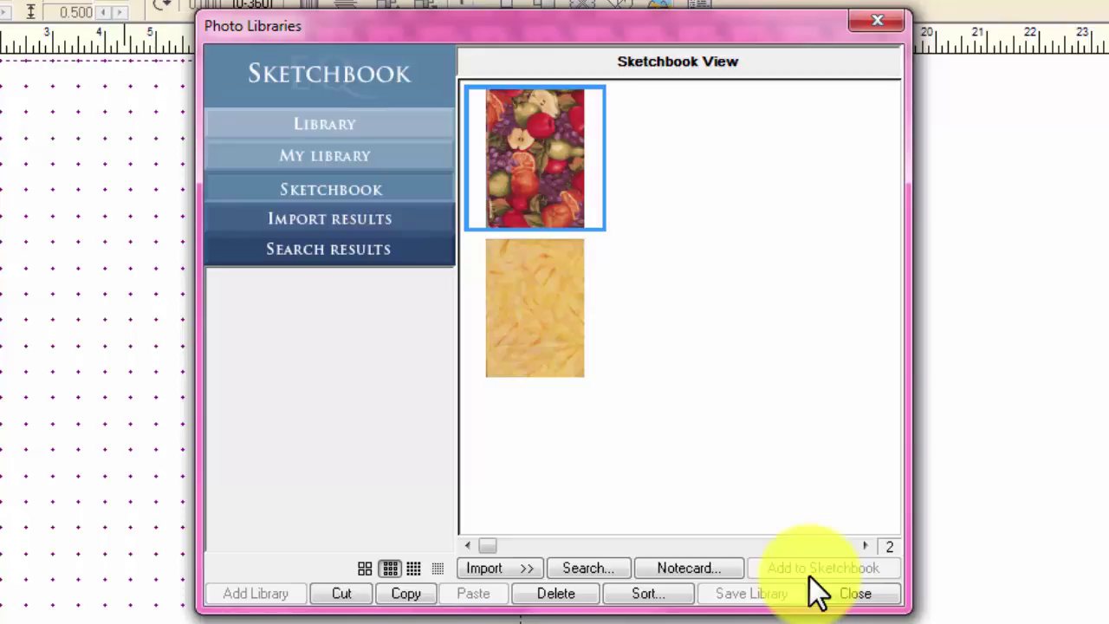
left_click(495, 318)
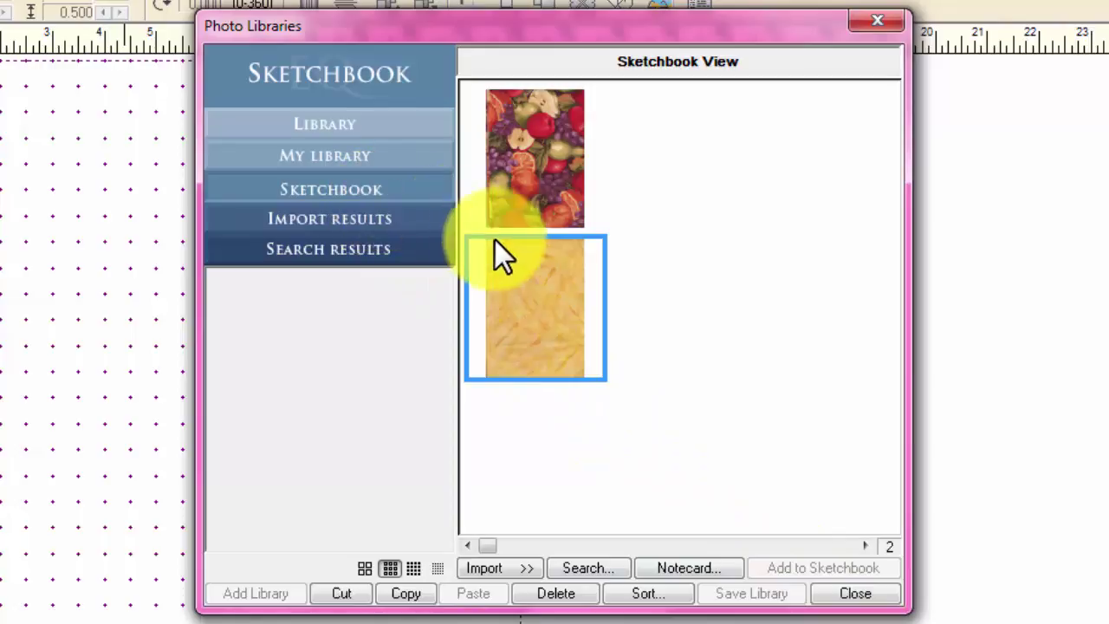
left_click(862, 598)
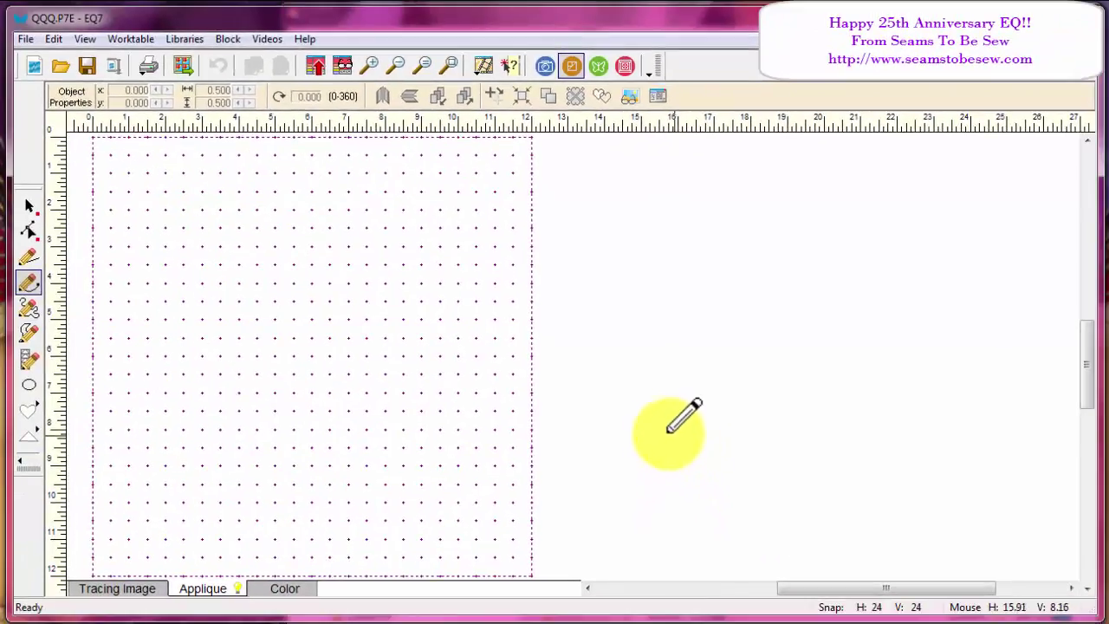
- Send the daffodil photo from the Project Sketchbook's photos to the Image worktable for editing
left_click(478, 88)
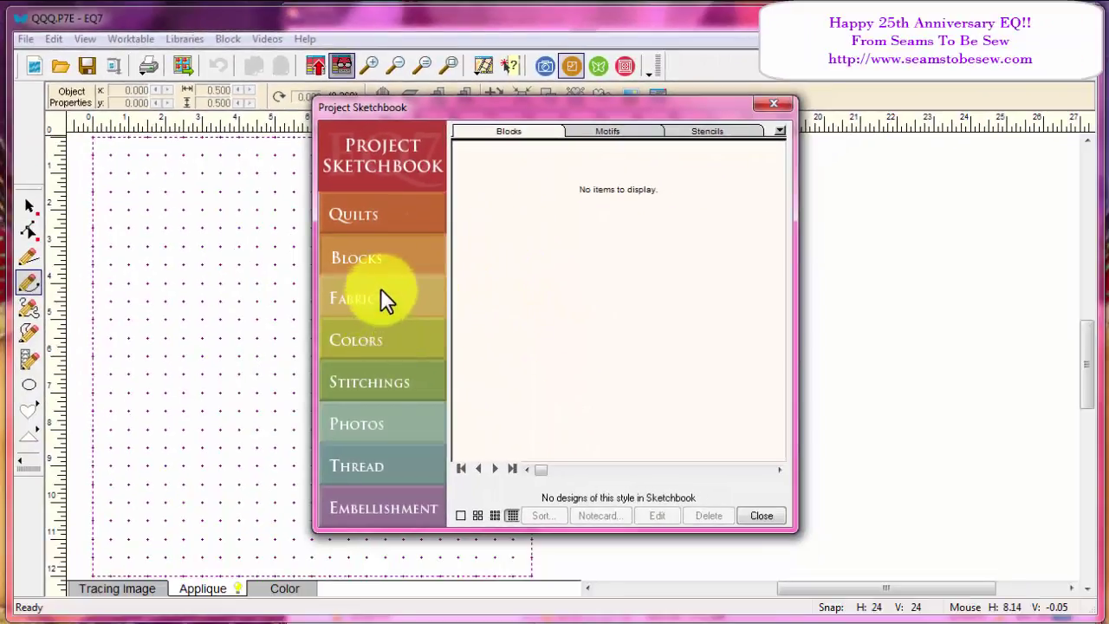
left_click(363, 417)
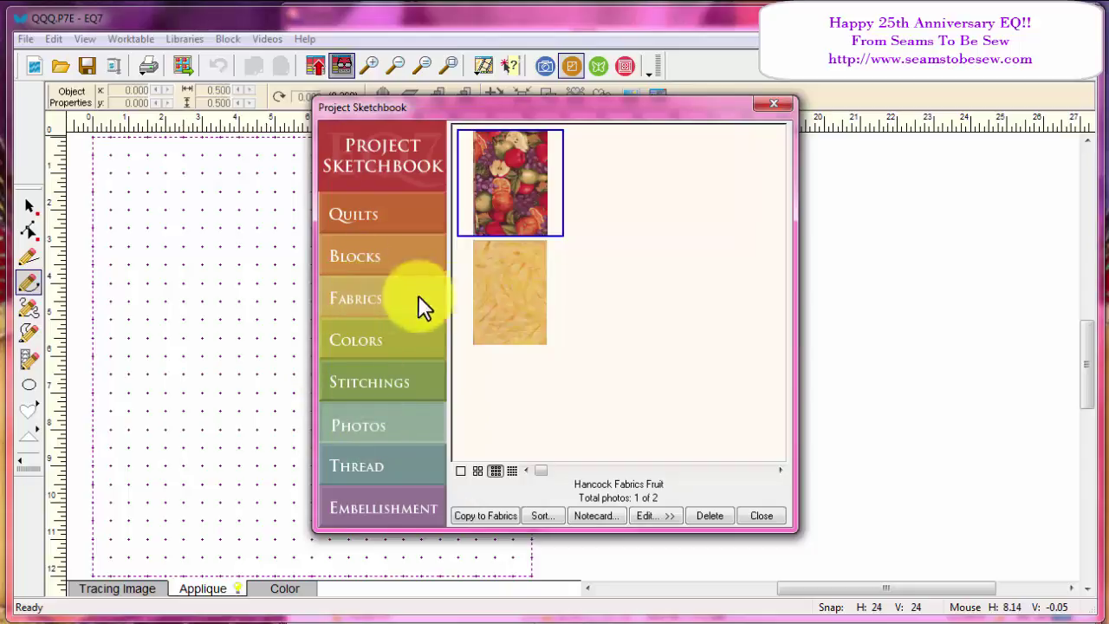
left_click(507, 299)
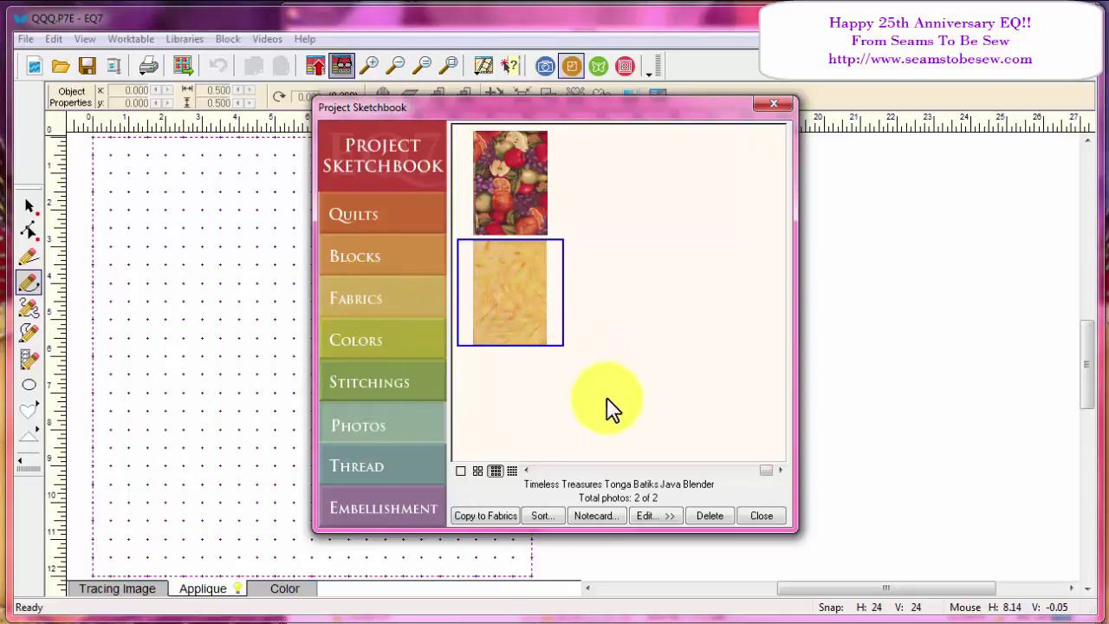
left_click(651, 515)
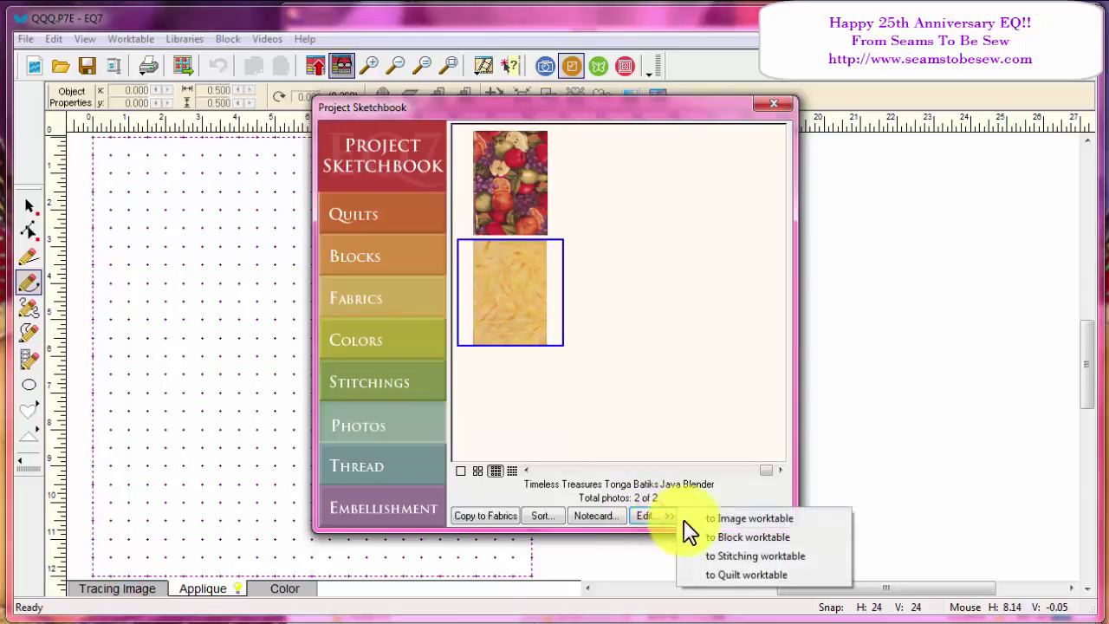
left_click(790, 518)
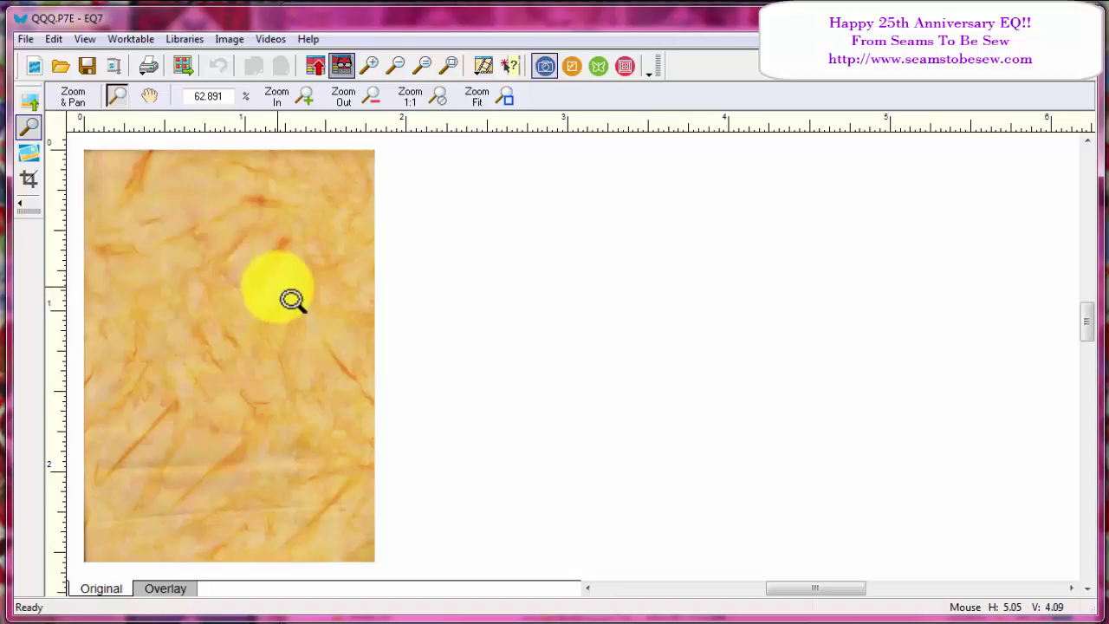
left_click(225, 38)
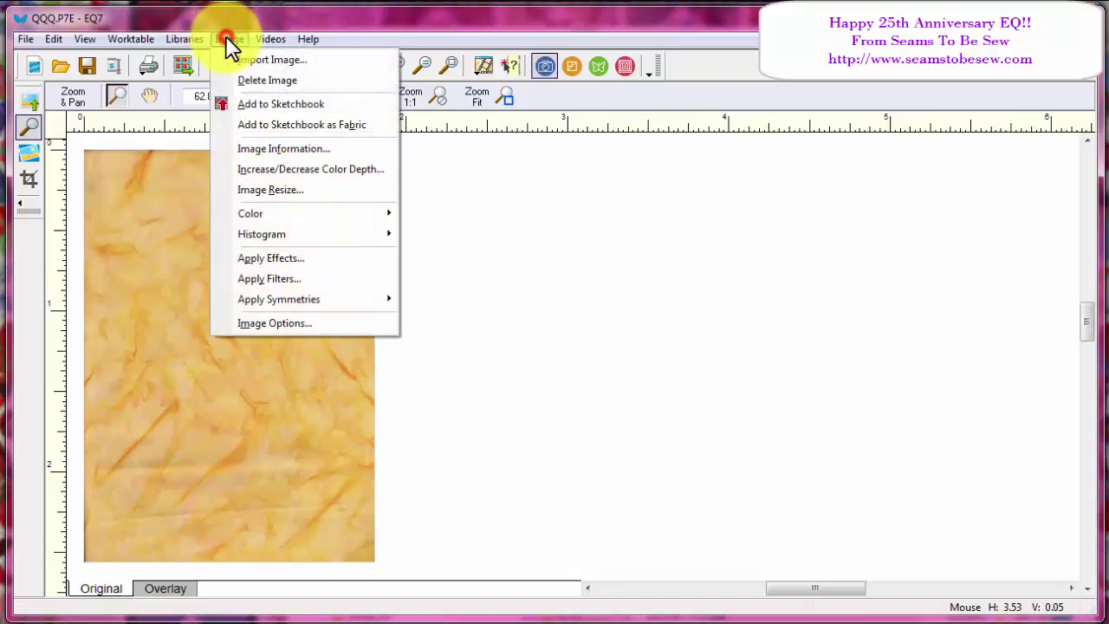
left_click(272, 192)
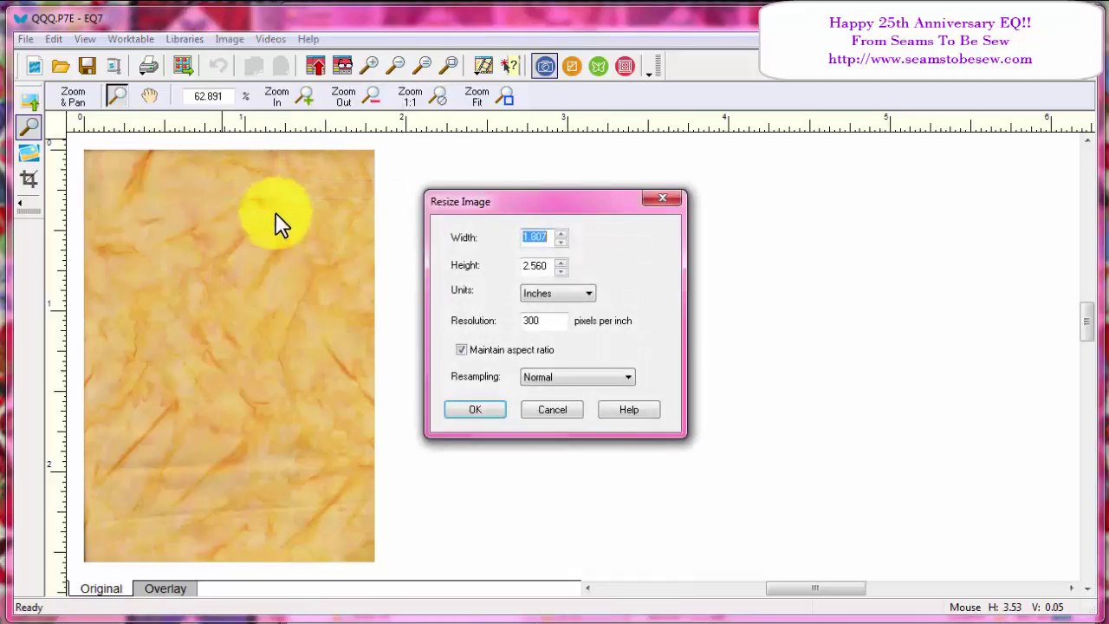
left_click_drag(568, 201, 353, 206)
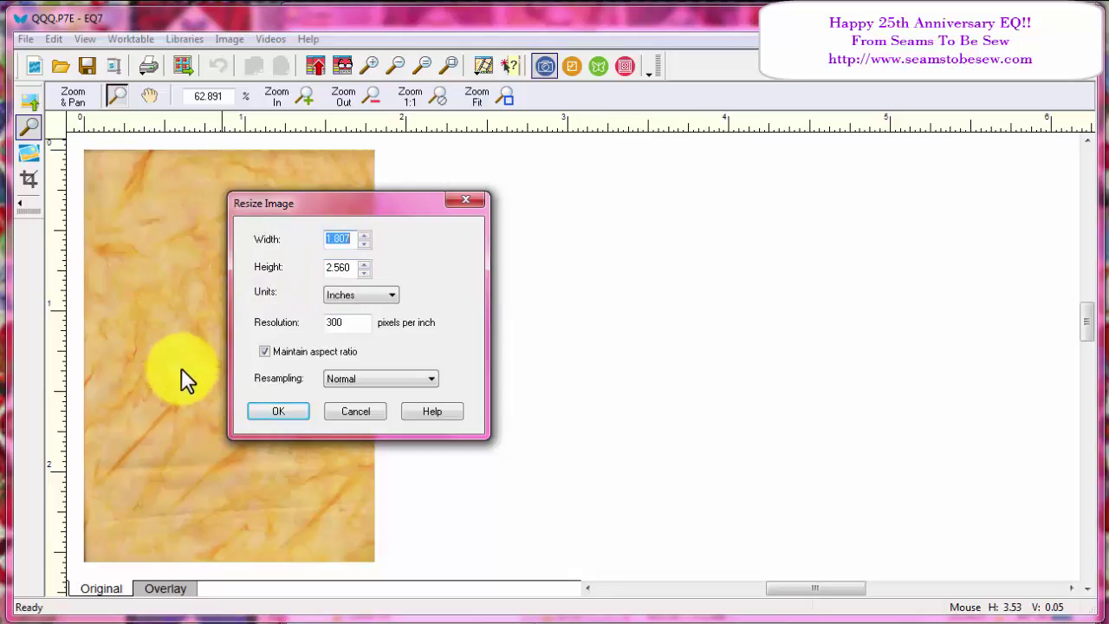
left_click(282, 351)
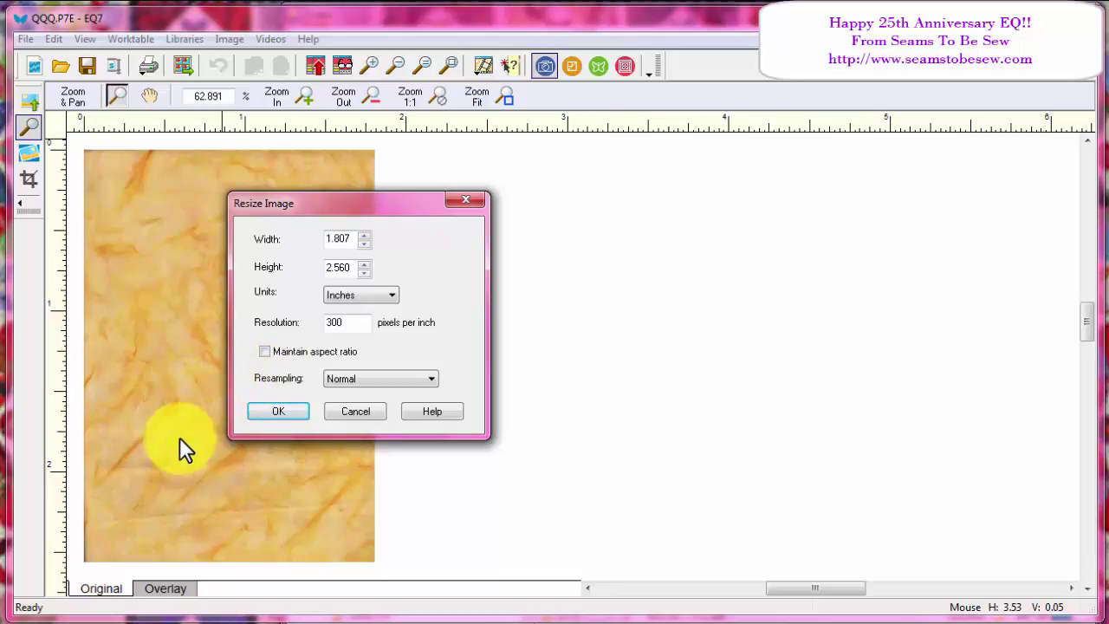
left_click(354, 407)
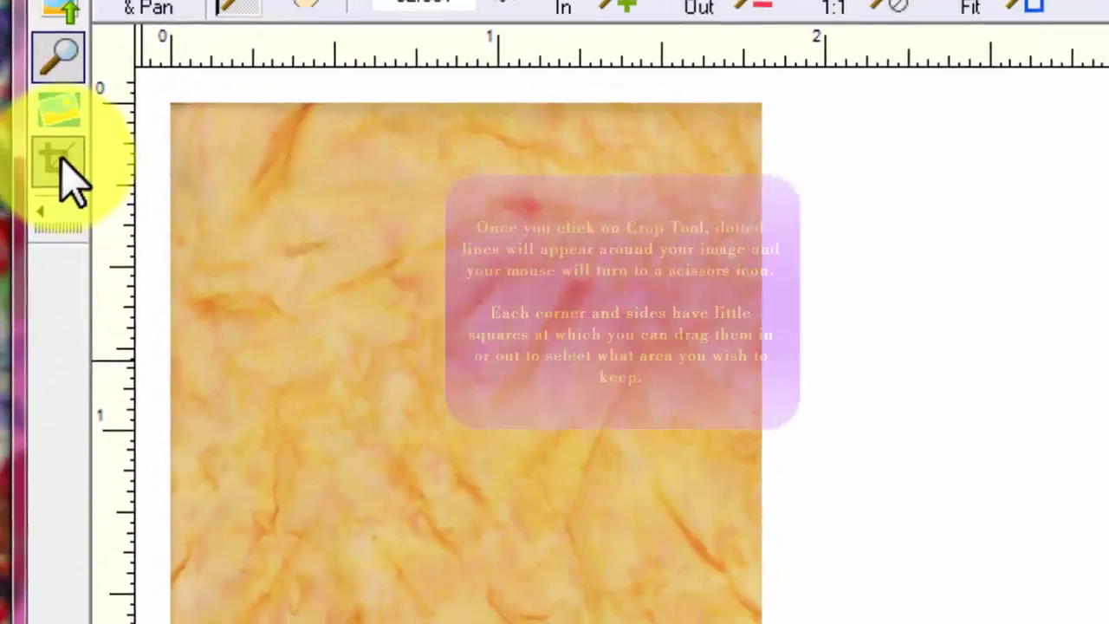
- Crop the daffodil image to its upper part, about 1.79 by 1.77 inches
left_click(60, 262)
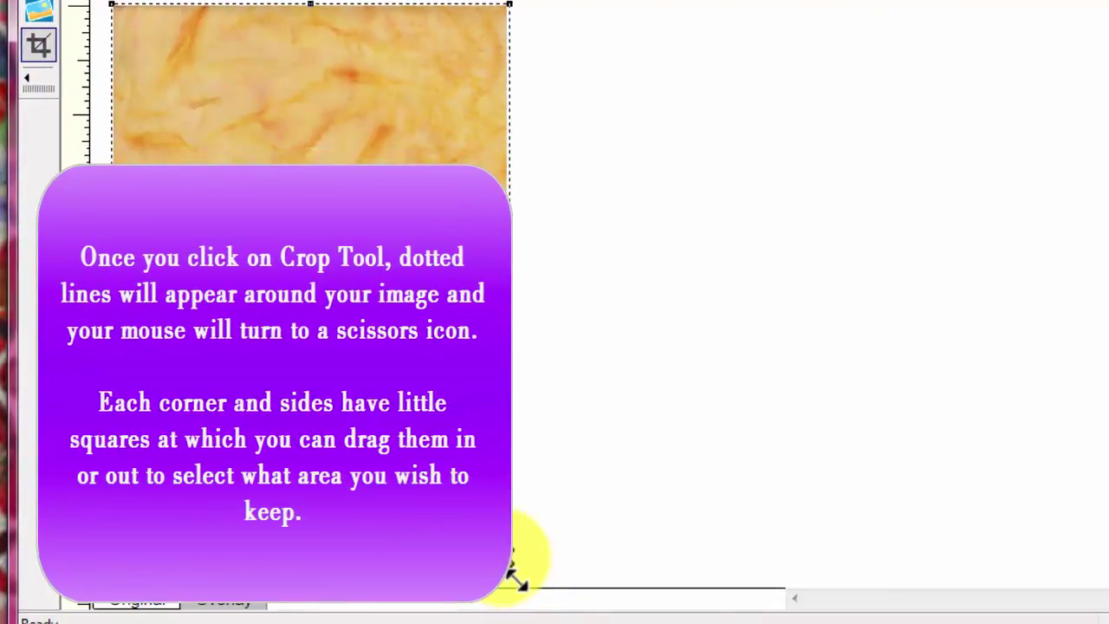
left_click_drag(512, 571, 799, 305)
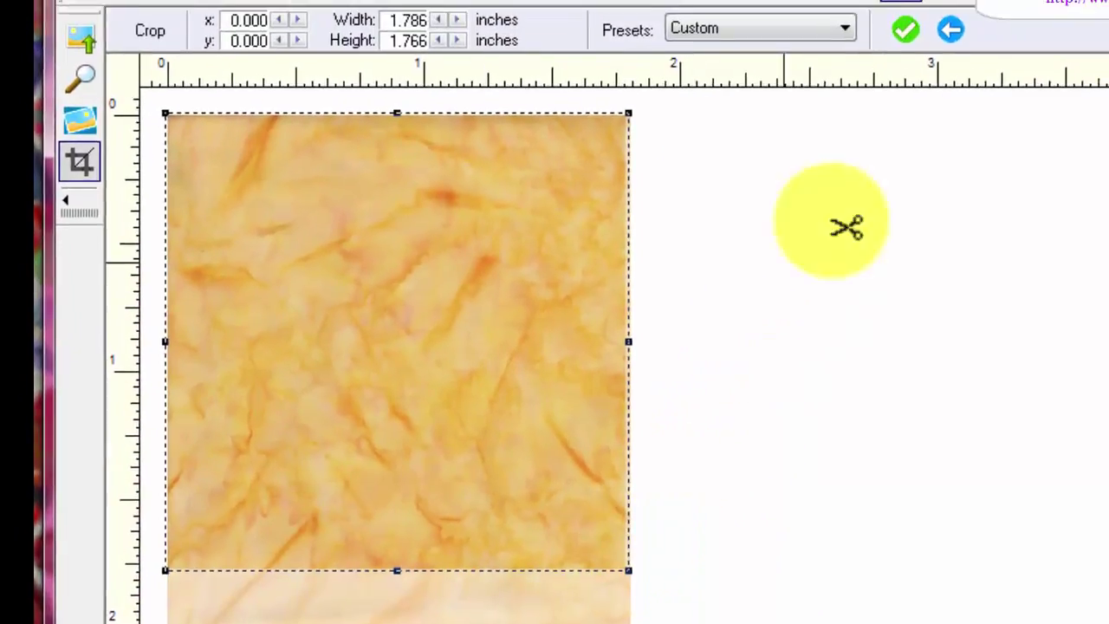
left_click(869, 59)
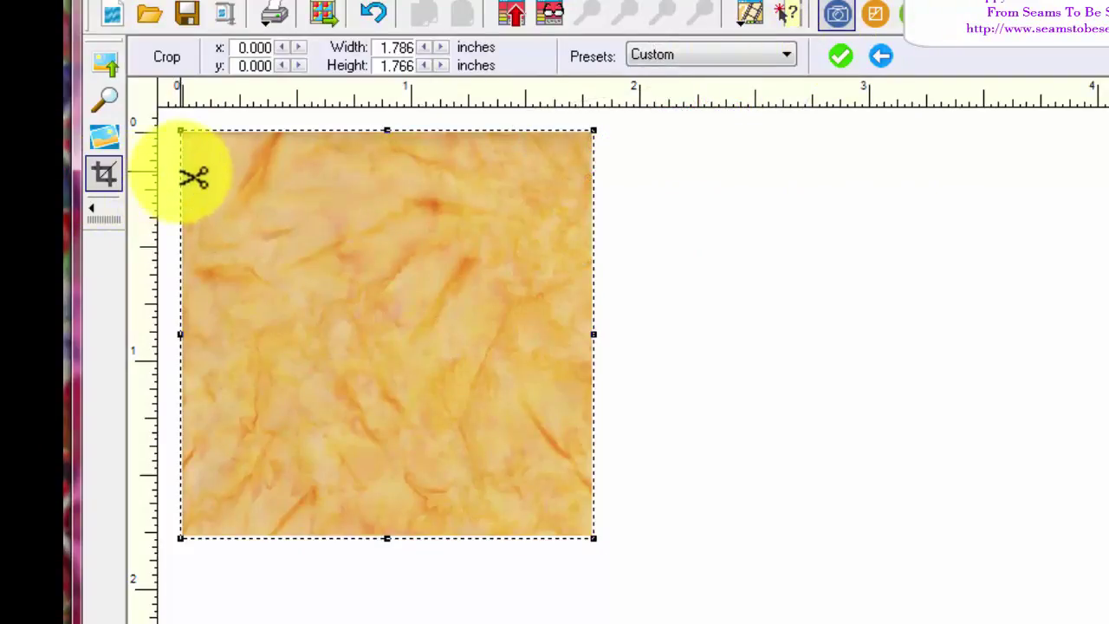
left_click(632, 211)
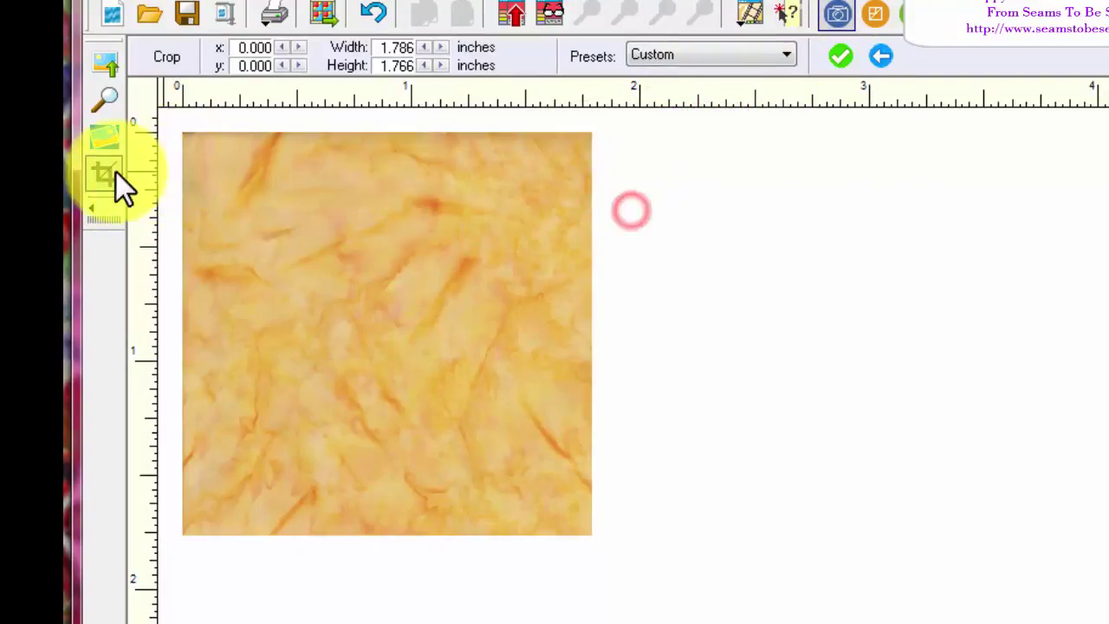
left_click(109, 170)
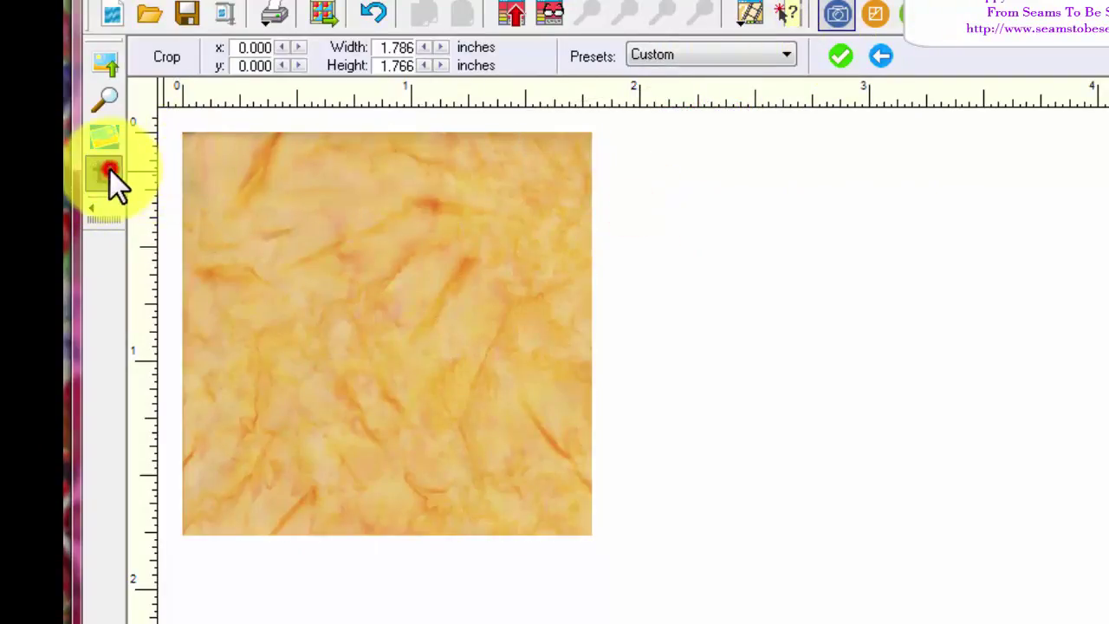
left_click(198, 162)
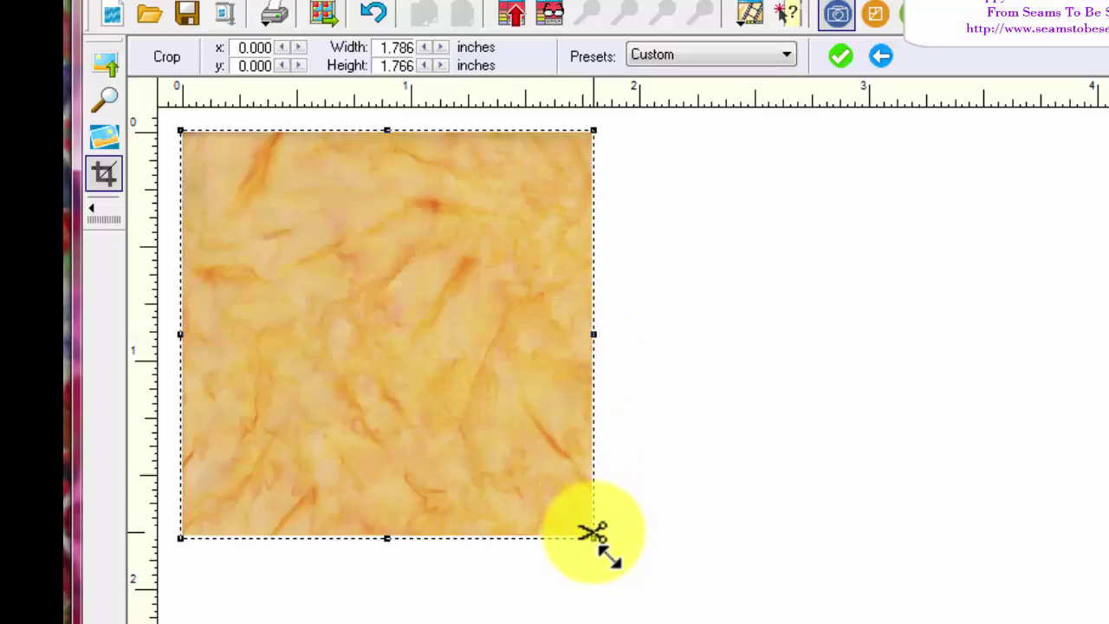
left_click_drag(593, 533, 522, 361)
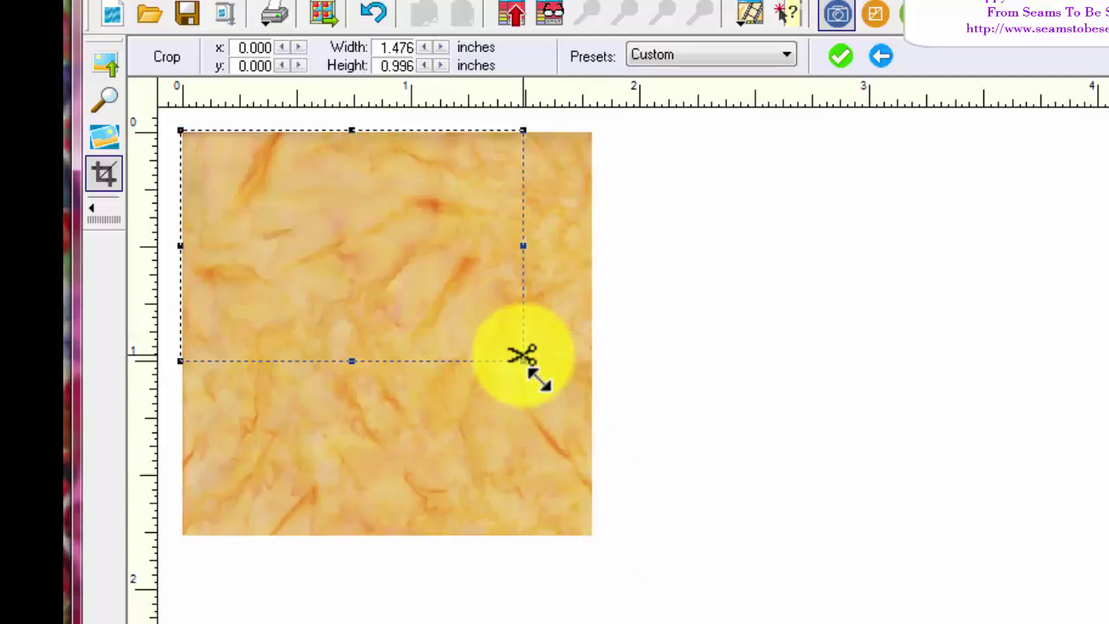
left_click_drag(523, 241, 362, 240)
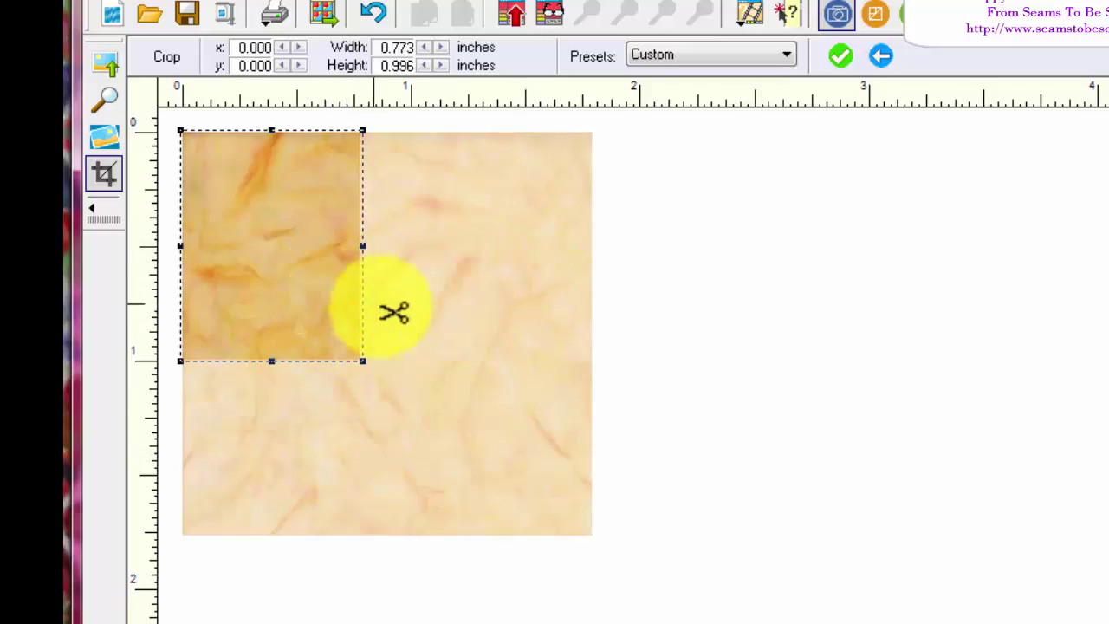
- Save the cropped worktable image when starting an image import, then cancel the import and leave the Crop tool
left_click(109, 63)
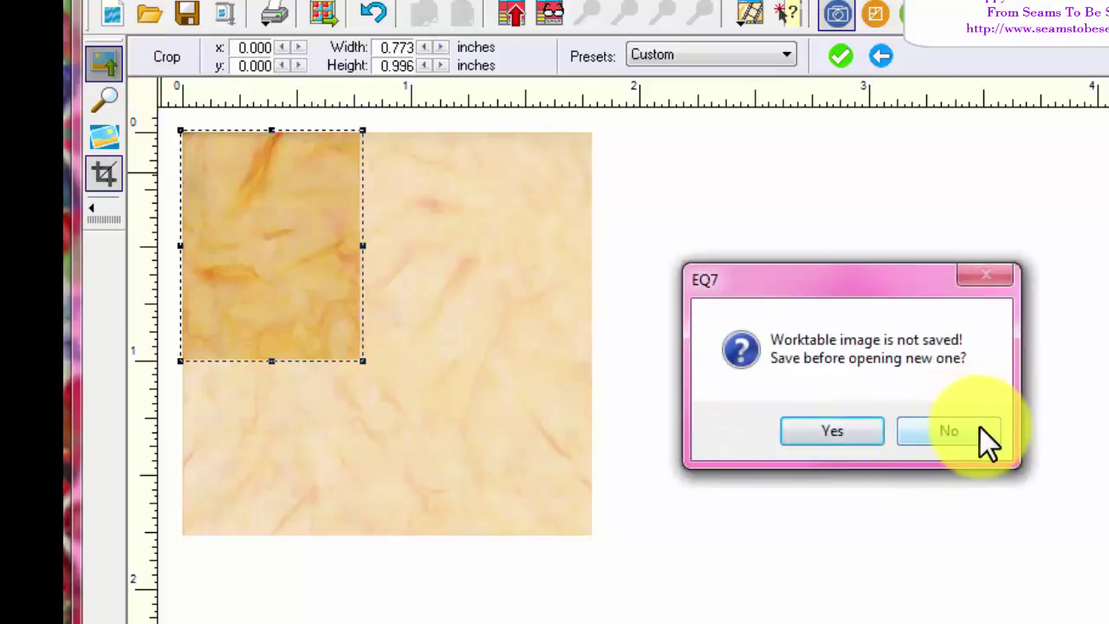
left_click(801, 431)
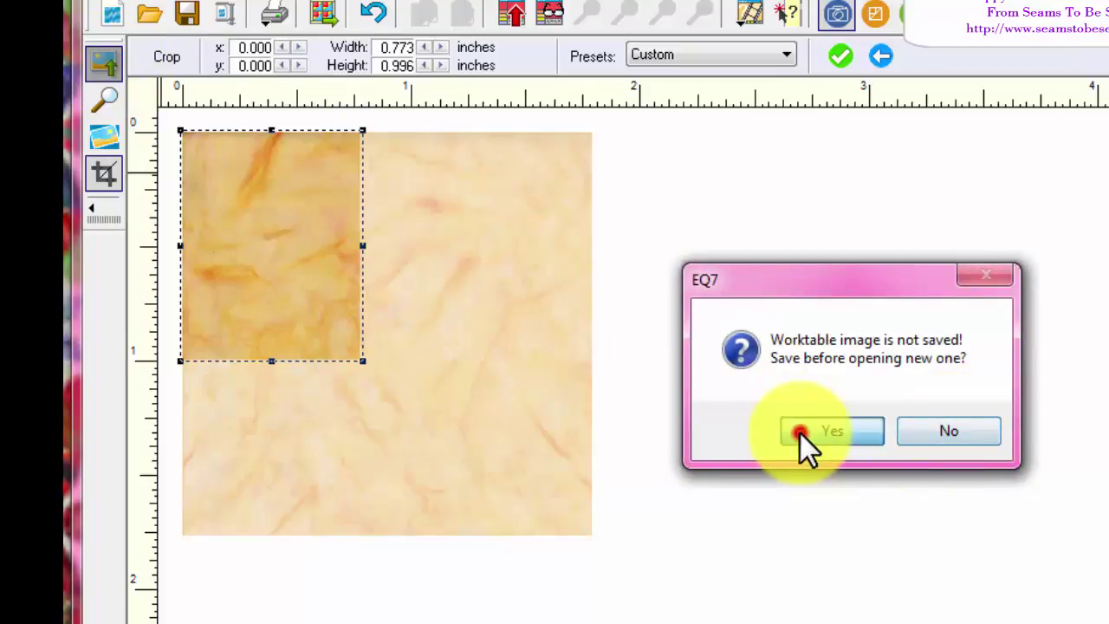
left_click(988, 274)
left_click(1004, 268)
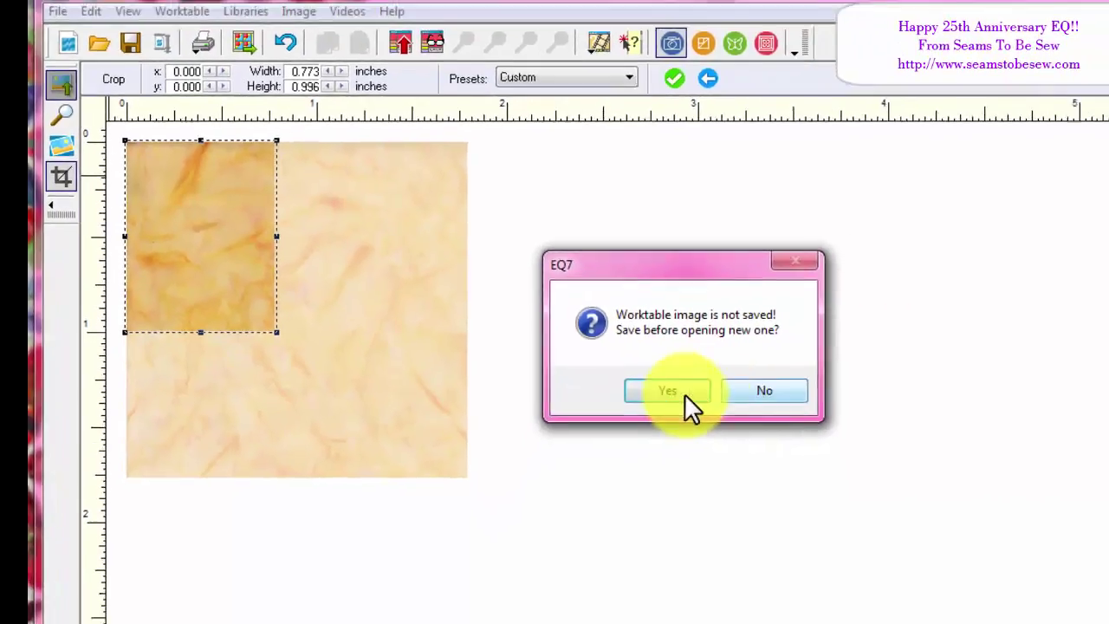
left_click(675, 392)
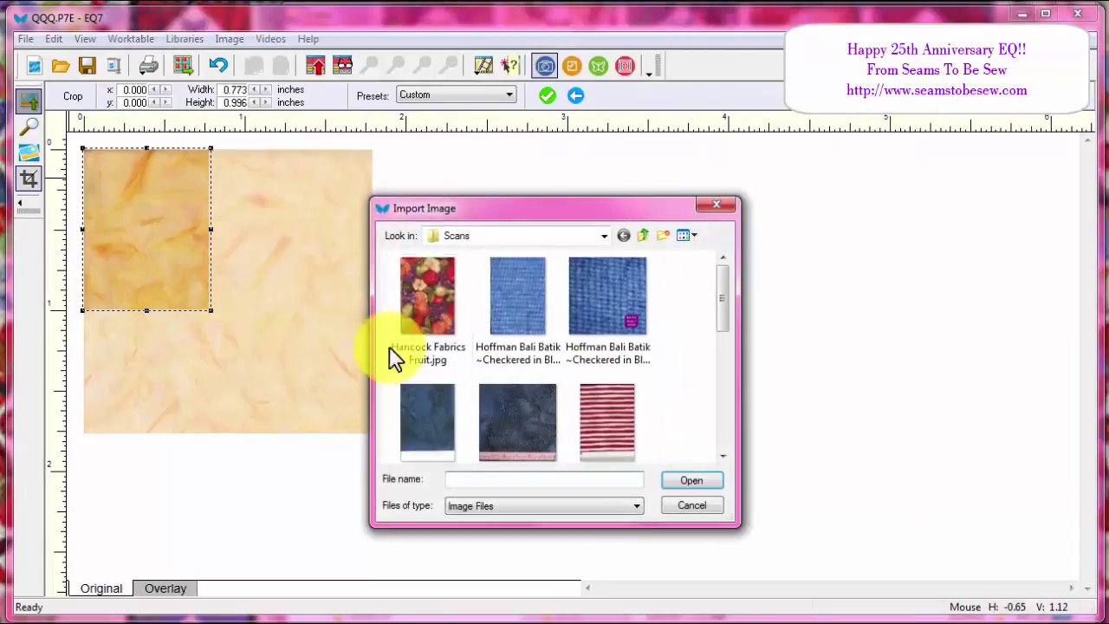
left_click(697, 510)
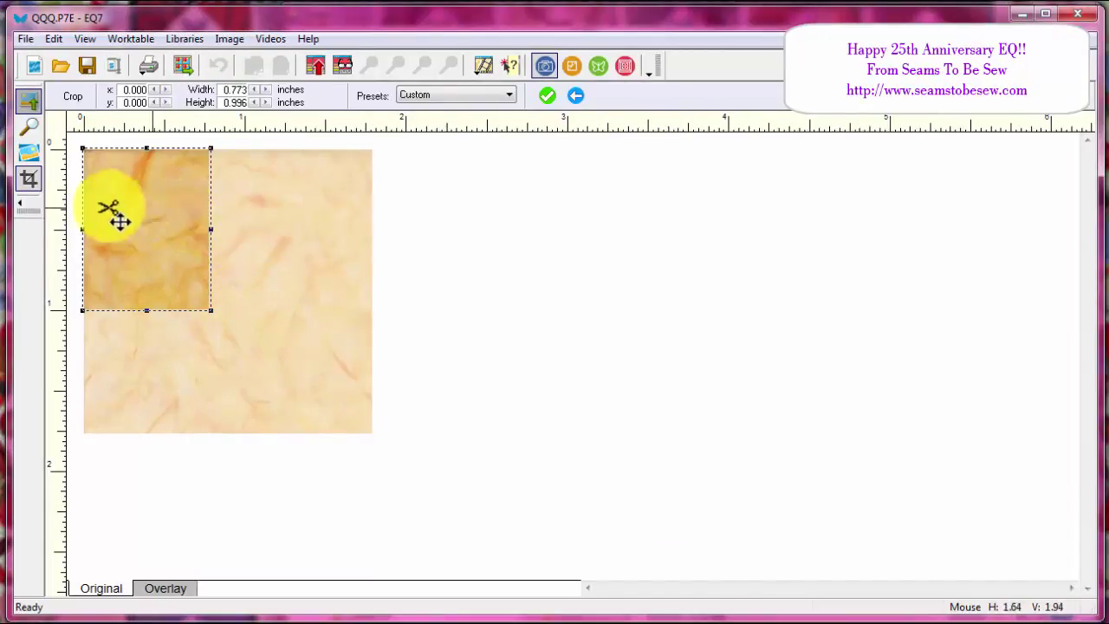
left_click(29, 130)
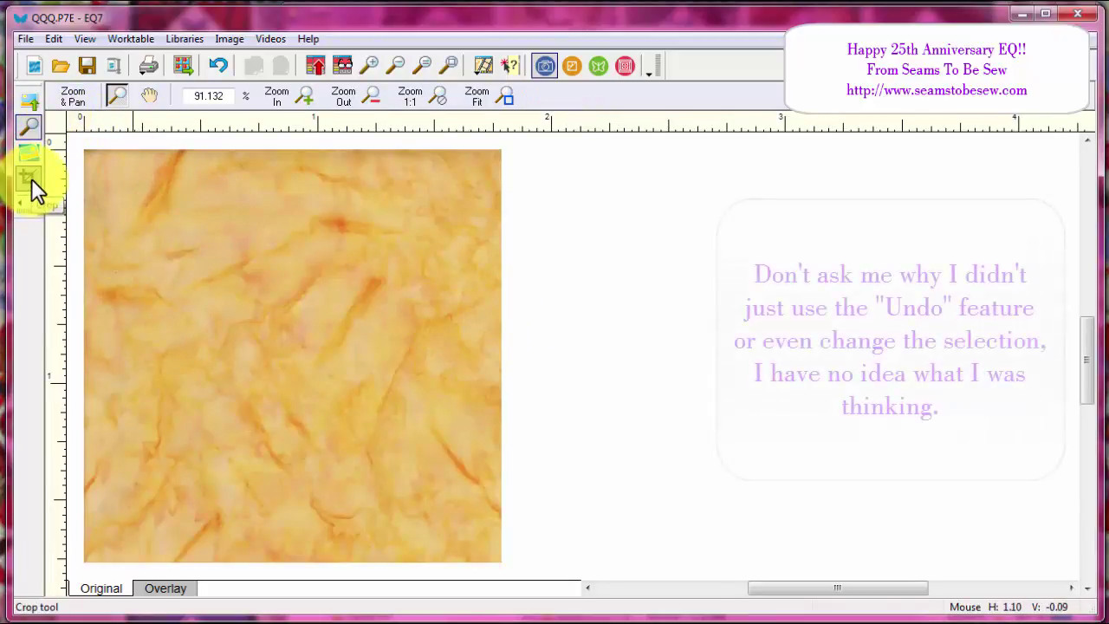
- Resize the cropped image to 3 by 3 inches without maintaining the aspect ratio, and fit it in the view
left_click(227, 41)
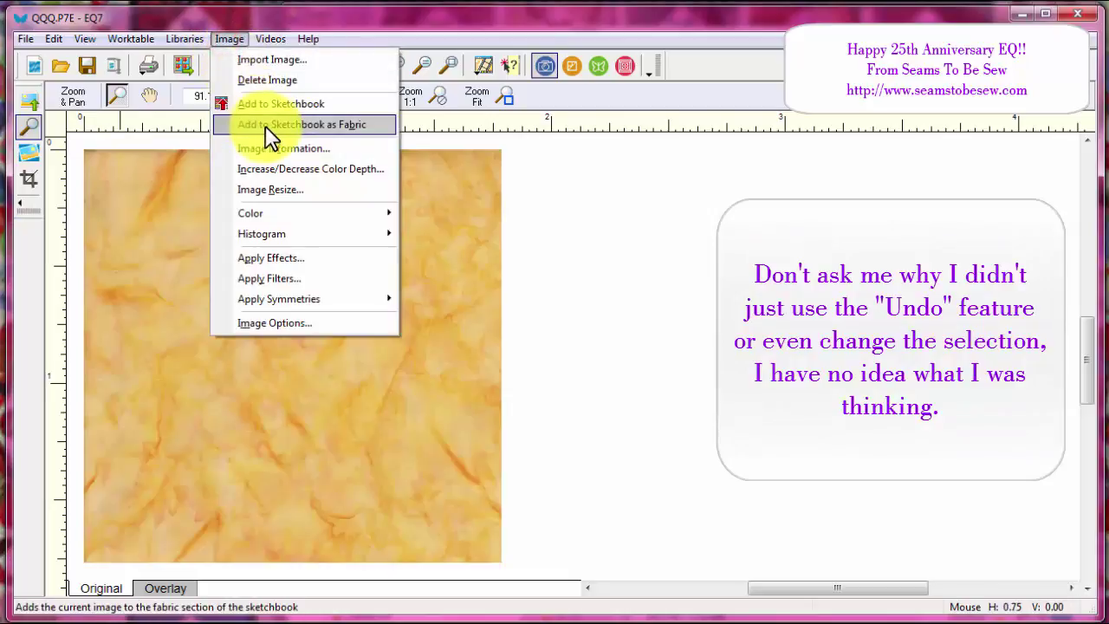
left_click(262, 190)
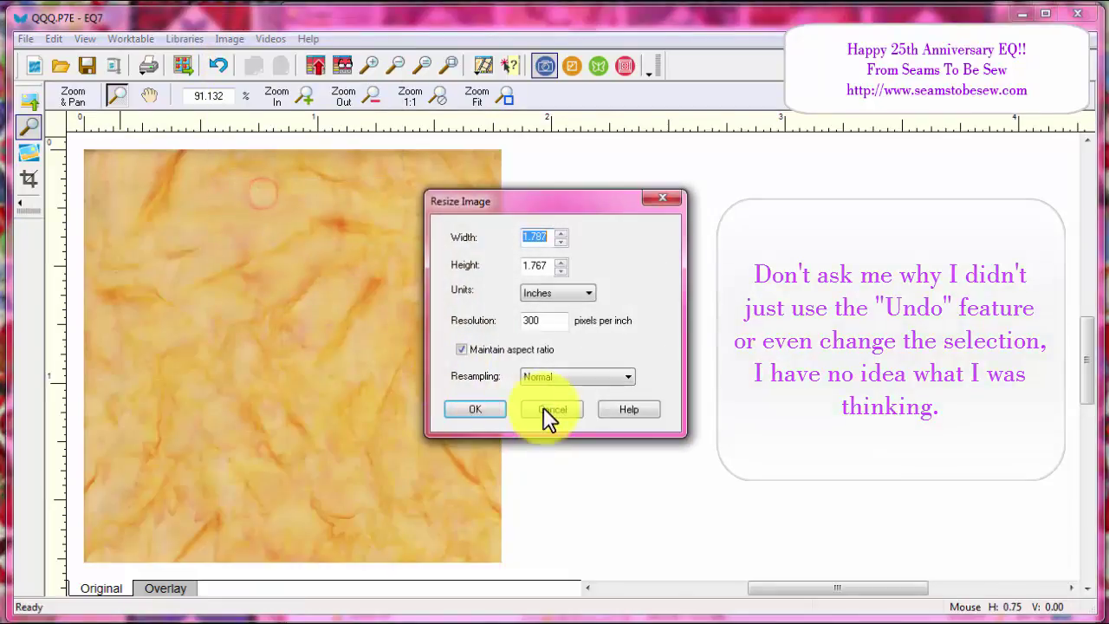
left_click(493, 347)
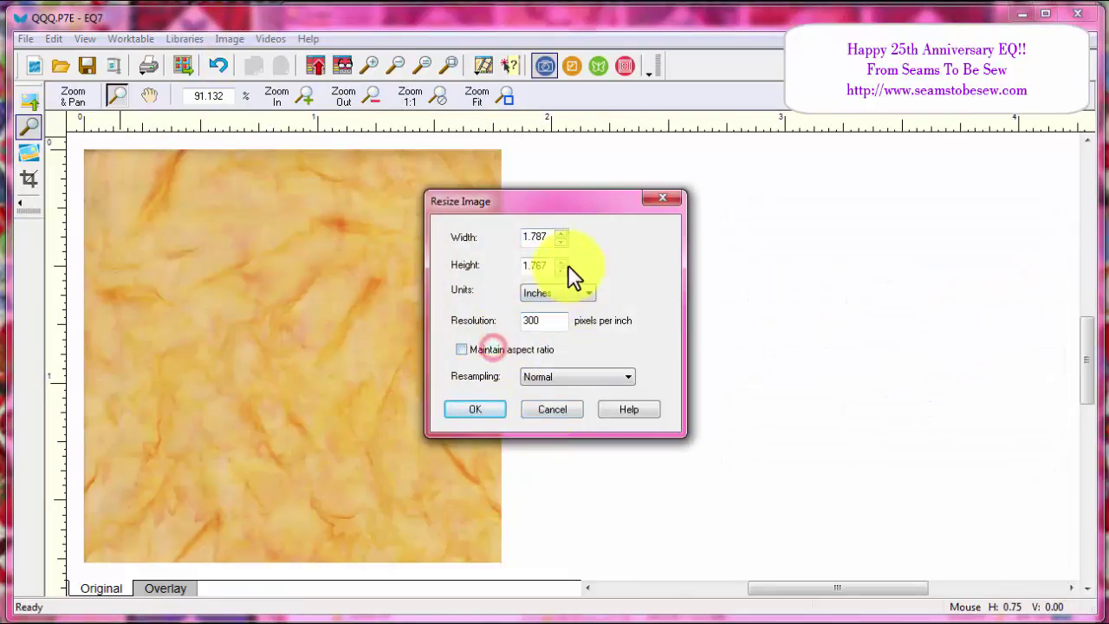
left_click_drag(546, 236, 462, 239)
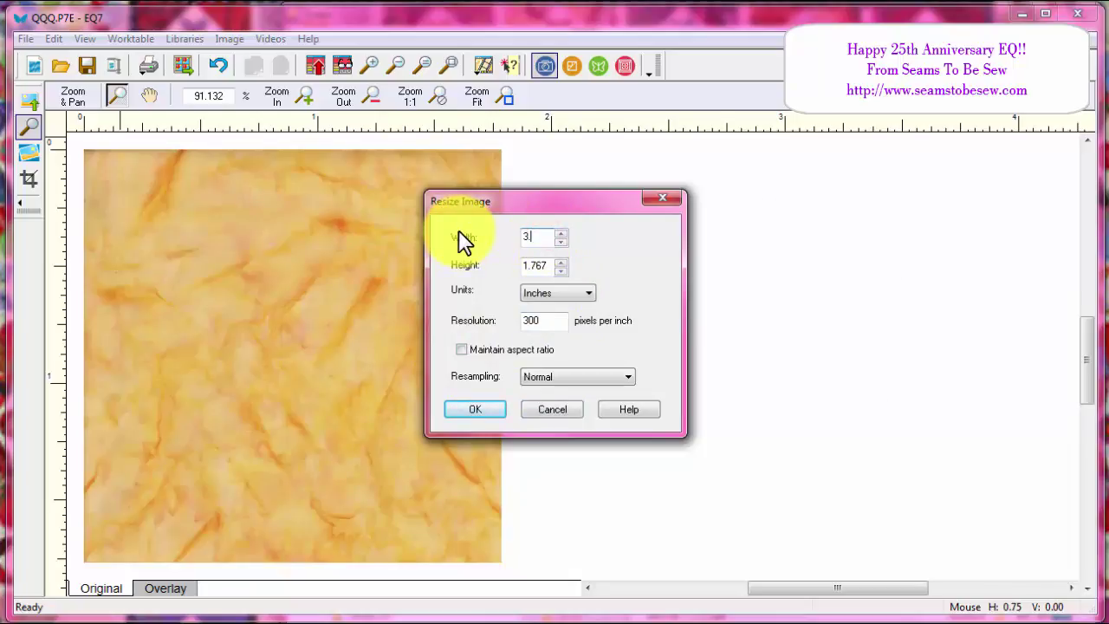
key("Tab")
type("3.")
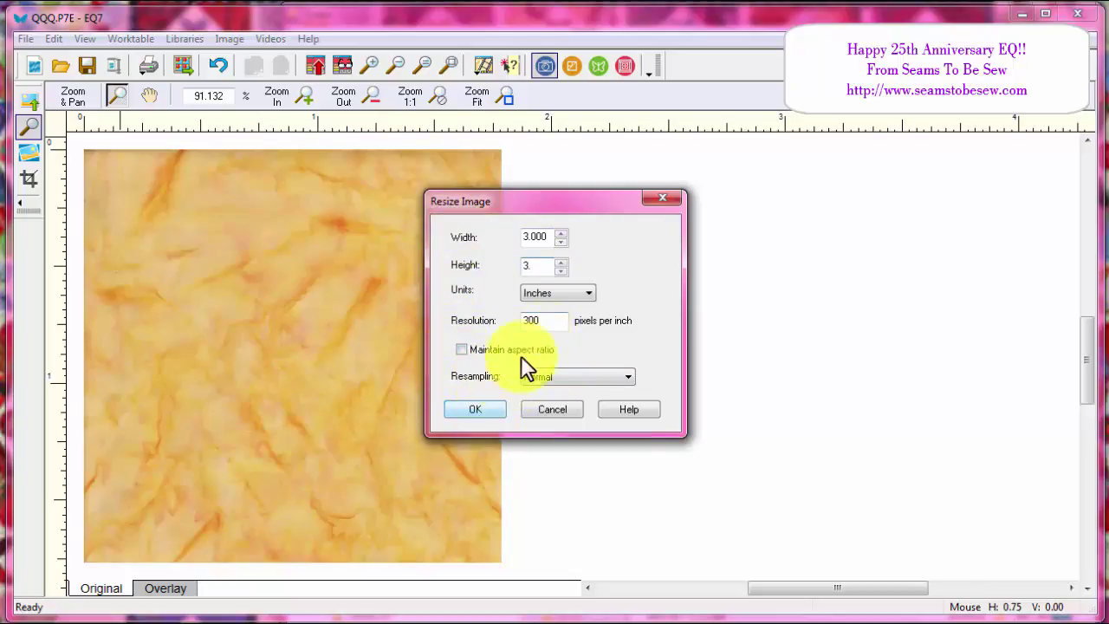
key("Tab")
key("Tab")
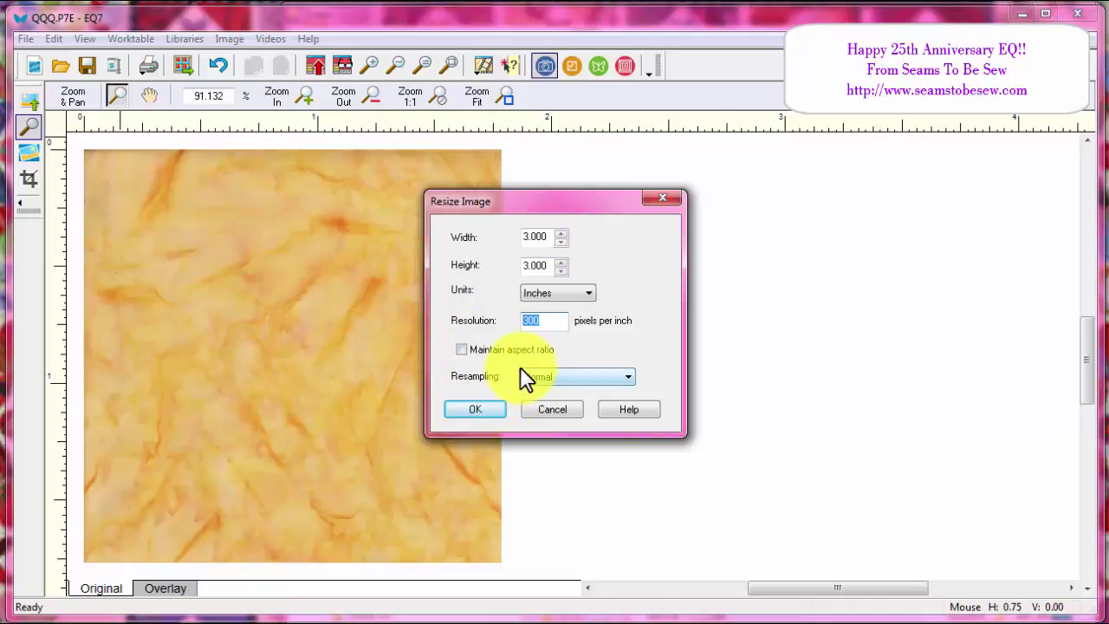
left_click(479, 410)
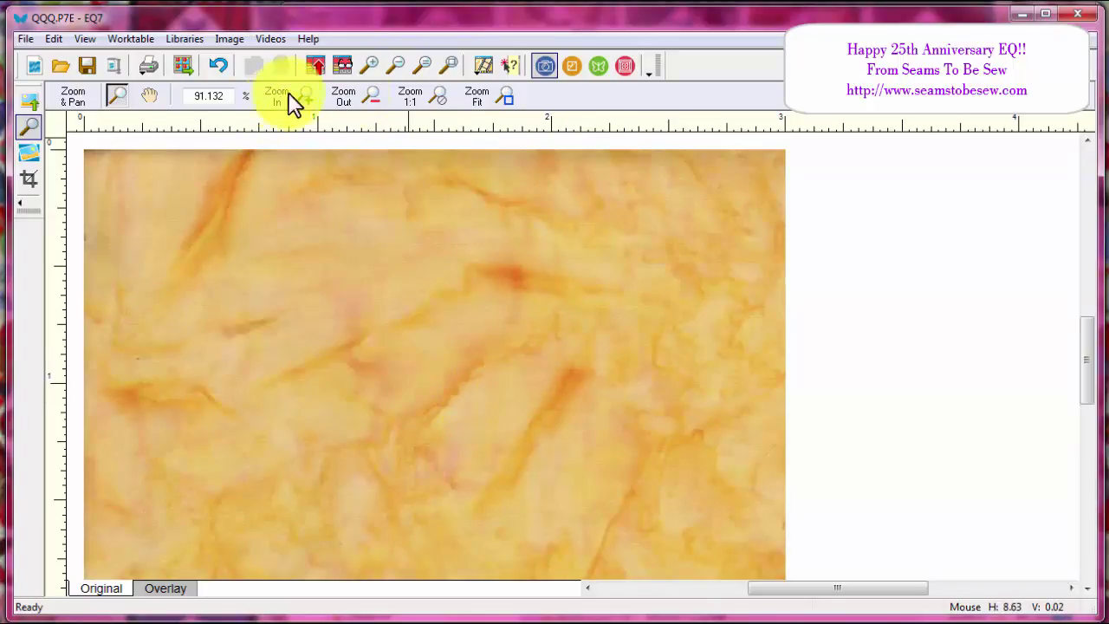
left_click(507, 94)
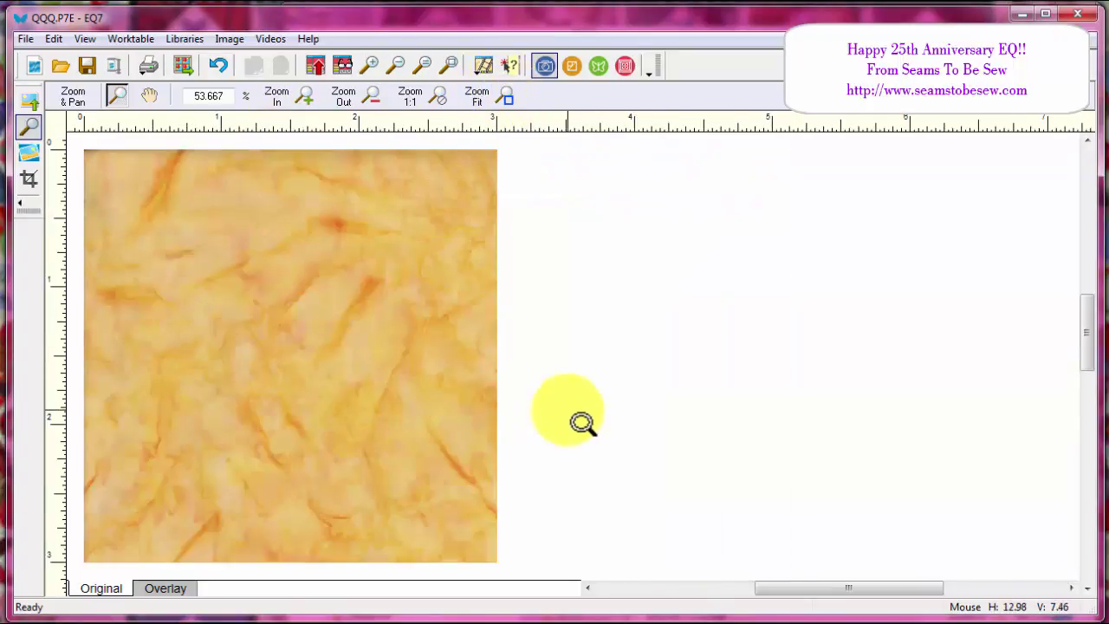
- Draw a crop selection of about 1.59 by 1.57 inches and move it to the middle of the image
left_click(28, 177)
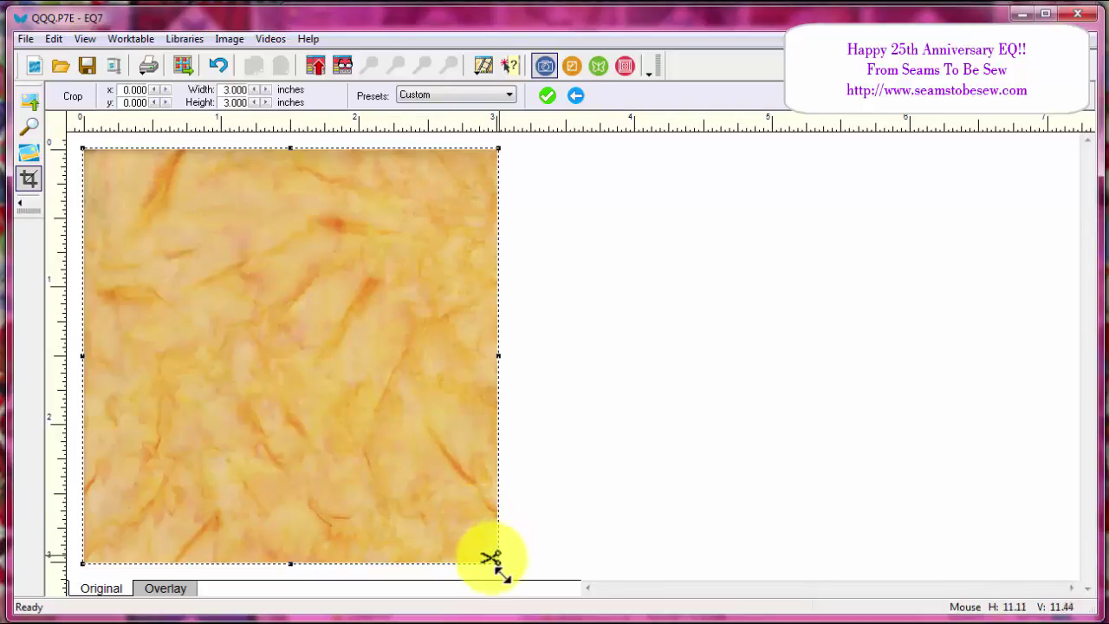
left_click_drag(497, 563, 304, 366)
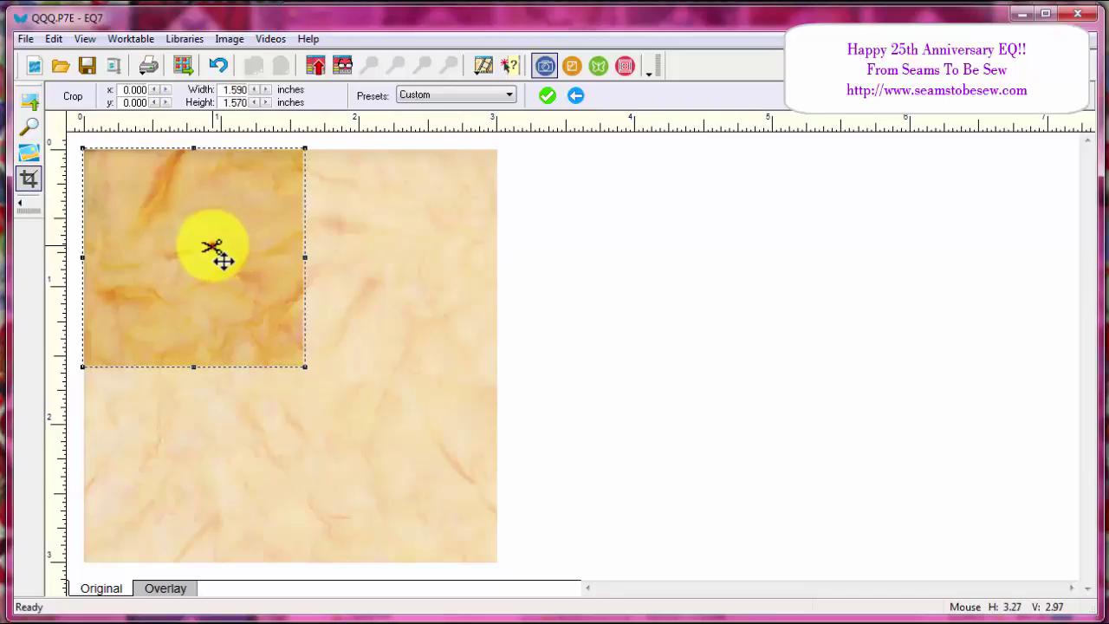
left_click_drag(212, 247, 406, 248)
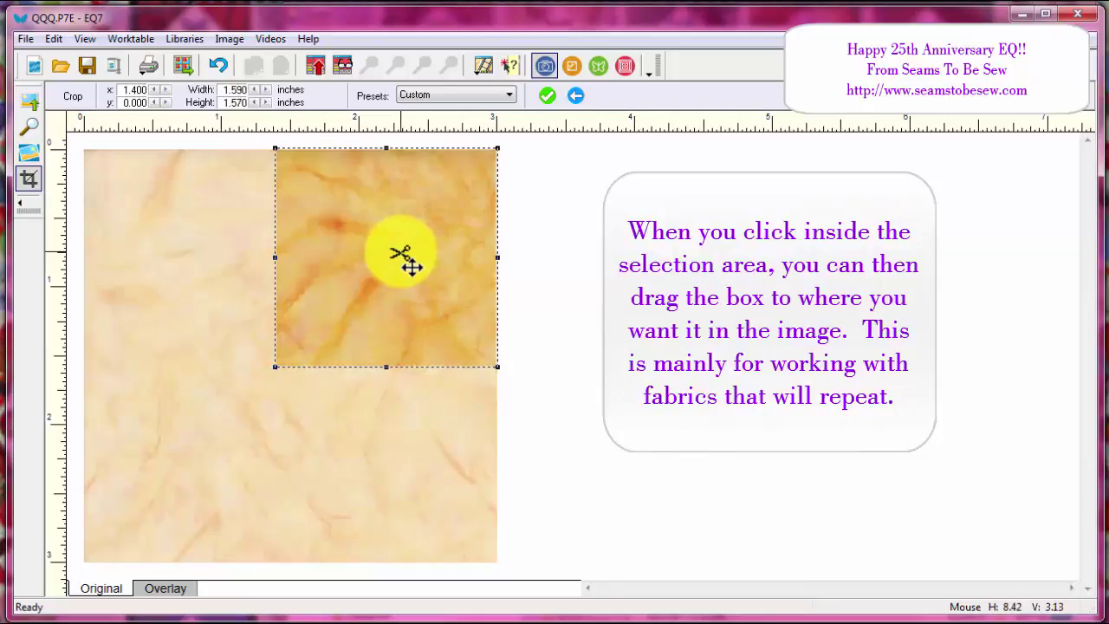
left_click_drag(403, 255, 296, 338)
left_click_drag(283, 293, 300, 314)
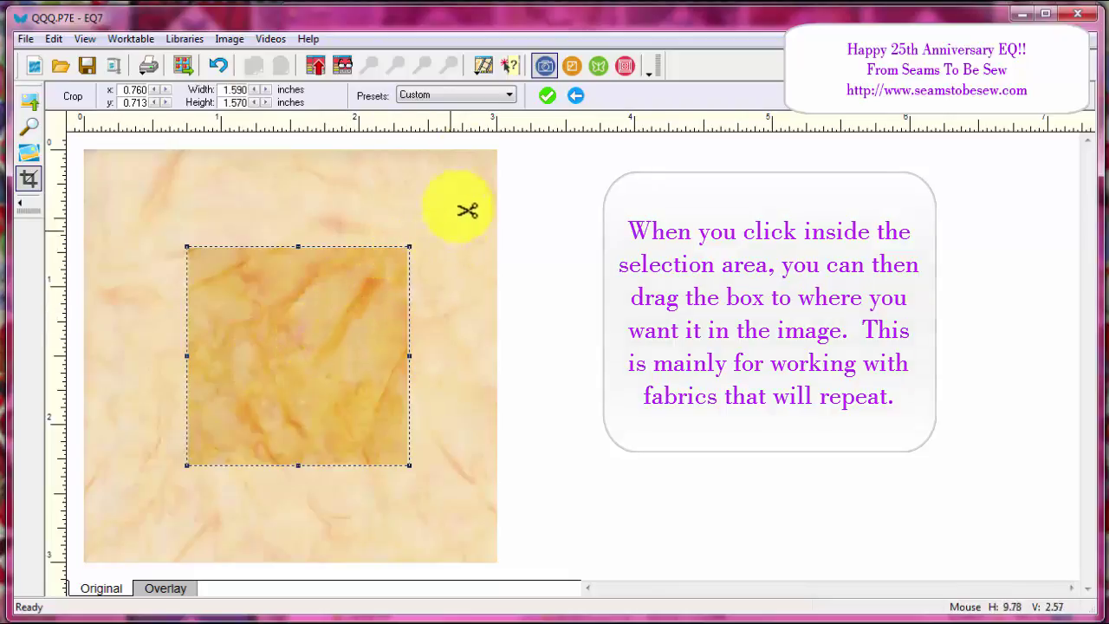
- Try to set the crop selection to the 4 x 4 inches preset
left_click(451, 97)
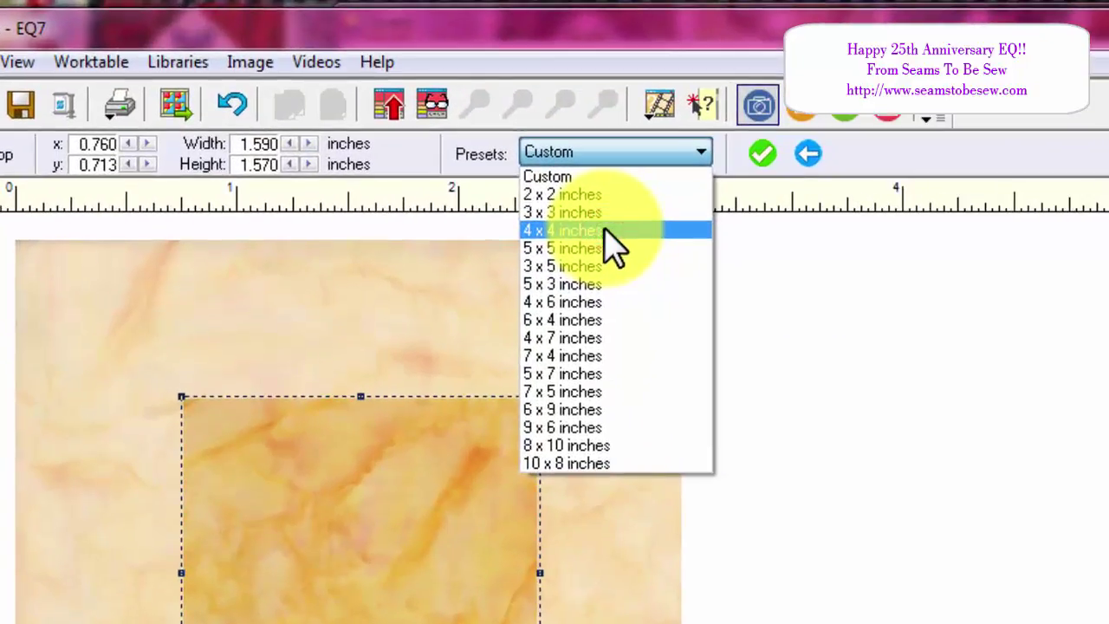
left_click(606, 232)
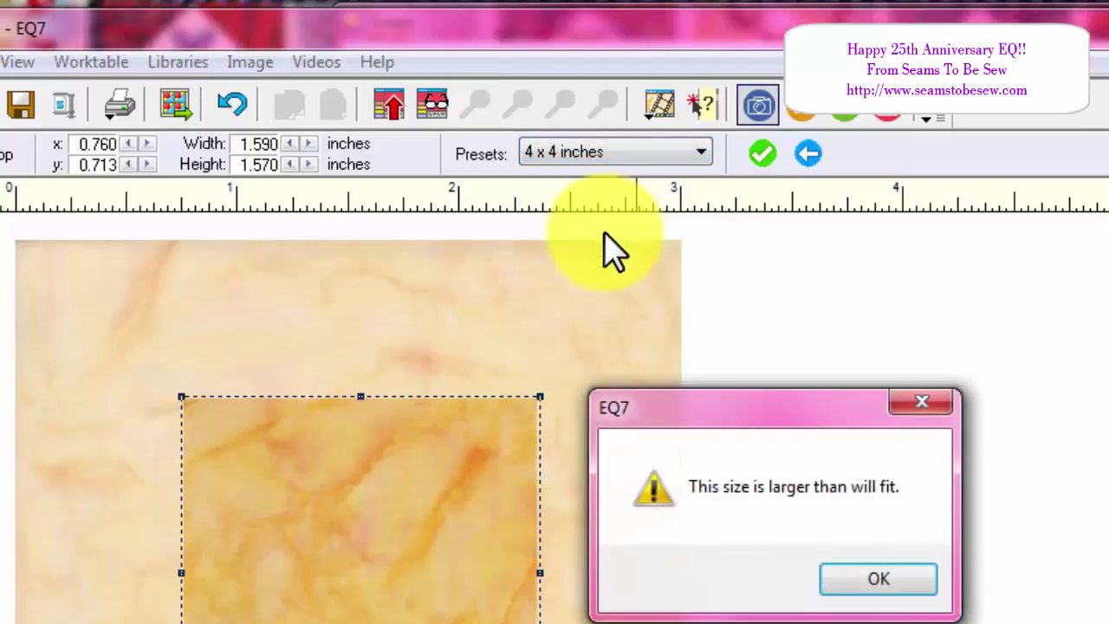
left_click(880, 579)
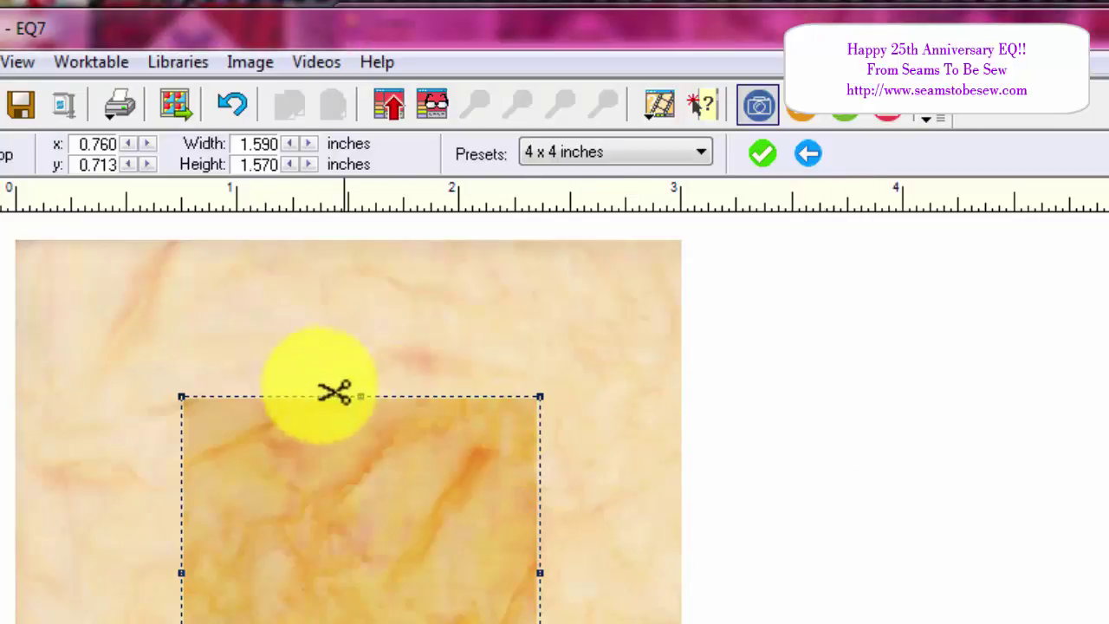
- Try the 3 x 3 inches crop preset, switch to 2 x 2 inches, and move the selection to x 0.270, y 0.506
left_click(533, 153)
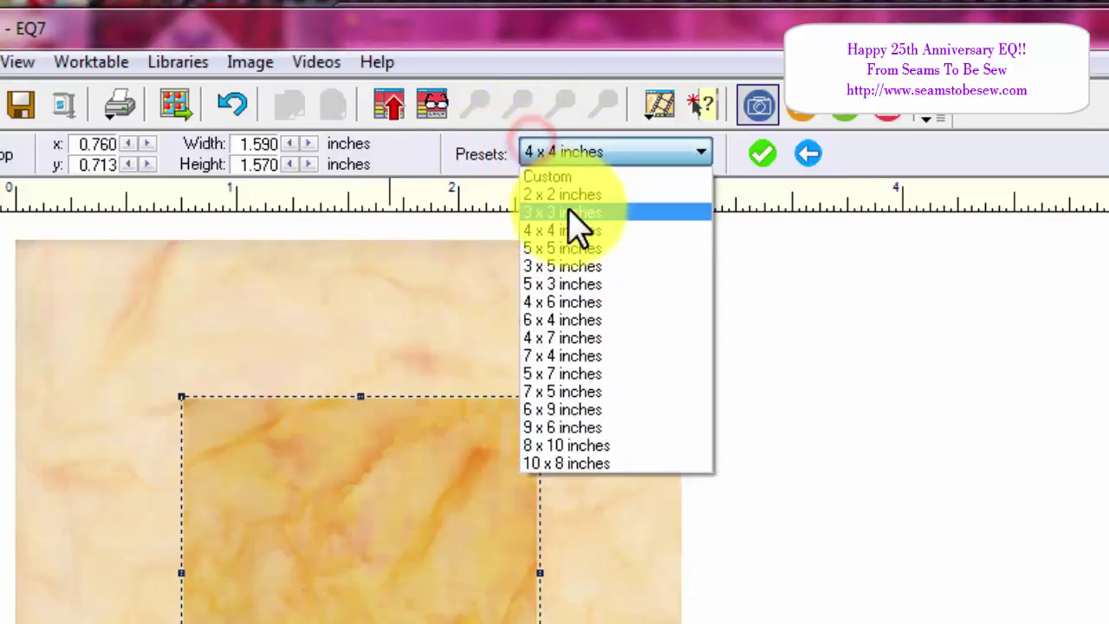
left_click(569, 211)
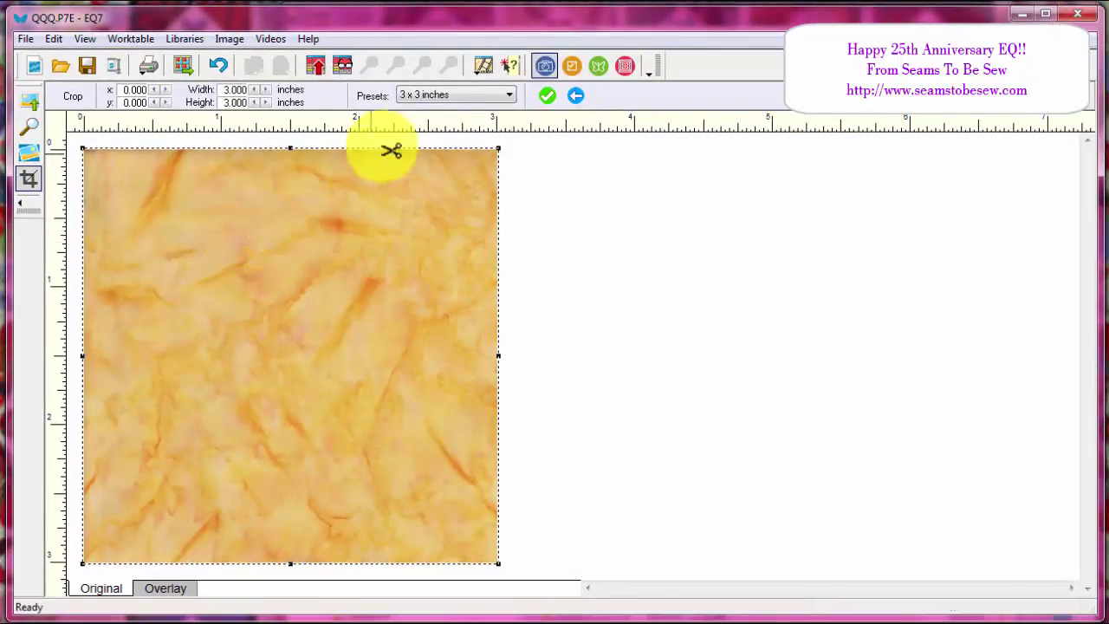
left_click(445, 87)
left_click(424, 119)
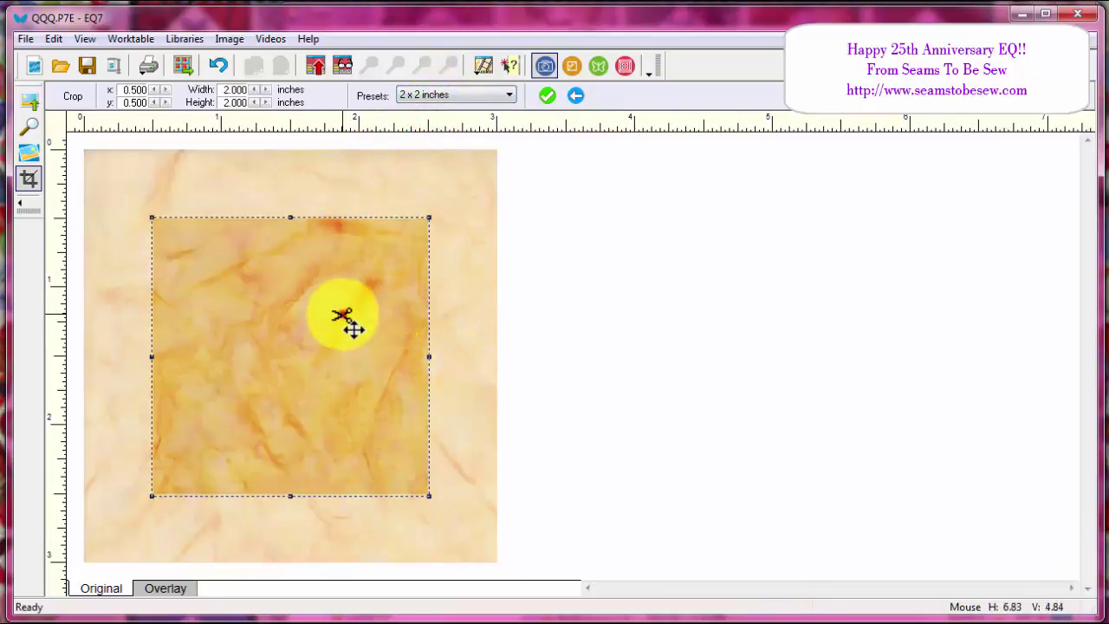
left_click_drag(353, 328, 301, 379)
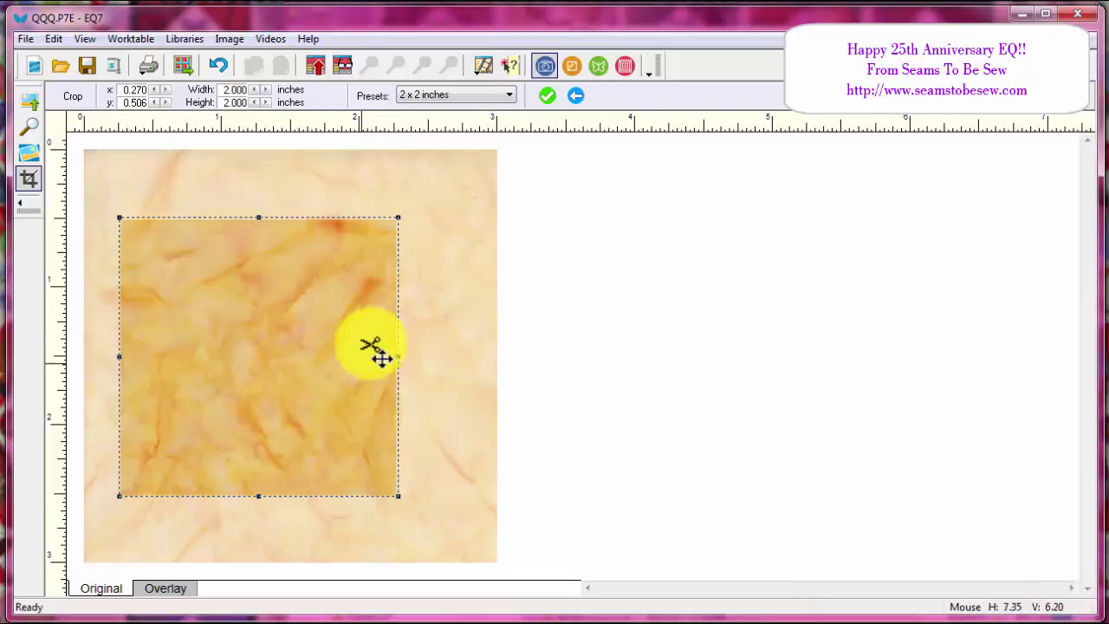
left_click(459, 257)
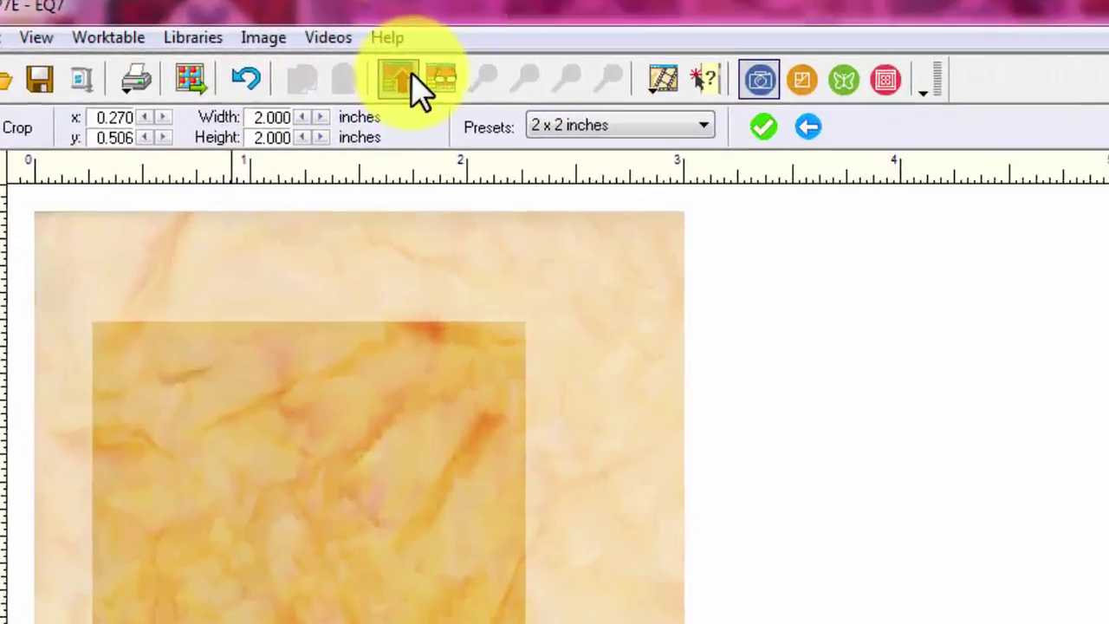
- Check the notecards of the two yellow batik photos in the Project Sketchbook, beginning with the square one, and close the sketchbook
left_click(440, 80)
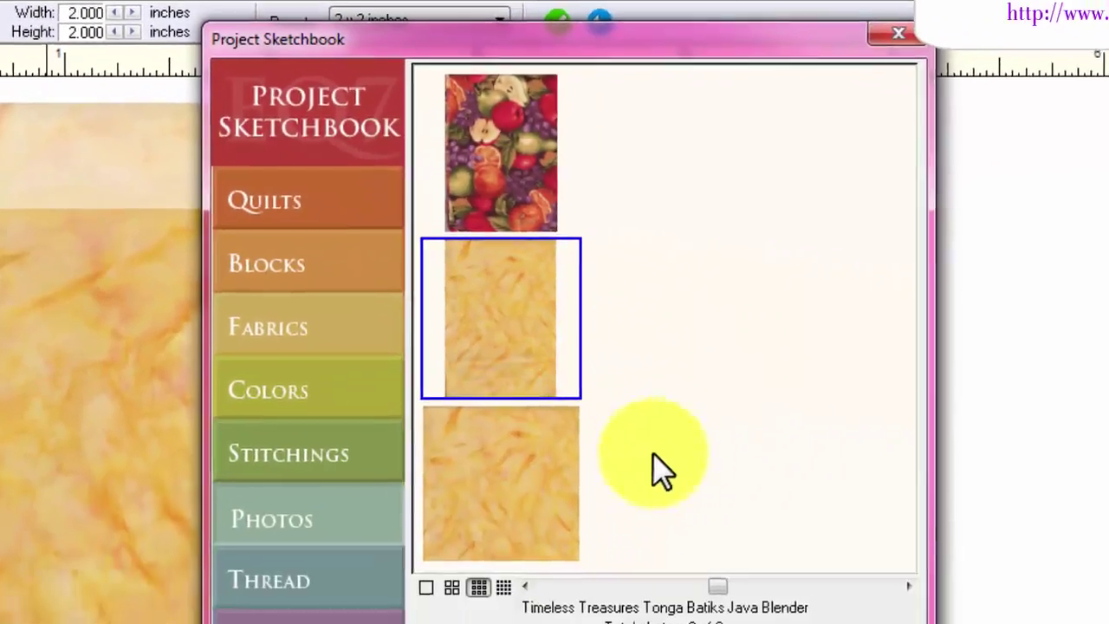
left_click(458, 449)
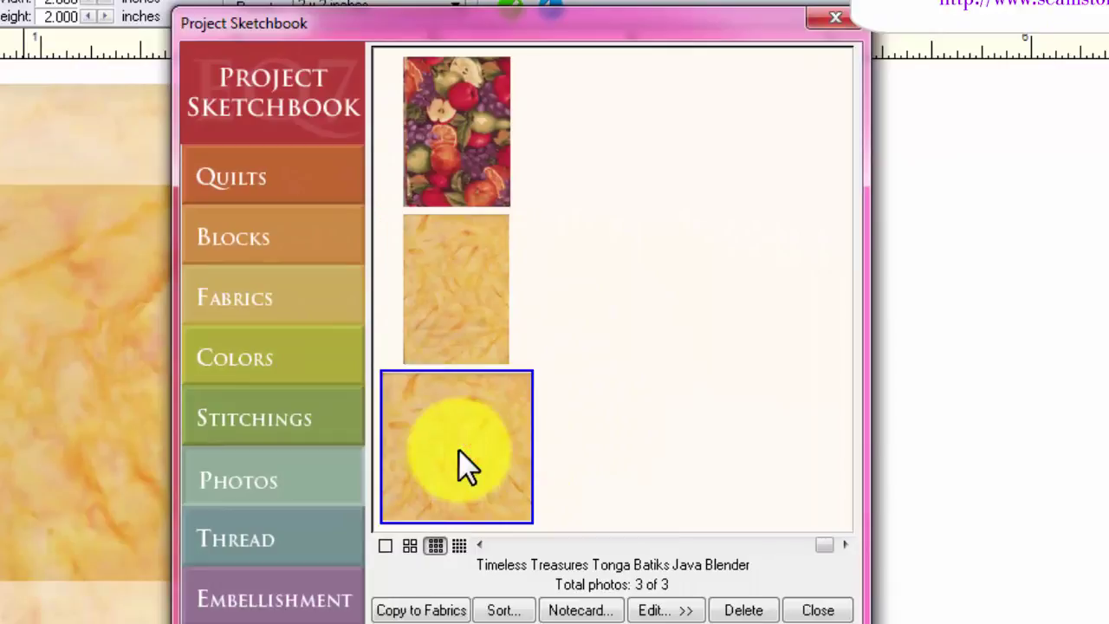
left_click(579, 608)
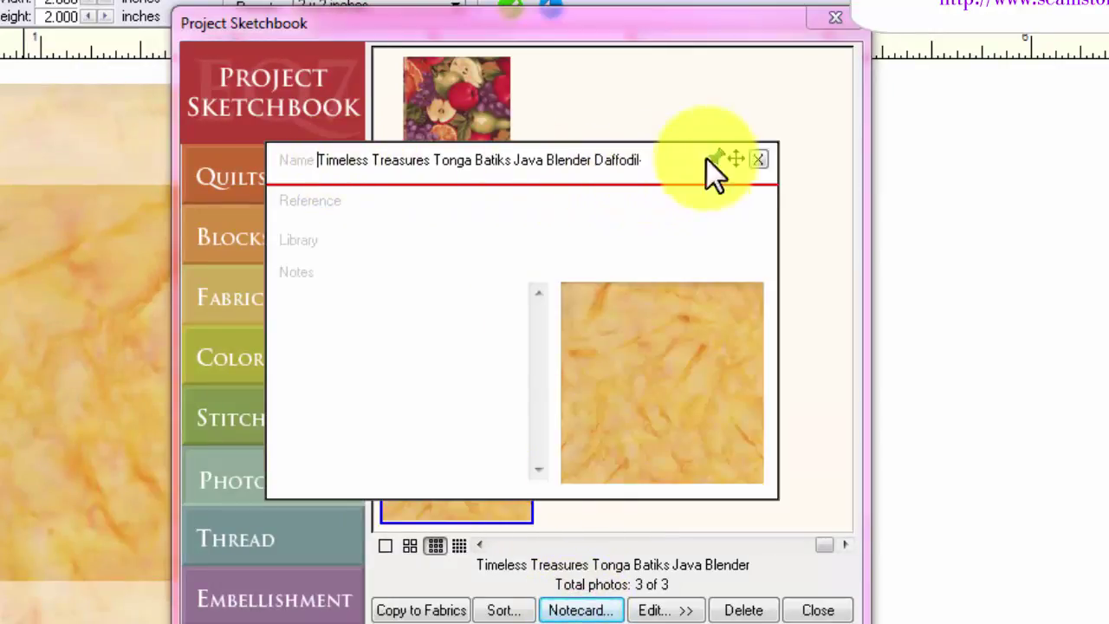
left_click(759, 159)
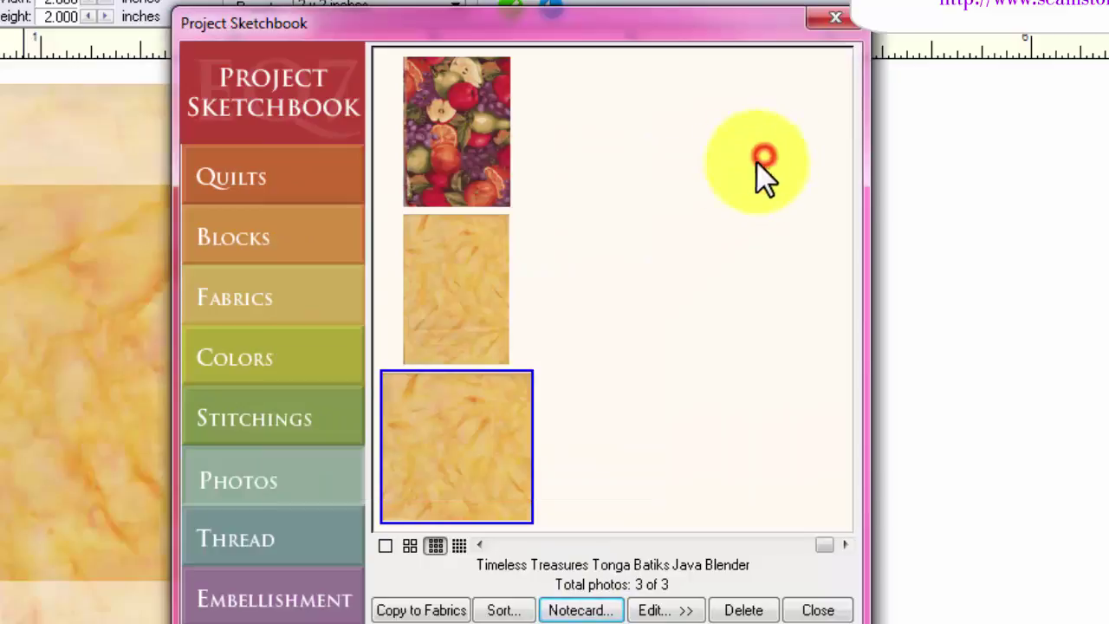
left_click(488, 264)
left_click(586, 611)
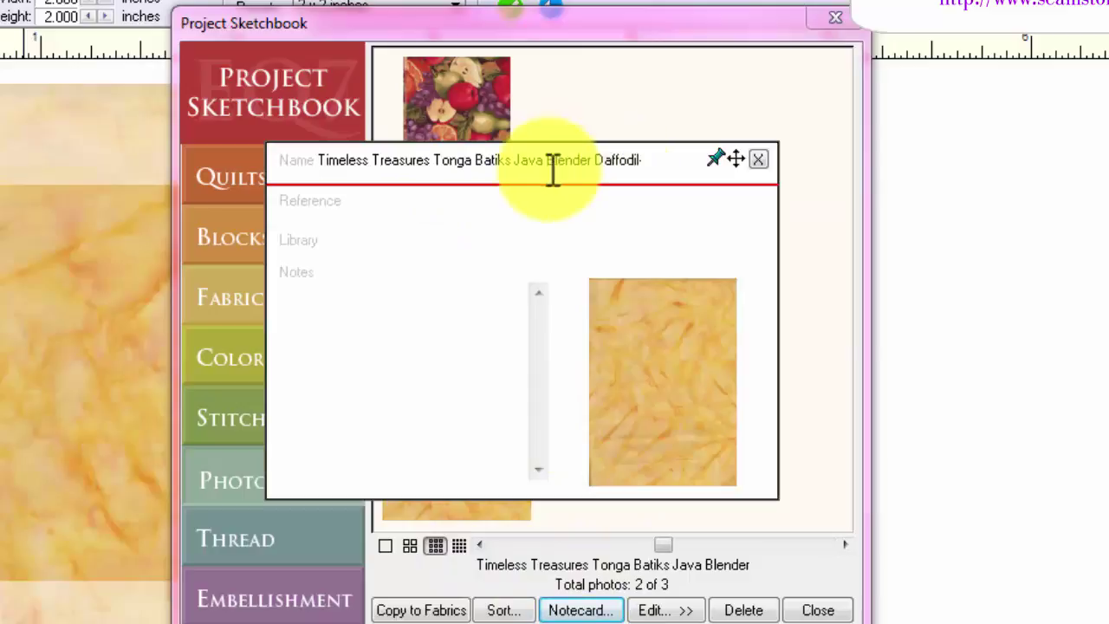
left_click(350, 317)
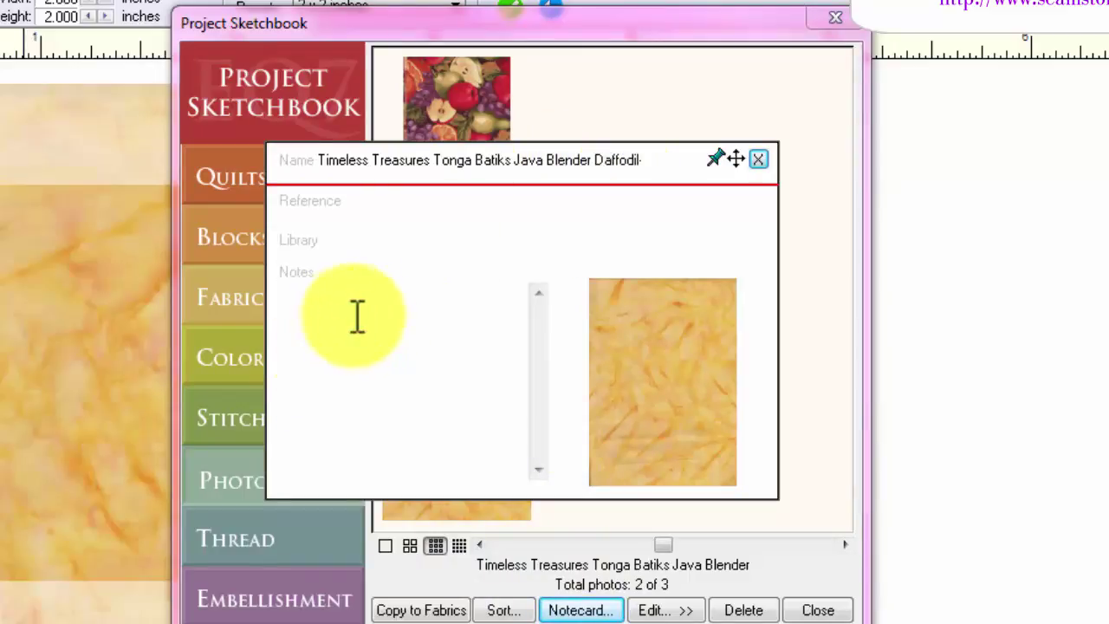
left_click(753, 157)
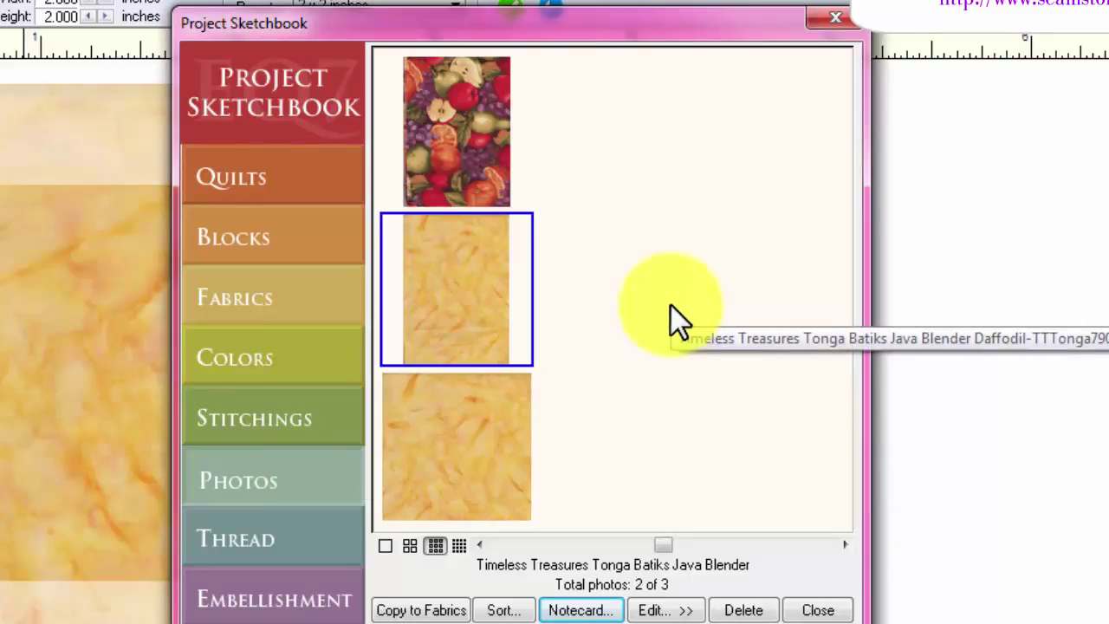
left_click(815, 610)
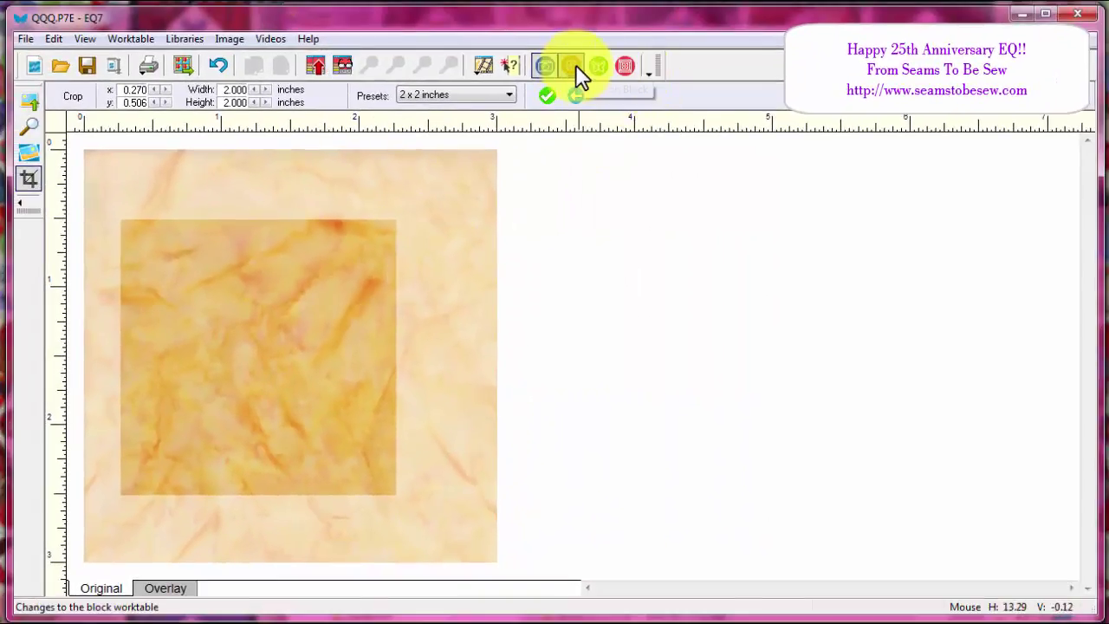
- Draw a rectangle on the block worktable's Applique layer and enlarge it to about 10.38 by 10.59 inches
left_click(576, 66)
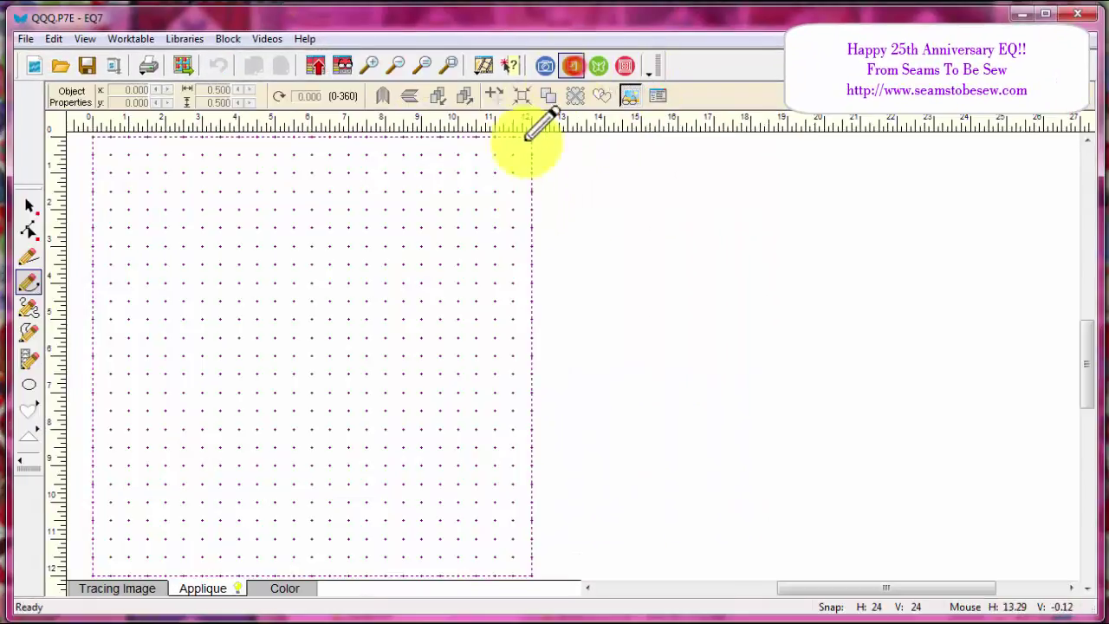
left_click(284, 589)
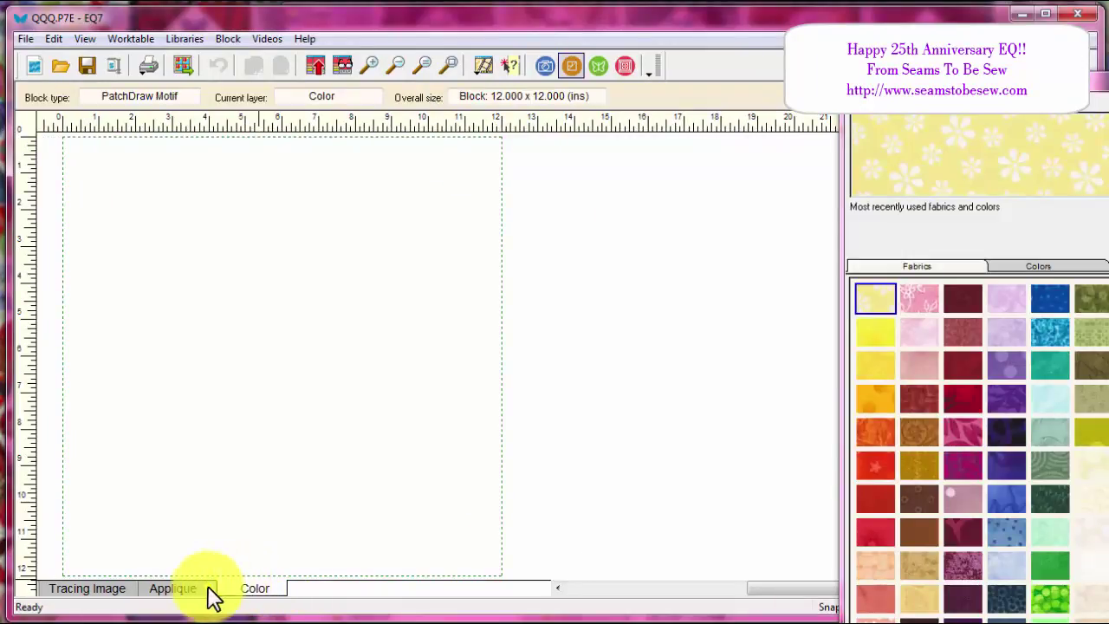
left_click(208, 589)
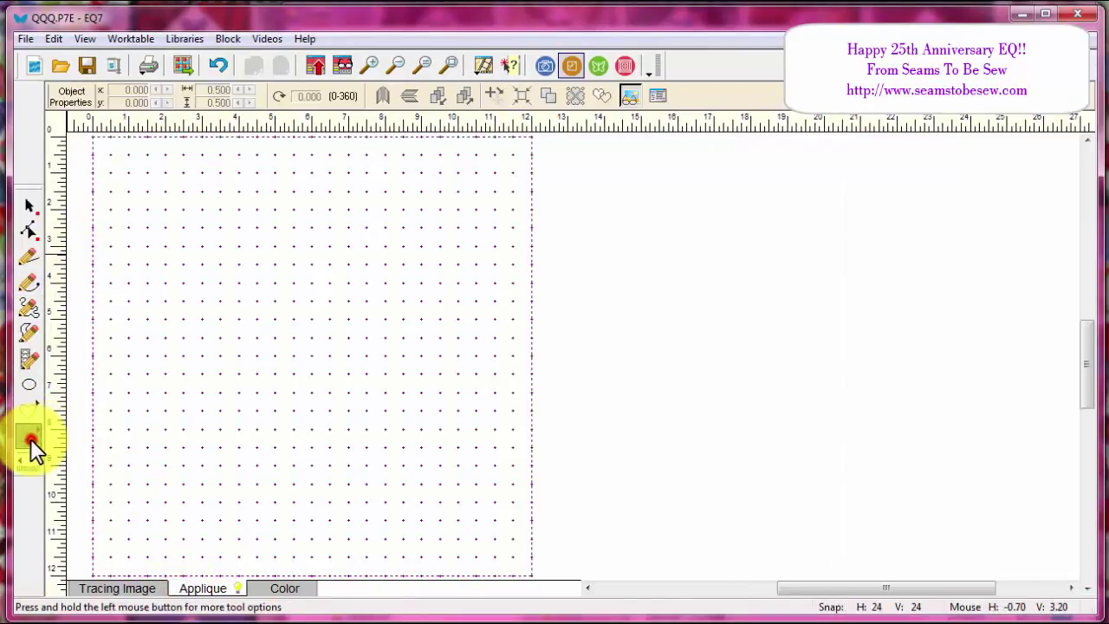
left_click_drag(31, 438, 180, 441)
left_click_drag(171, 251, 488, 552)
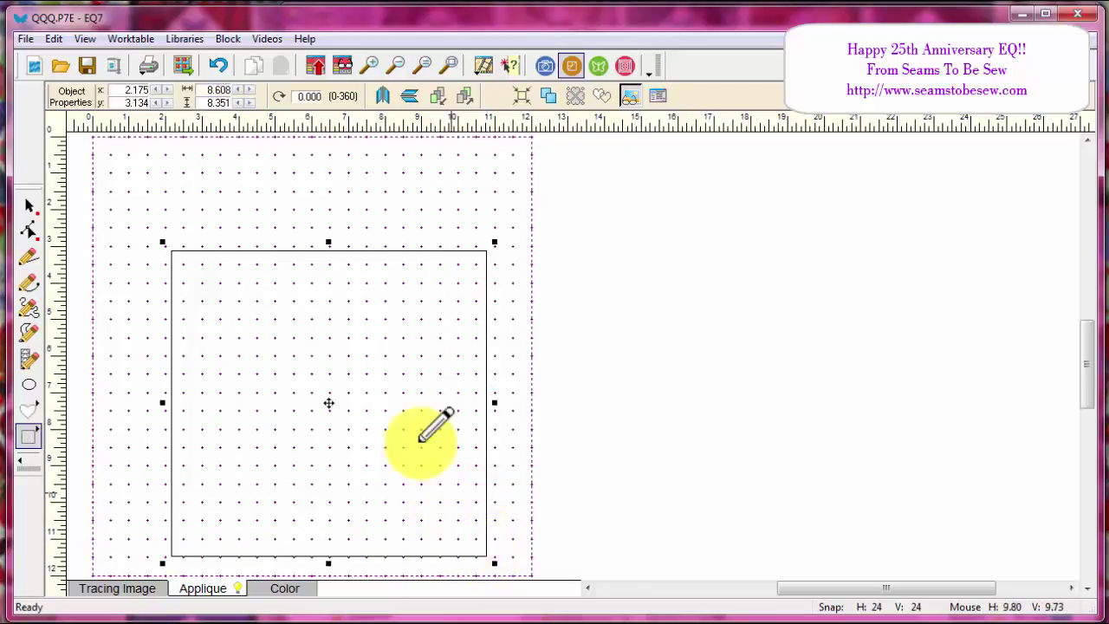
left_click_drag(159, 236, 93, 153)
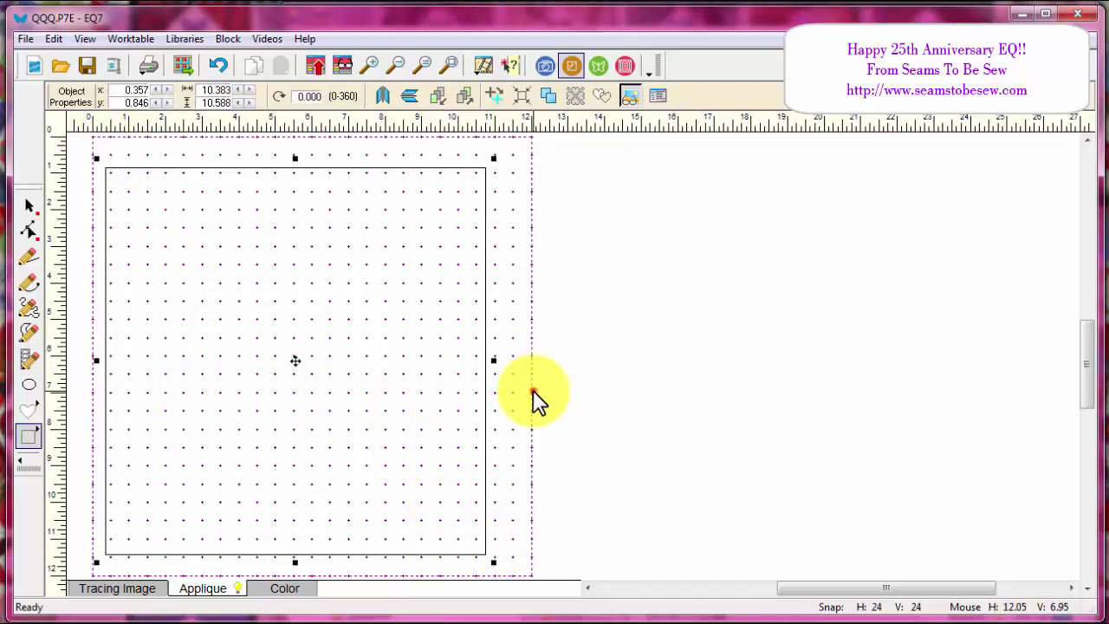
left_click(533, 389)
- Examine the end of the Fabrics palette on the block's Color layer for the scanned fabric
left_click(287, 589)
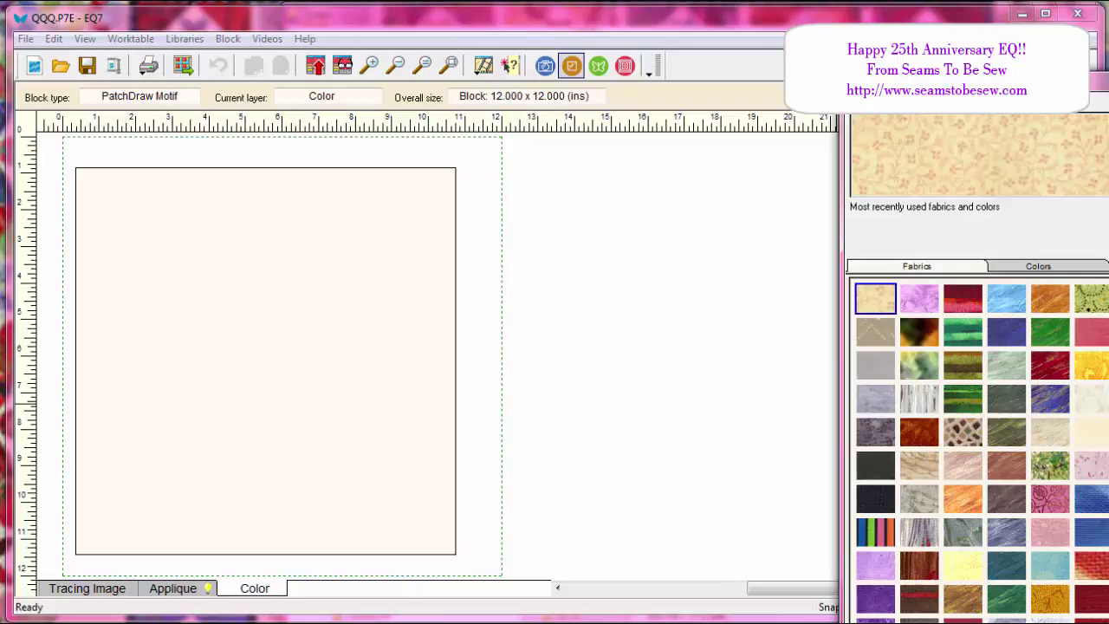
left_click(1108, 365)
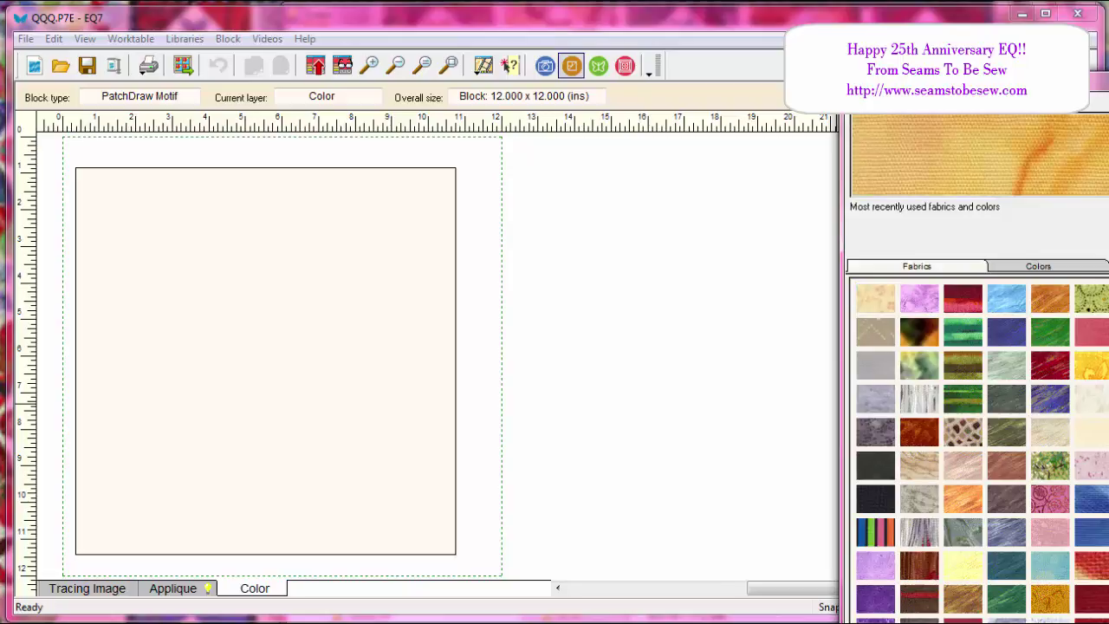
left_click(1108, 332)
left_click(1108, 365)
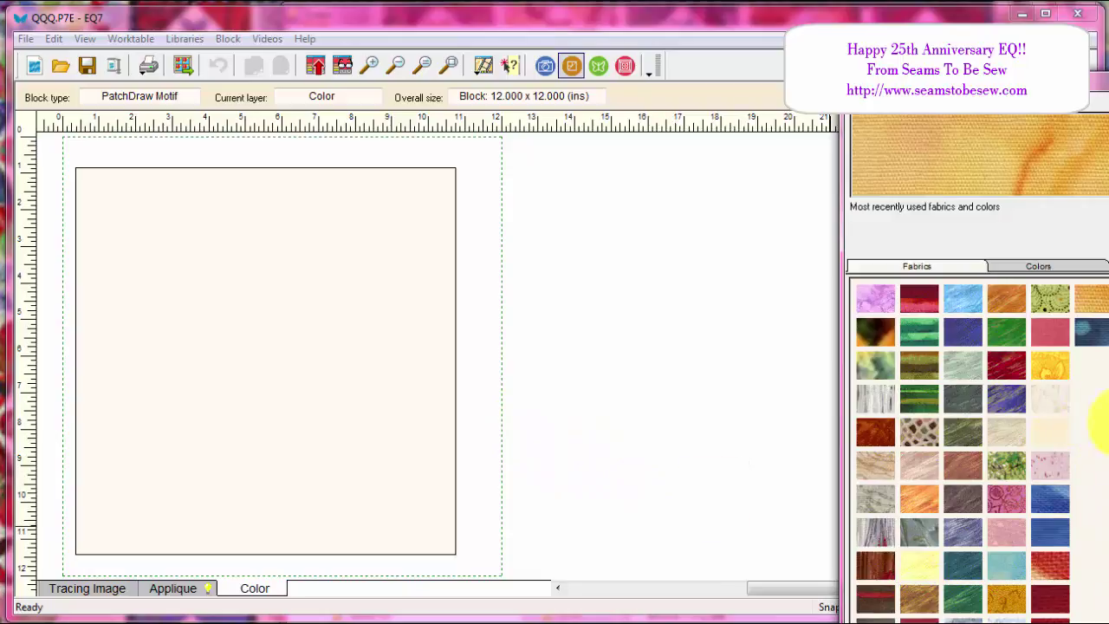
left_click(1095, 299)
left_click(1092, 335)
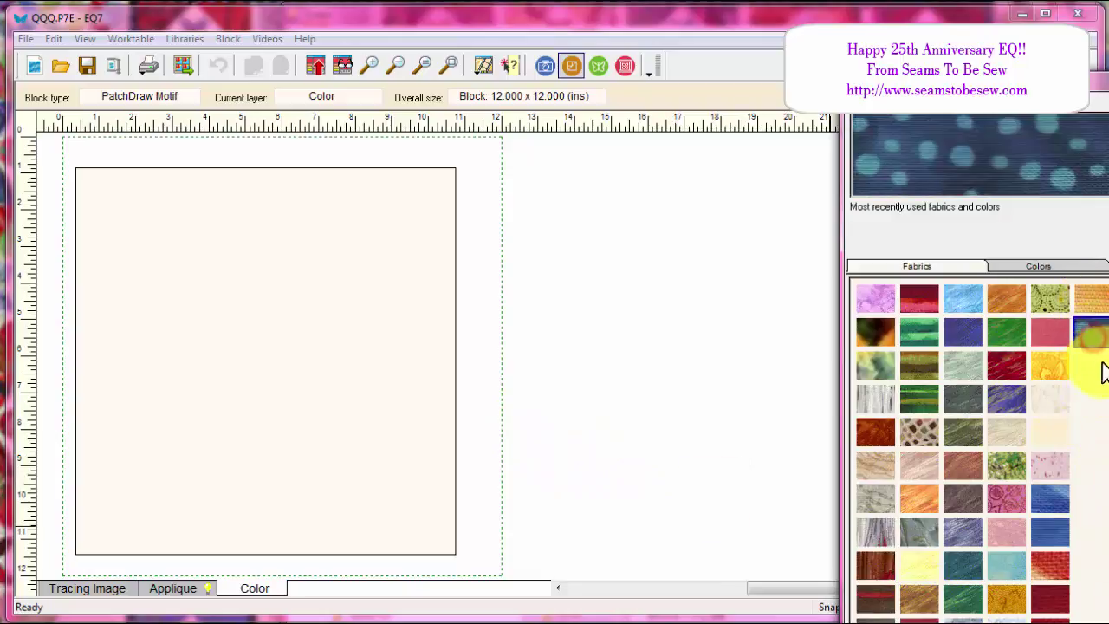
left_click(1085, 452)
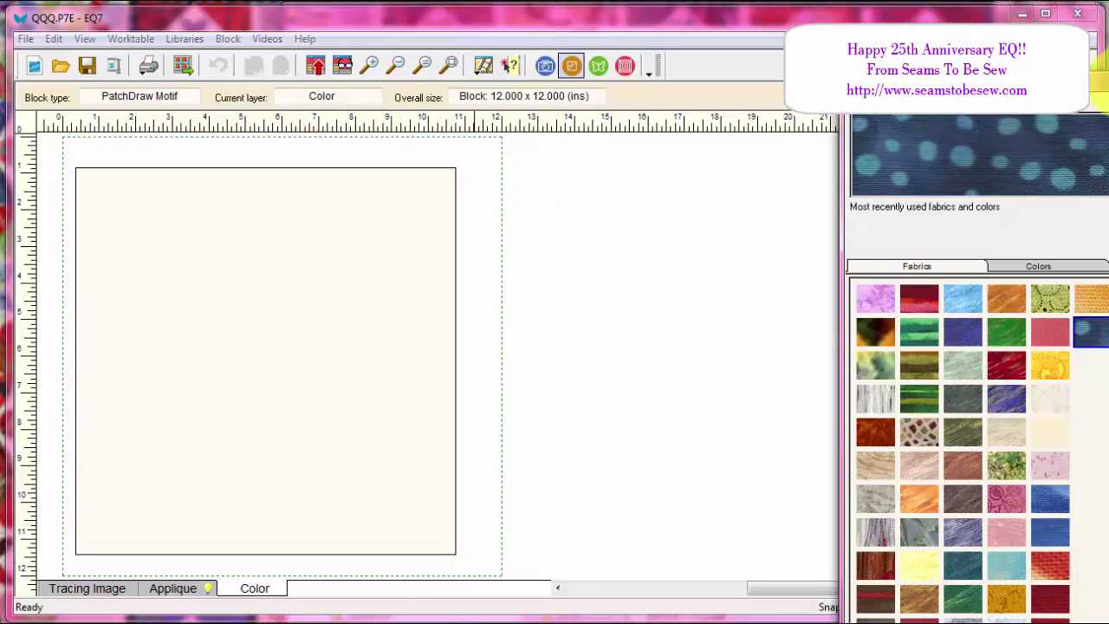
- Copy the square yellow batik photo from the Project Sketchbook's photos to its fabrics and close the sketchbook
left_click(343, 66)
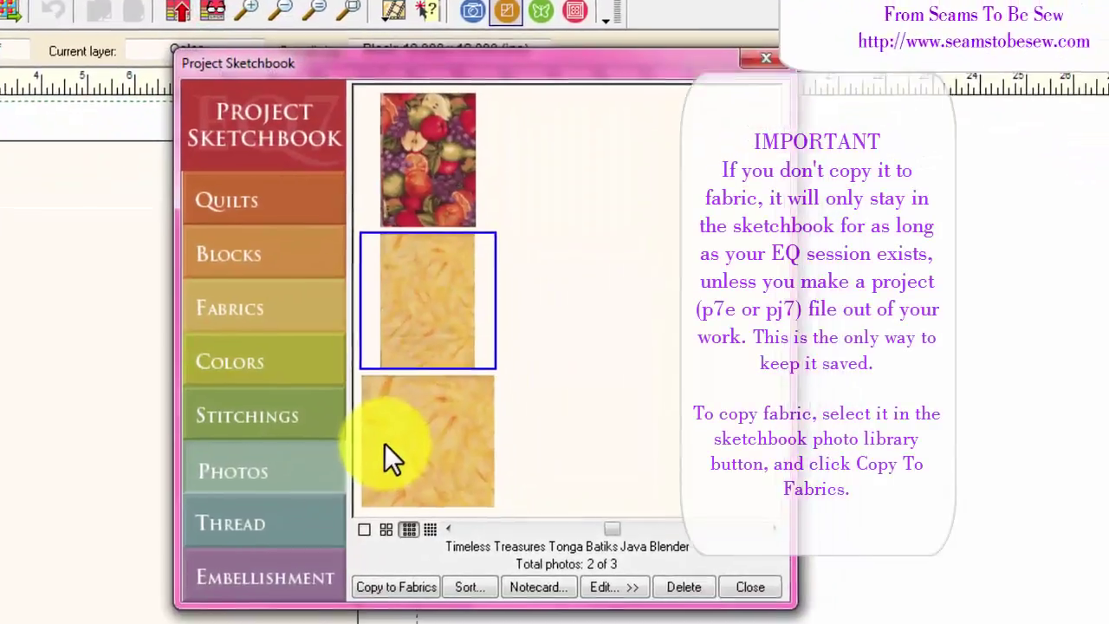
left_click(424, 436)
left_click(393, 590)
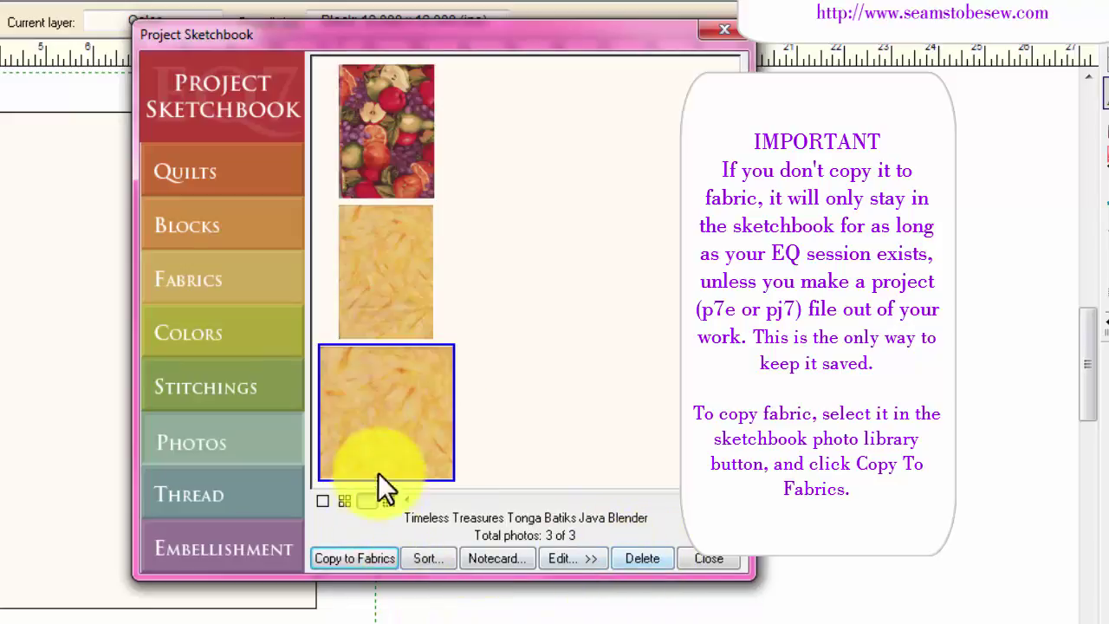
left_click(386, 400)
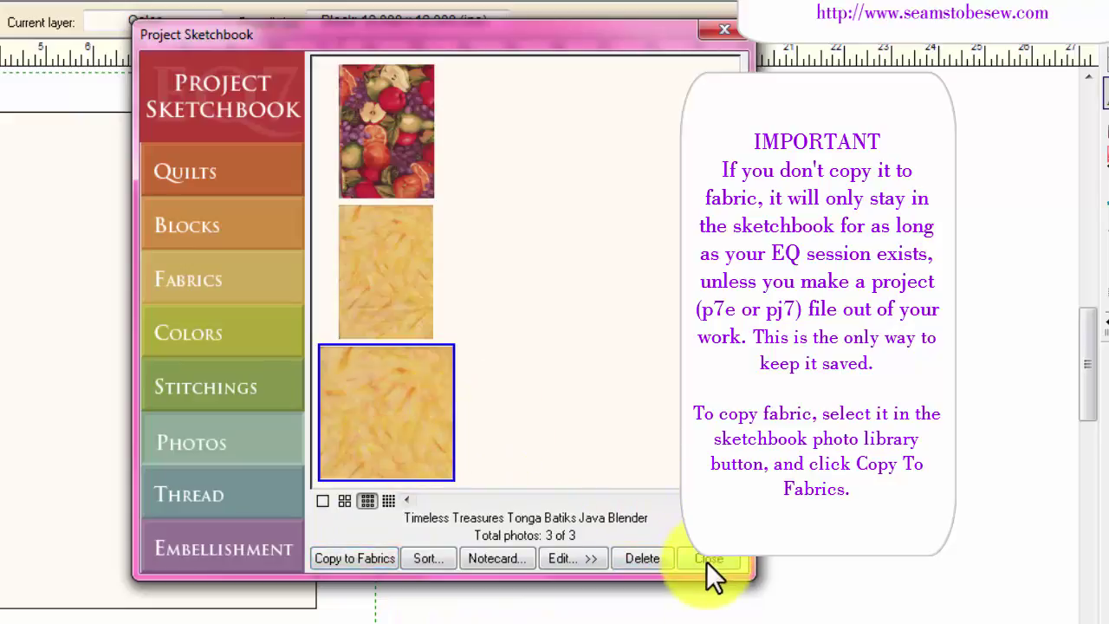
left_click(348, 558)
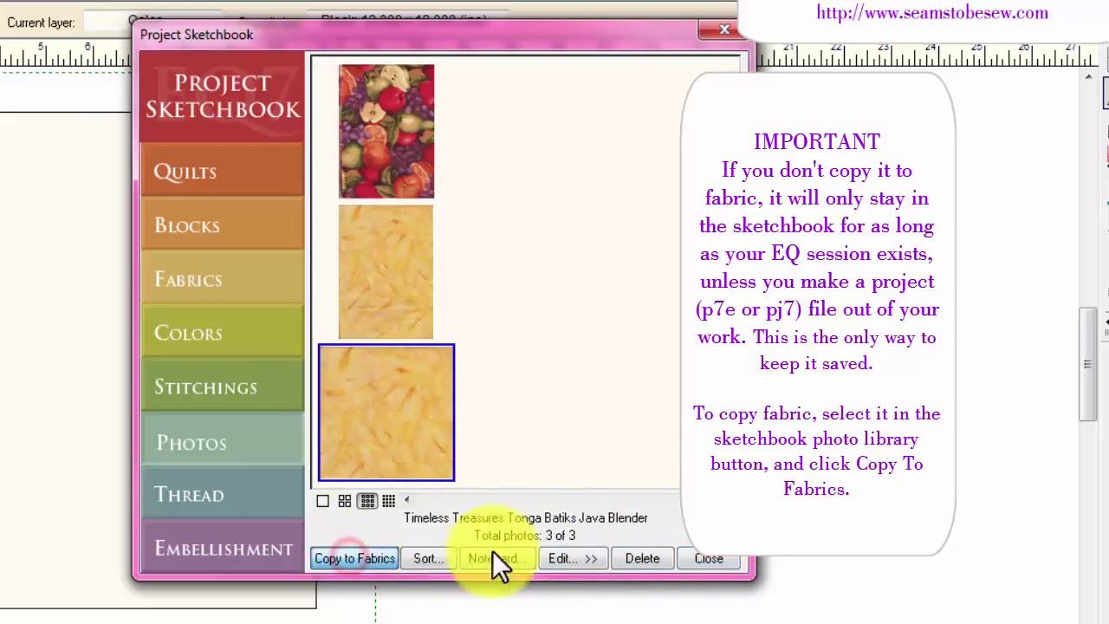
left_click(708, 558)
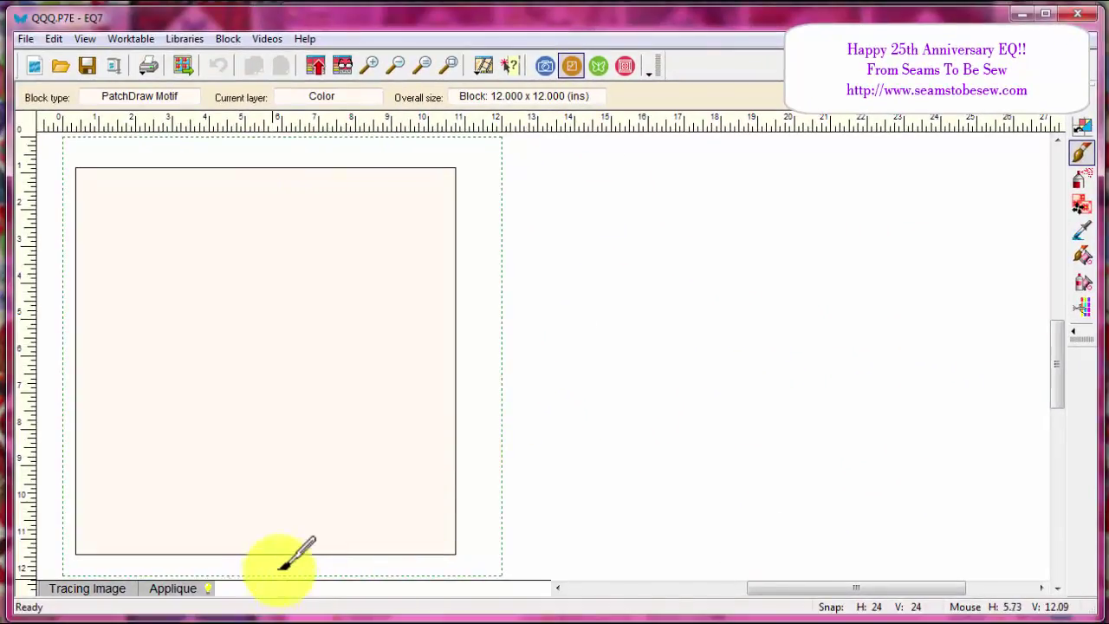
- Reopen the fabric palette, move it beside the block, and paint the rectangle with the last copied yellow batik fabric
left_click(1079, 154)
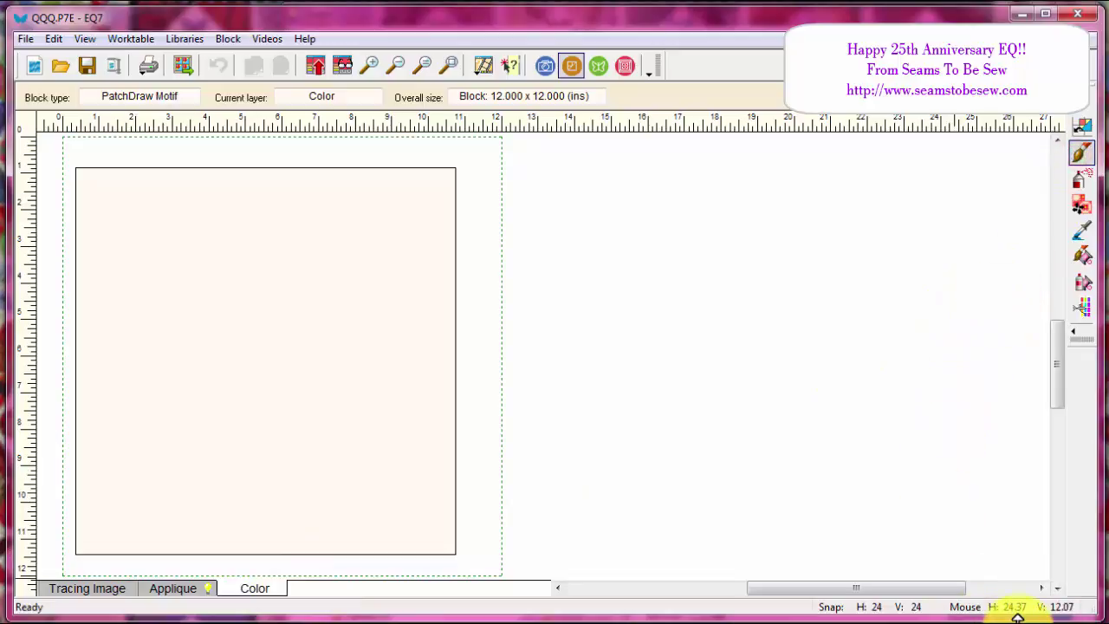
left_click(1078, 153)
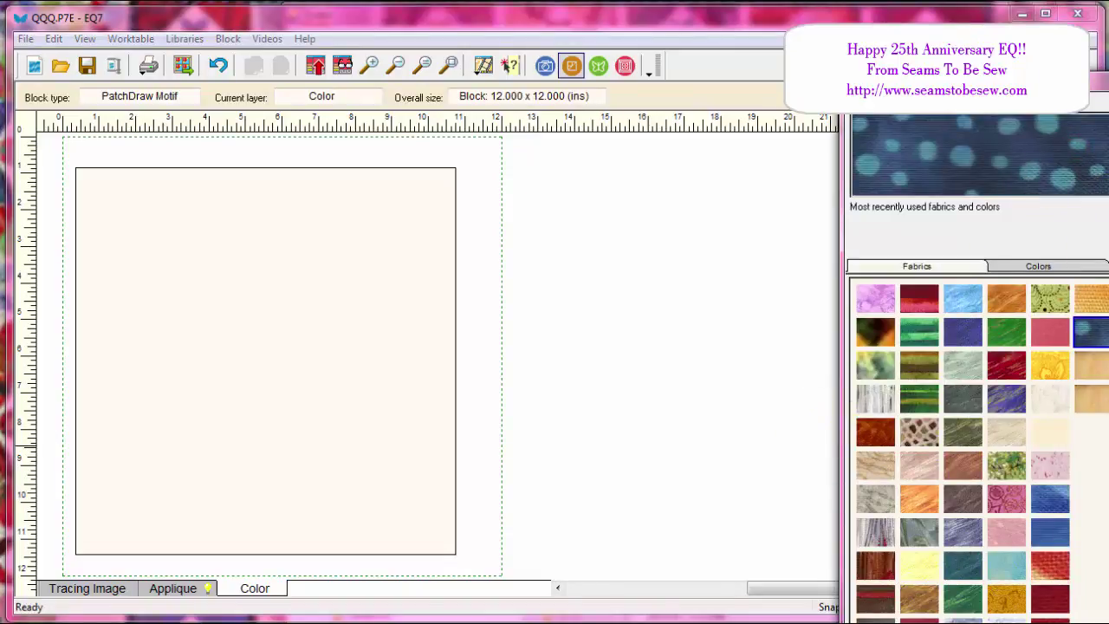
left_click_drag(976, 88, 681, 10)
left_click(796, 318)
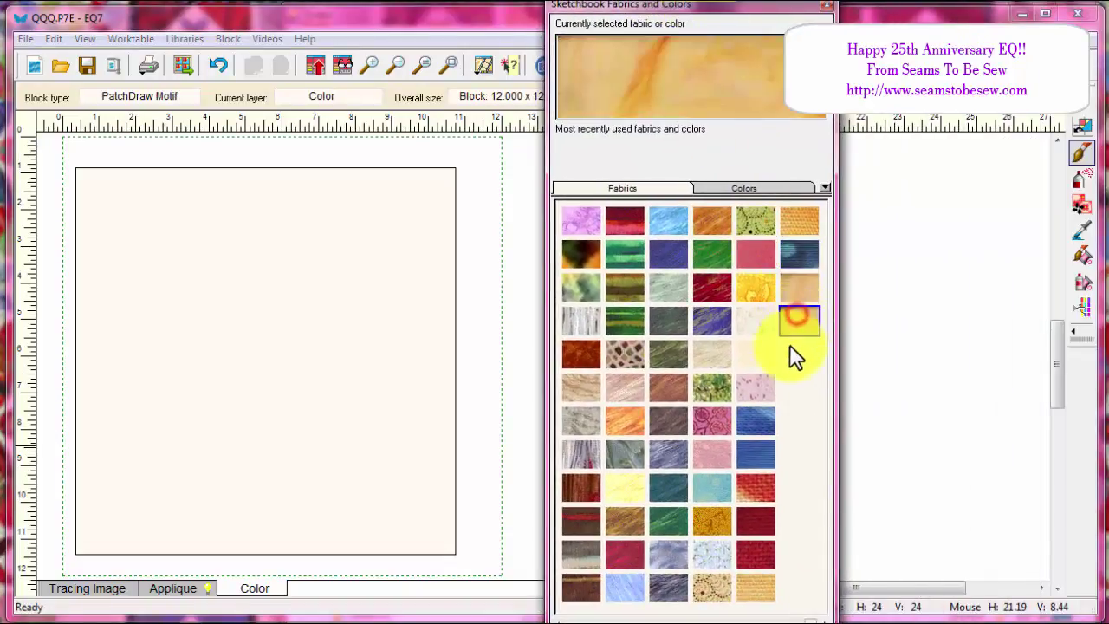
left_click(286, 327)
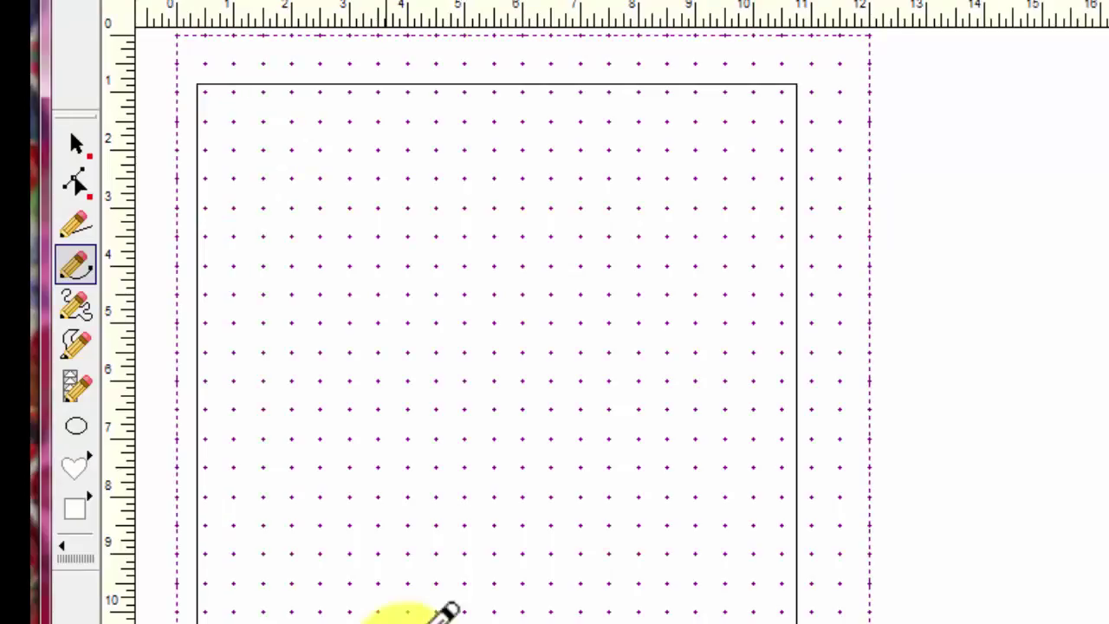
- Select the rectangle on the Applique layer and resize it to 4.000 by 4.000 inches
left_click(78, 138)
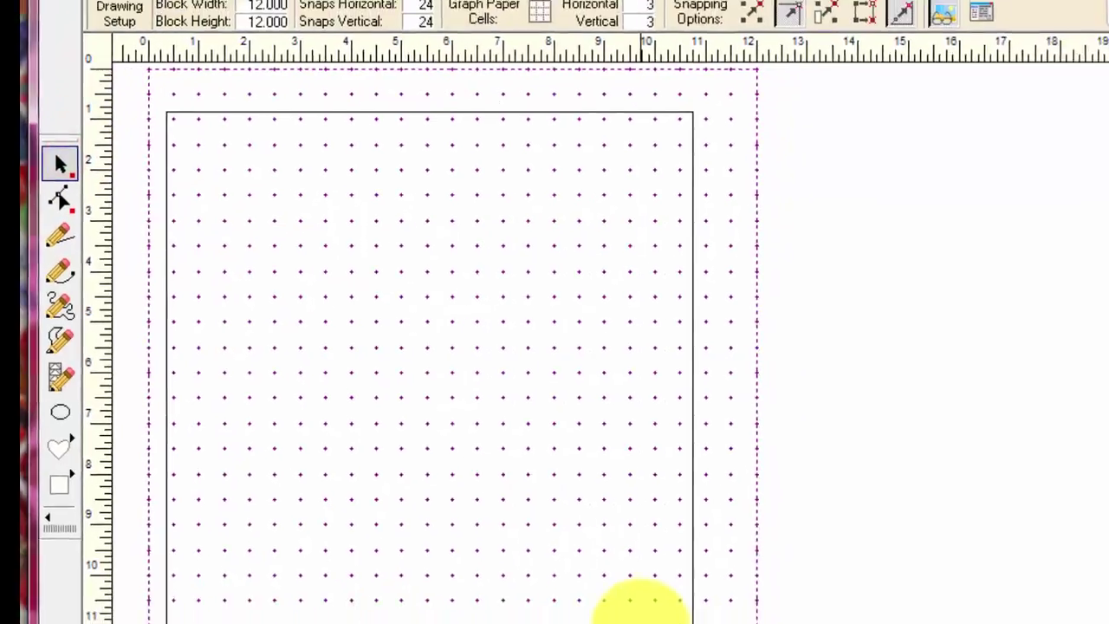
left_click(495, 564)
left_click_drag(490, 561, 291, 356)
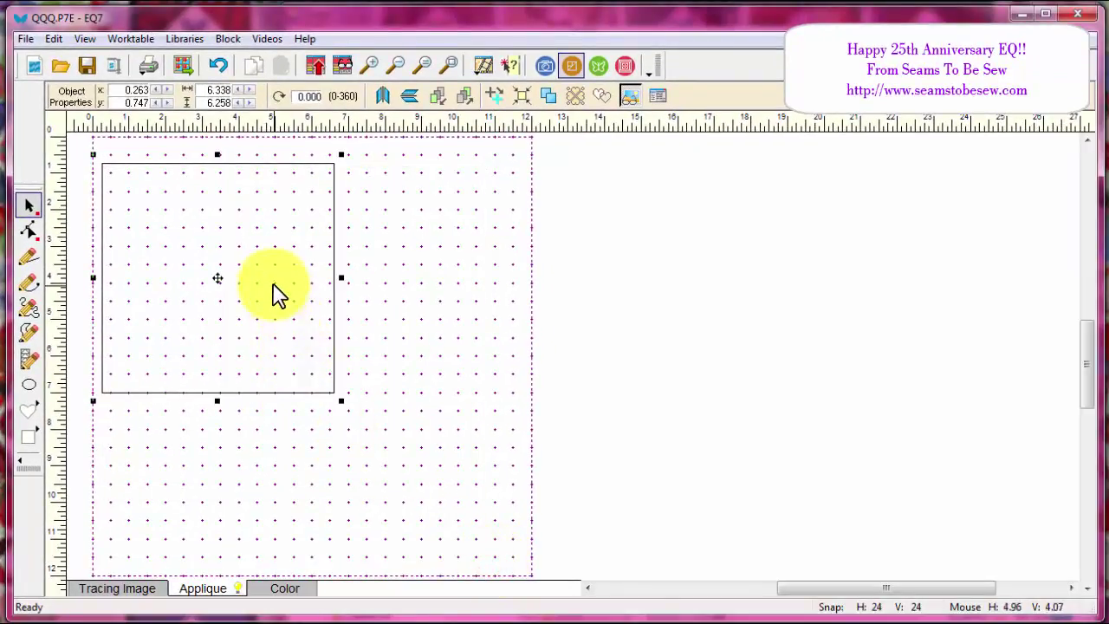
double_click(212, 90)
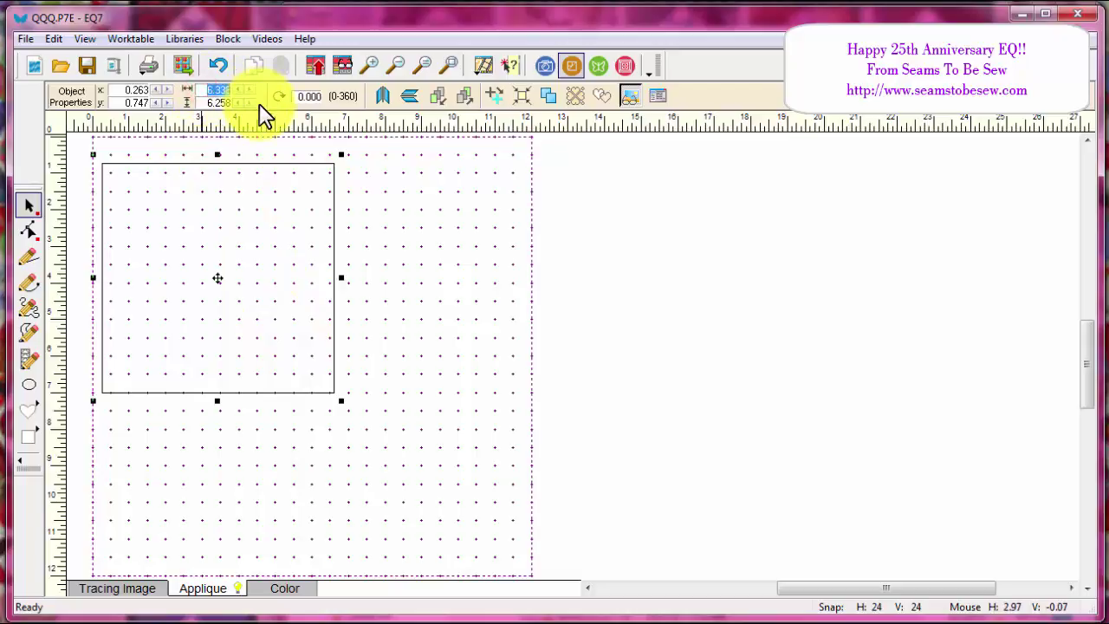
type("4")
key("Tab")
type("4")
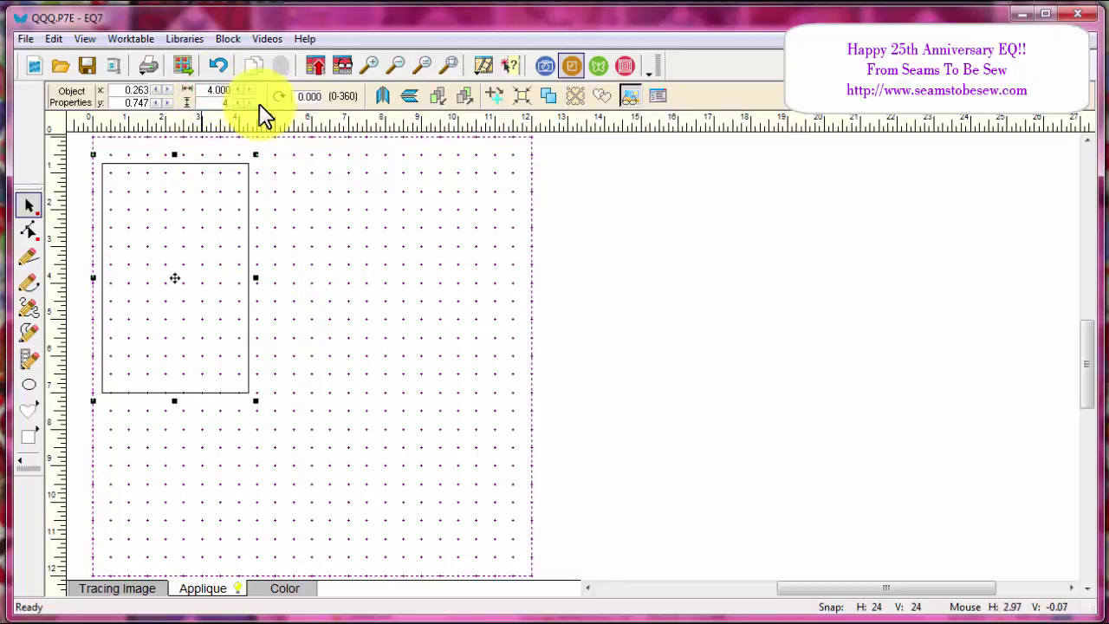
key("Return")
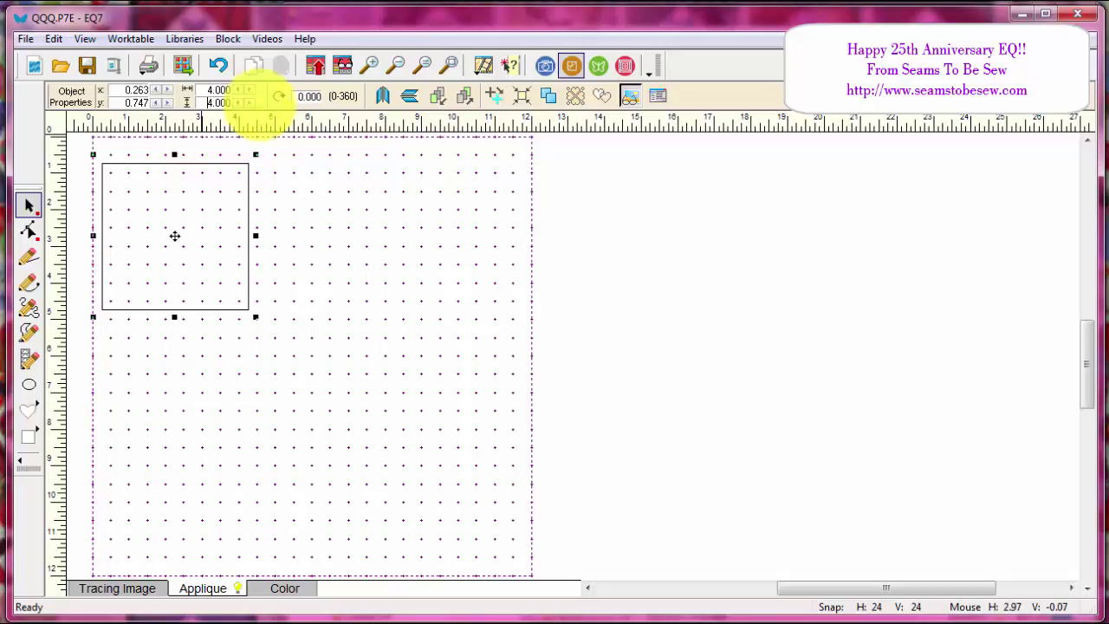
- On the Color layer, repaint the 4-inch square with the other yellow batik fabric that shows a coarse woven texture
left_click(297, 588)
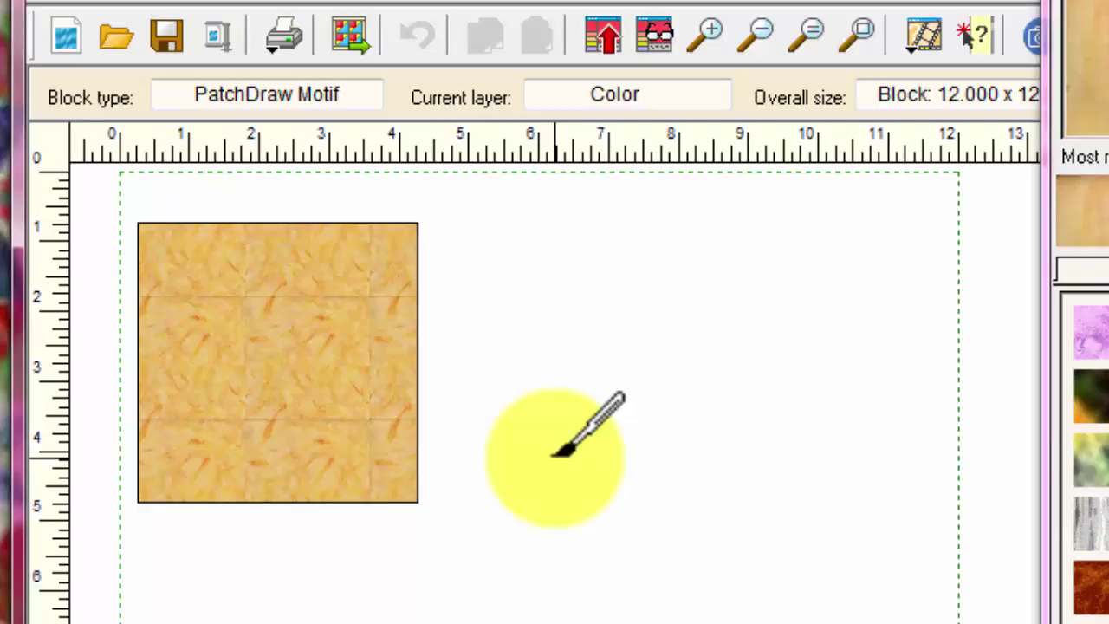
left_click(1105, 347)
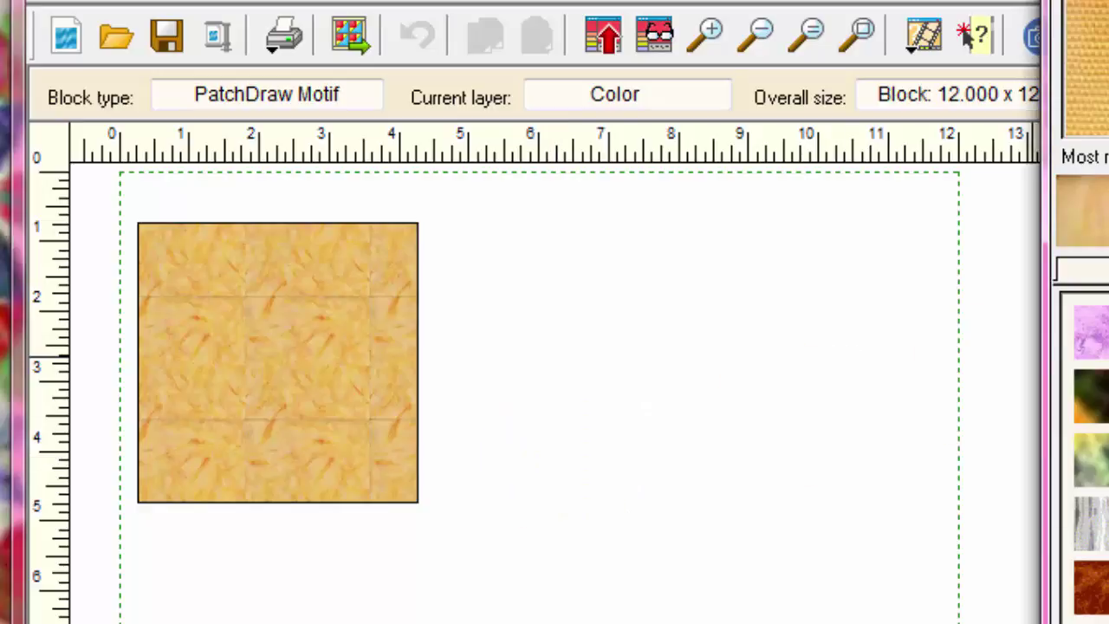
left_click(251, 319)
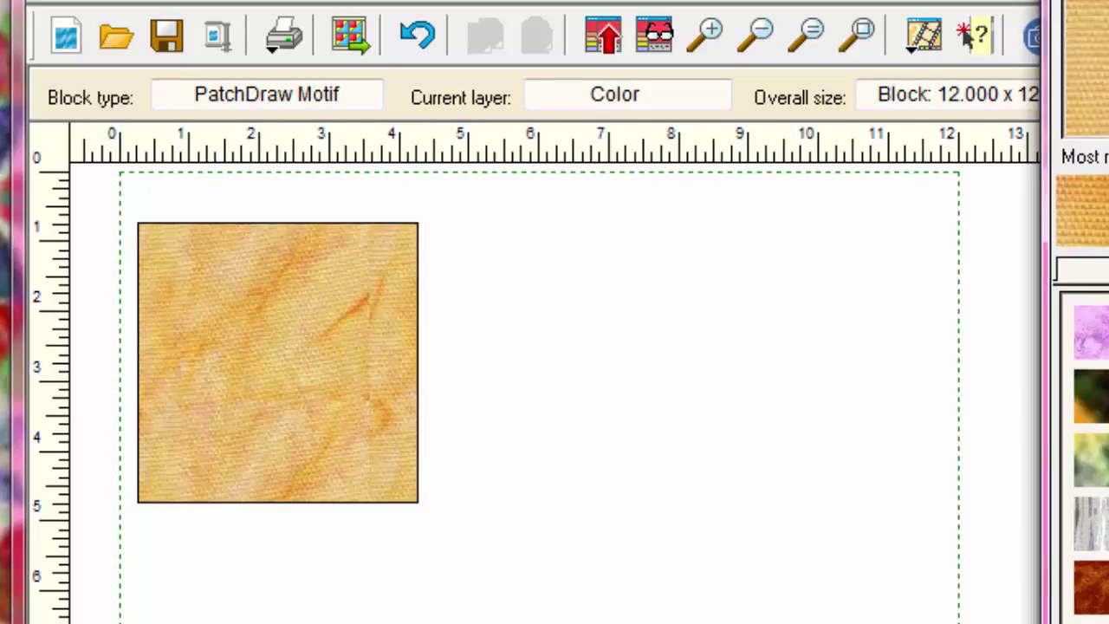
left_click(296, 313)
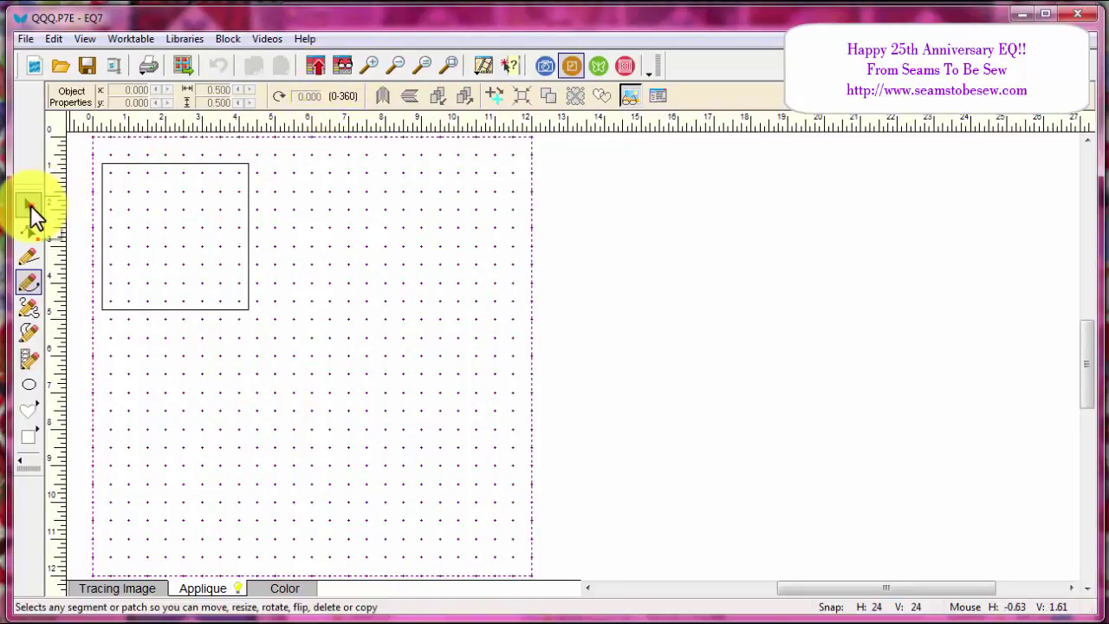
left_click(30, 208)
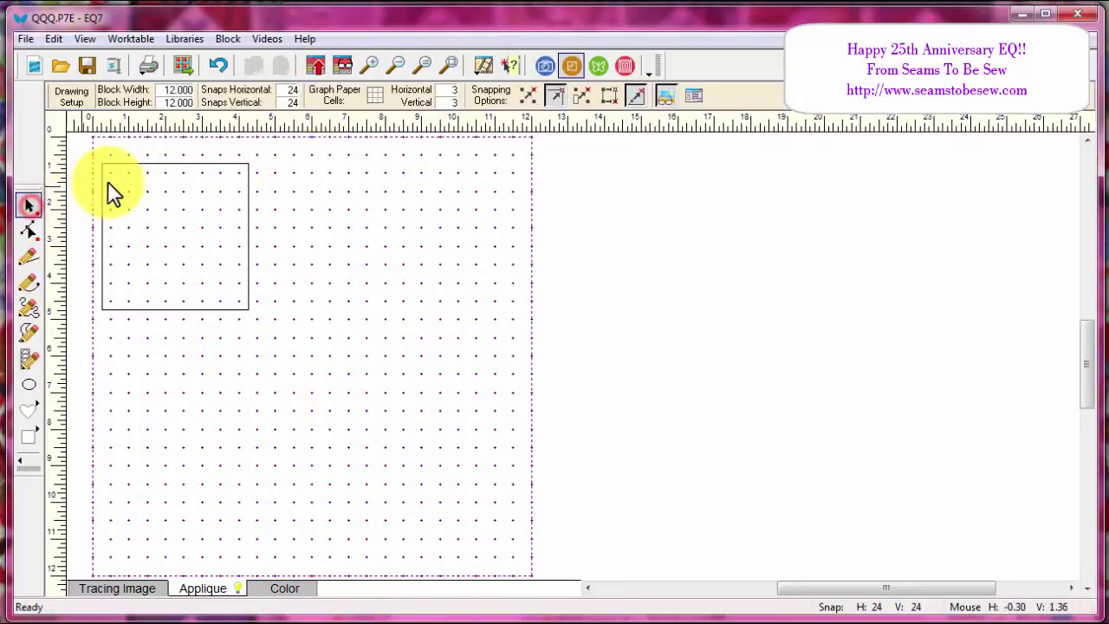
left_click(225, 40)
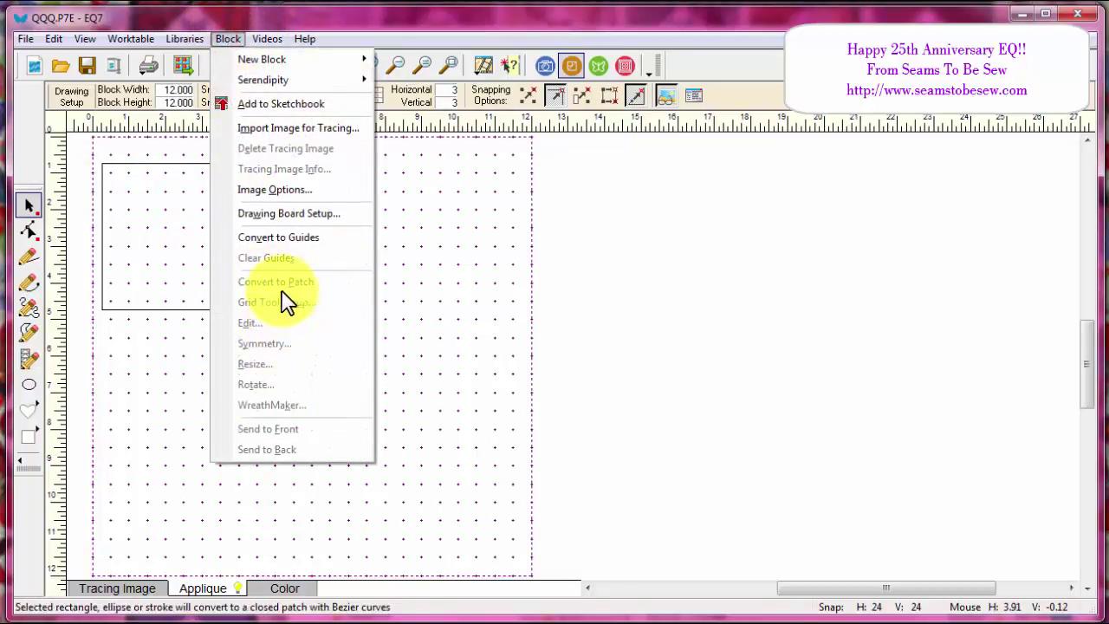
left_click(276, 130)
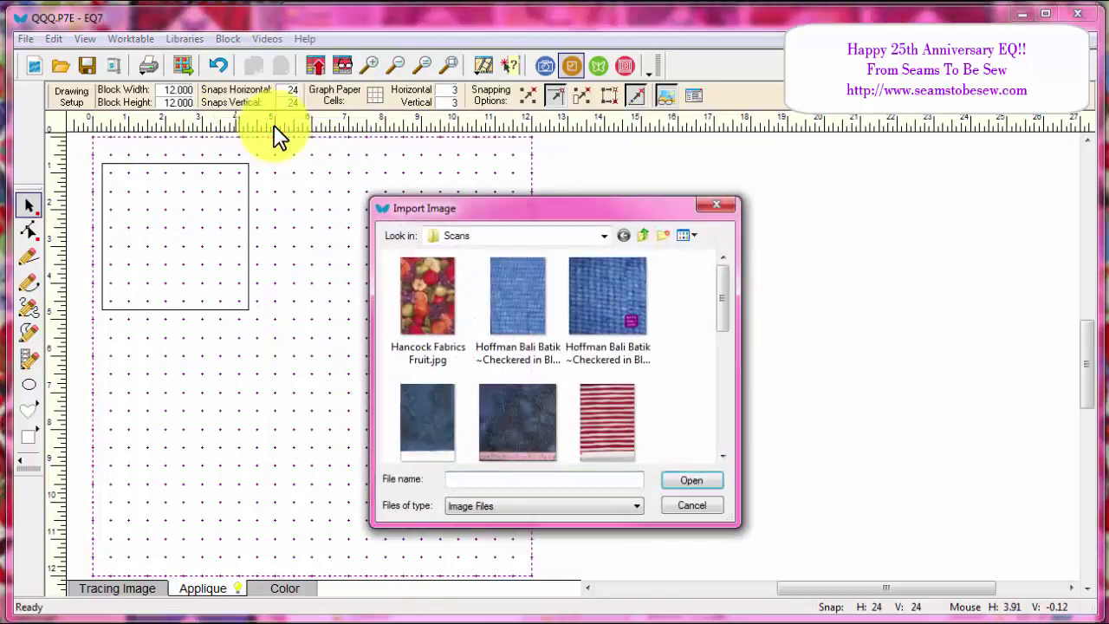
left_click(695, 503)
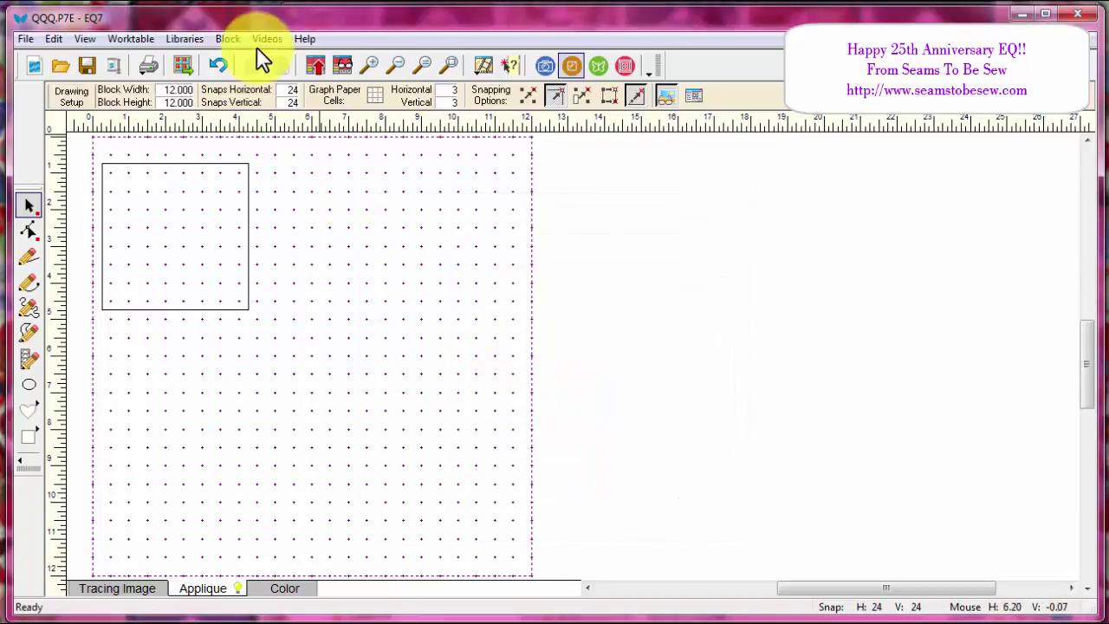
left_click(227, 37)
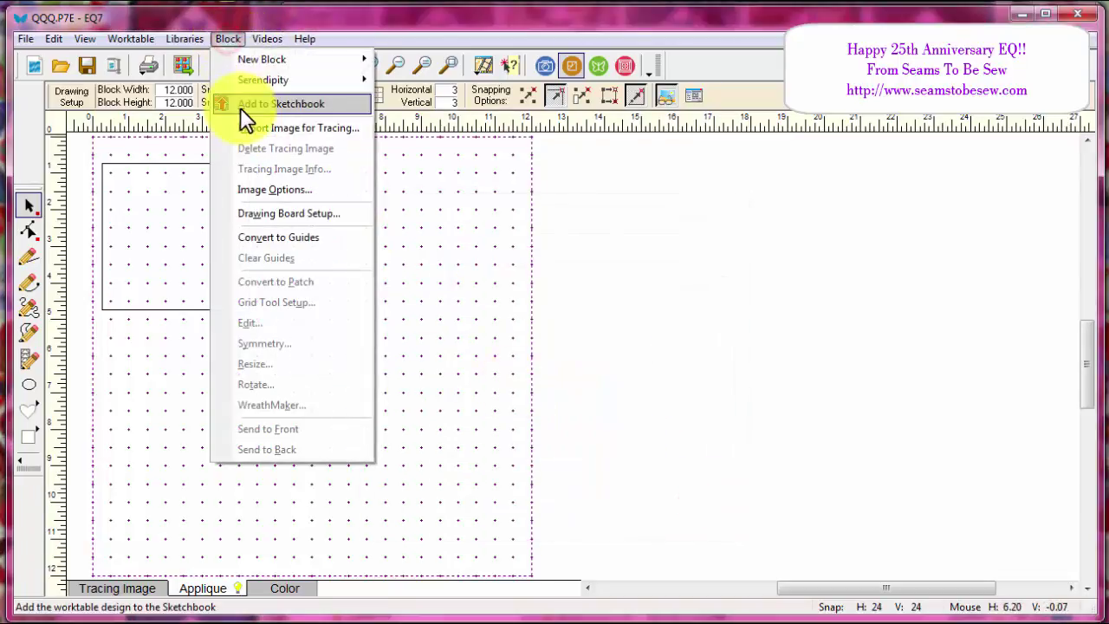
left_click(285, 14)
- Open the Photo Library's sketchbook view and start an import from image files
left_click(191, 39)
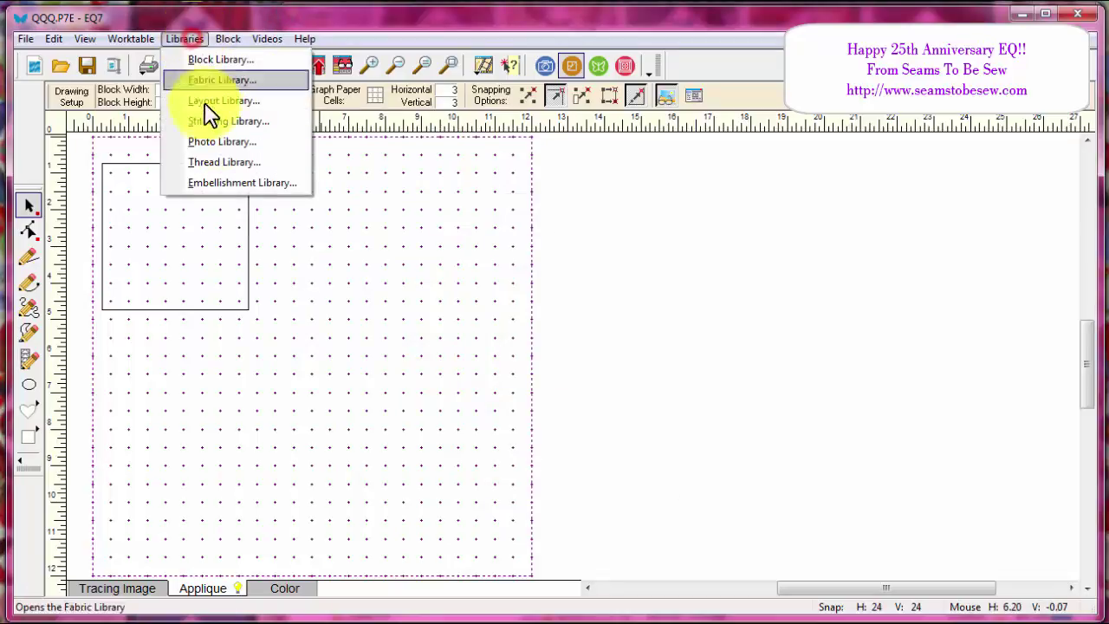
left_click(217, 143)
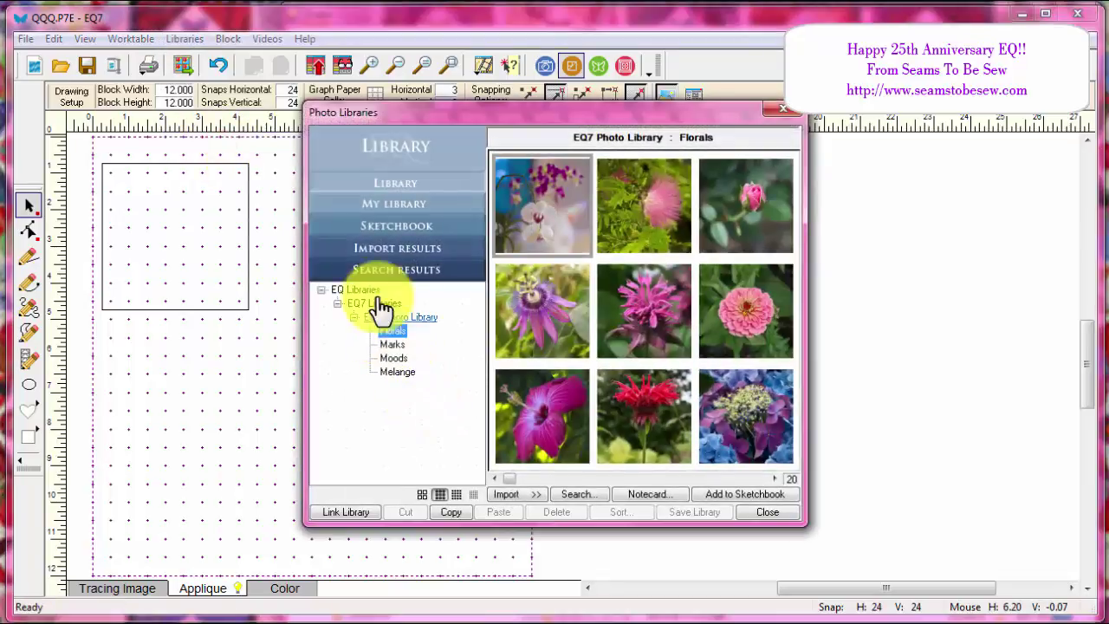
left_click(403, 227)
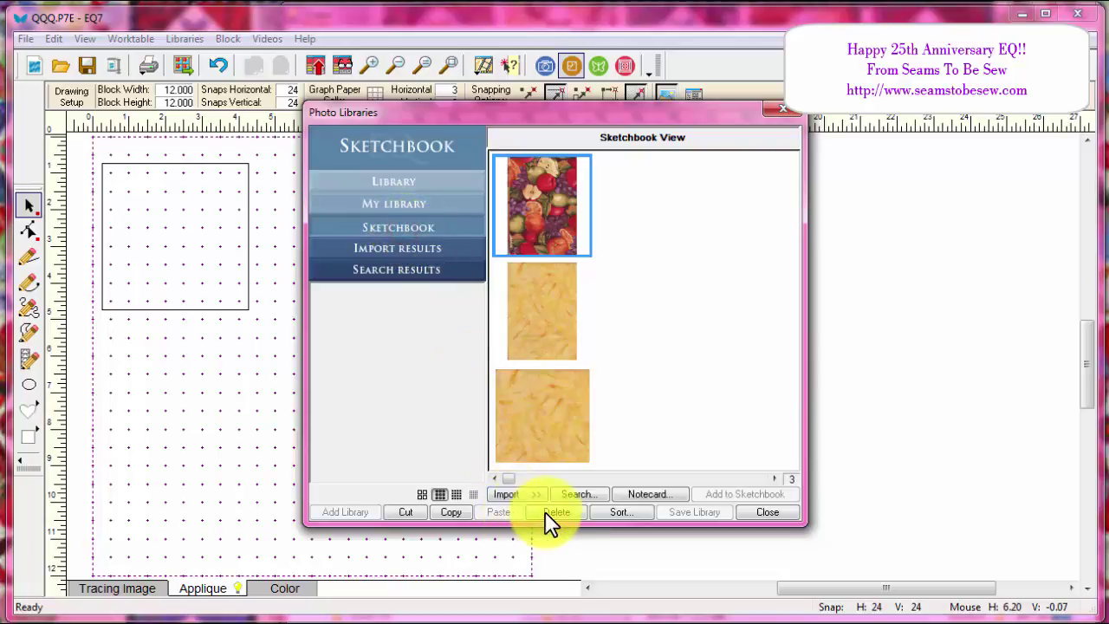
left_click(516, 494)
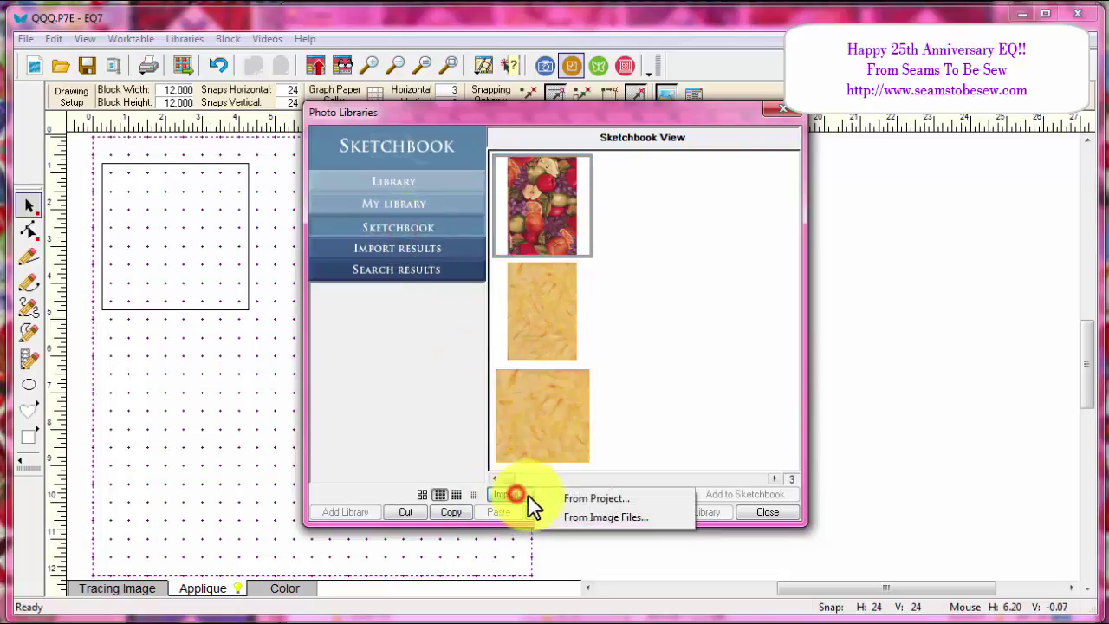
left_click(594, 515)
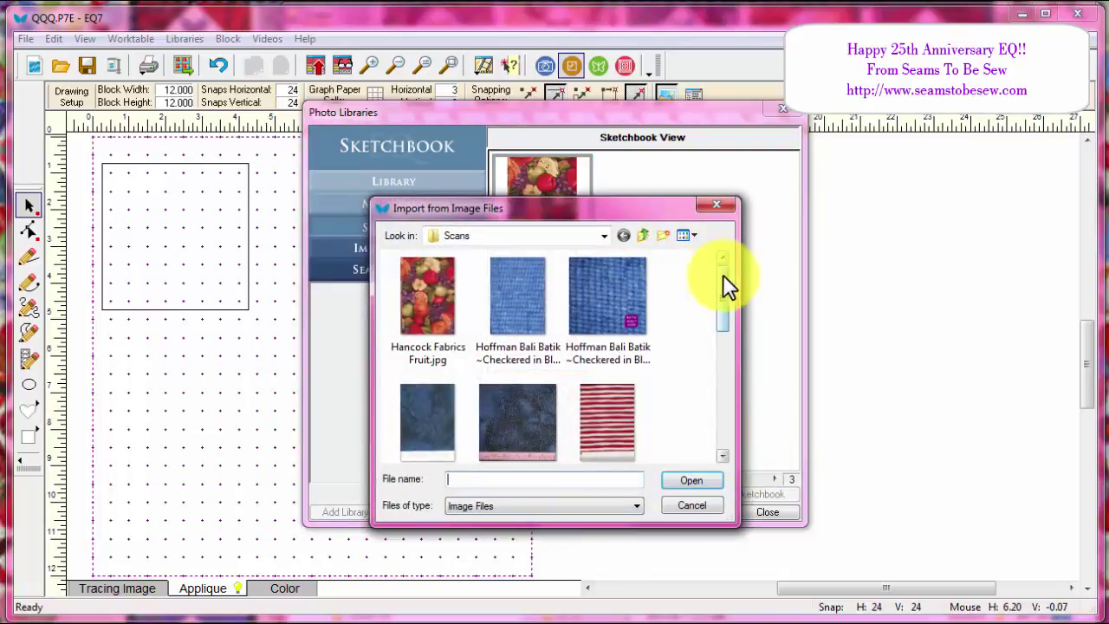
- Import "Timeless Treasures Tonga Batiks Java Blender Daffodil-TTTonga7900Daffodils.jpg" from the Scans folder and add it to the Sketchbook
left_click_drag(724, 283, 731, 346)
left_click(520, 351)
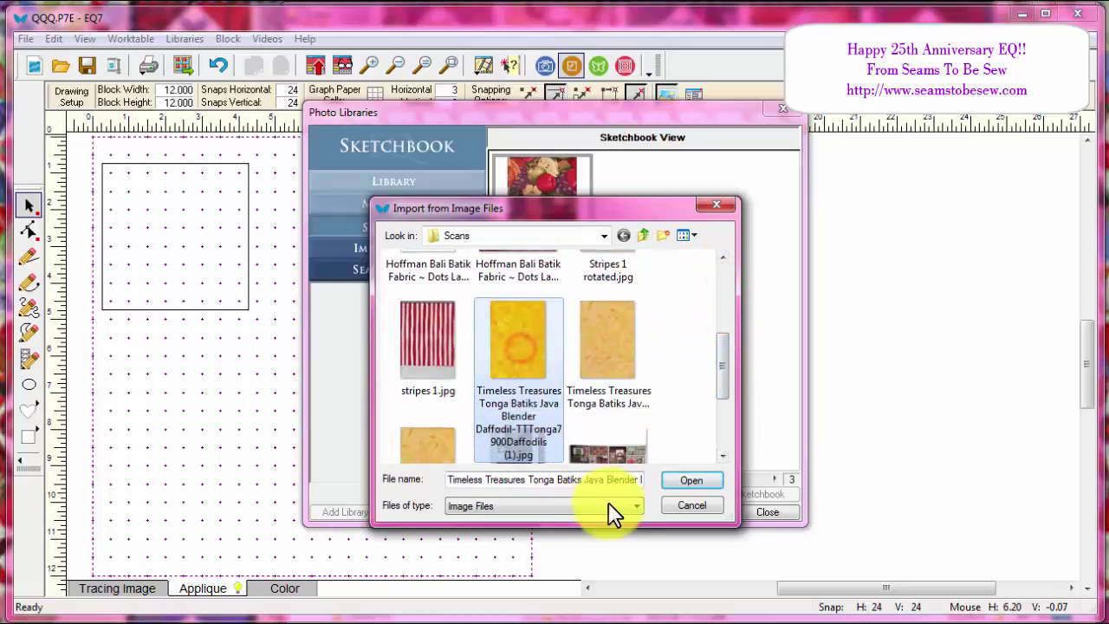
left_click(698, 483)
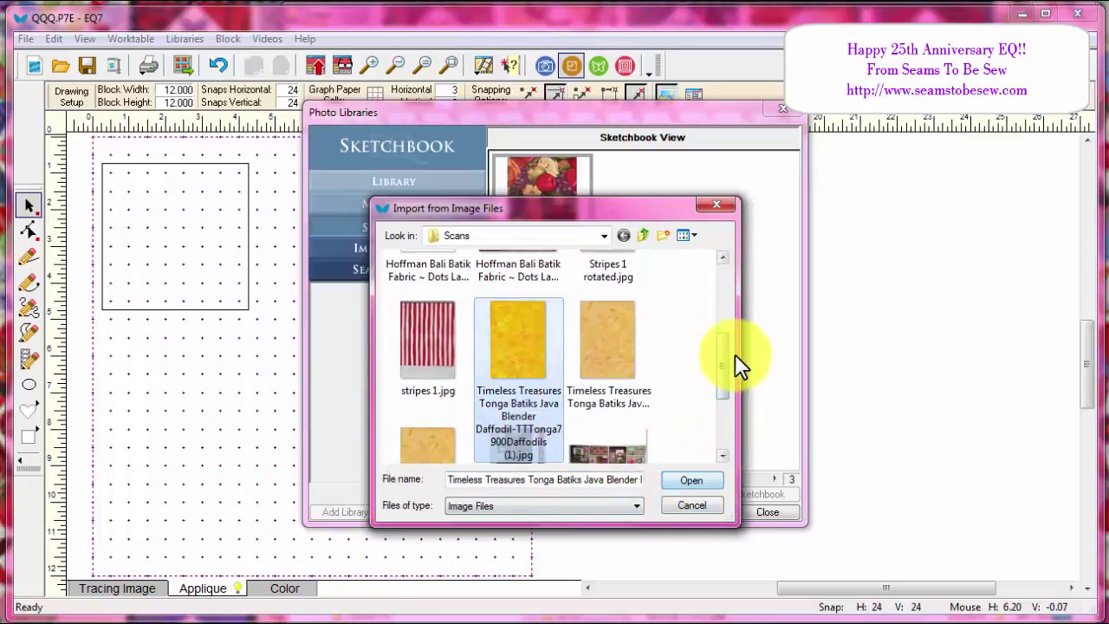
left_click_drag(722, 370, 718, 396)
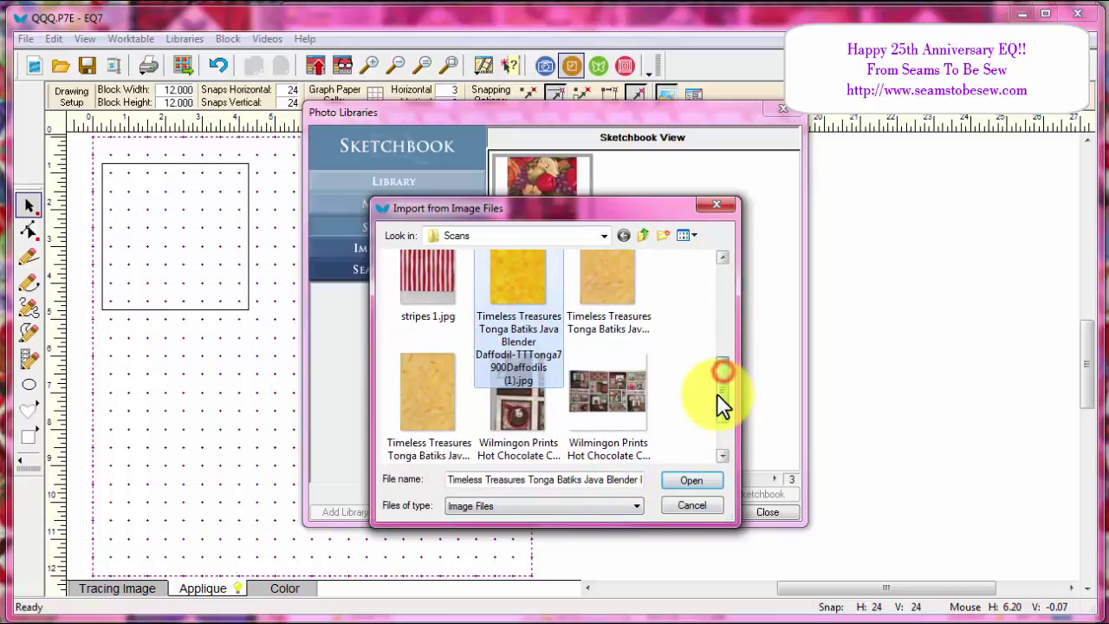
left_click(689, 239)
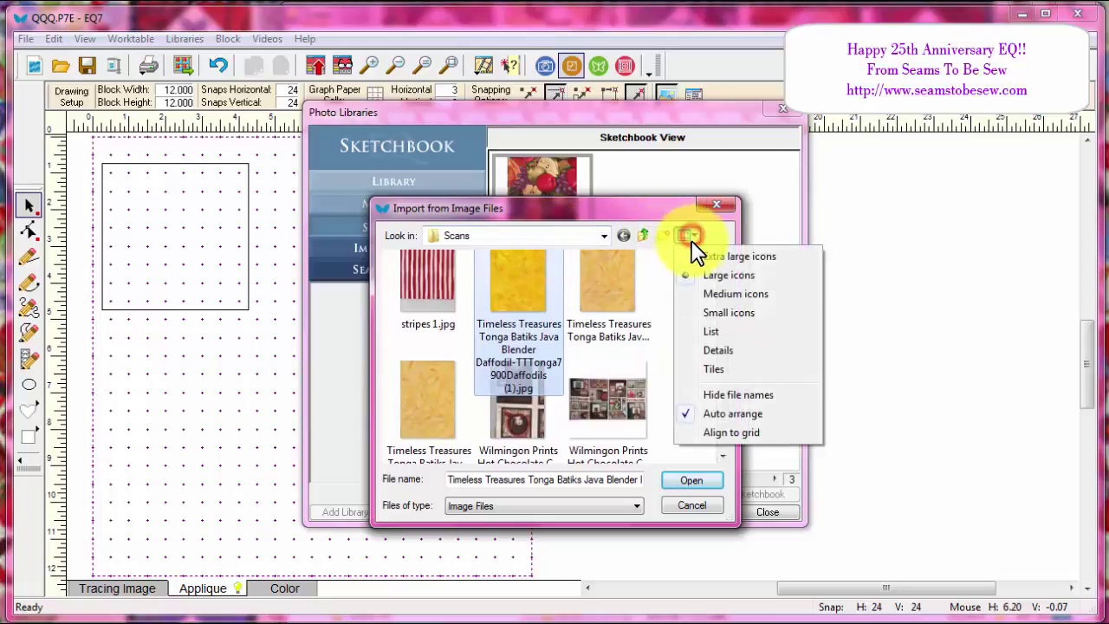
left_click(609, 297)
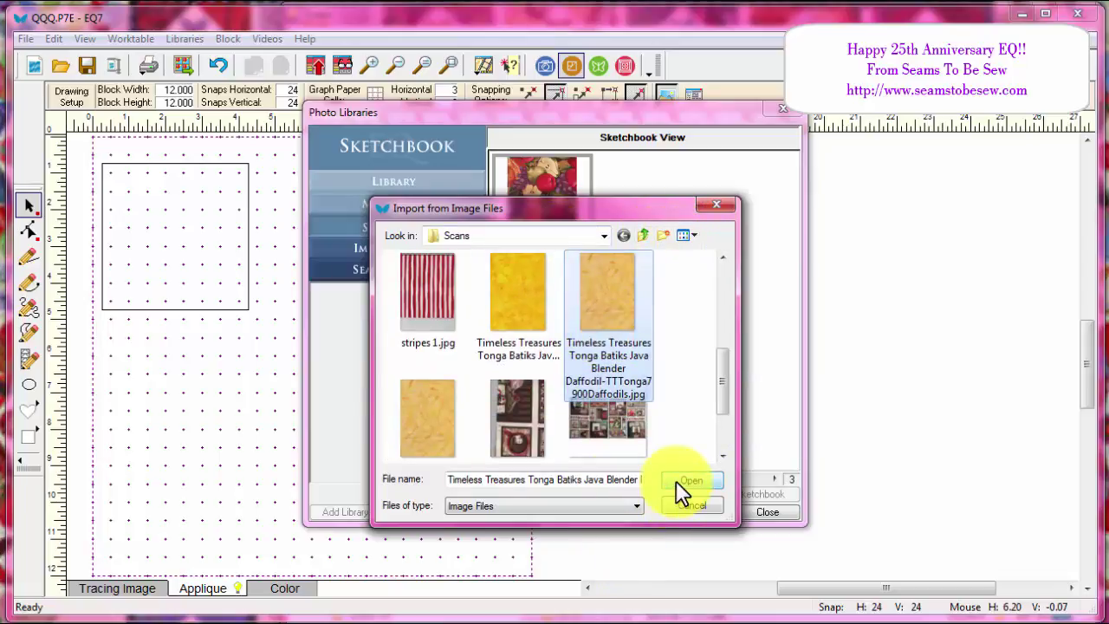
left_click(675, 481)
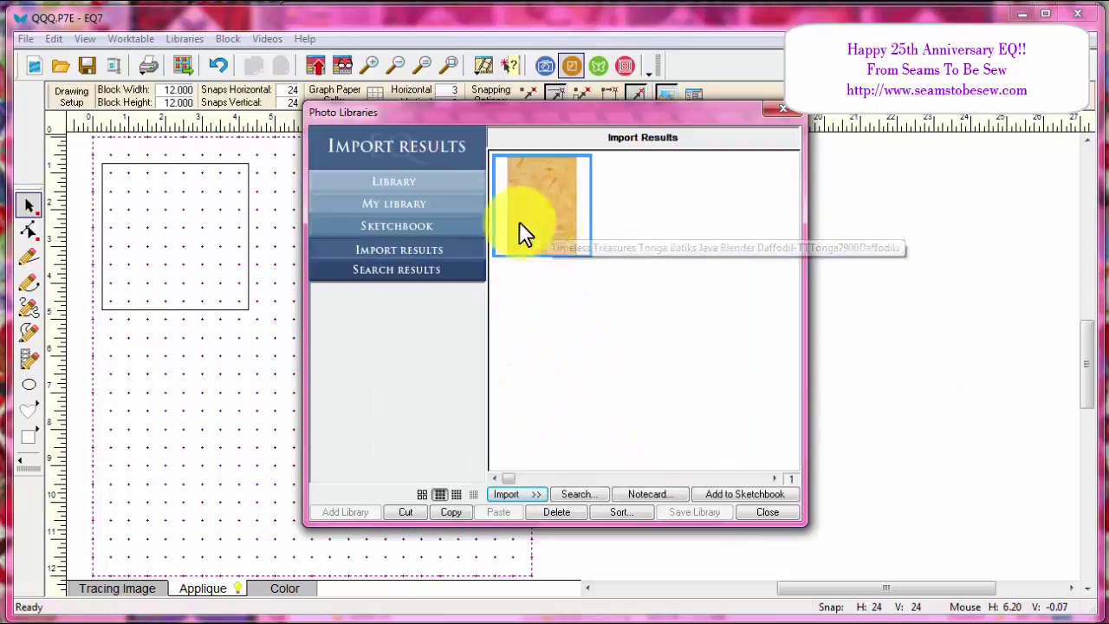
left_click(756, 495)
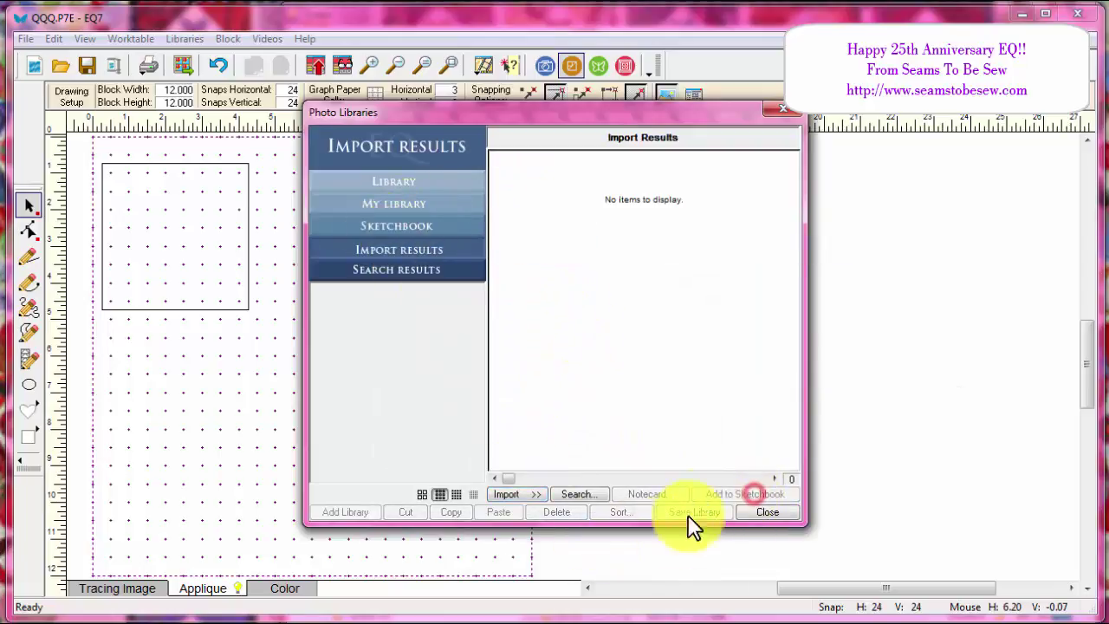
left_click(758, 511)
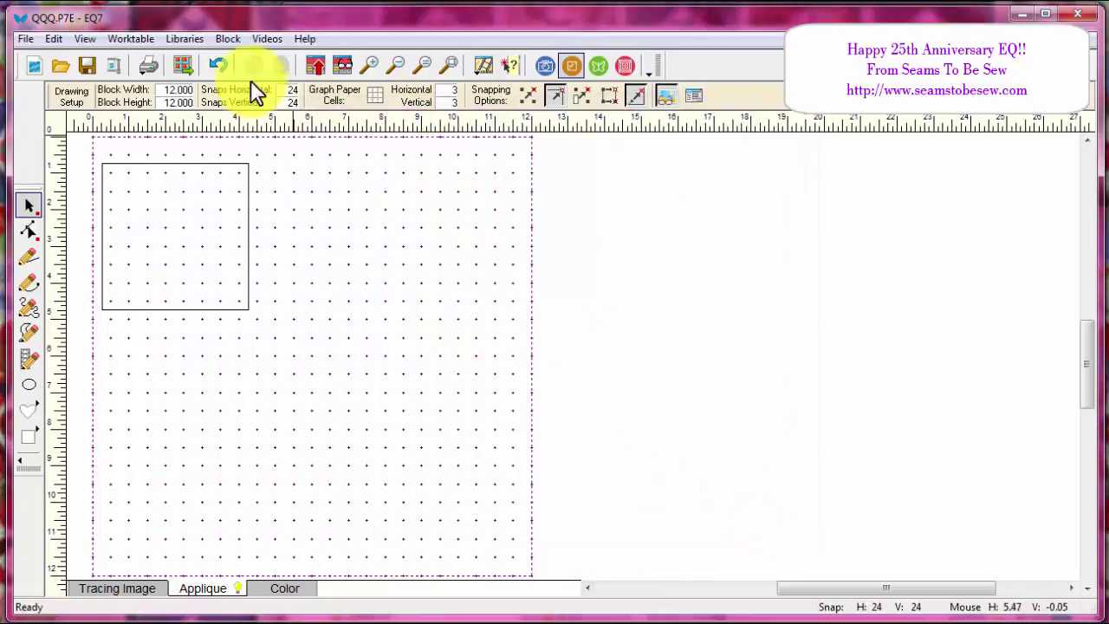
- Send the newly imported yellow batik photo from the Project Sketchbook to the Image worktable, without saving the previous worktable image
left_click(342, 66)
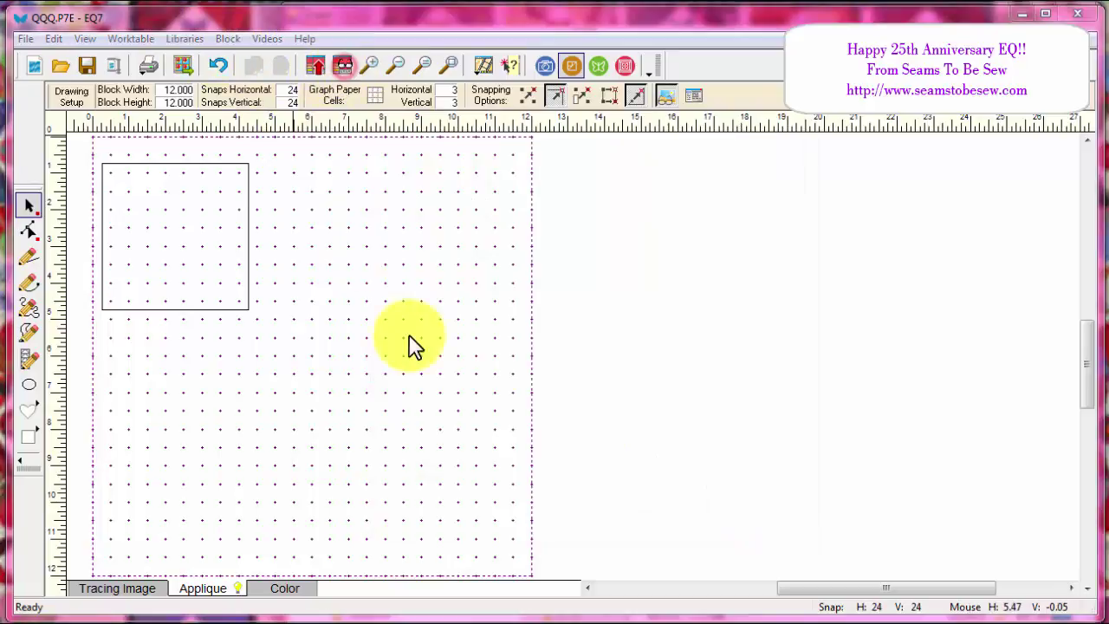
left_click(607, 198)
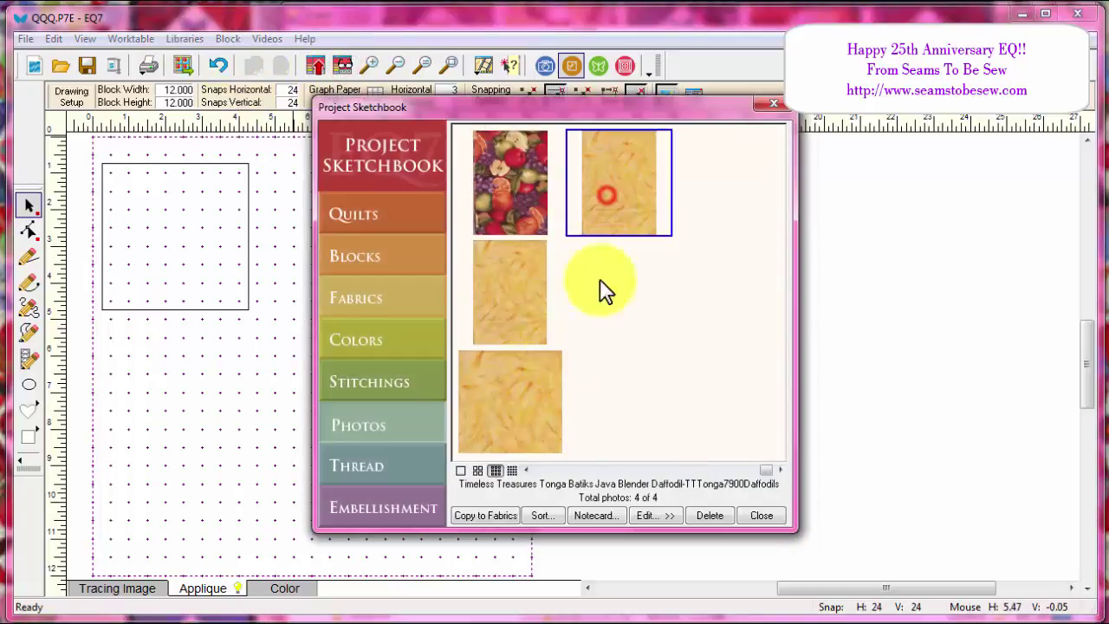
left_click(650, 515)
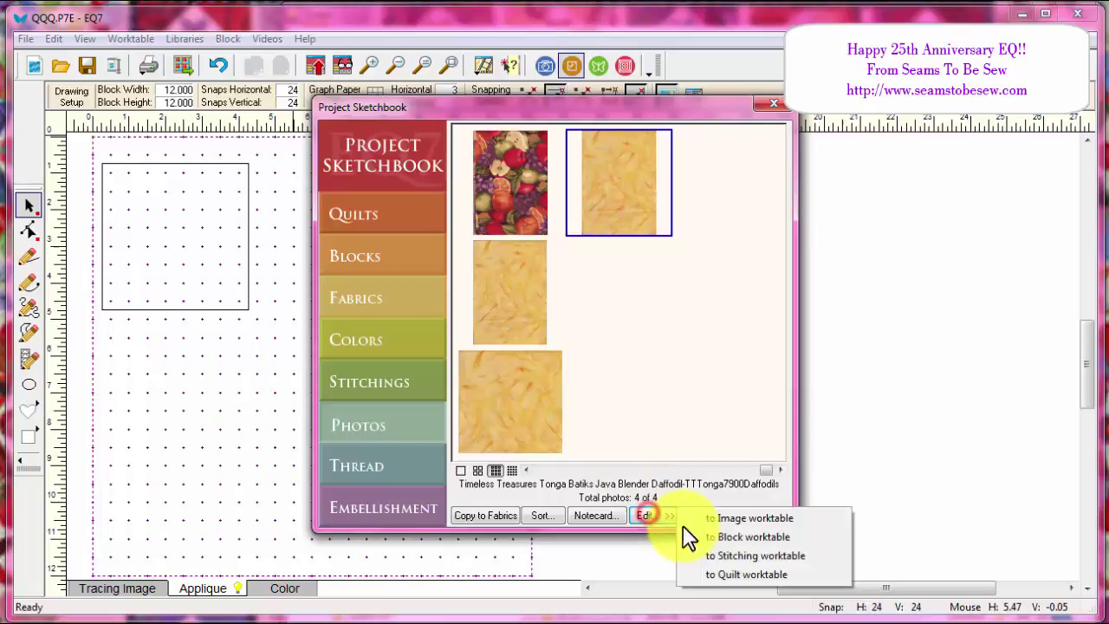
left_click(729, 516)
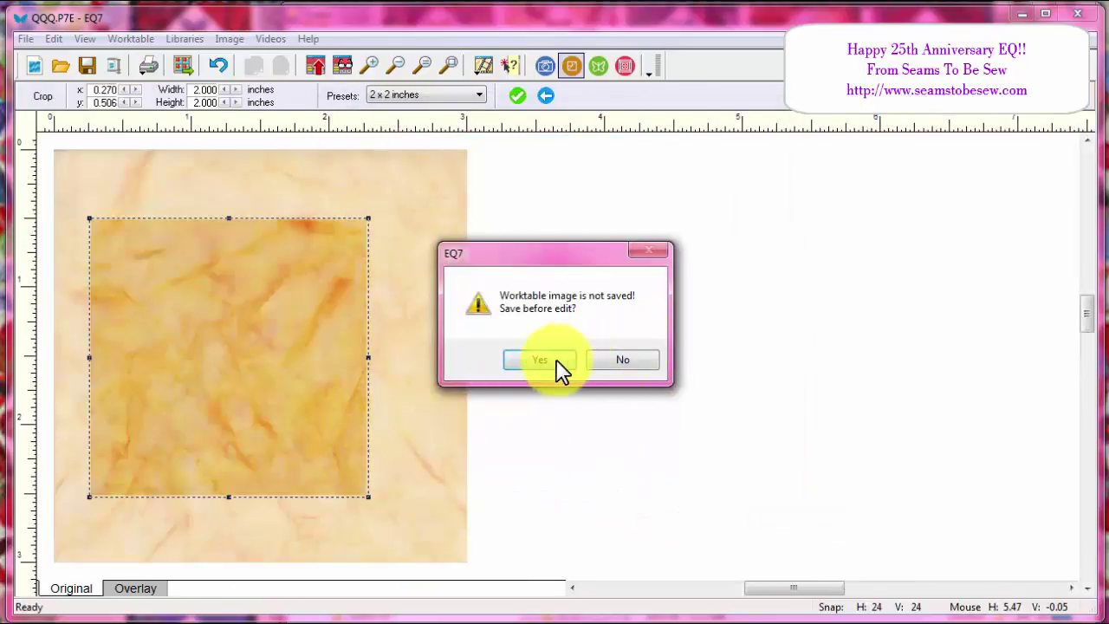
left_click(604, 358)
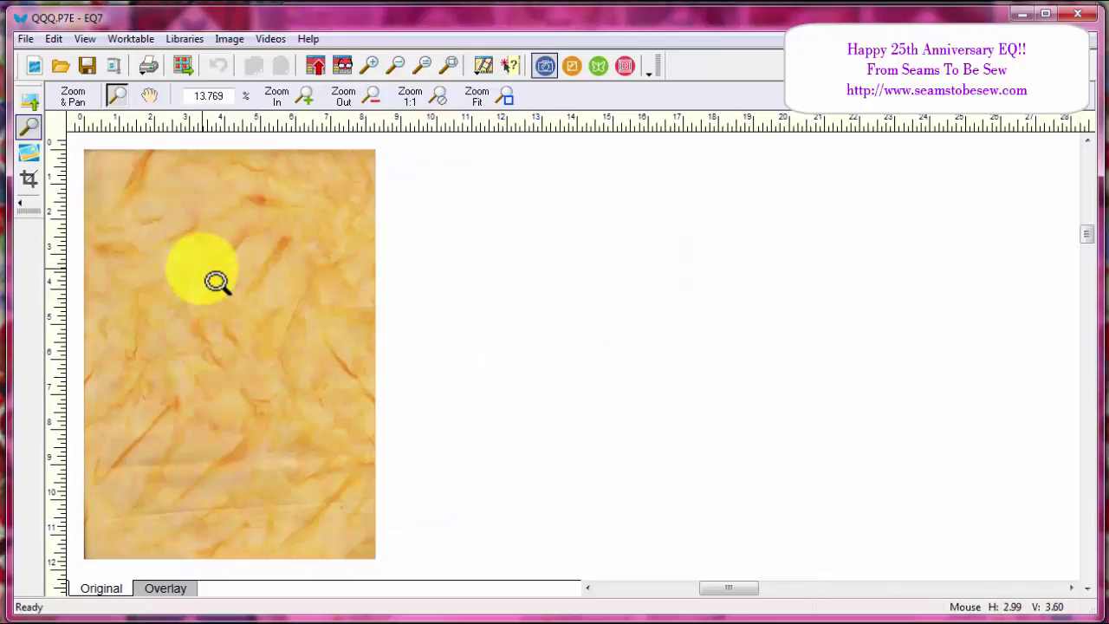
- Crop the yellow batik image to the 4 x 4 inches preset, with the crop area moved to about x 3.23, y 1.09
left_click(27, 178)
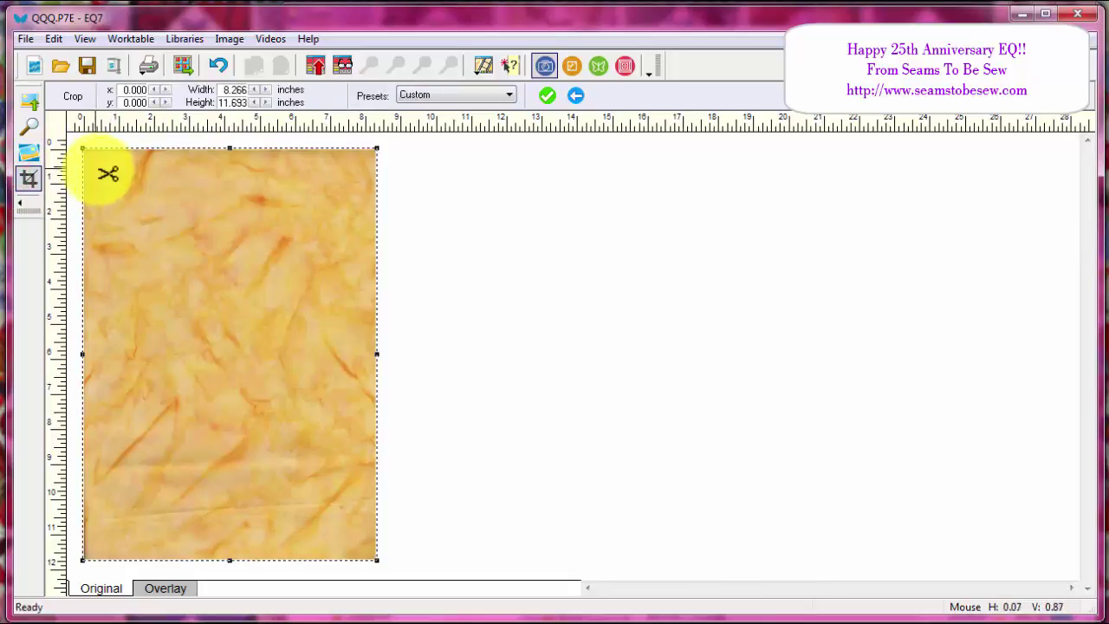
left_click(448, 95)
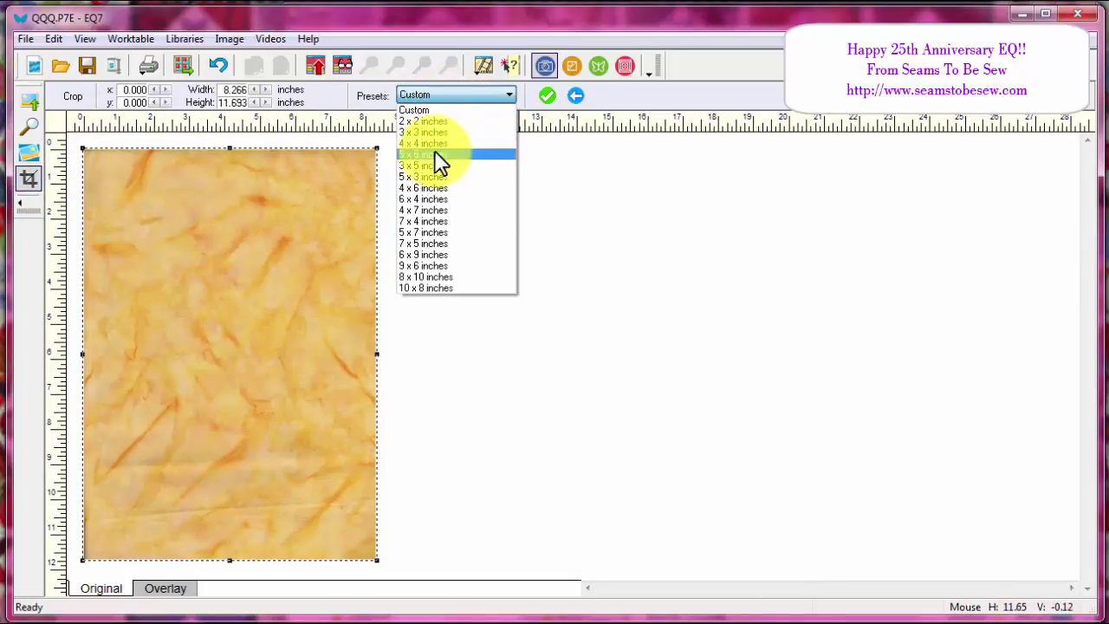
left_click(434, 143)
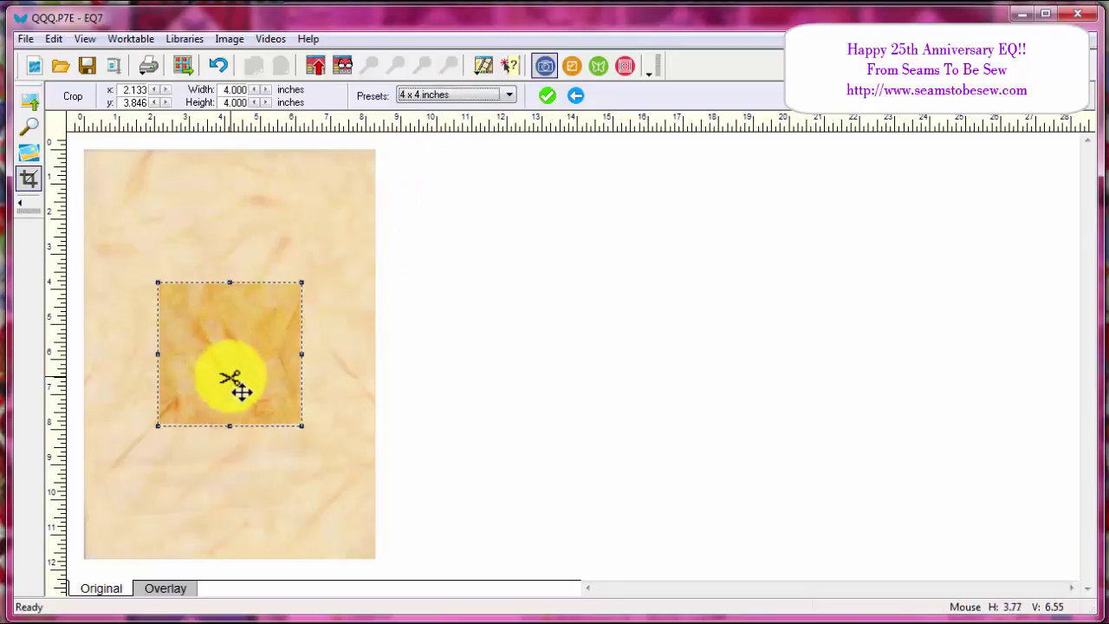
left_click_drag(230, 378, 291, 287)
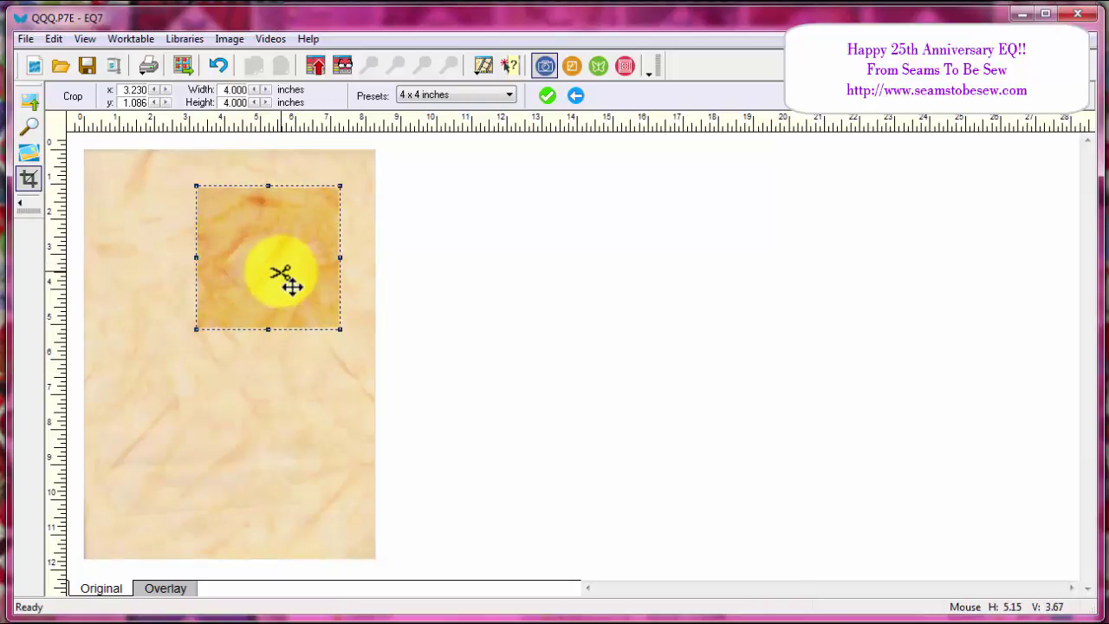
left_click(547, 95)
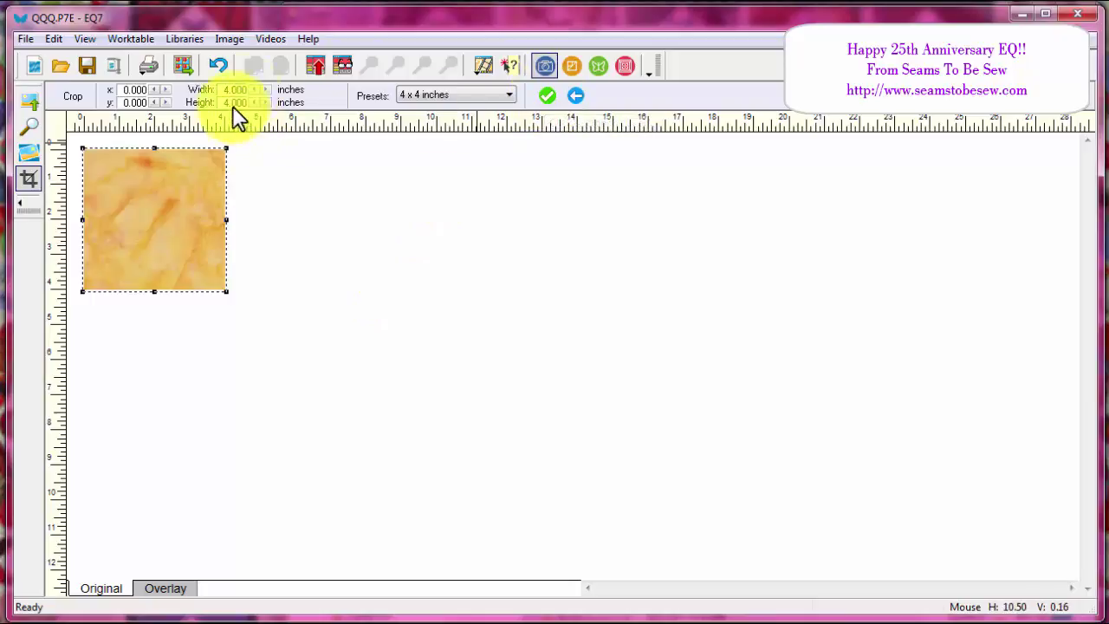
- Add the cropped batik image to the Project Sketchbook and copy that photo to the sketchbook fabrics
left_click(315, 64)
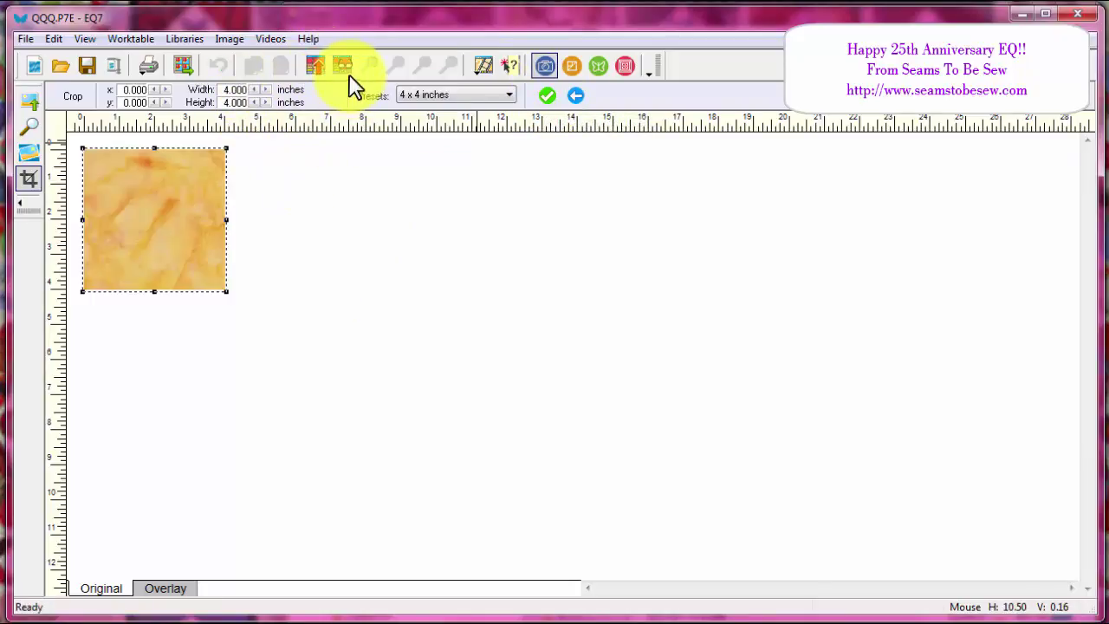
left_click(344, 67)
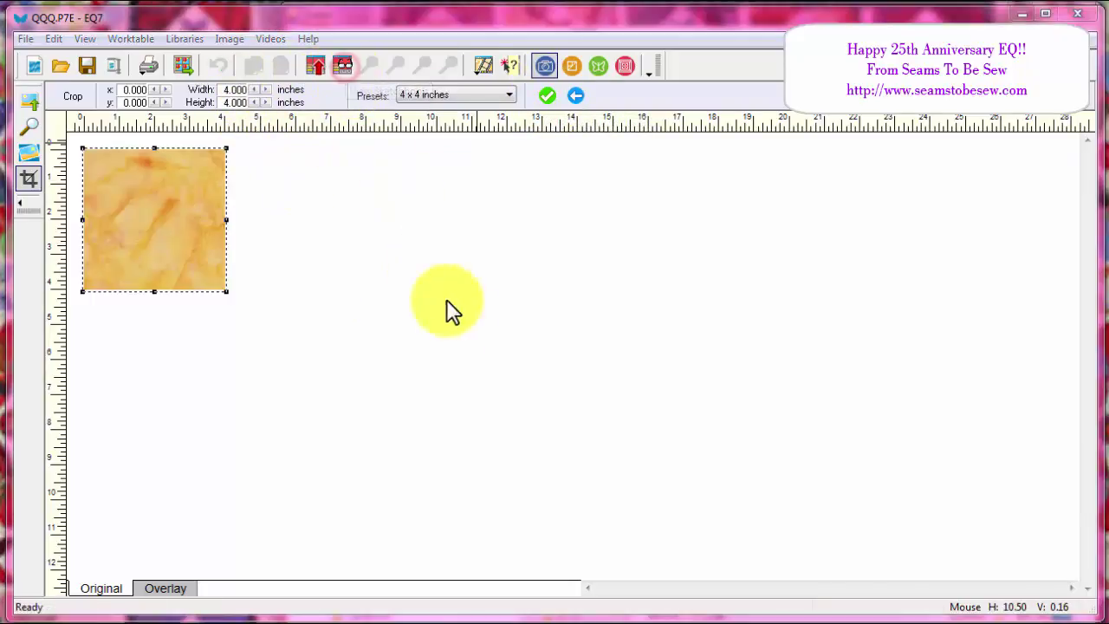
left_click(656, 311)
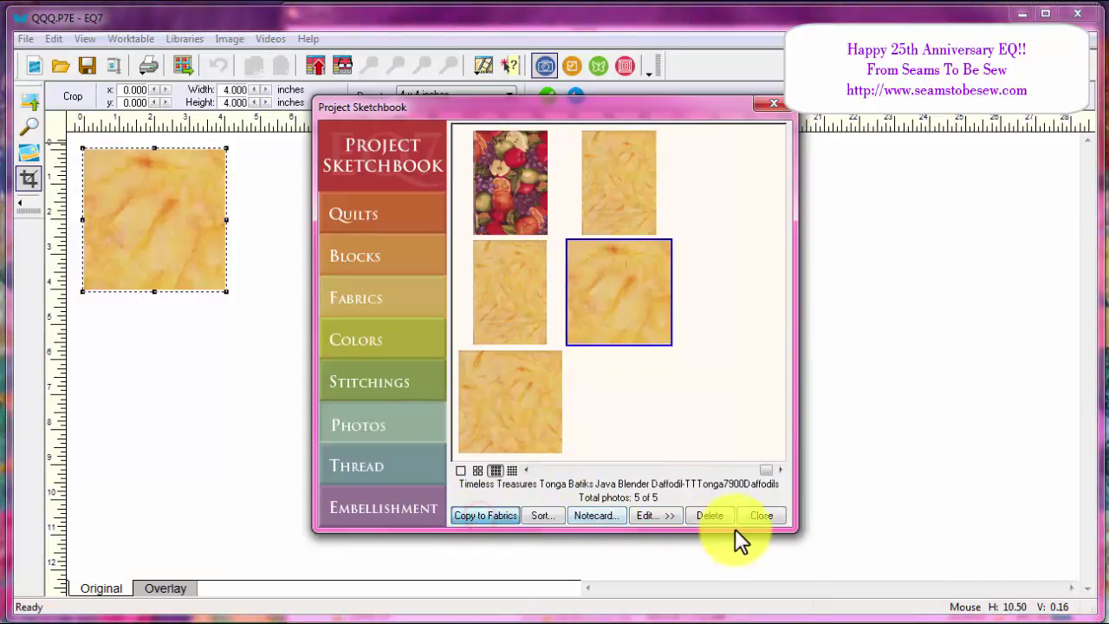
left_click(761, 516)
- Switch to the Block worktable's Color layer and paint the 4-inch square with the newly copied yellow batik fabric
left_click(168, 588)
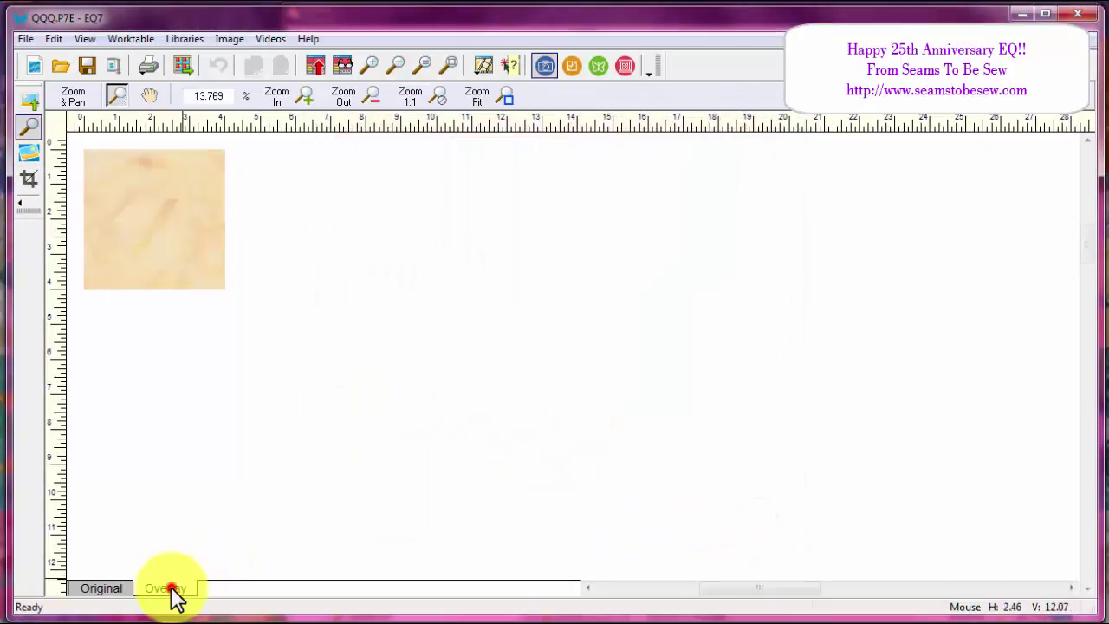
left_click(572, 66)
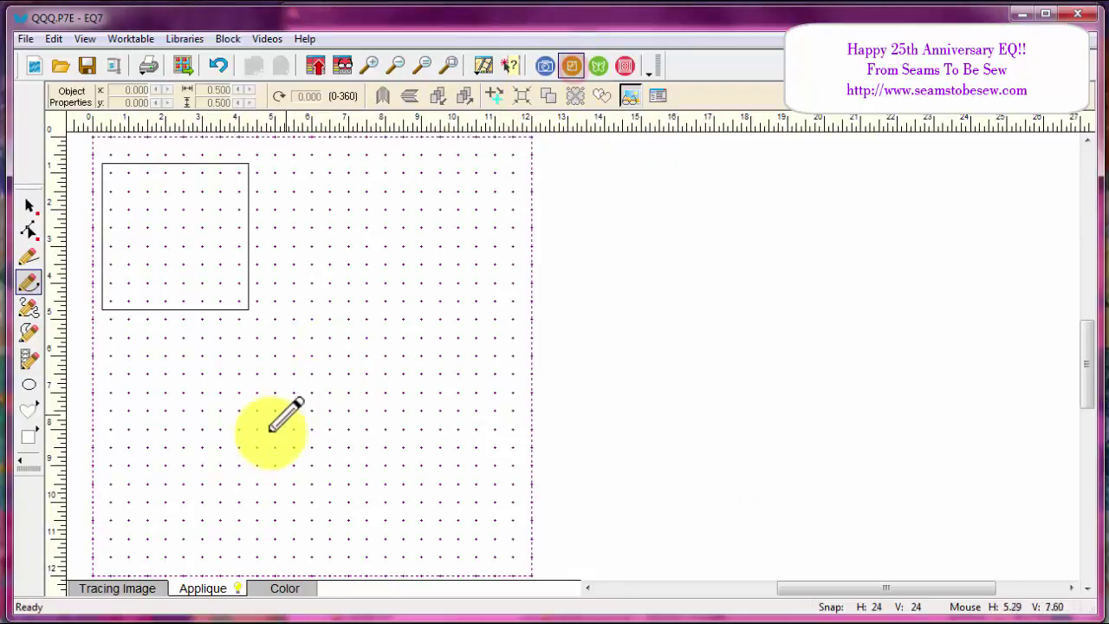
left_click(281, 593)
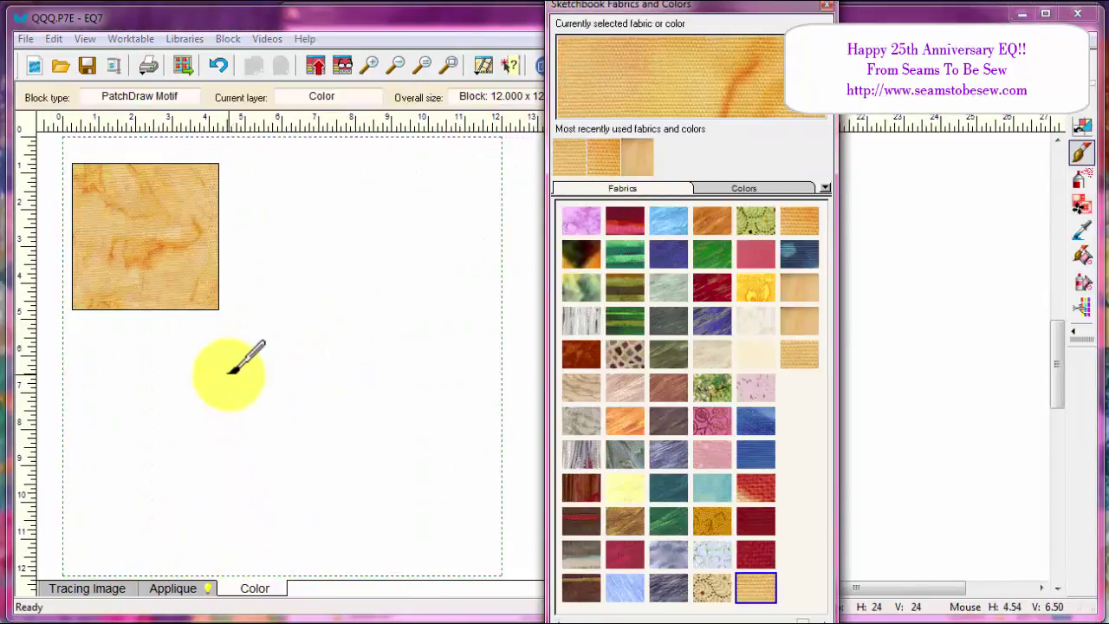
left_click(806, 357)
left_click(163, 227)
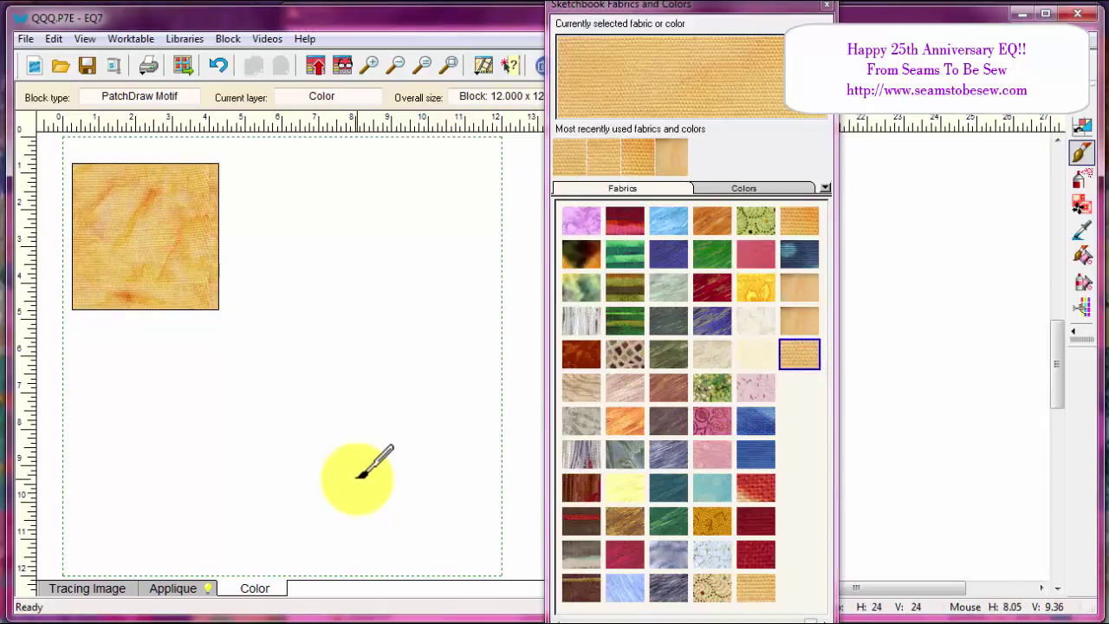
- On the Applique layer, enlarge the square to about 10 inches across and show its fabric repeat on the Color layer
left_click(172, 588)
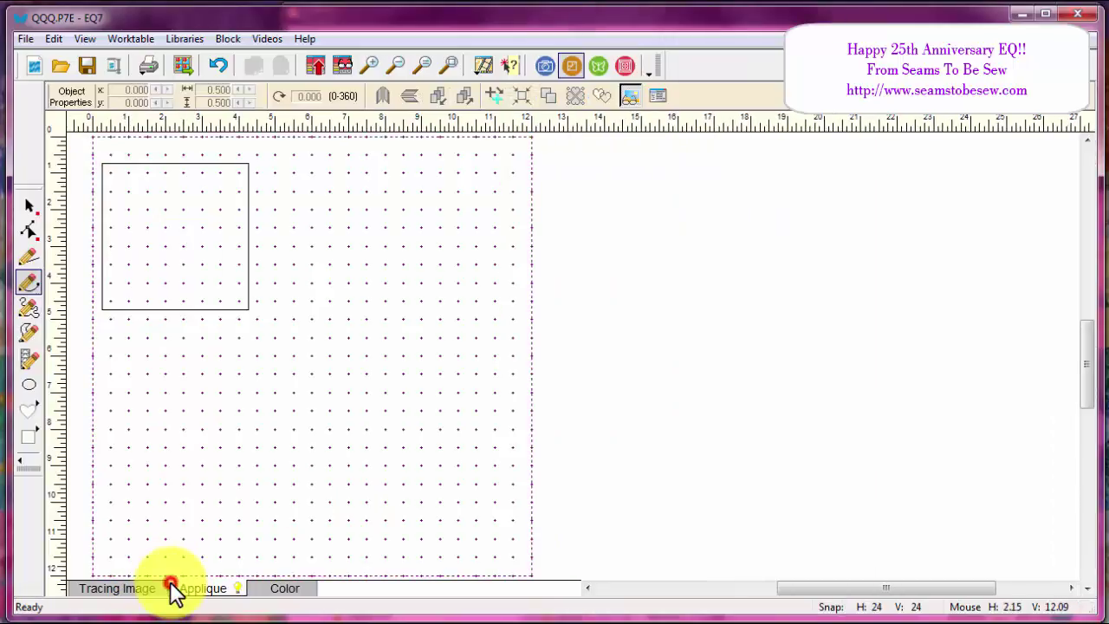
left_click(29, 204)
left_click(198, 258)
left_click(230, 310)
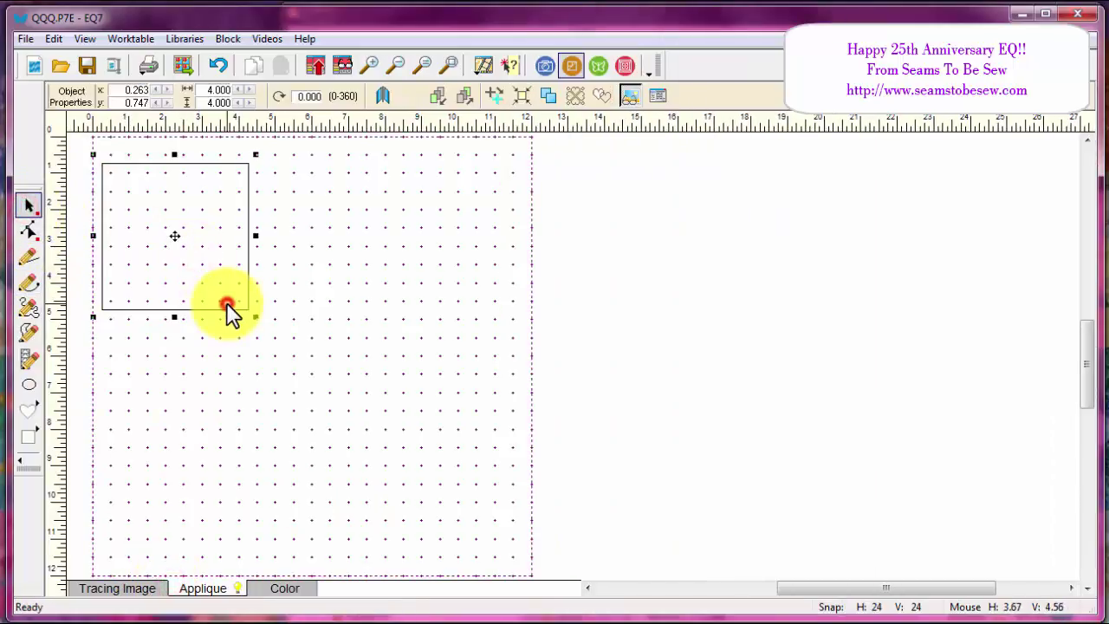
left_click_drag(255, 317, 415, 485)
left_click(286, 587)
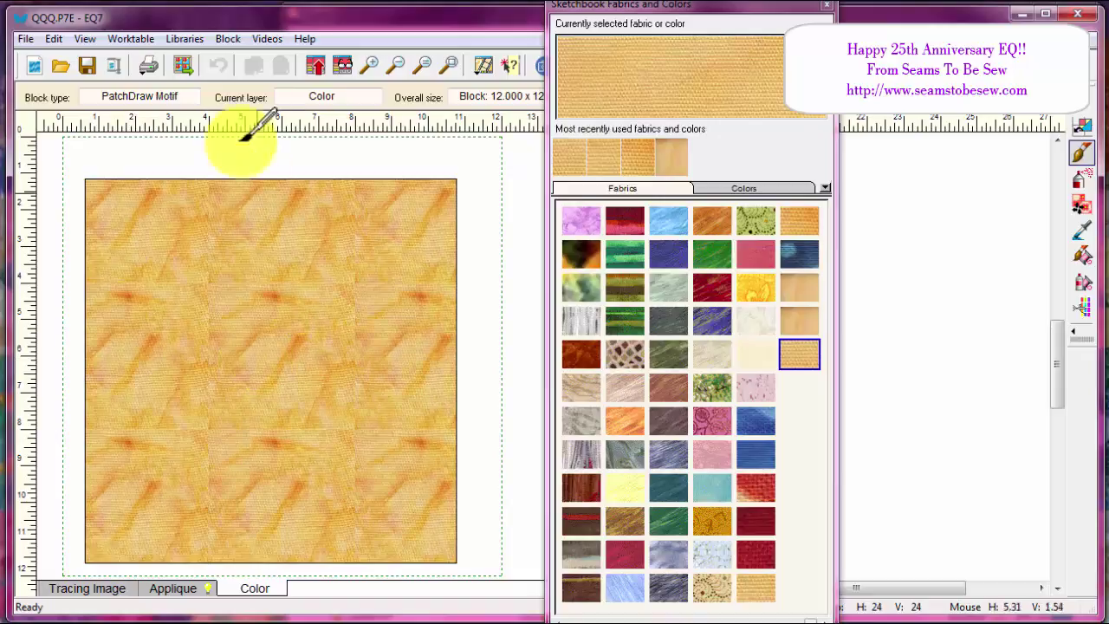
- In the Project Sketchbook, copy the "Hancock Fabrics Fruit" photo to the sketchbook fabrics and close the sketchbook
left_click(343, 65)
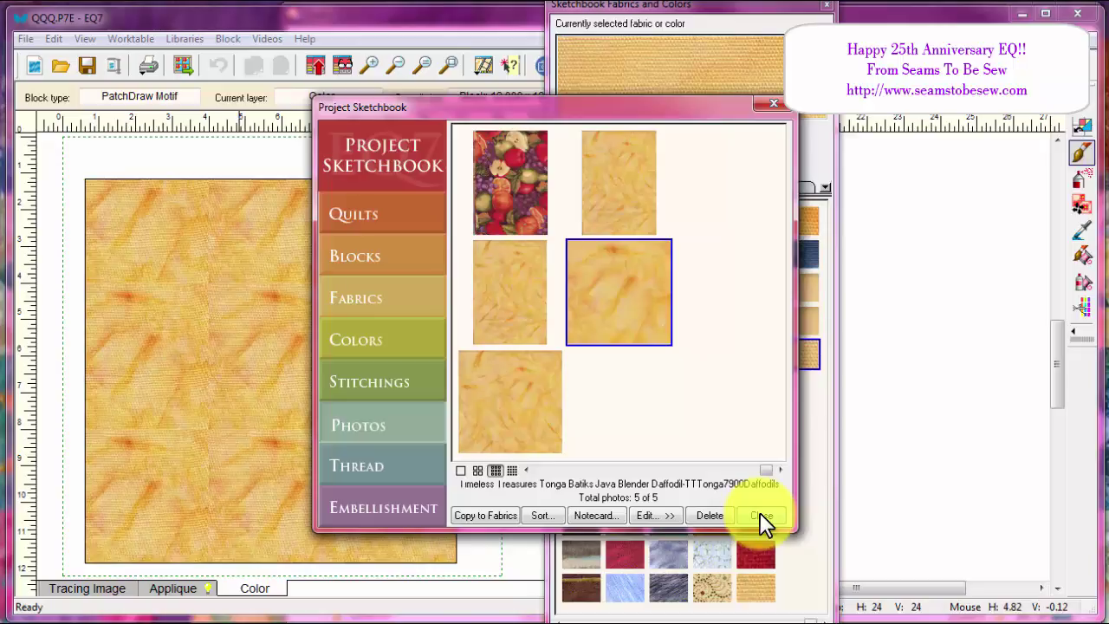
left_click(526, 188)
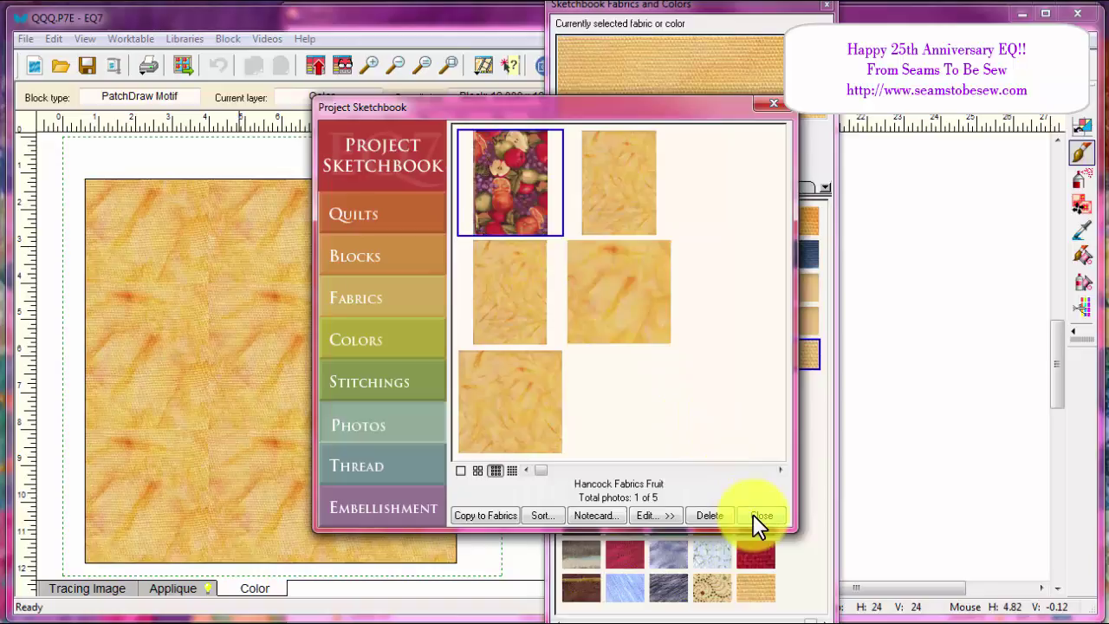
left_click(485, 516)
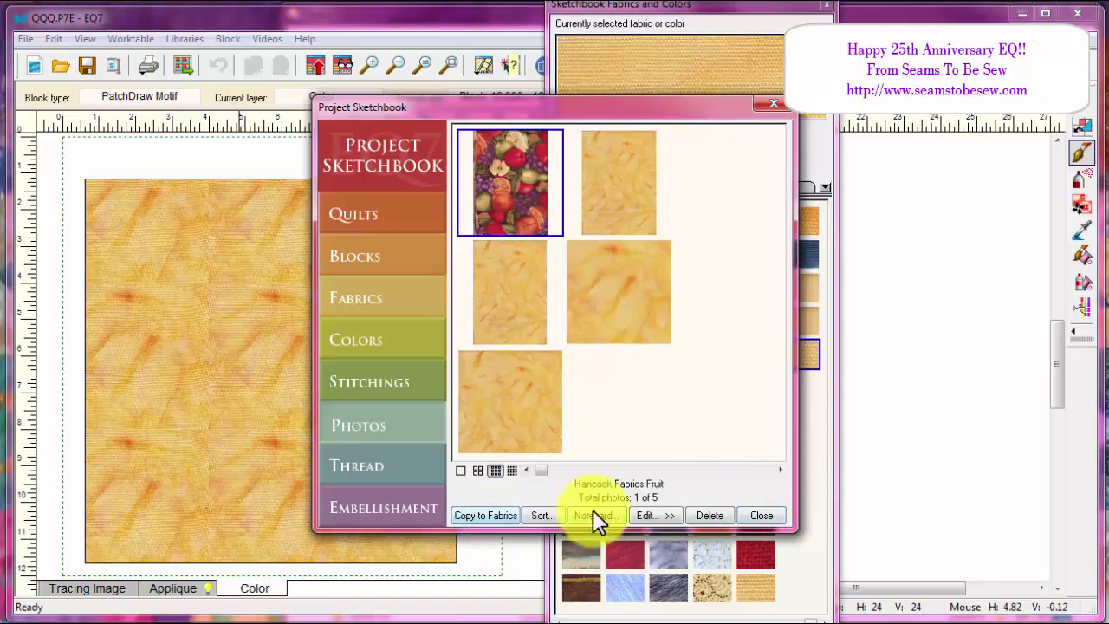
left_click(760, 516)
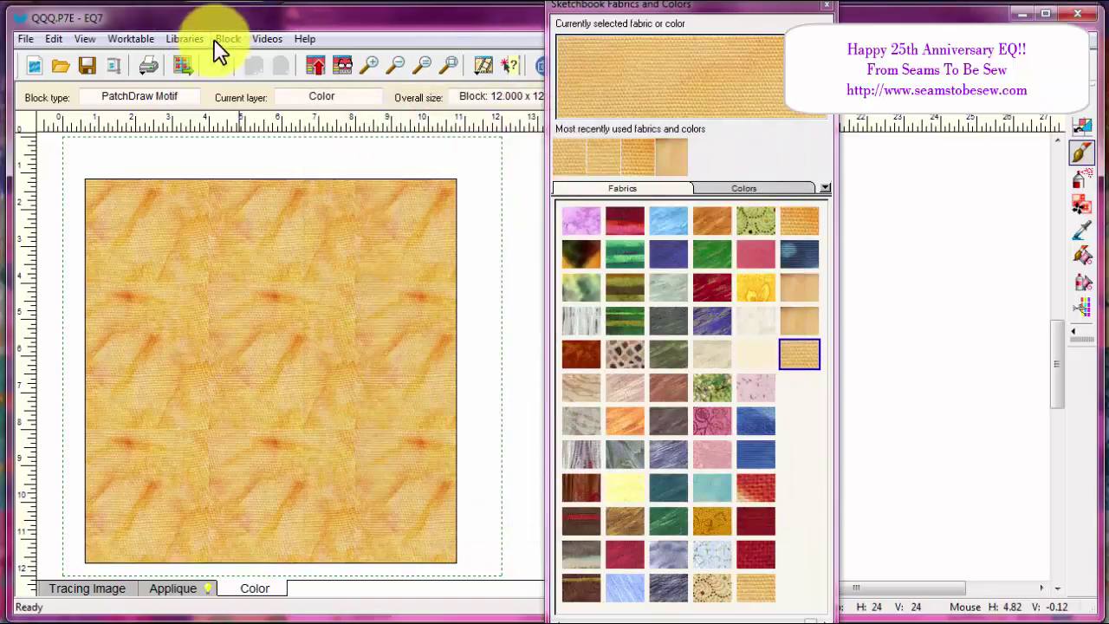
- Open the Photo Library and start importing from image files
left_click(219, 39)
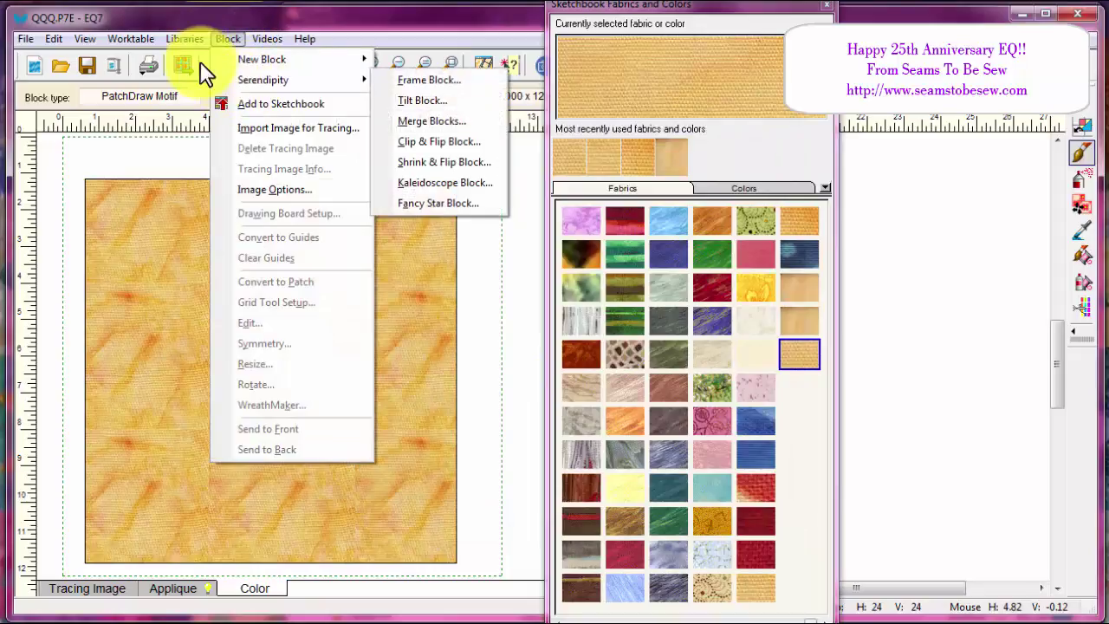
mouse_move(192, 50)
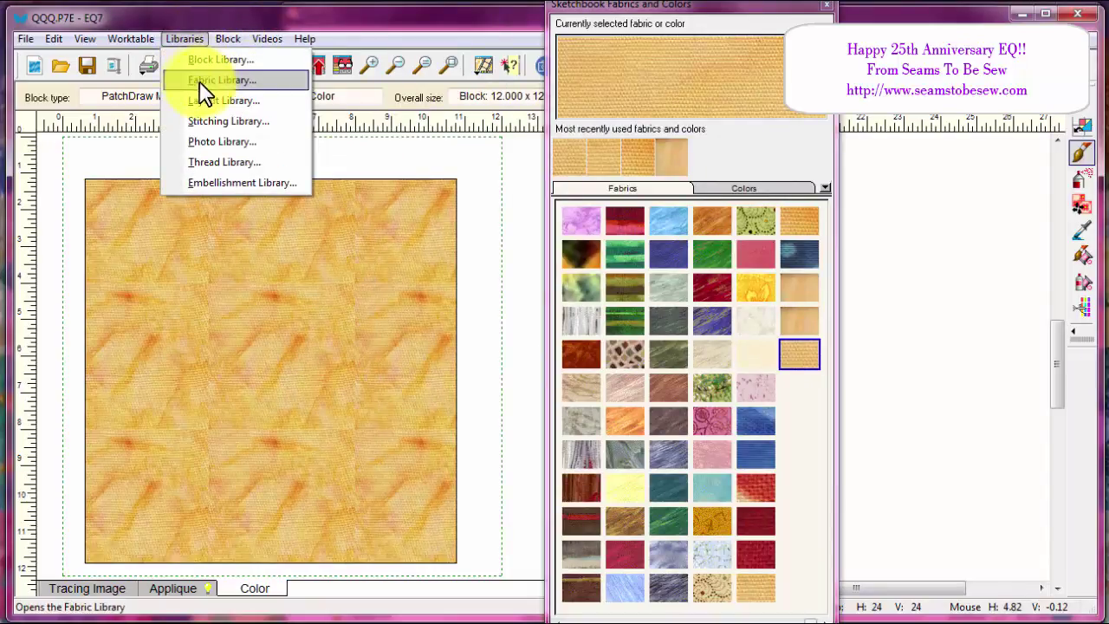
left_click(230, 142)
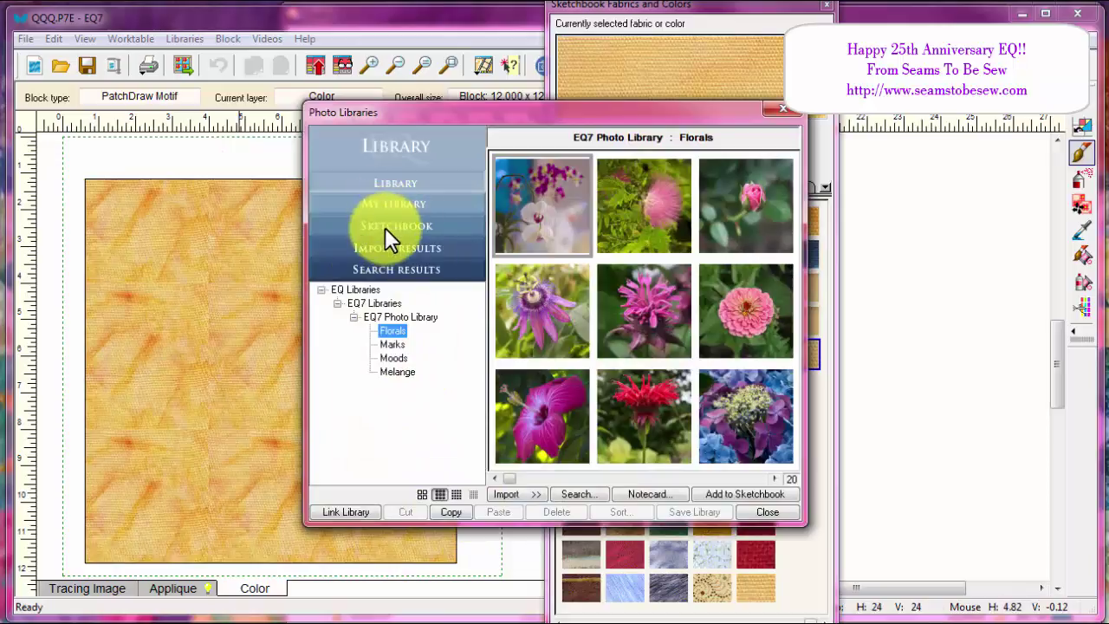
left_click(508, 494)
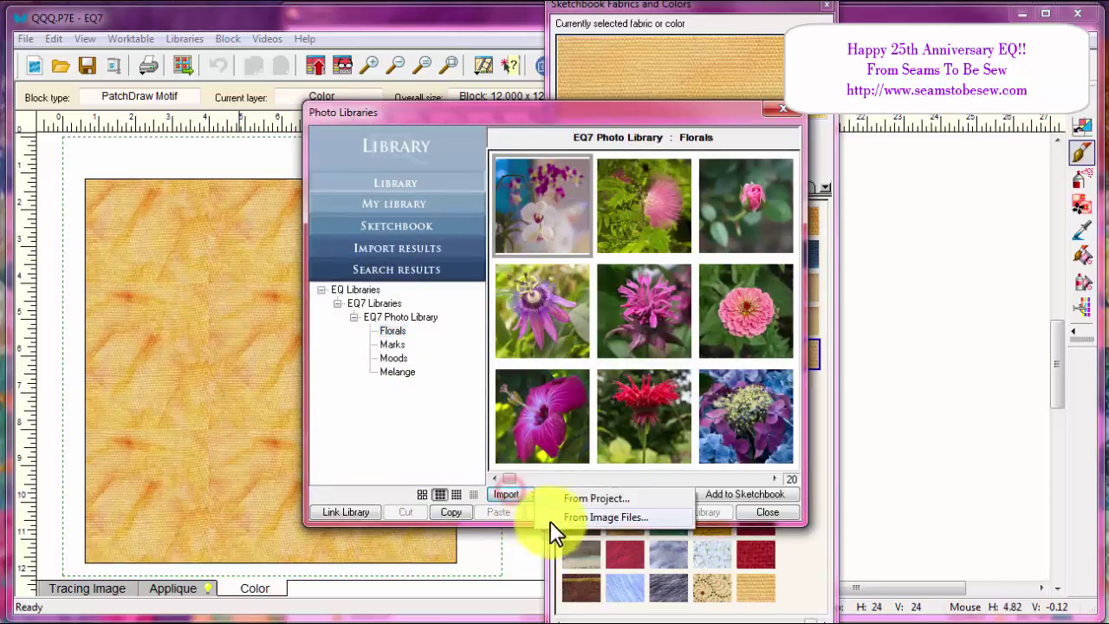
left_click(572, 515)
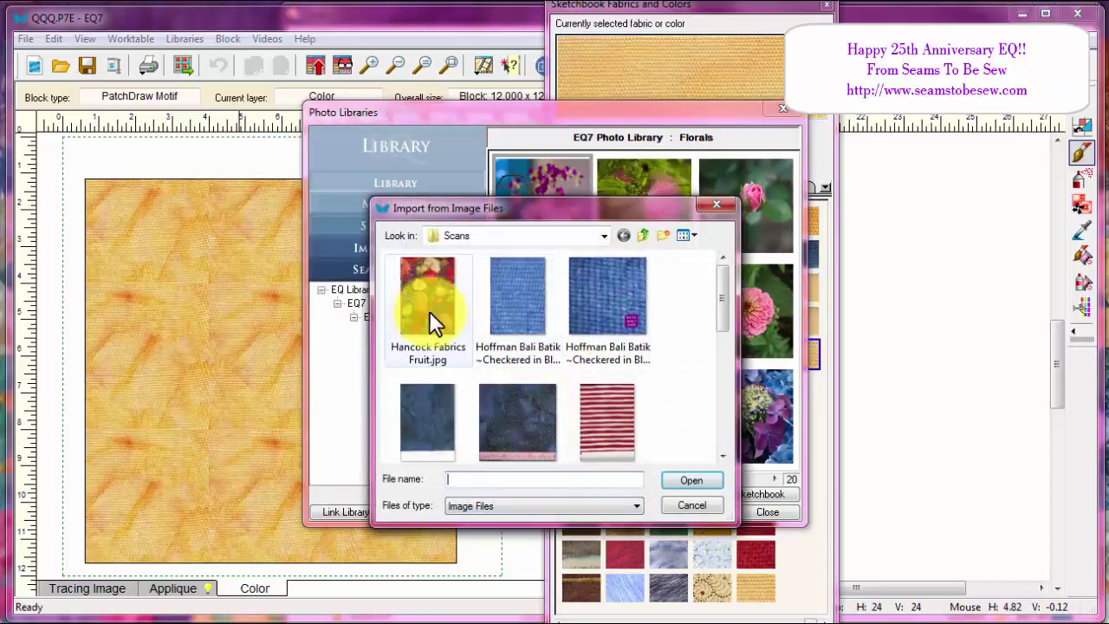
- Import six scans together: the first blue checkered Hoffman batik, the lapis blue Hoffman batik, both red stripe images and both Wilmingon Prints Hot Chocolate images
left_click(429, 311)
left_click(509, 312)
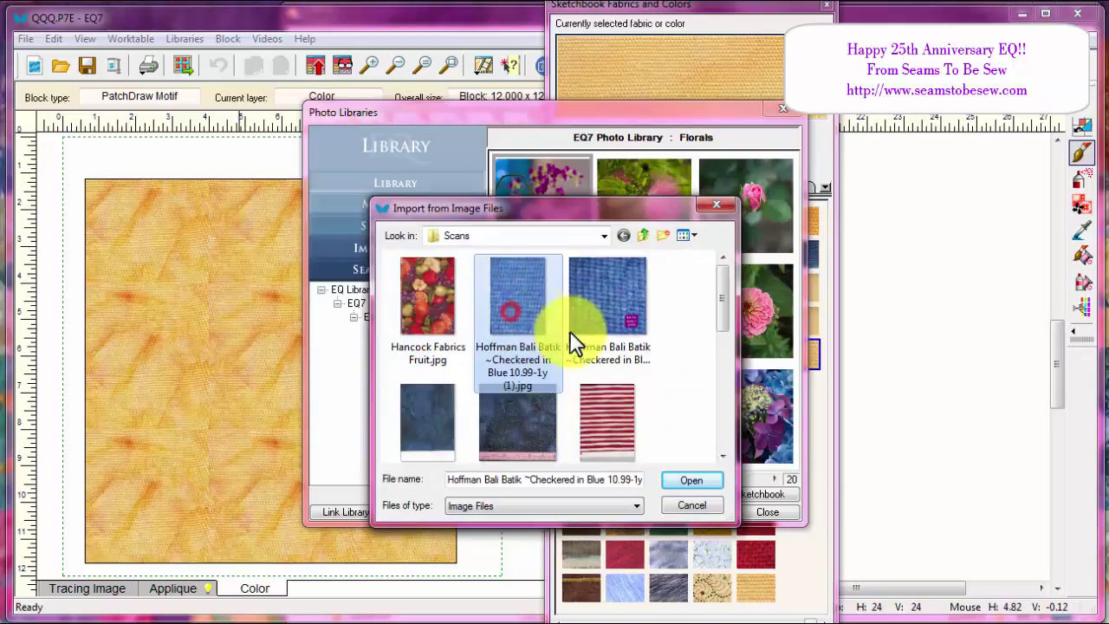
left_click(435, 423, "ctrl")
left_click(617, 442, "ctrl")
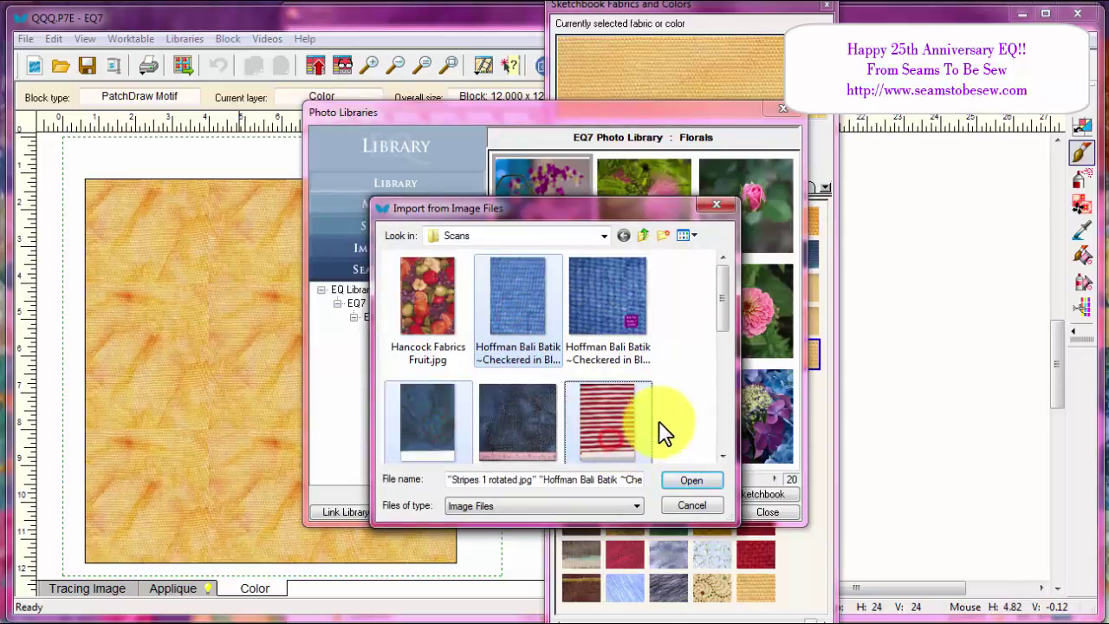
scroll(646, 416, "down", 1)
left_click(432, 423, "ctrl")
scroll(592, 416, "down", 2)
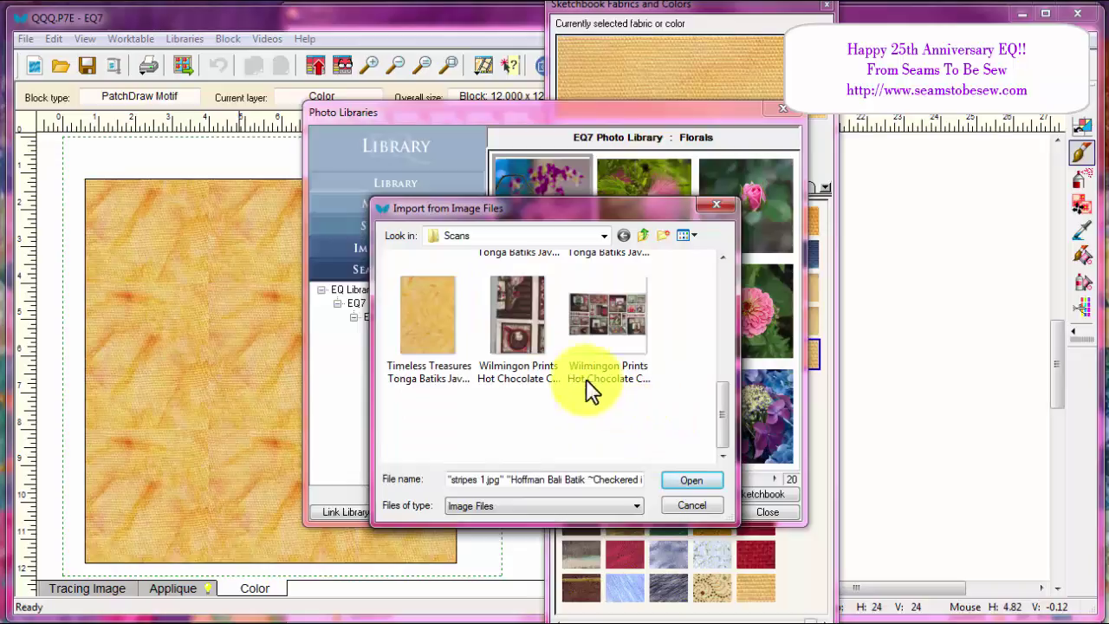
left_click(520, 326)
left_click(610, 321)
left_click(693, 480)
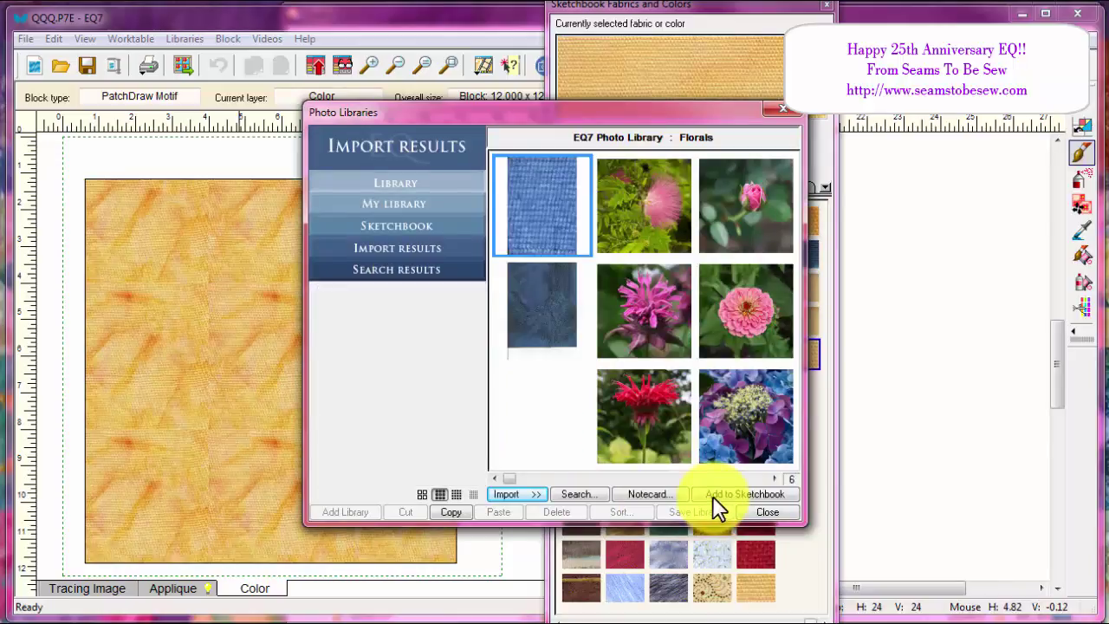
- Add all six imported photos to the Sketchbook and close the Photo Library
left_click(714, 494)
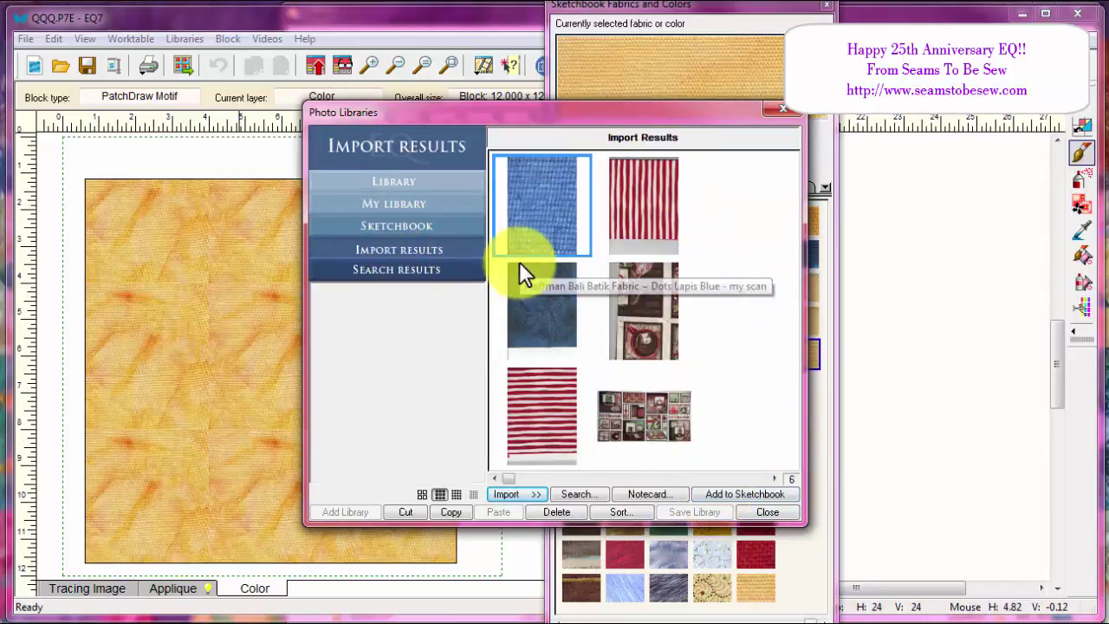
left_click(566, 211)
left_click(639, 412, "shift")
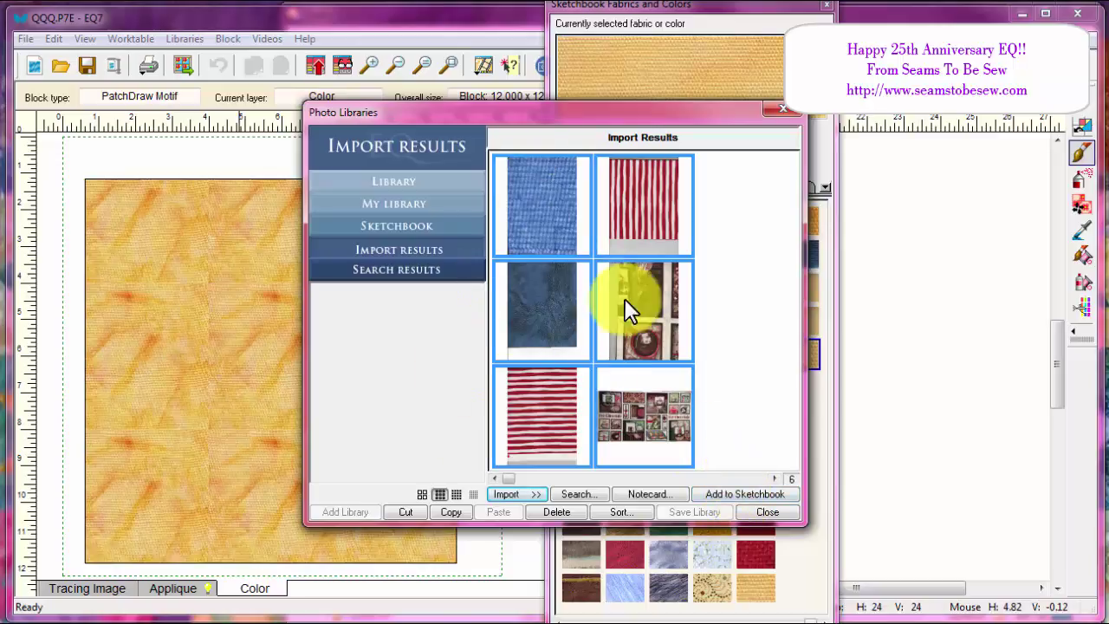
left_click(713, 496)
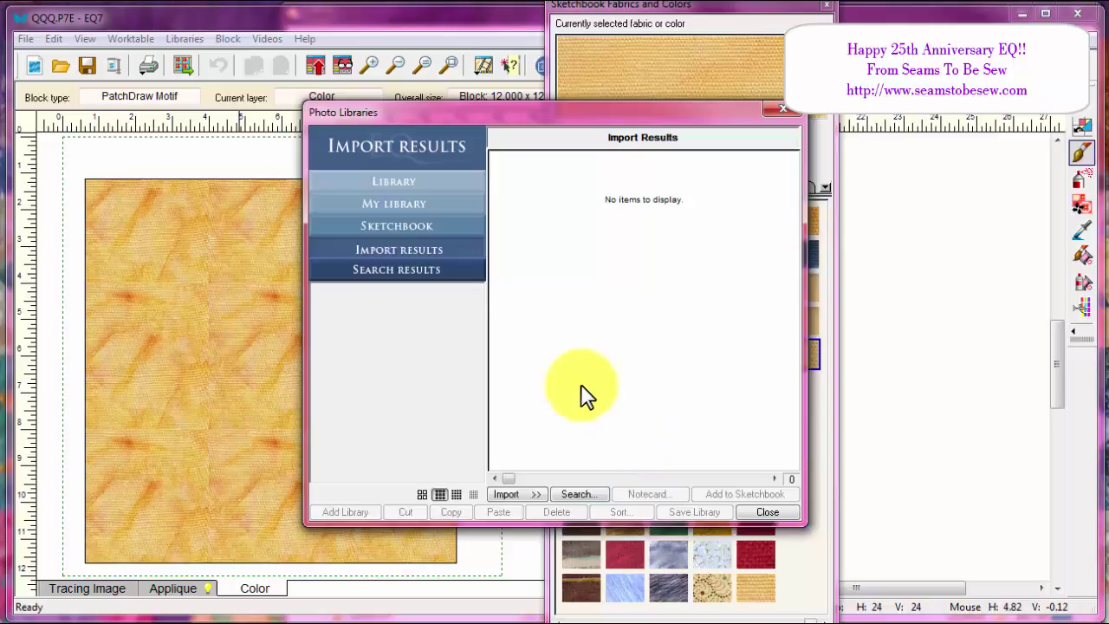
left_click(768, 512)
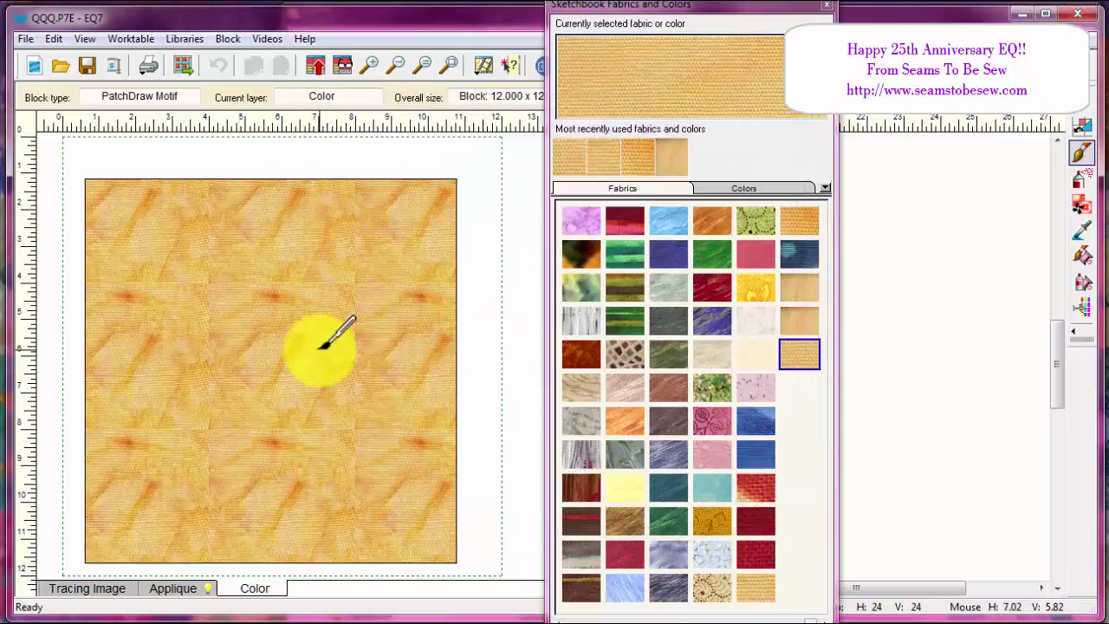
- Send the blue checkered Hoffman Bali Batik photo from the Project Sketchbook to the Image worktable and start cropping it
left_click(346, 67)
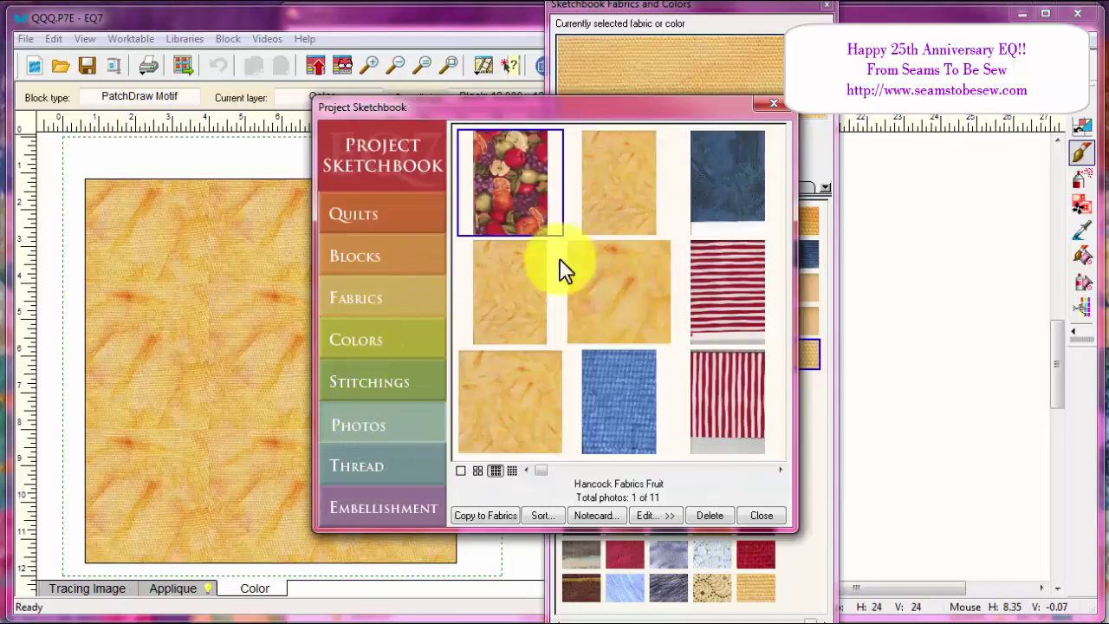
left_click(637, 395)
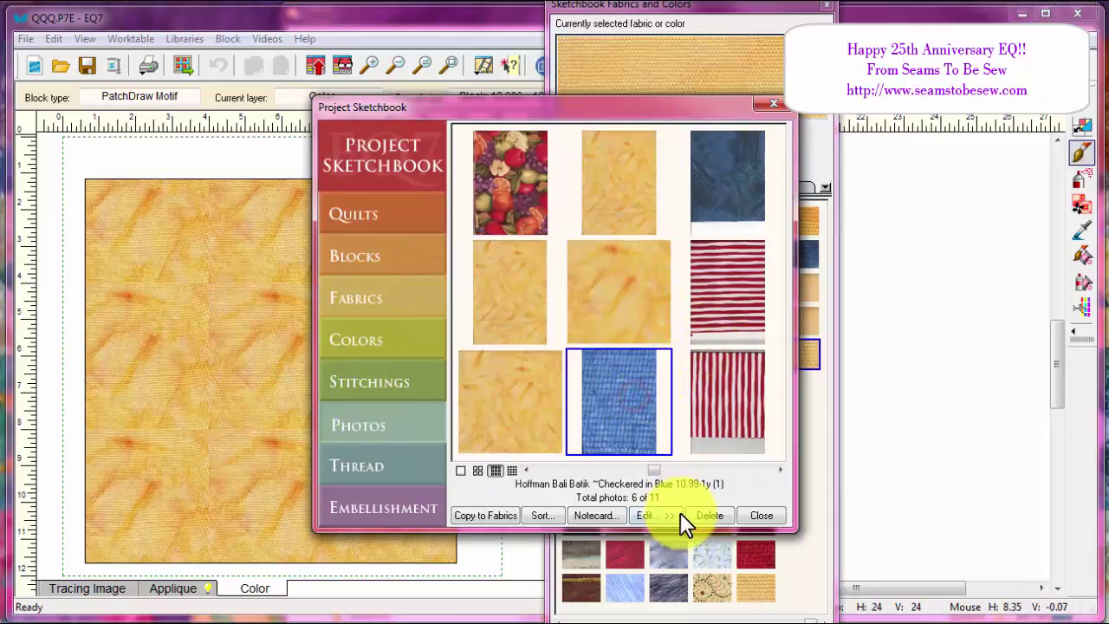
left_click(654, 513)
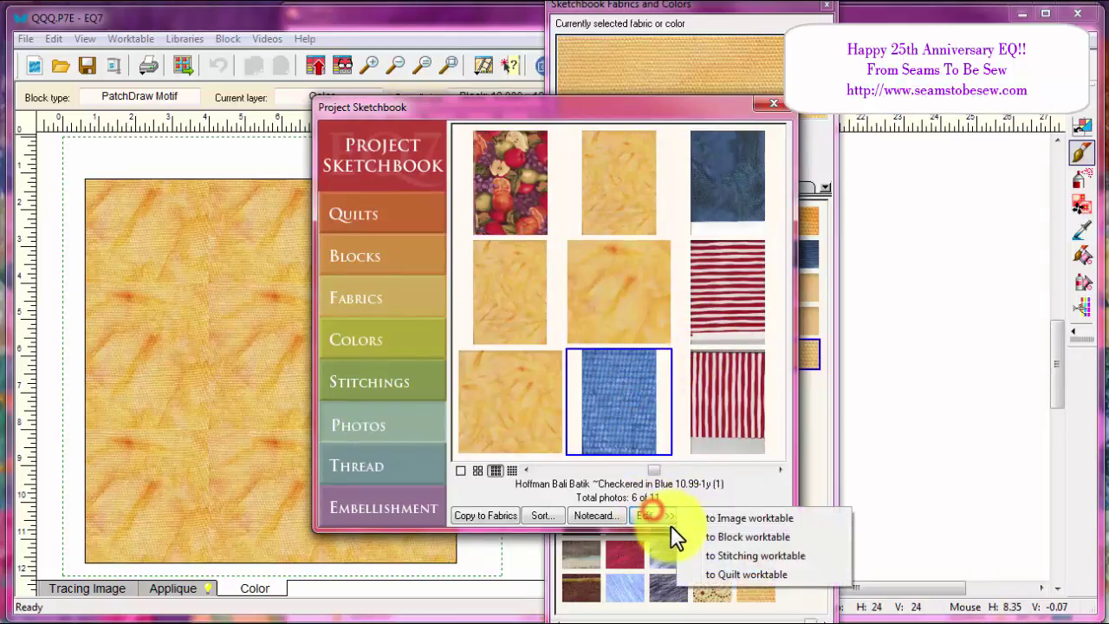
left_click(736, 520)
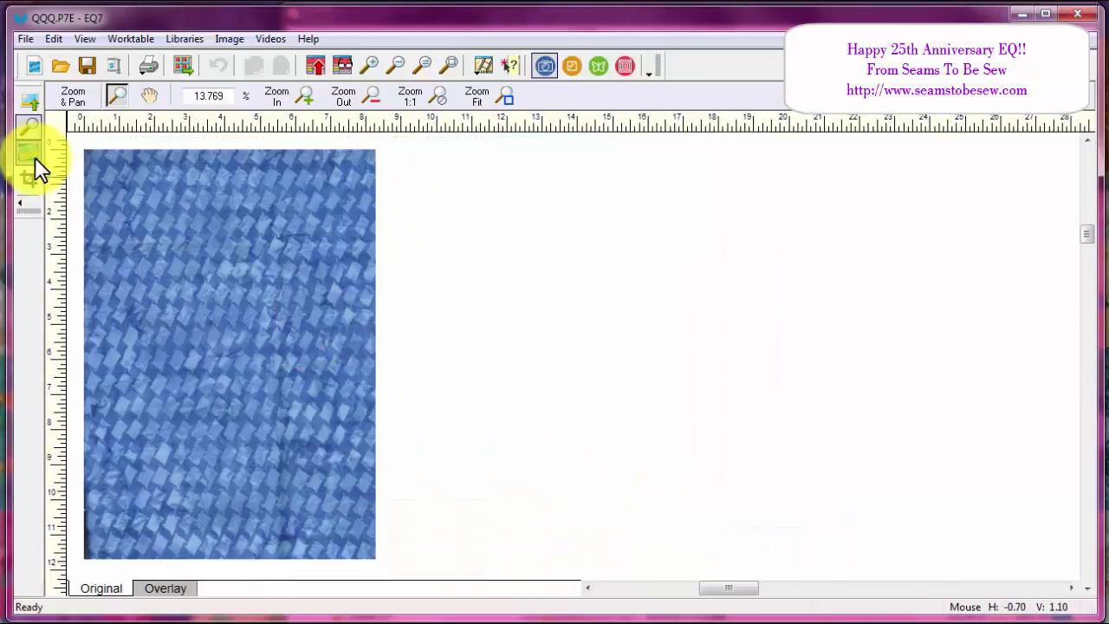
left_click(26, 179)
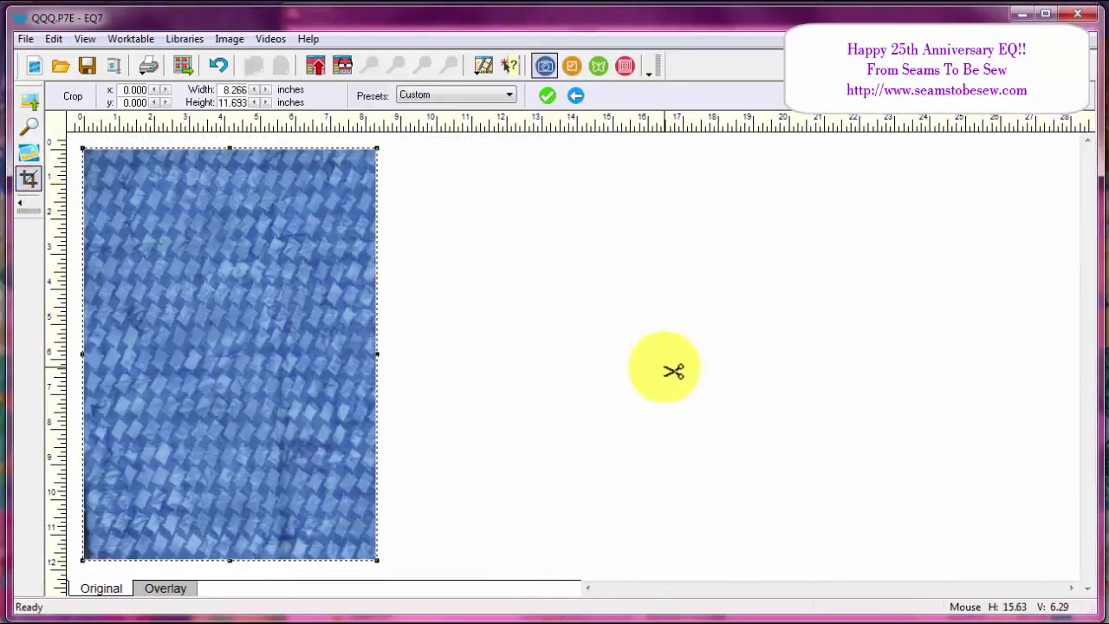
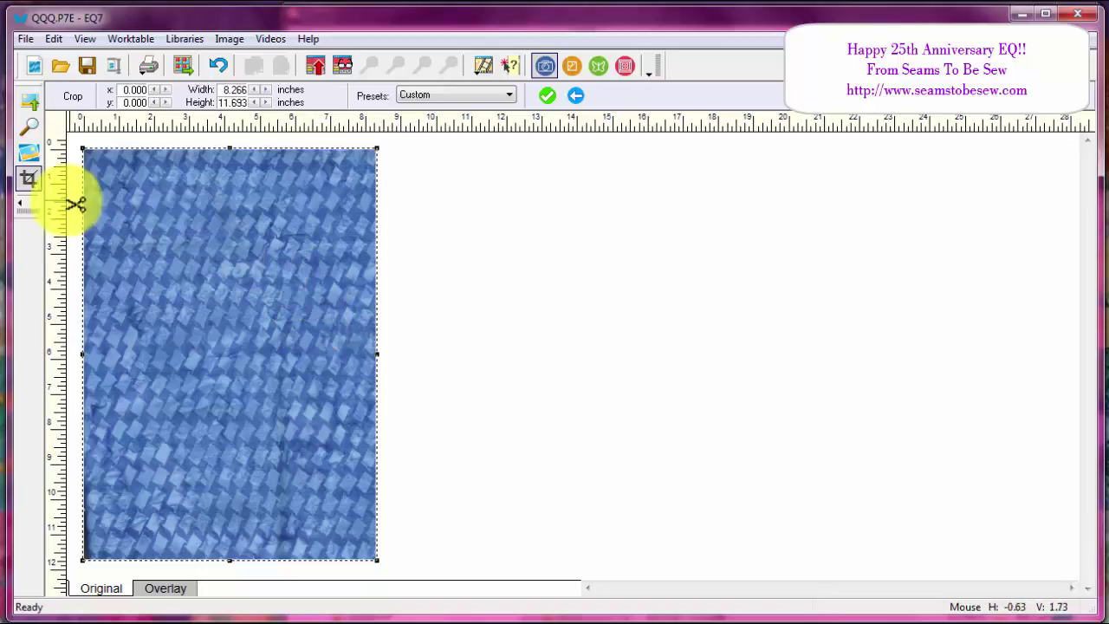
left_click(32, 125)
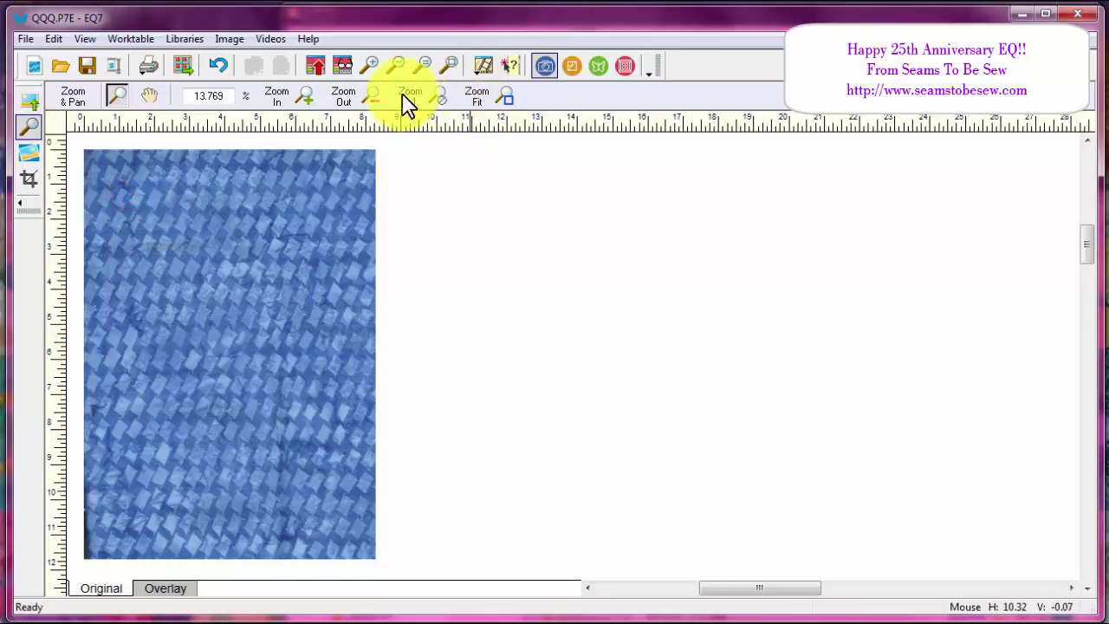
left_click(435, 97)
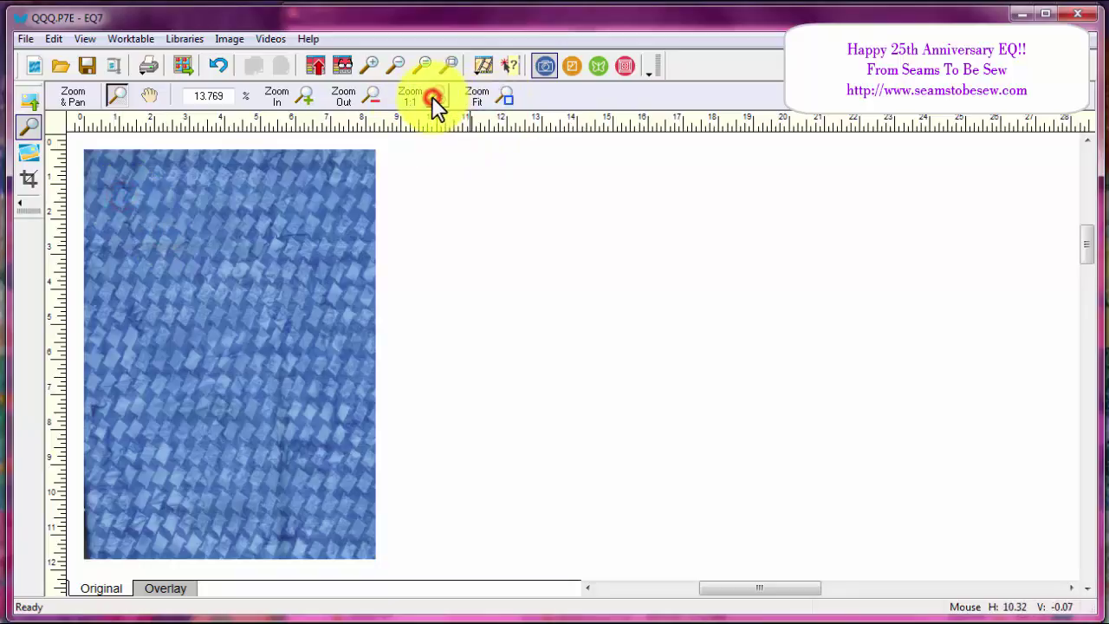
left_click(29, 179)
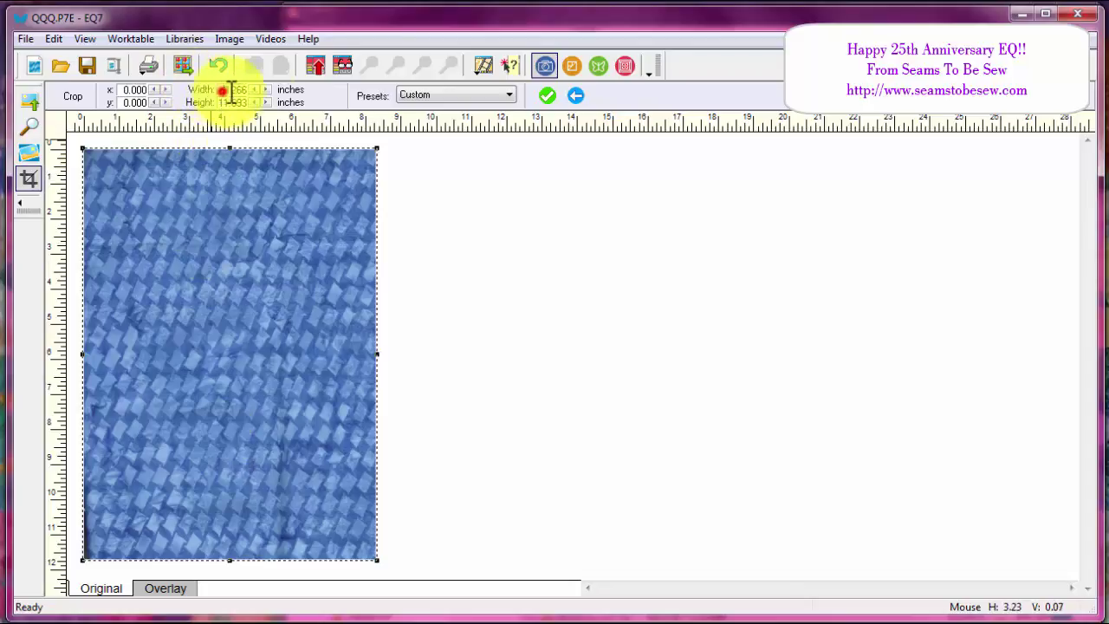
left_click(231, 89)
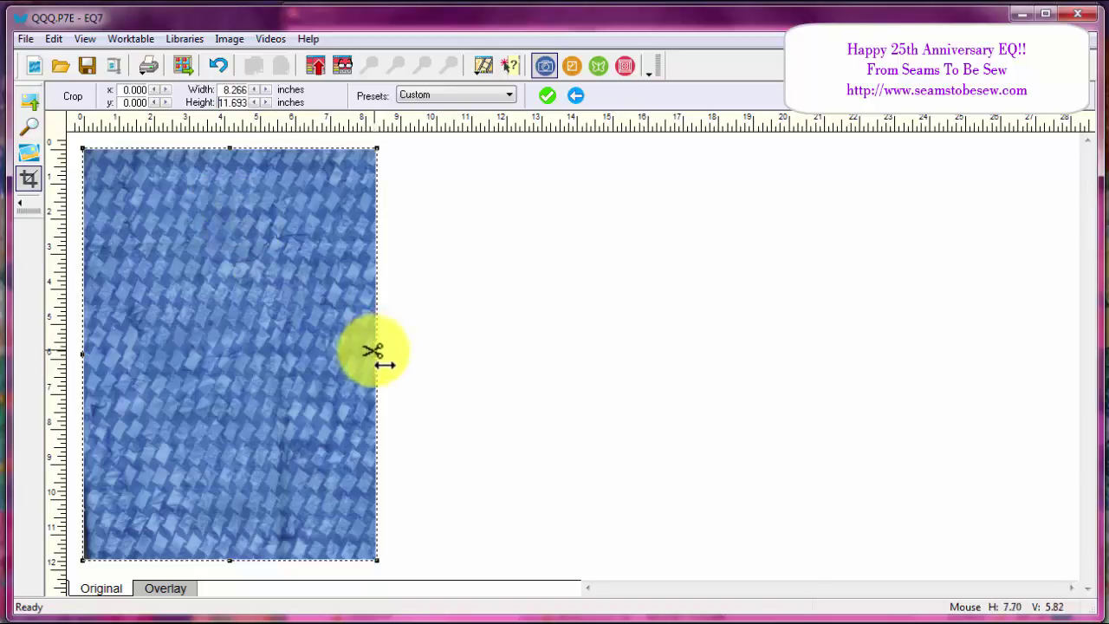
mouse_move(374, 357)
left_mouse_down()
mouse_move(543, 366)
mouse_move(534, 355)
left_mouse_up()
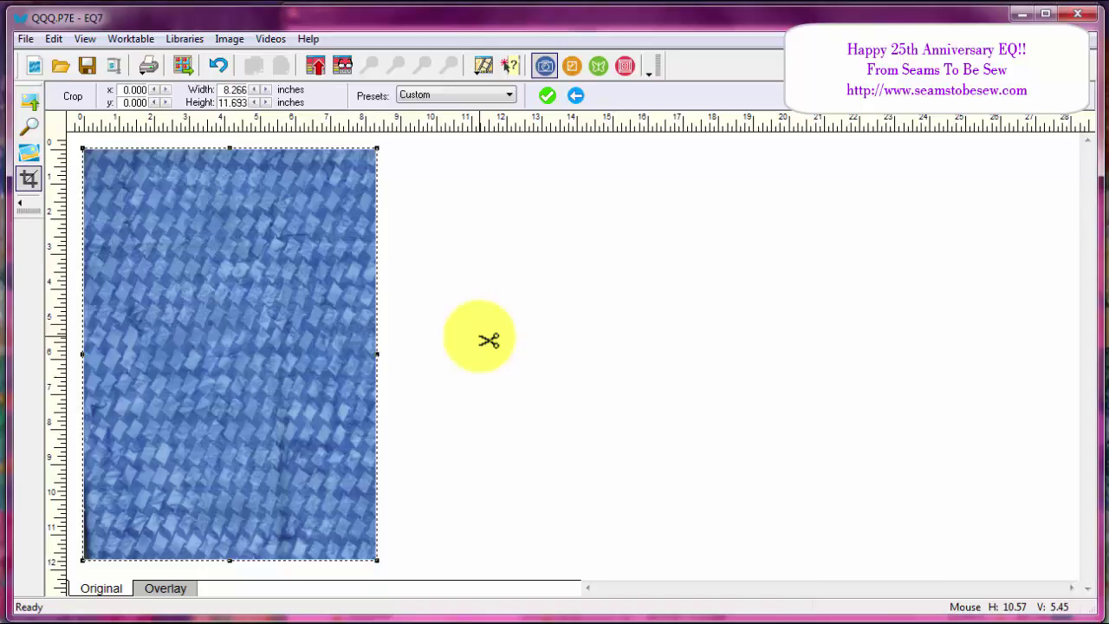
left_click(481, 290)
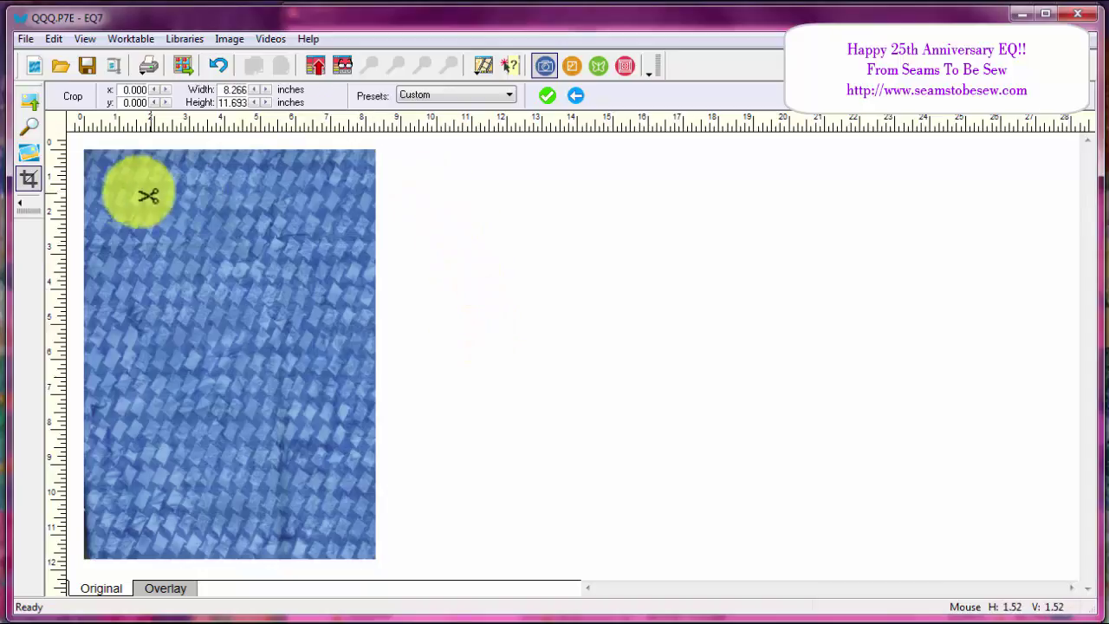
left_click(29, 127)
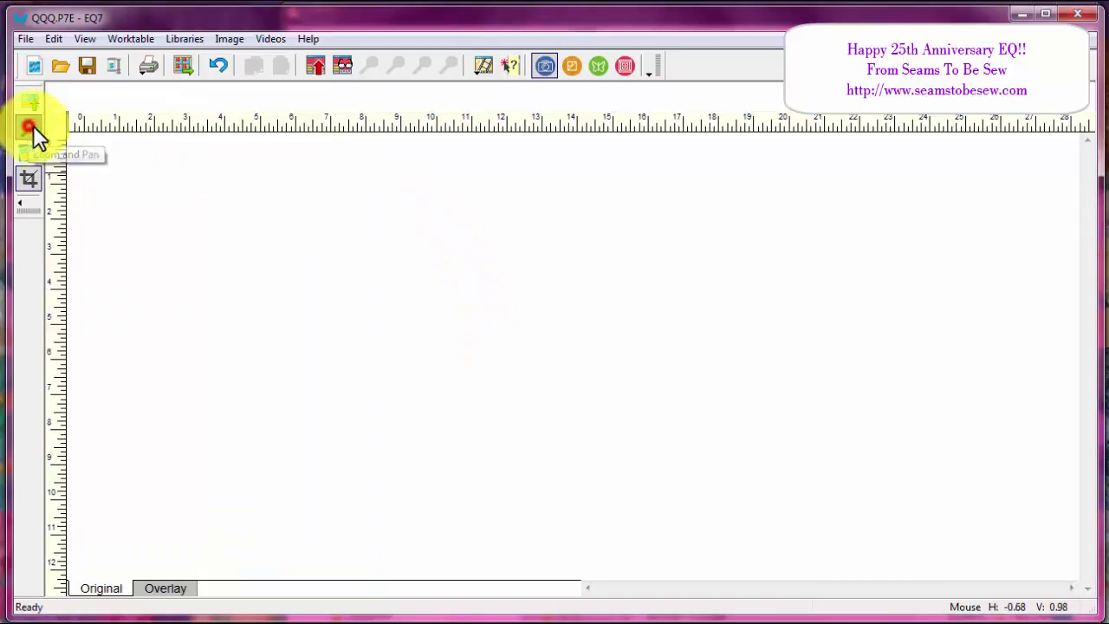
left_click(28, 178)
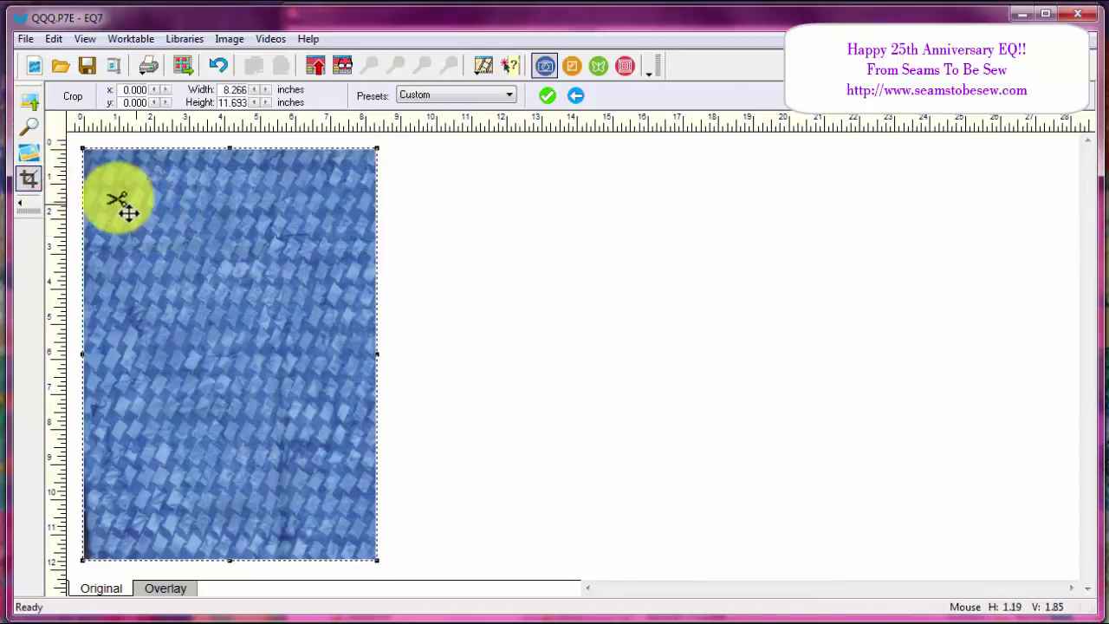
left_click(28, 178)
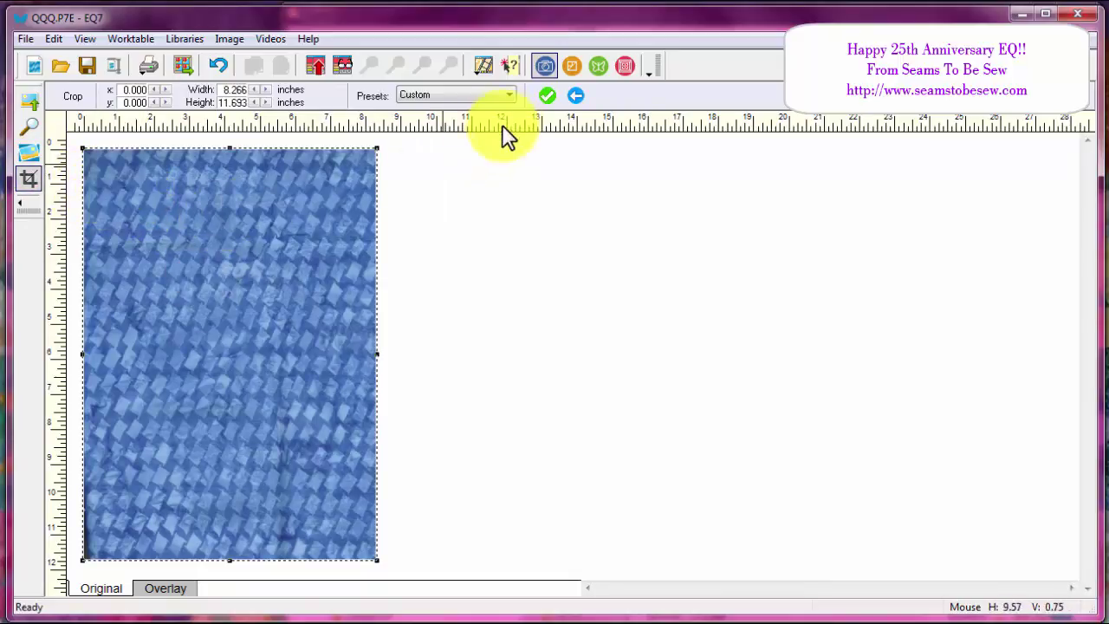
- Try a 4 x 4 inches preset crop and move the frame towards the upper left of the batik scan
left_click(458, 95)
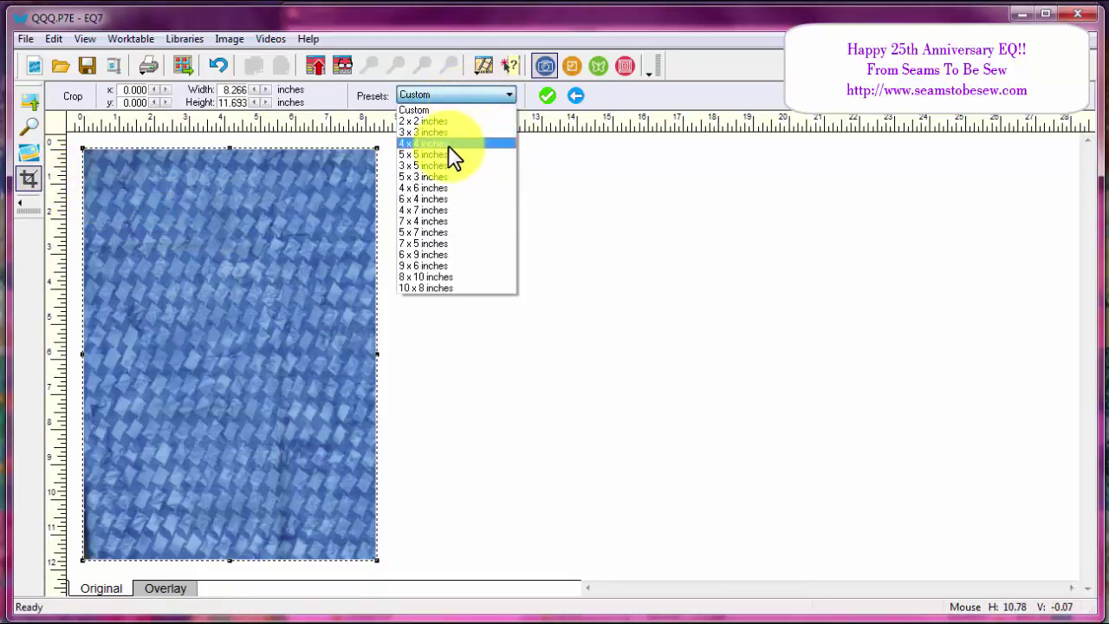
left_click(448, 144)
left_click_drag(237, 339, 205, 246)
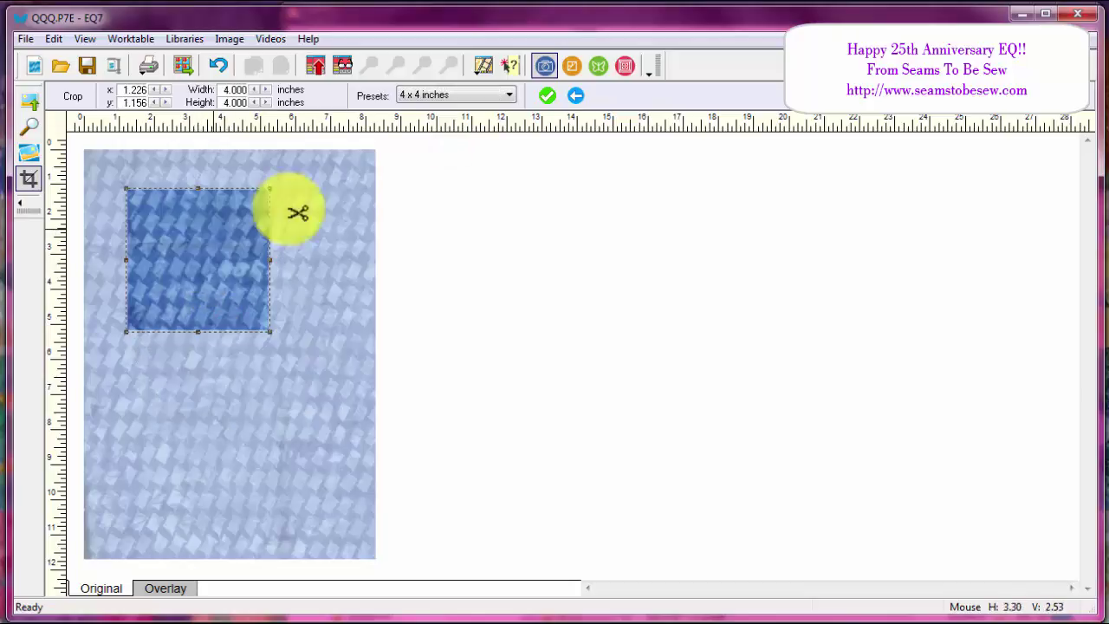
- Set the crop to the 5 x 5 inches preset and position the frame over the upper part of the batik scan
left_click(455, 99)
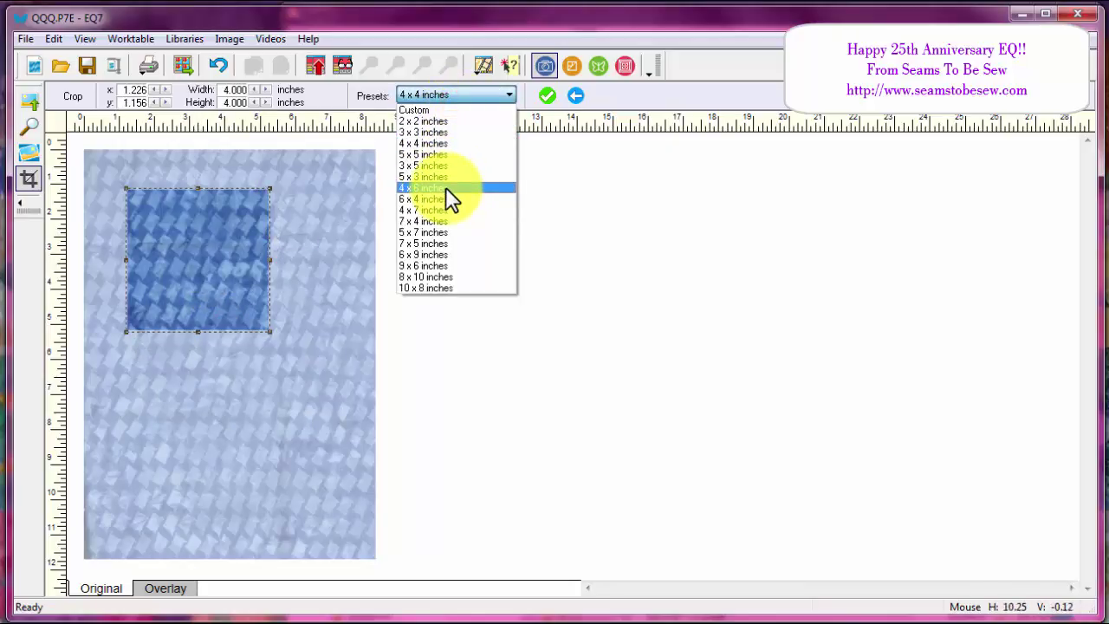
left_click(456, 154)
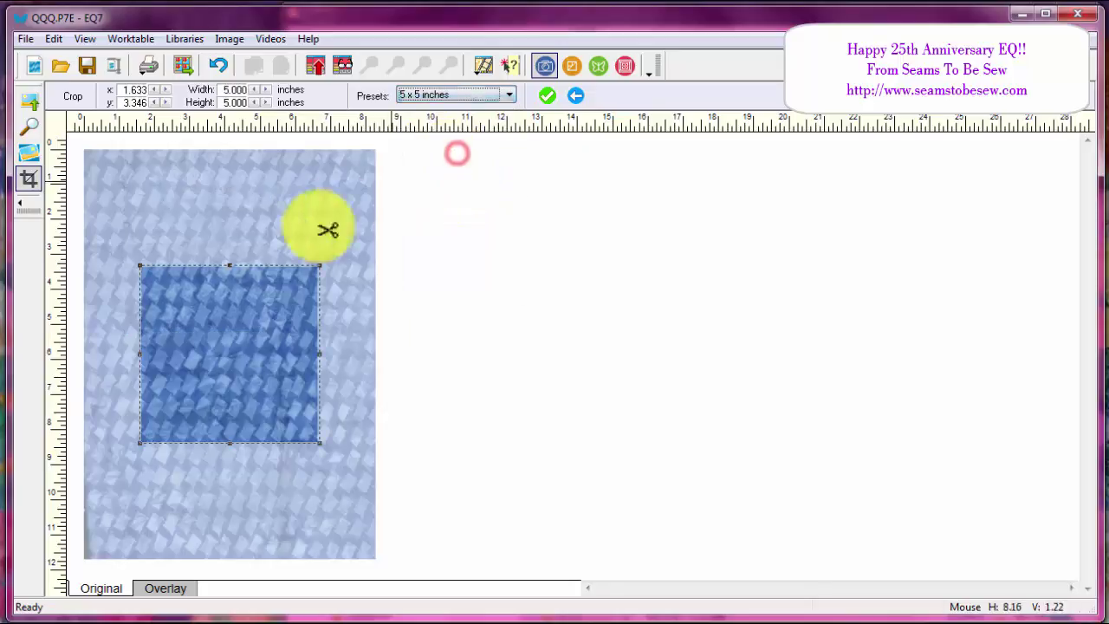
left_click_drag(253, 318, 245, 276)
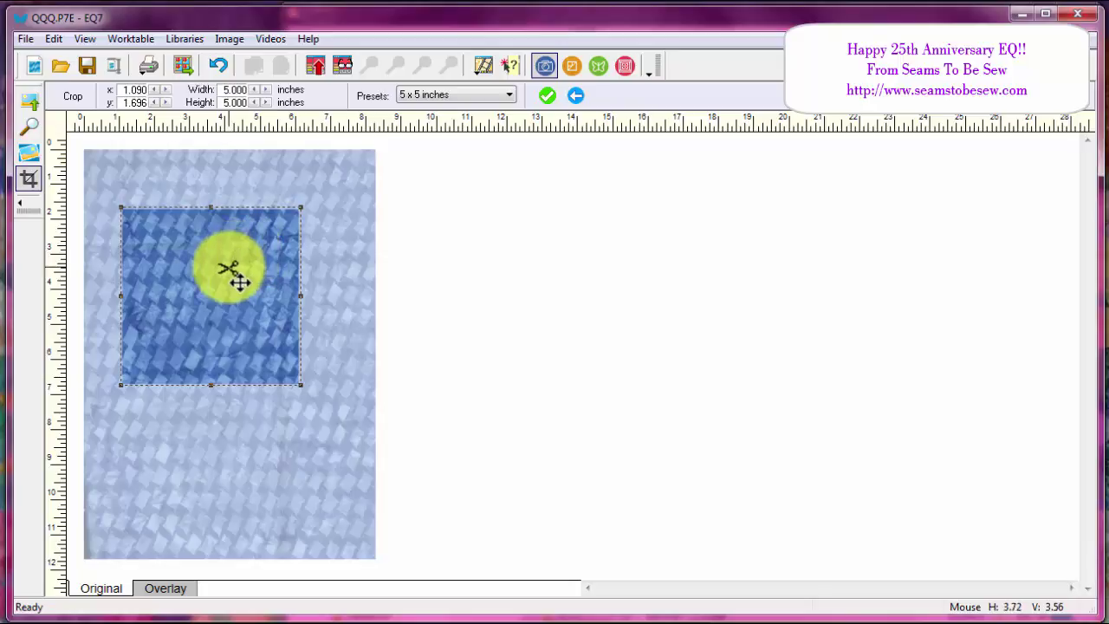
left_click_drag(239, 277, 248, 258)
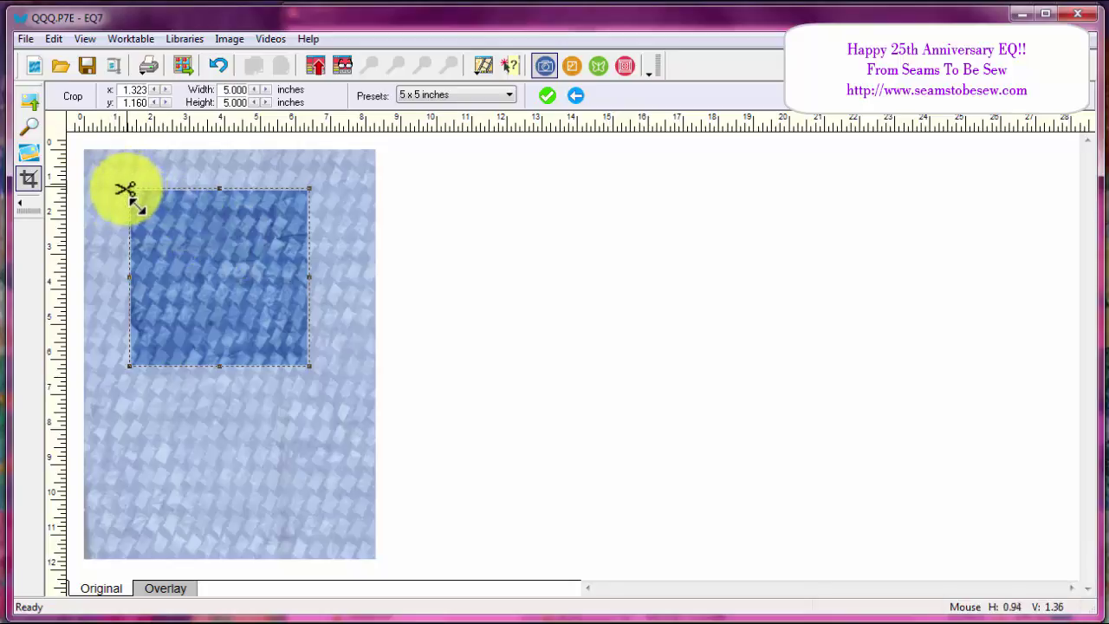
left_click_drag(194, 243, 191, 239)
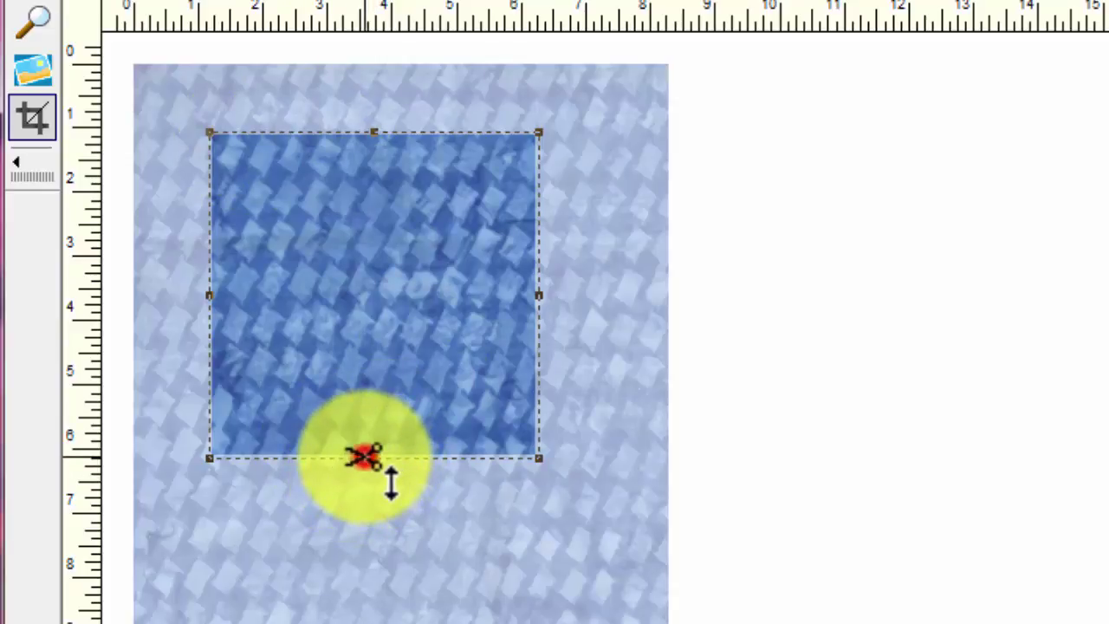
- Raise the crop frame's lower edge to align with the checkered rows, for a height of about 4.65 inches
left_click_drag(364, 456, 364, 425)
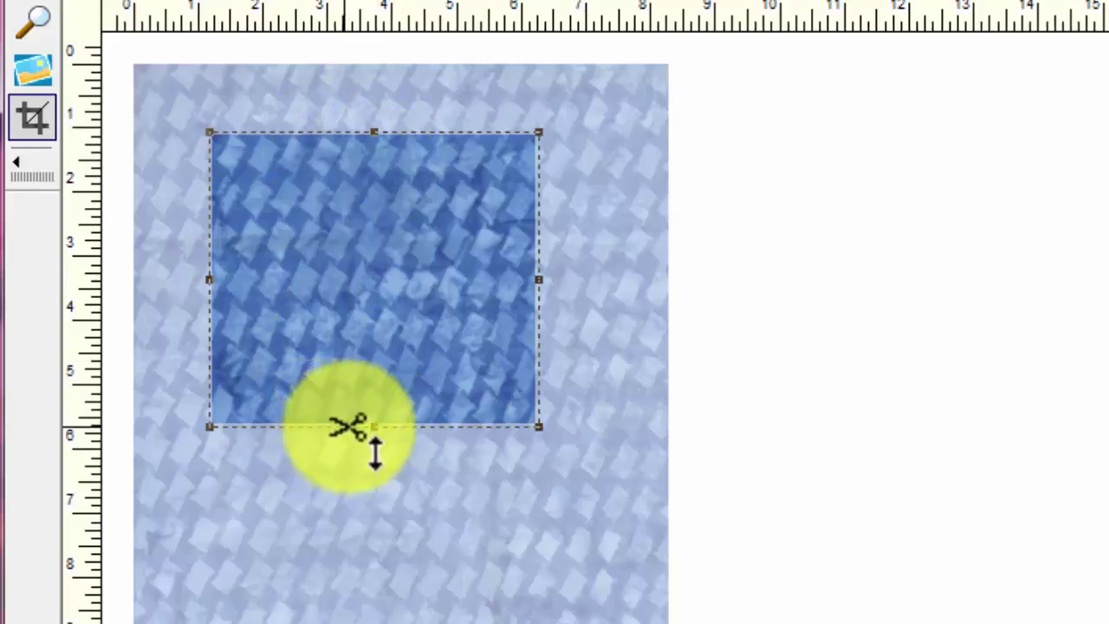
left_click_drag(364, 425, 370, 452)
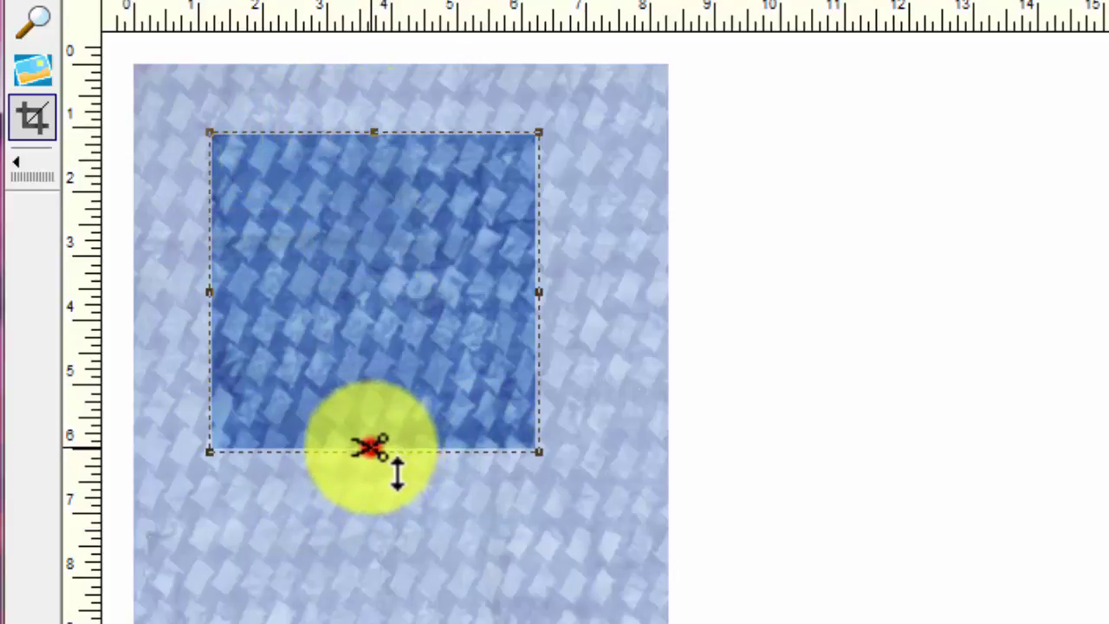
left_click_drag(370, 447, 372, 427)
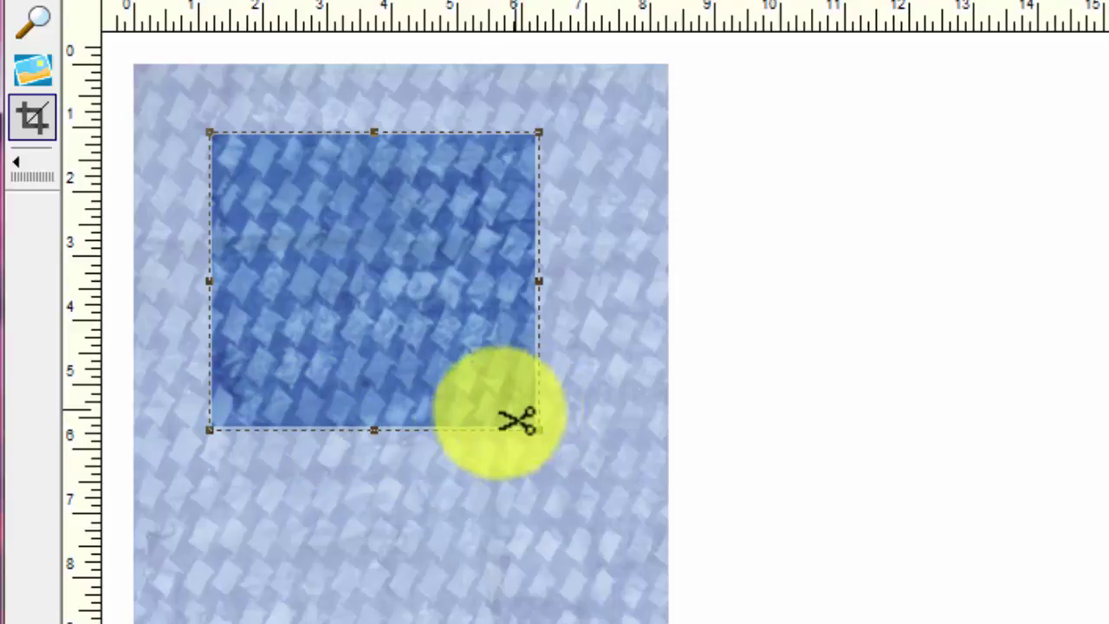
left_click_drag(362, 424, 357, 431)
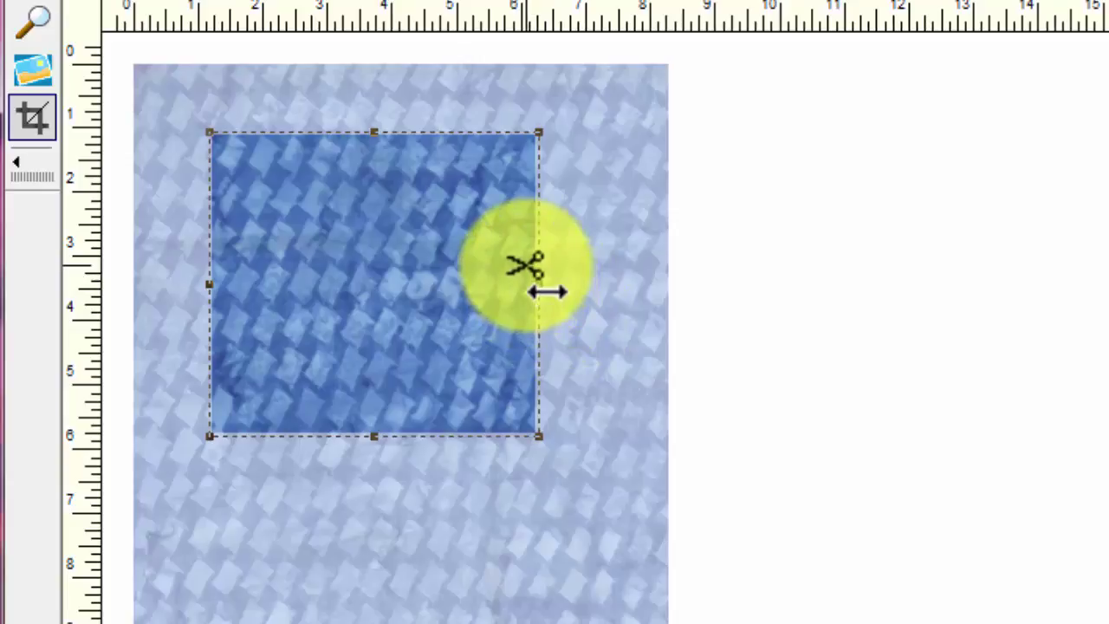
- Adjust the crop frame's right and left edges to a width of about 5.06 inches and apply the crop
left_click_drag(526, 265, 538, 267)
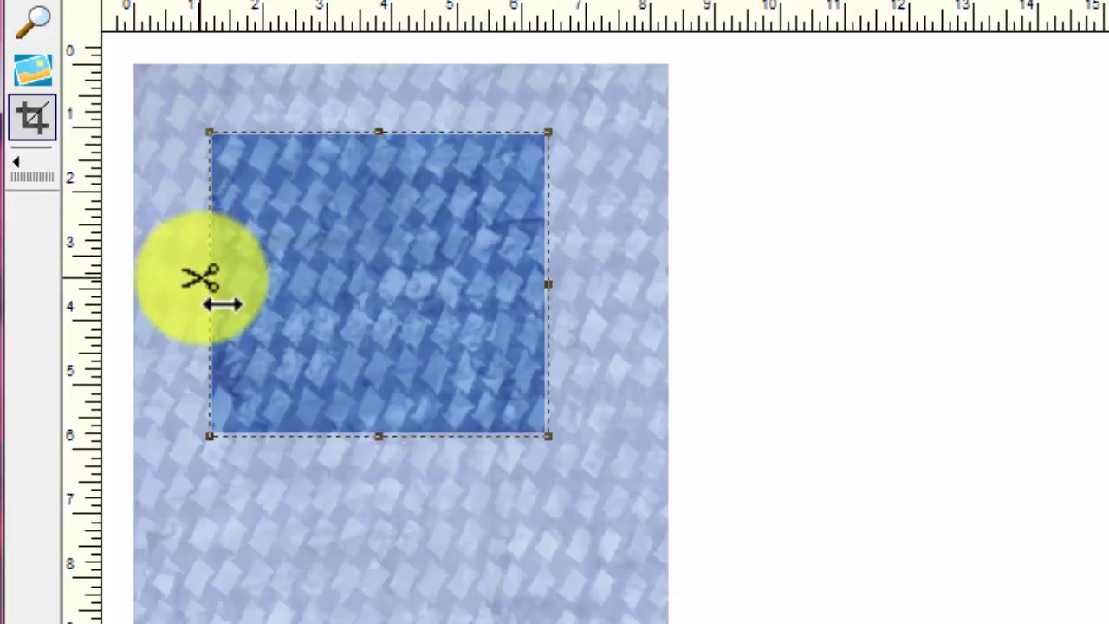
left_click_drag(224, 307, 231, 305)
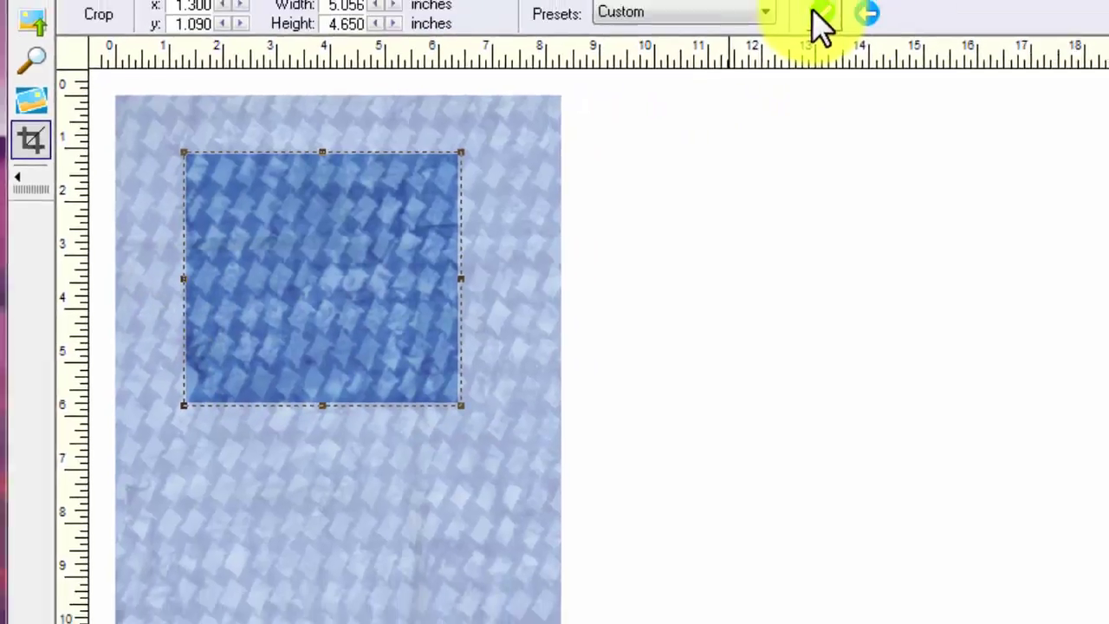
left_click(977, 0)
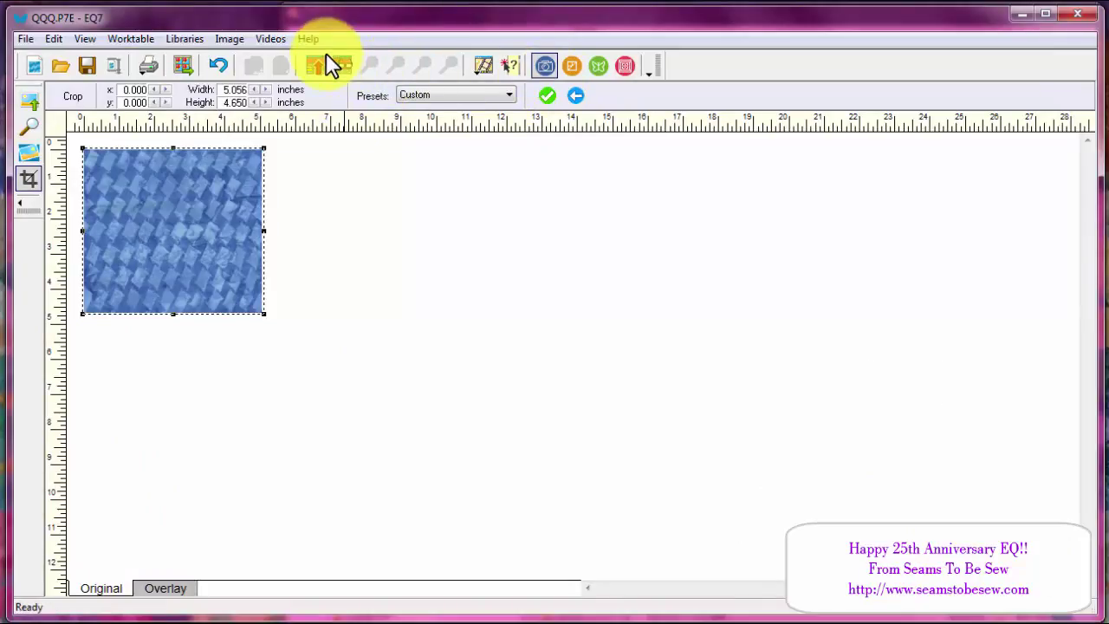
- Add the cropped blue batik image to the Sketchbook and return to coloring the block on the Block worktable
left_click(340, 64)
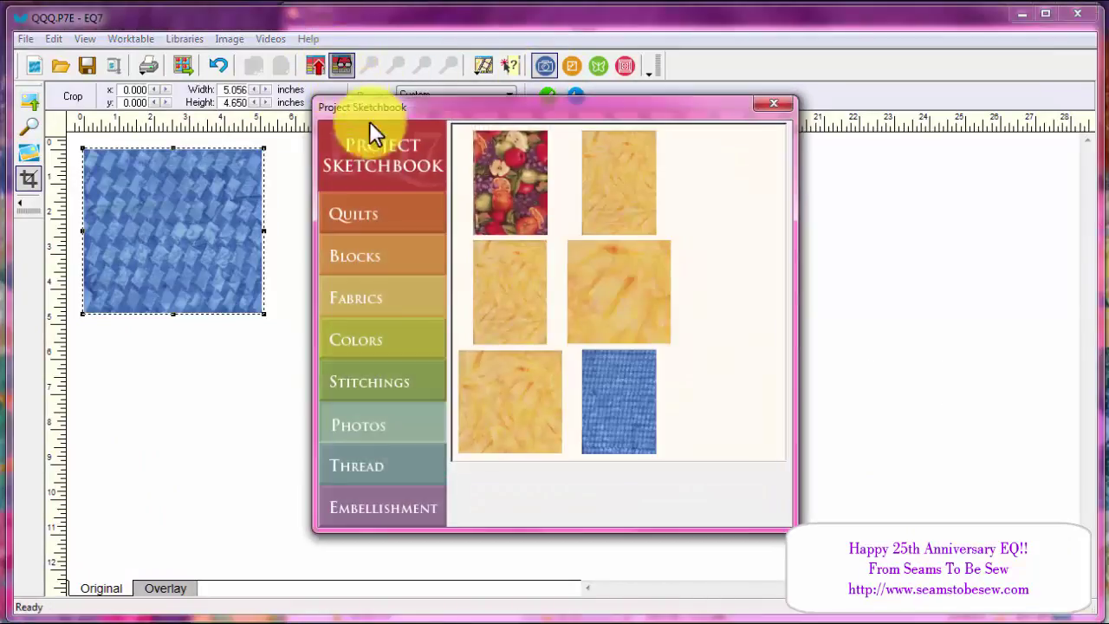
left_click(751, 469)
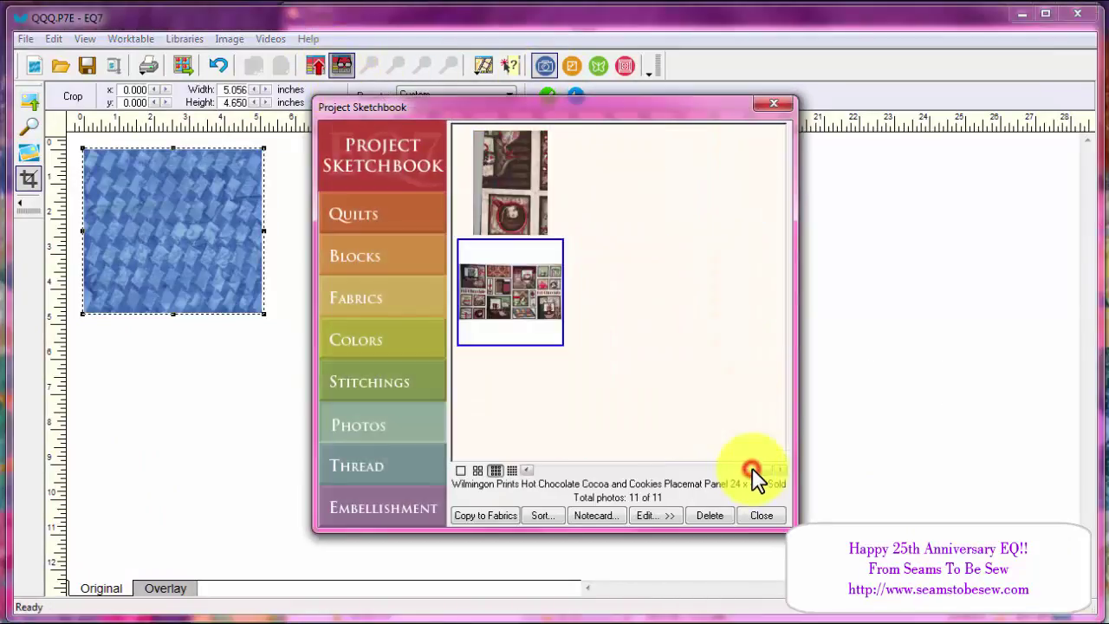
left_click(761, 515)
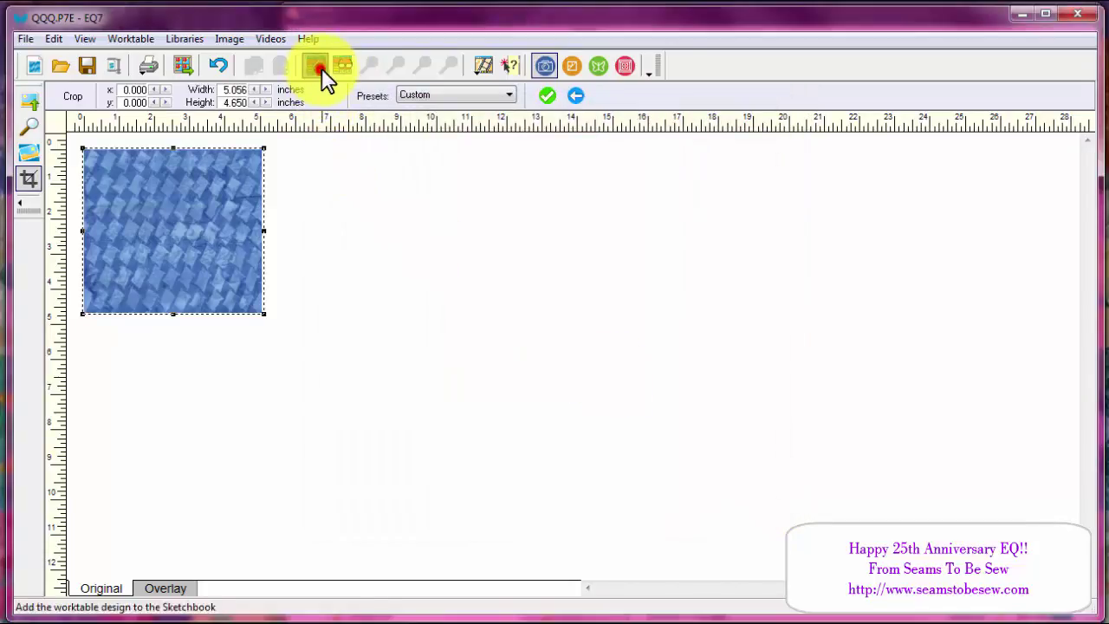
left_click(321, 67)
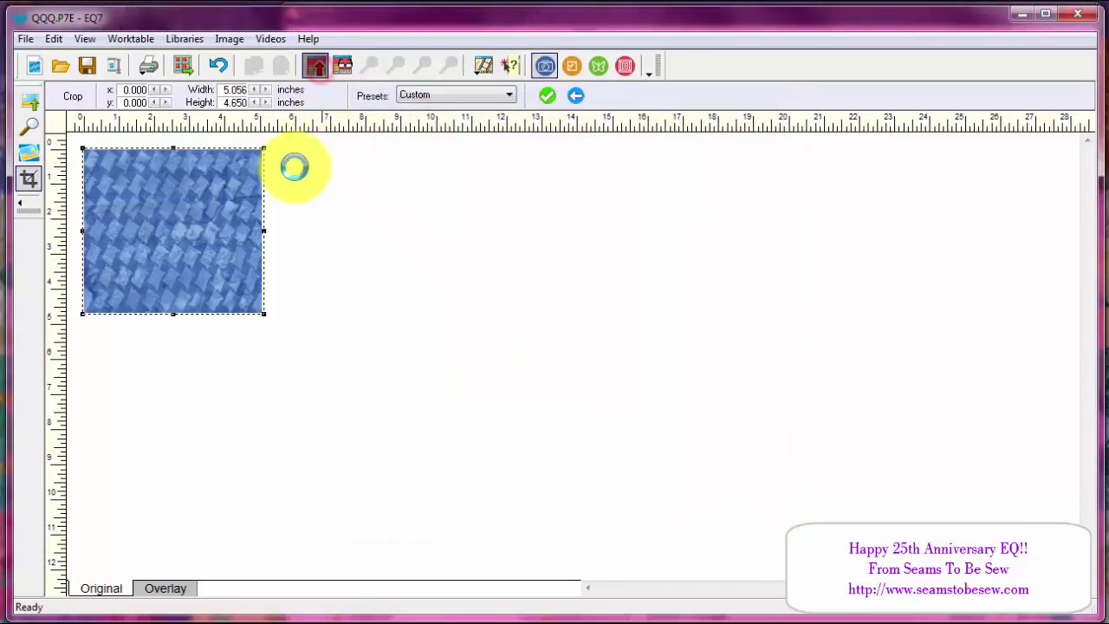
left_click(569, 68)
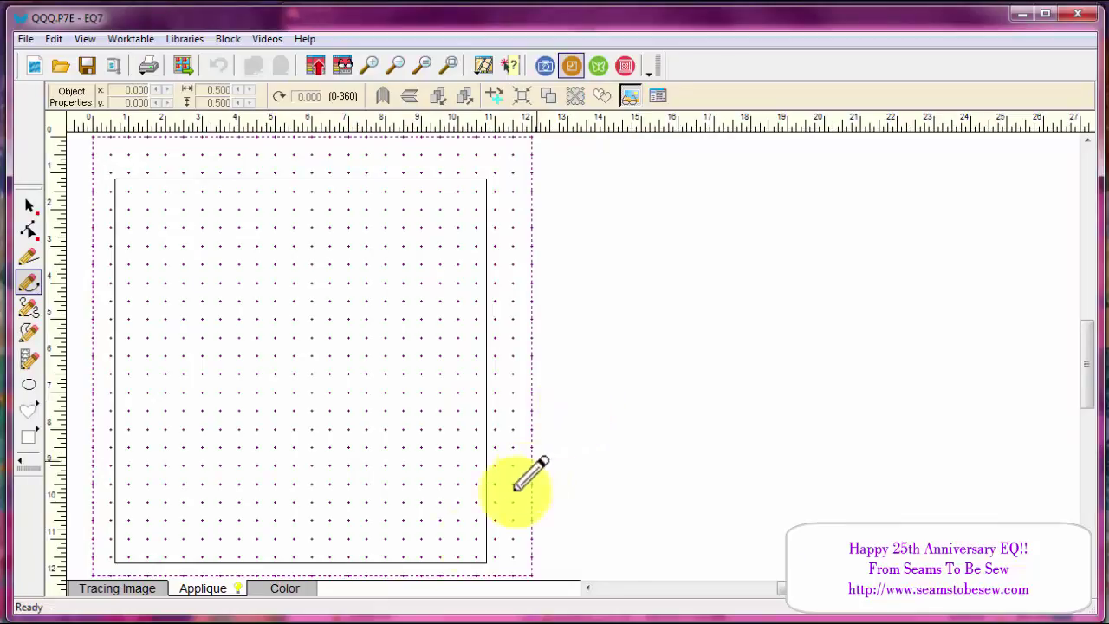
left_click(287, 593)
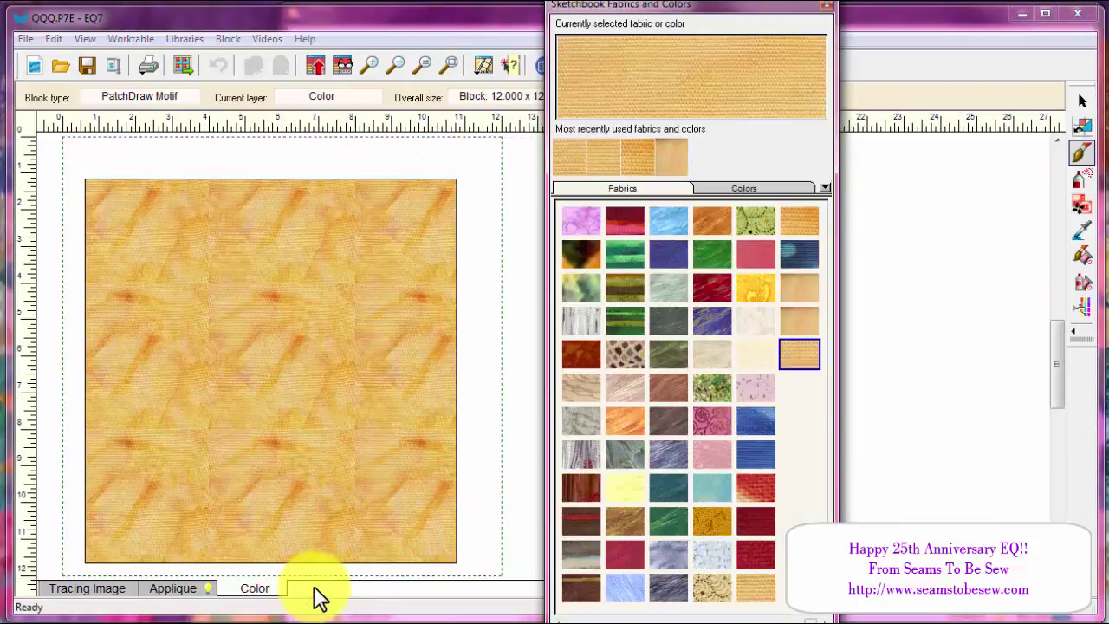
- Copy the cropped blue checkered batik photo to the Sketchbook fabrics and fill the block's square patch with it
left_click(344, 66)
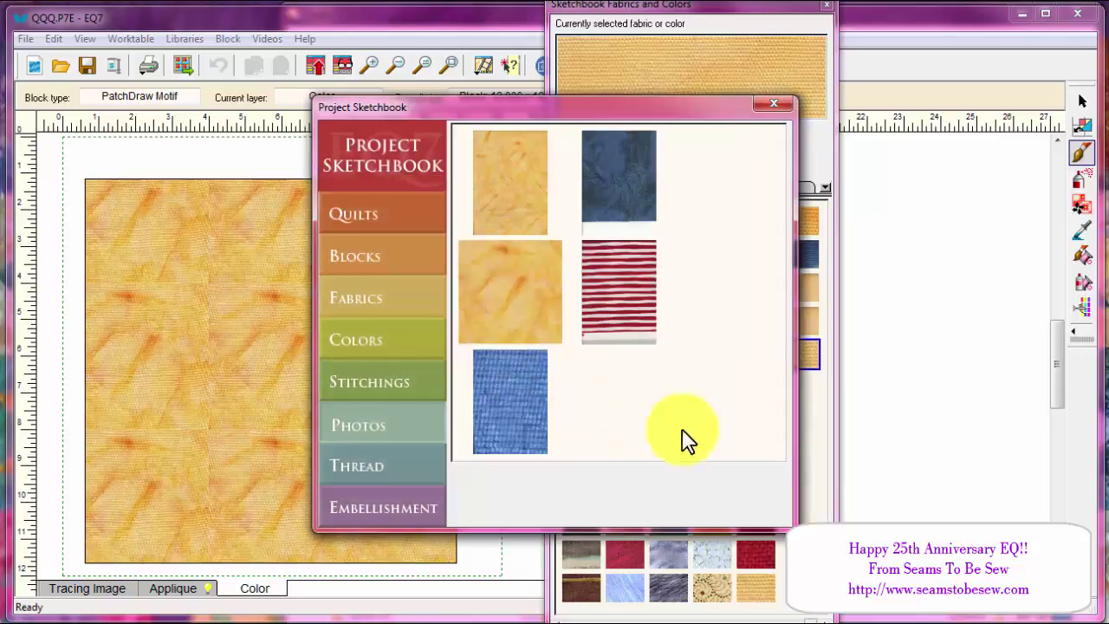
left_click(768, 473)
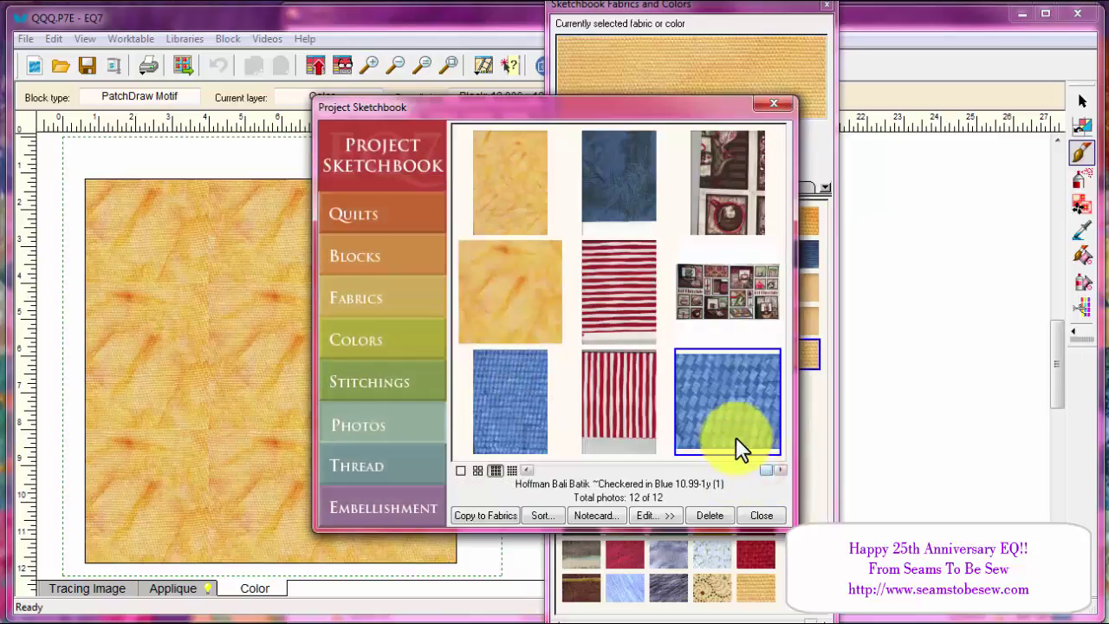
left_click(483, 515)
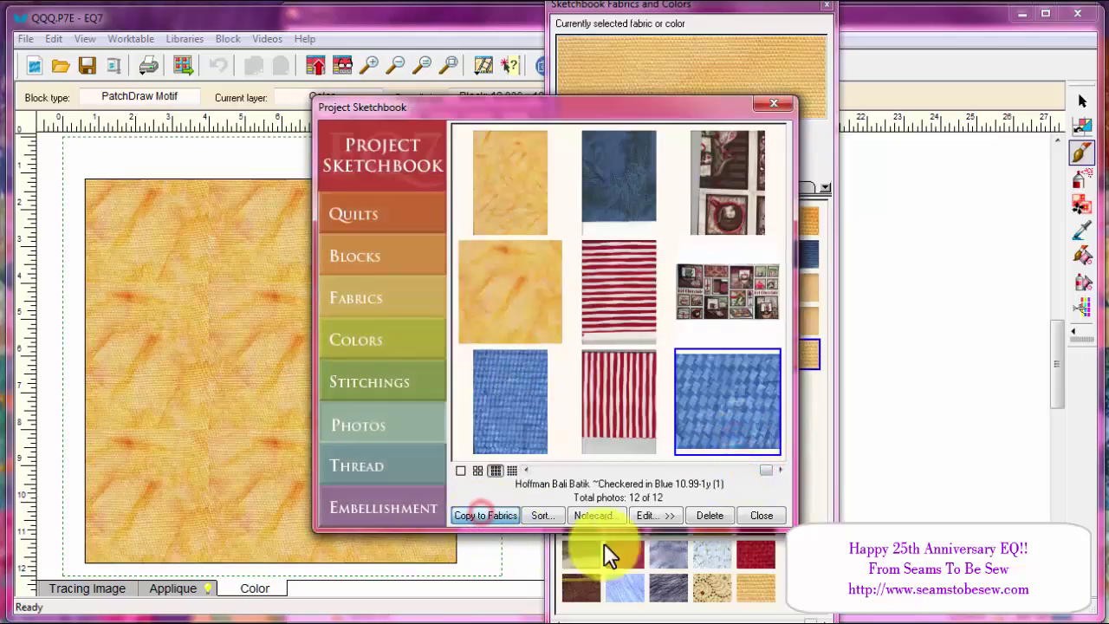
left_click(762, 515)
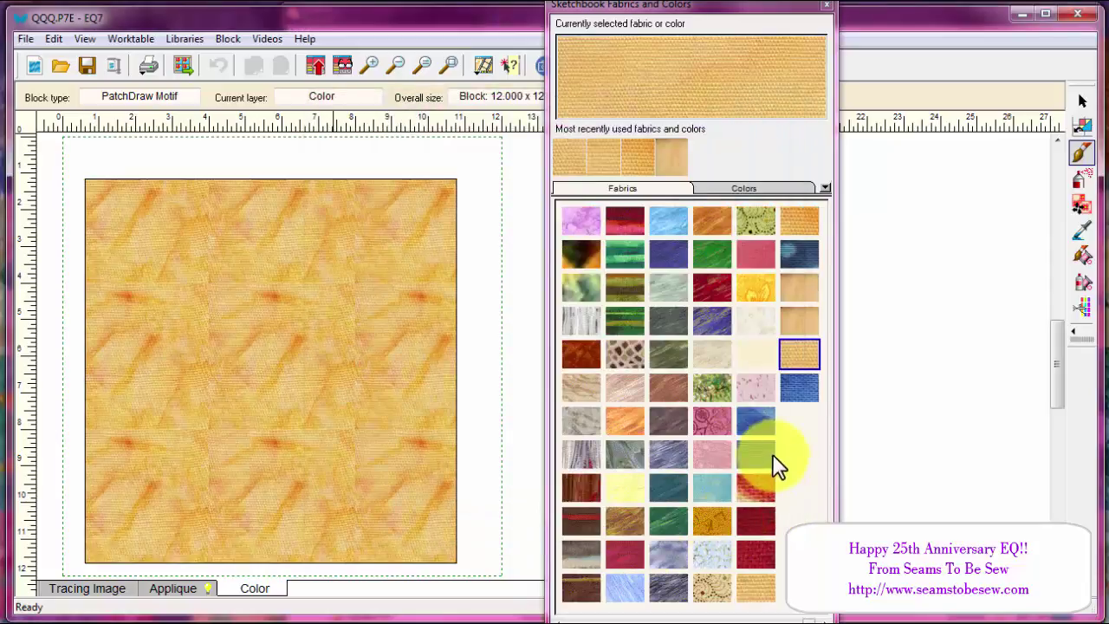
left_click(801, 385)
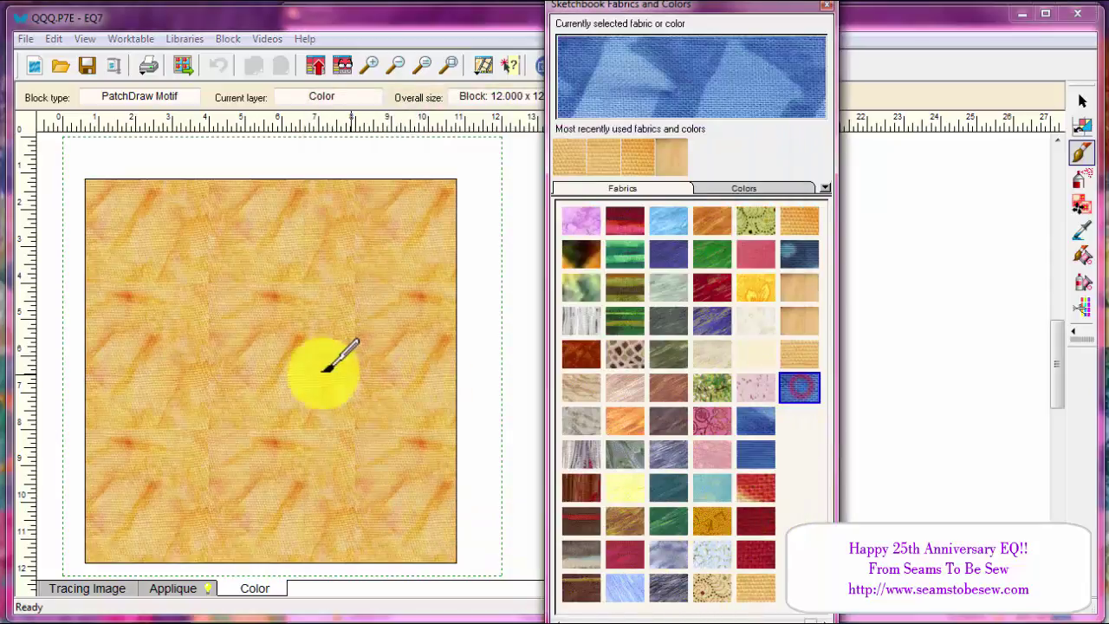
left_click(314, 372)
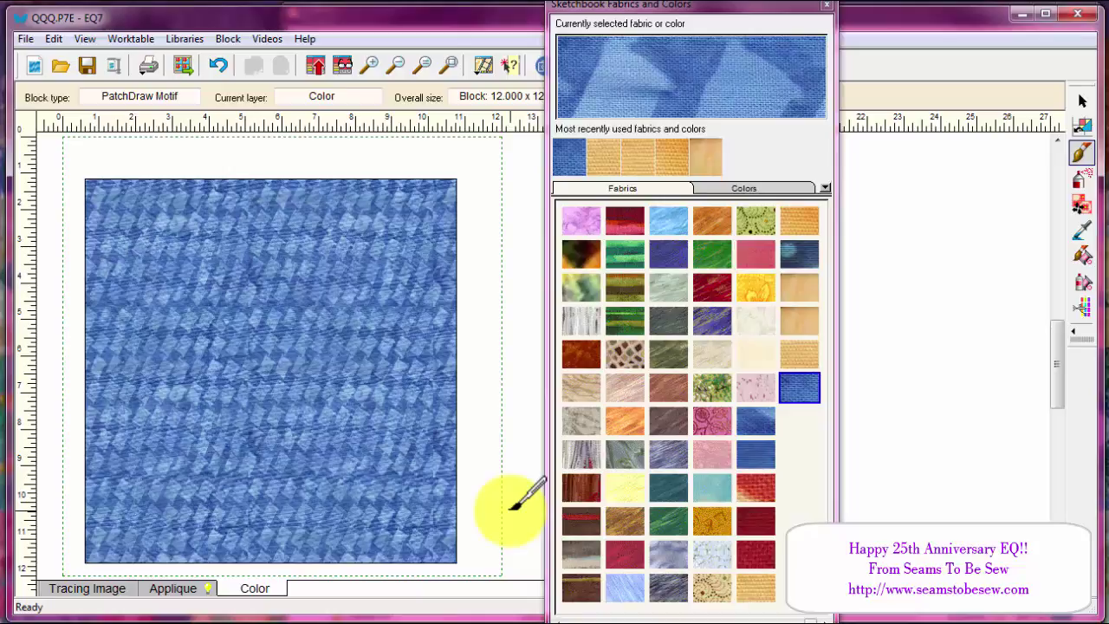
- Shrink the square patch on the Applique layer to about 5.08 x 5.27 inches and show it in color, clear of the fabric palette
left_click(161, 589)
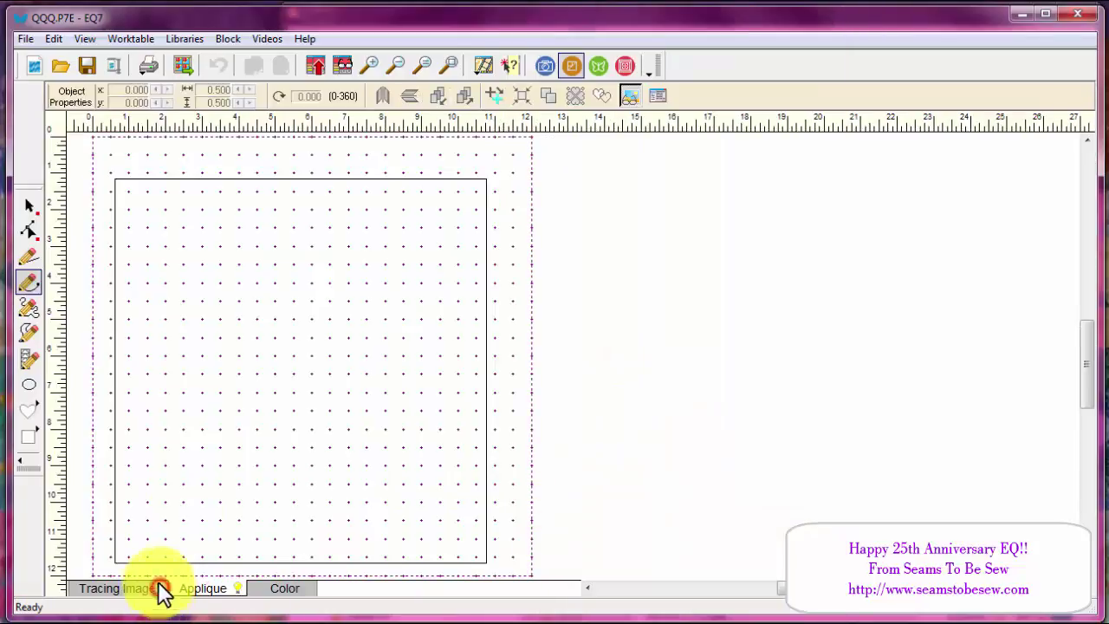
left_click(31, 207)
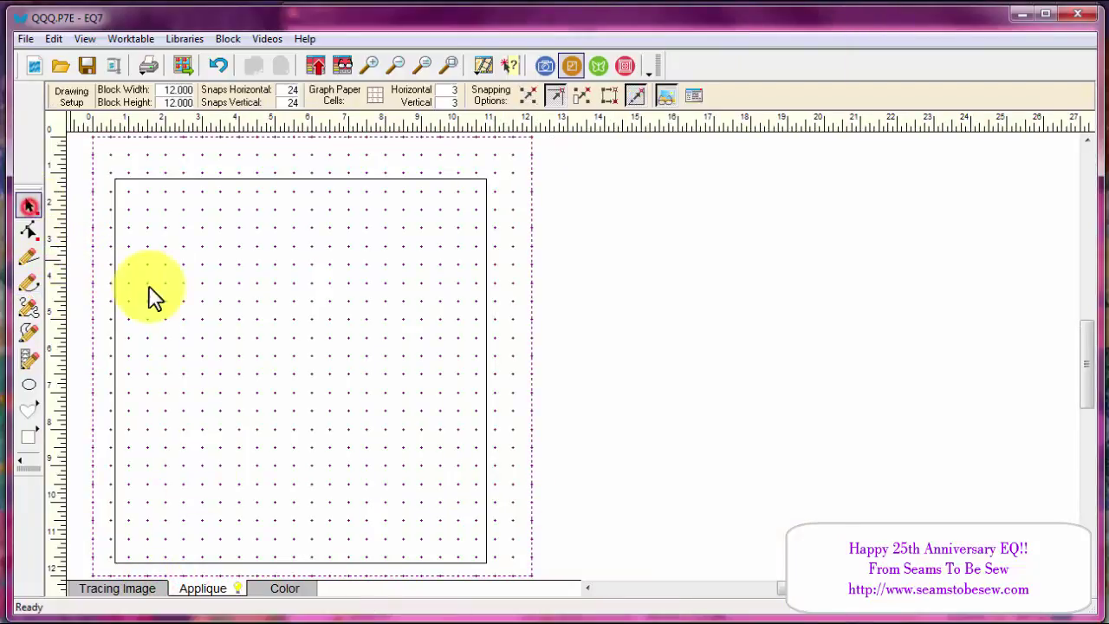
left_click(225, 179)
left_click_drag(491, 565, 303, 364)
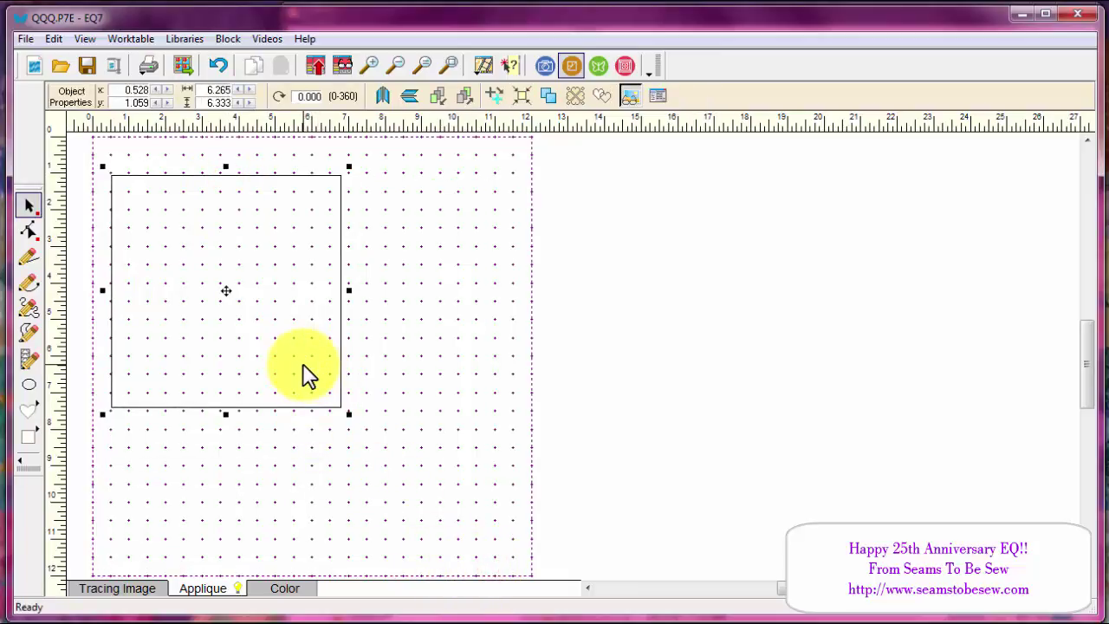
left_click(342, 411)
left_click(335, 401)
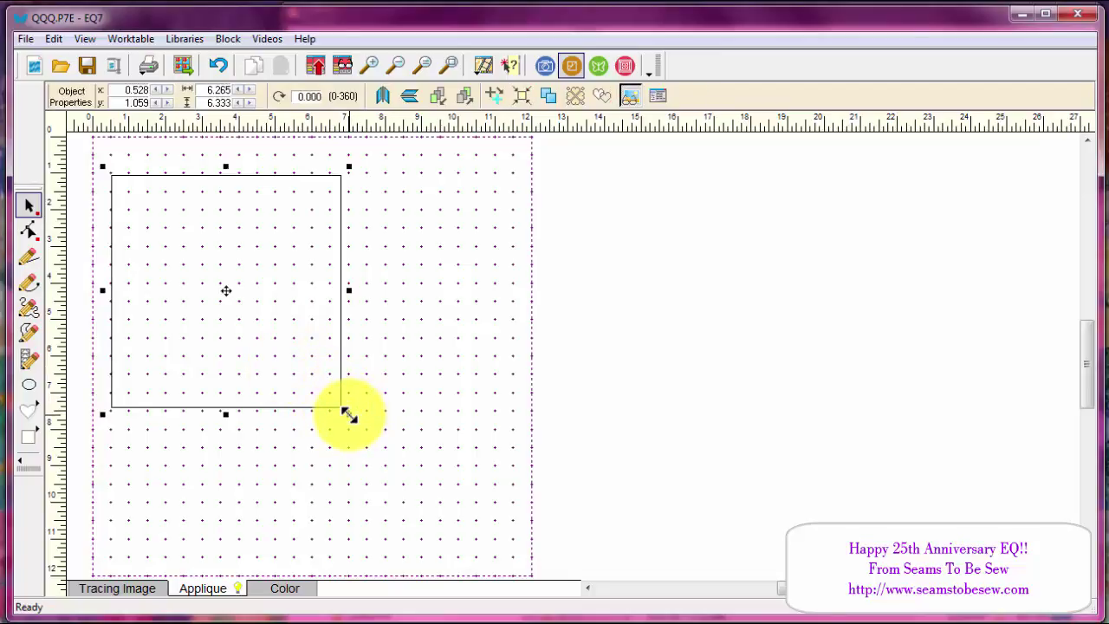
left_click_drag(349, 414, 294, 370)
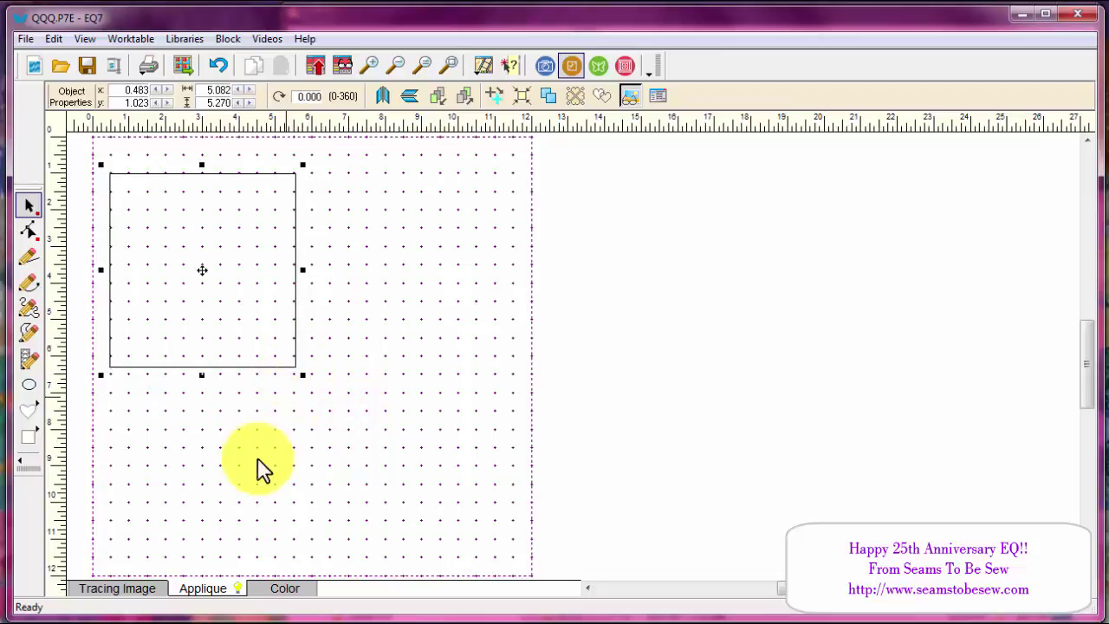
left_click(284, 588)
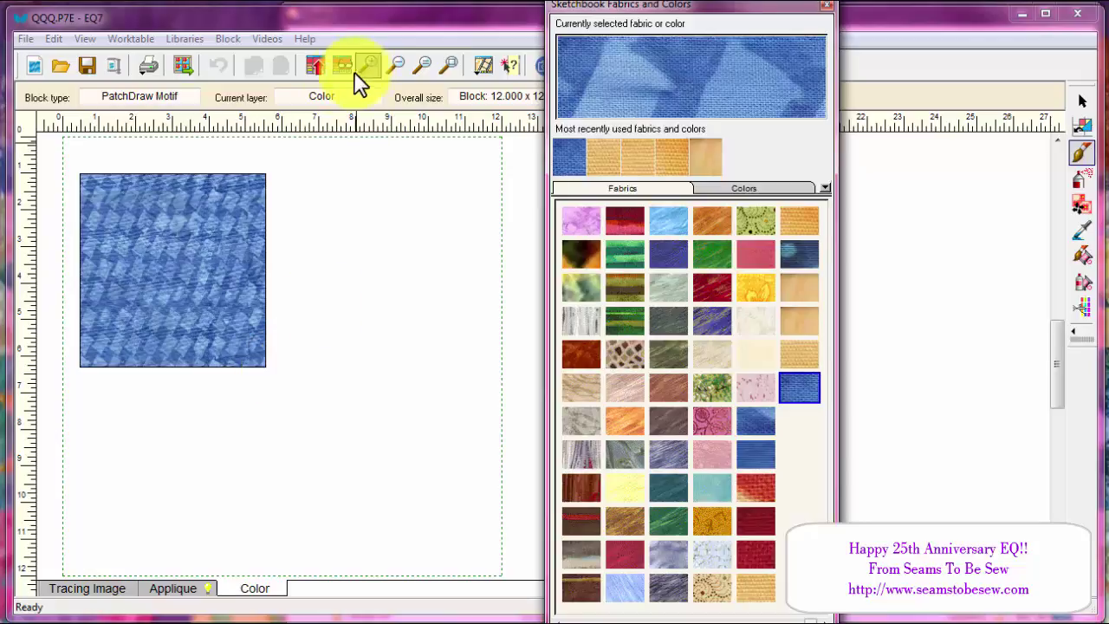
left_click_drag(579, 10, 733, 20)
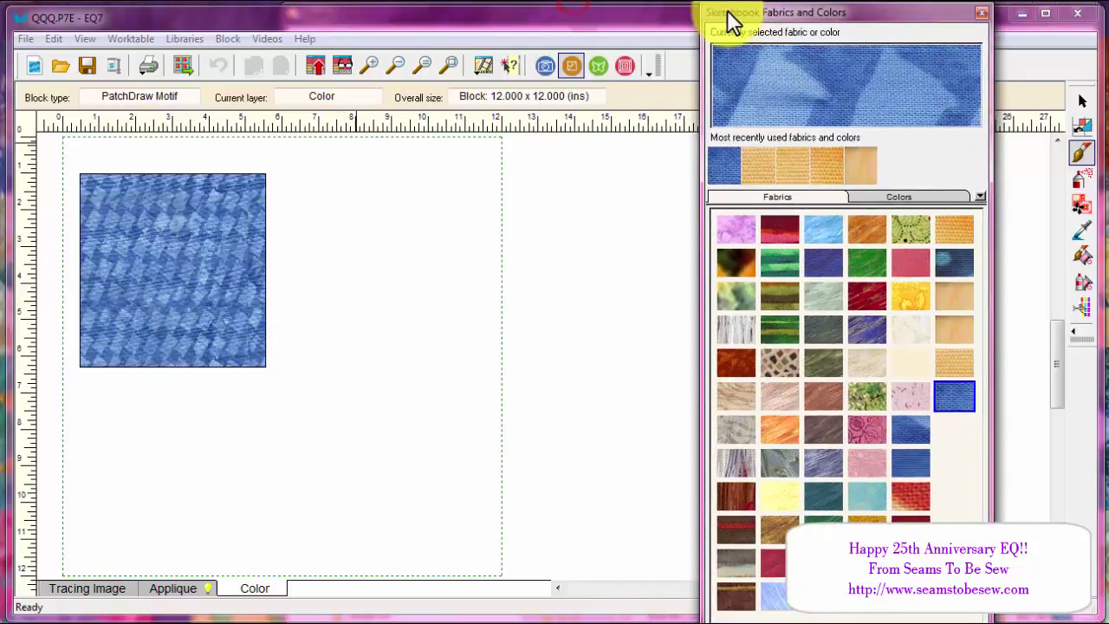
- Open the original Hancock Fabrics Fruit photo from the Project Sketchbook on the Image worktable
left_click(543, 64)
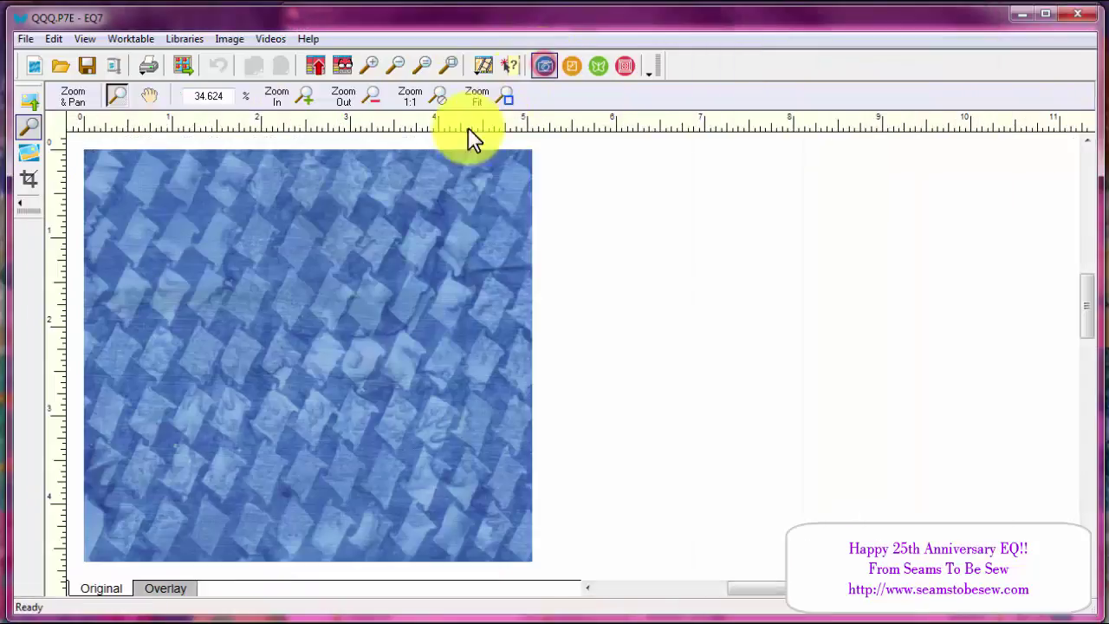
left_click(342, 69)
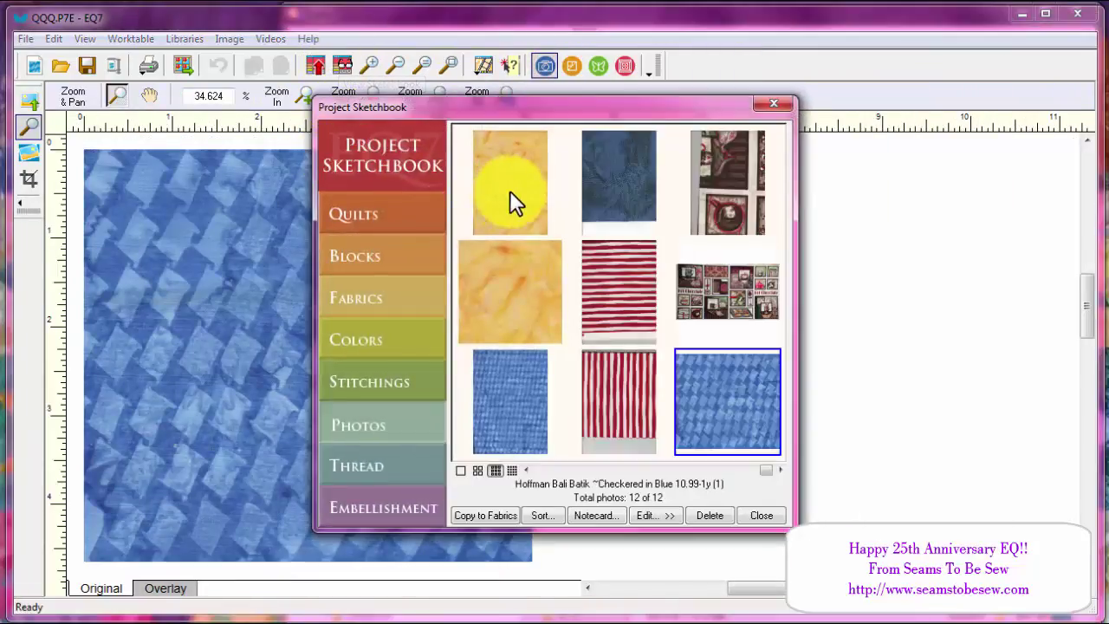
left_click(558, 475)
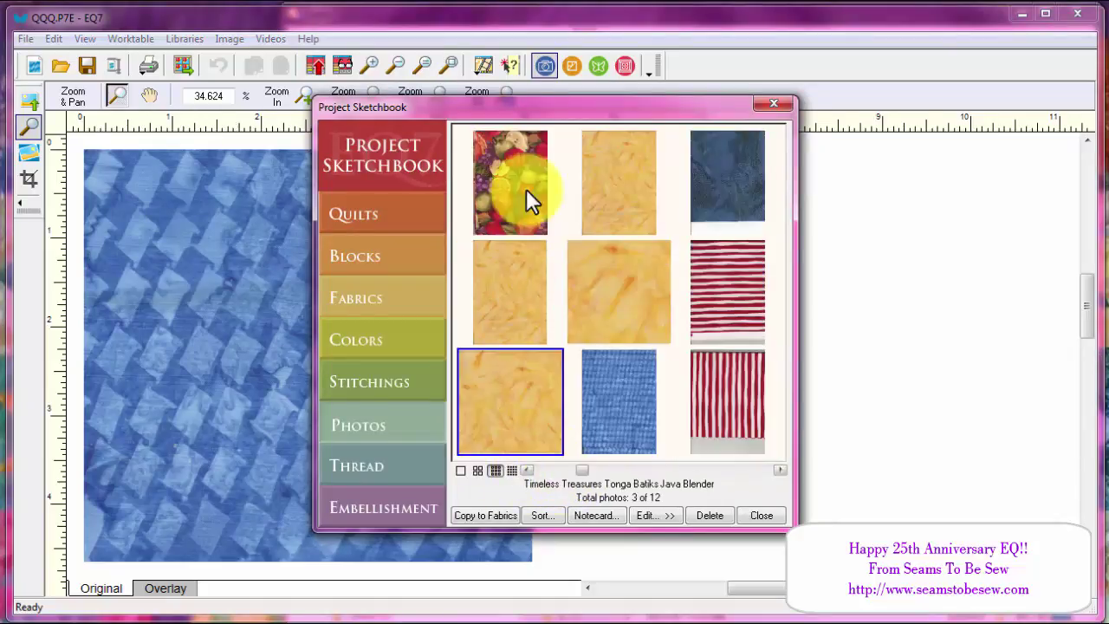
left_click(526, 186)
left_click(655, 514)
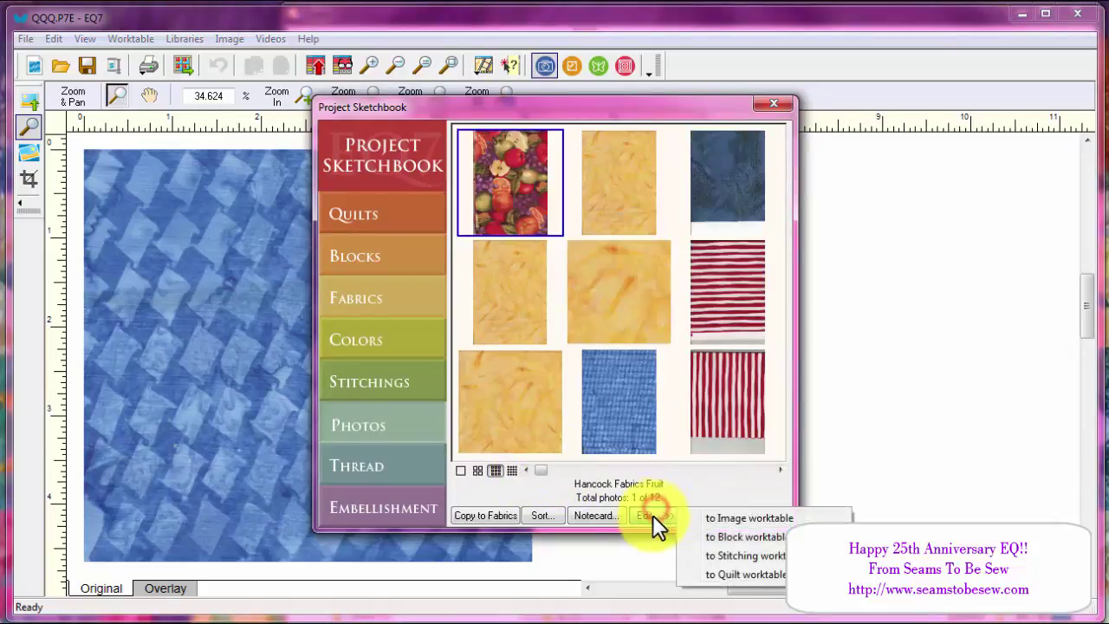
left_click(721, 518)
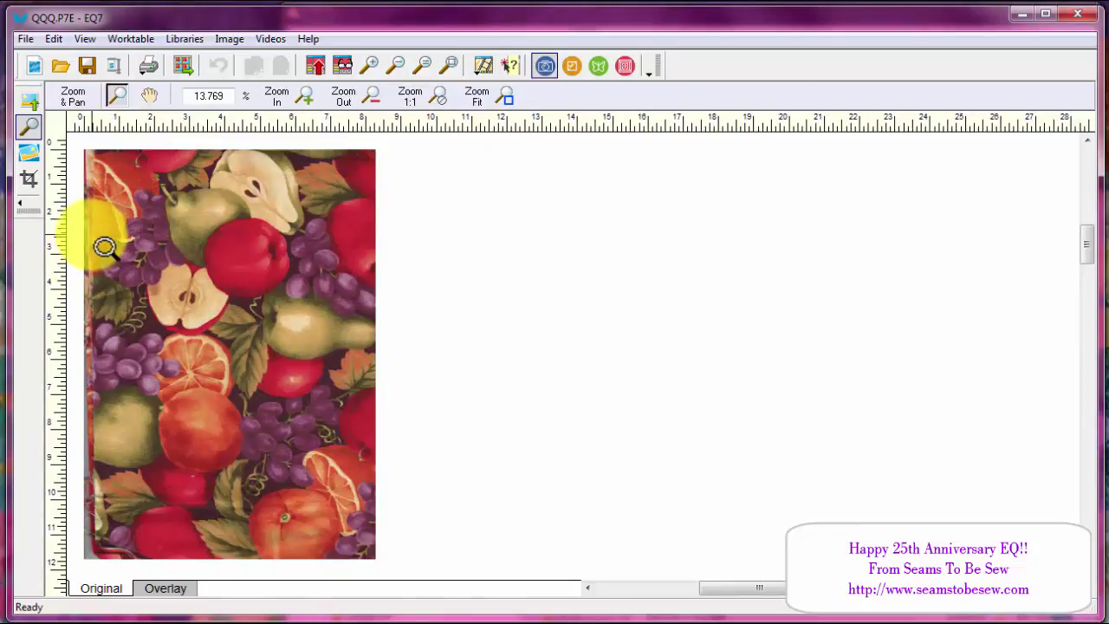
- Reduce the crop frame to about 6.24 x 6.63 inches over the upper part of the fruit fabric scan
left_click(32, 184)
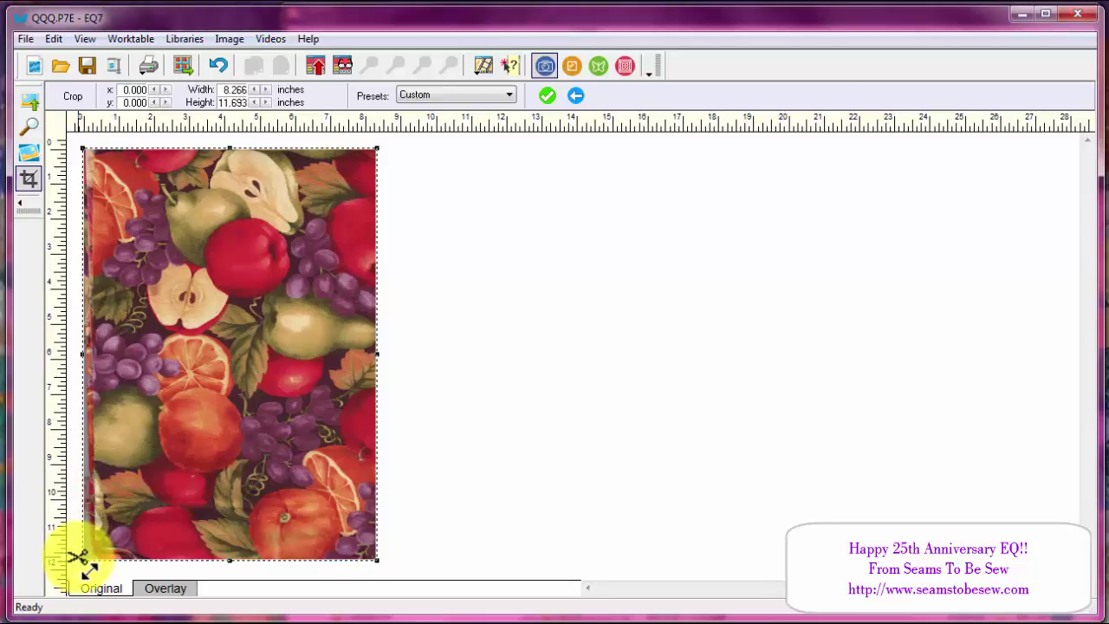
left_click_drag(83, 558, 149, 438)
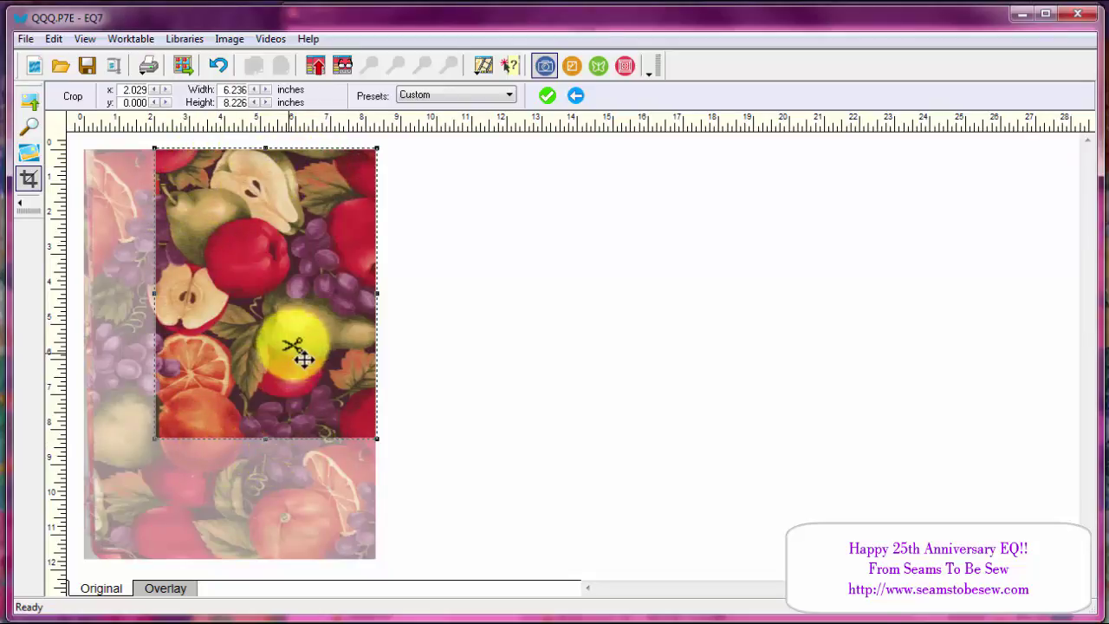
left_click_drag(302, 301, 297, 317)
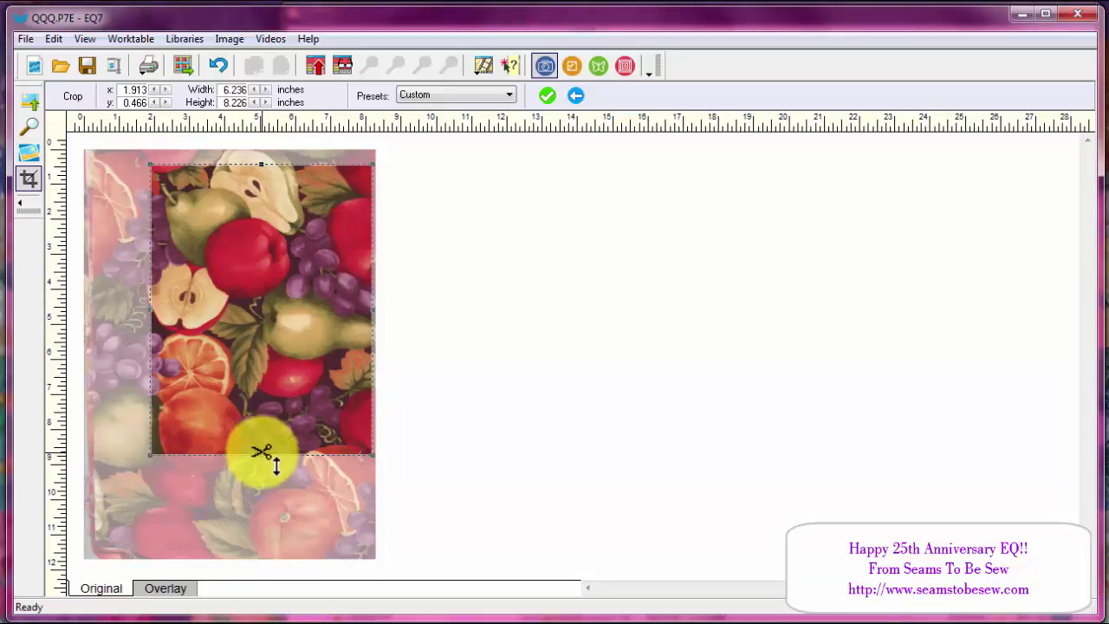
left_click_drag(276, 465, 272, 425)
left_click_drag(302, 298, 265, 291)
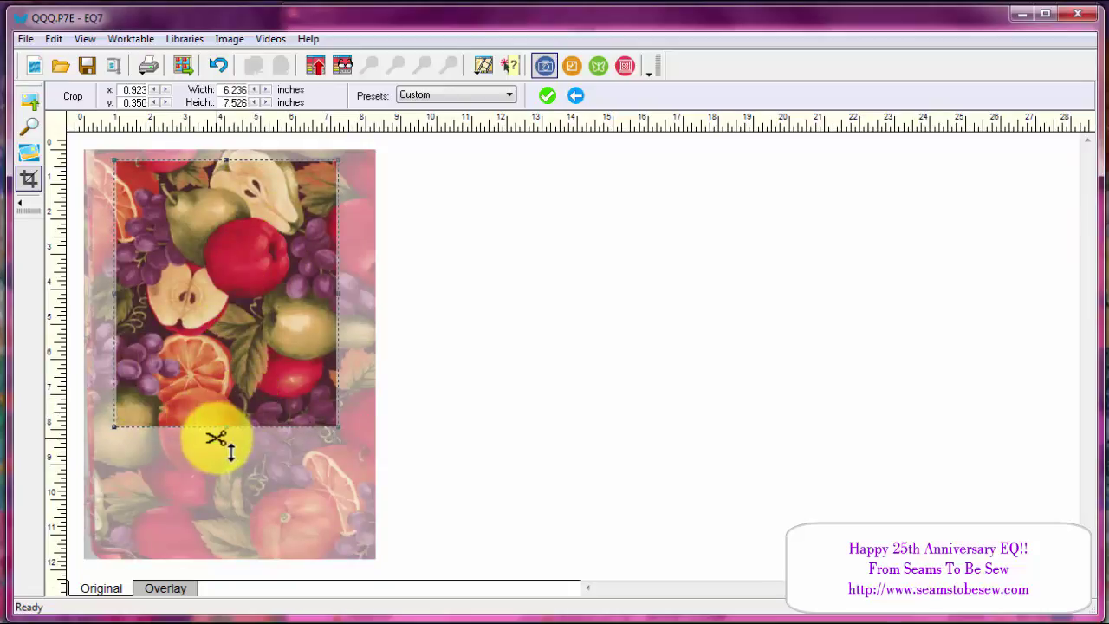
left_click_drag(227, 427, 225, 396)
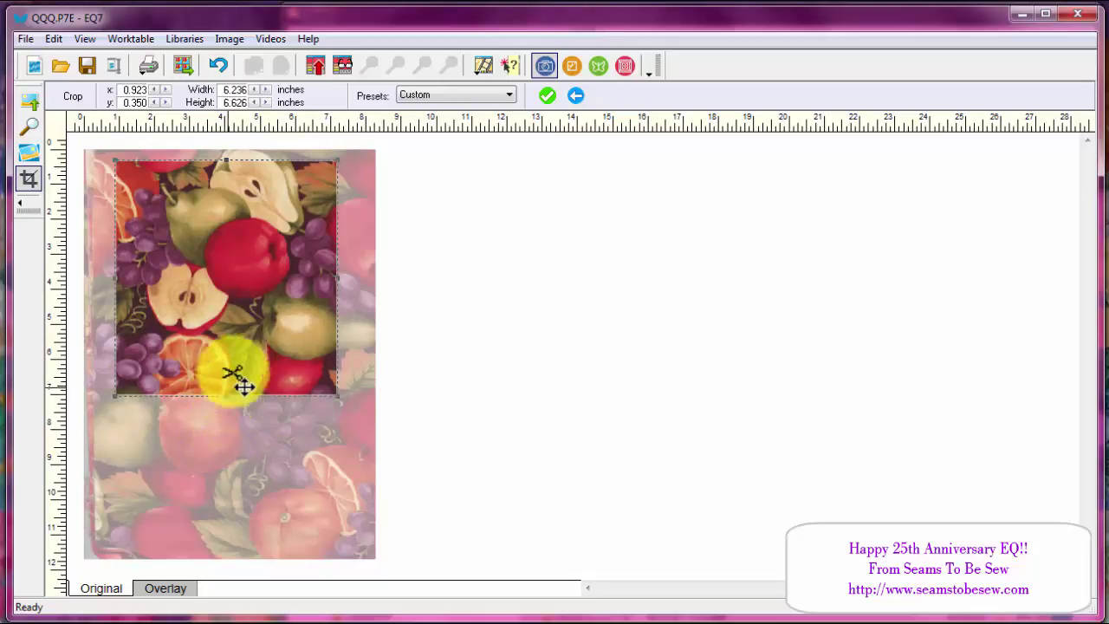
- Reposition the crop frame at the scan's upper edge, adjust it to about 5.79 x 6.97 inches, and apply the crop
left_click_drag(253, 352, 255, 346)
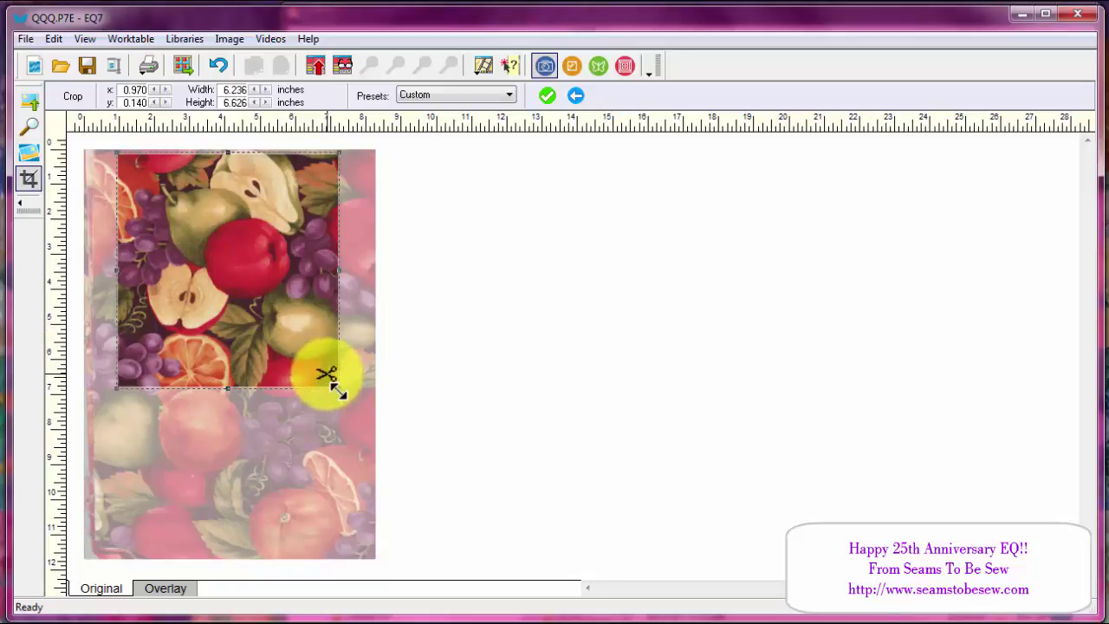
left_click_drag(265, 358, 278, 354)
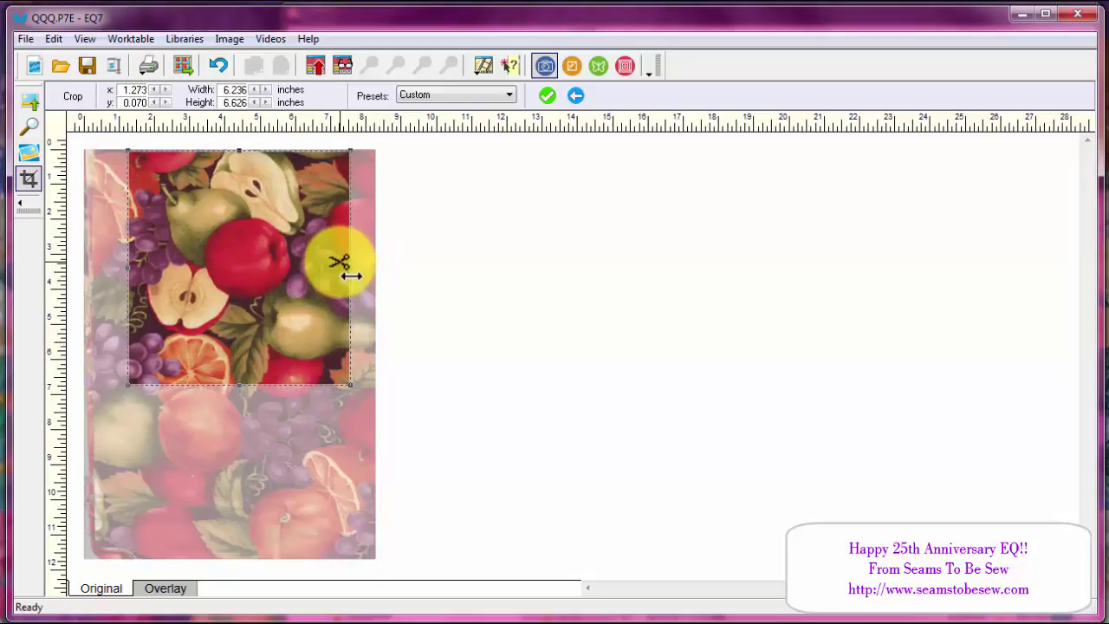
left_click_drag(347, 275, 335, 251)
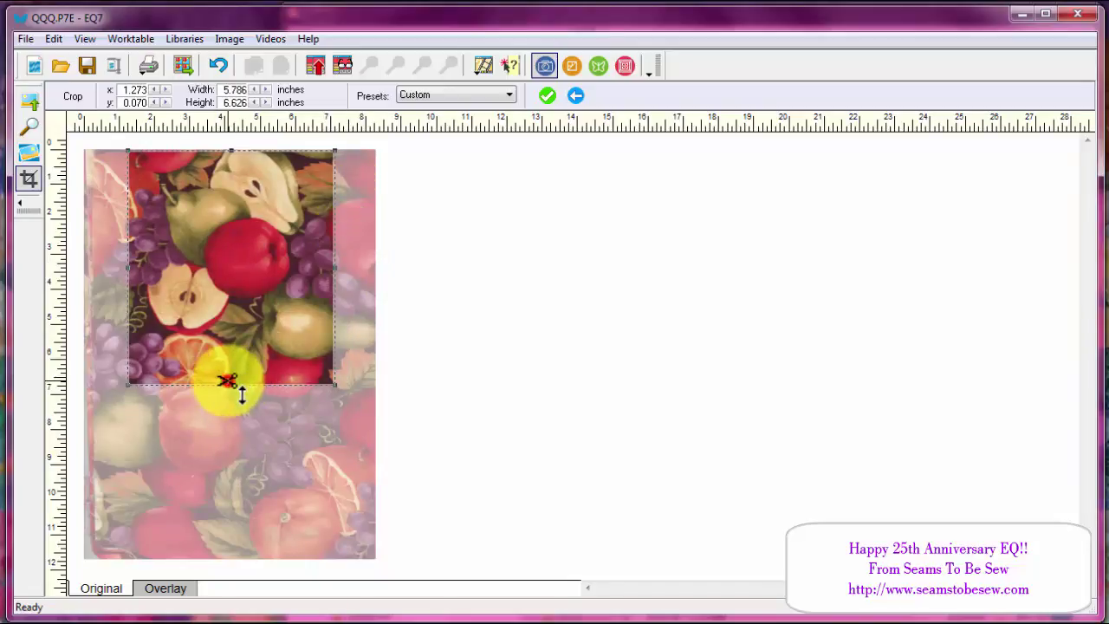
left_click_drag(227, 386, 227, 397)
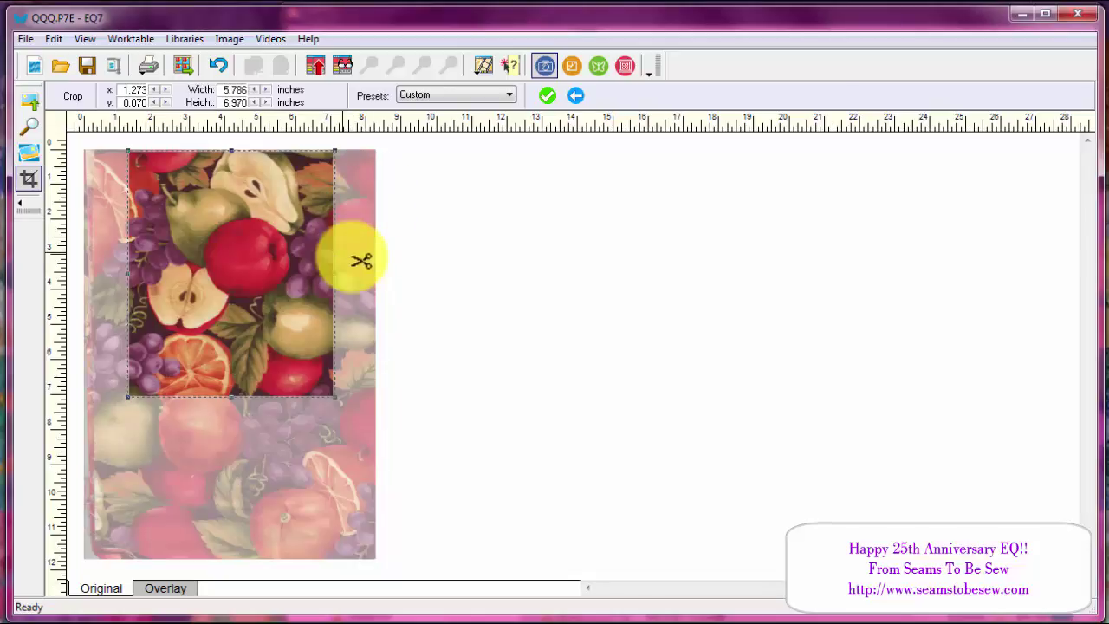
left_click(548, 97)
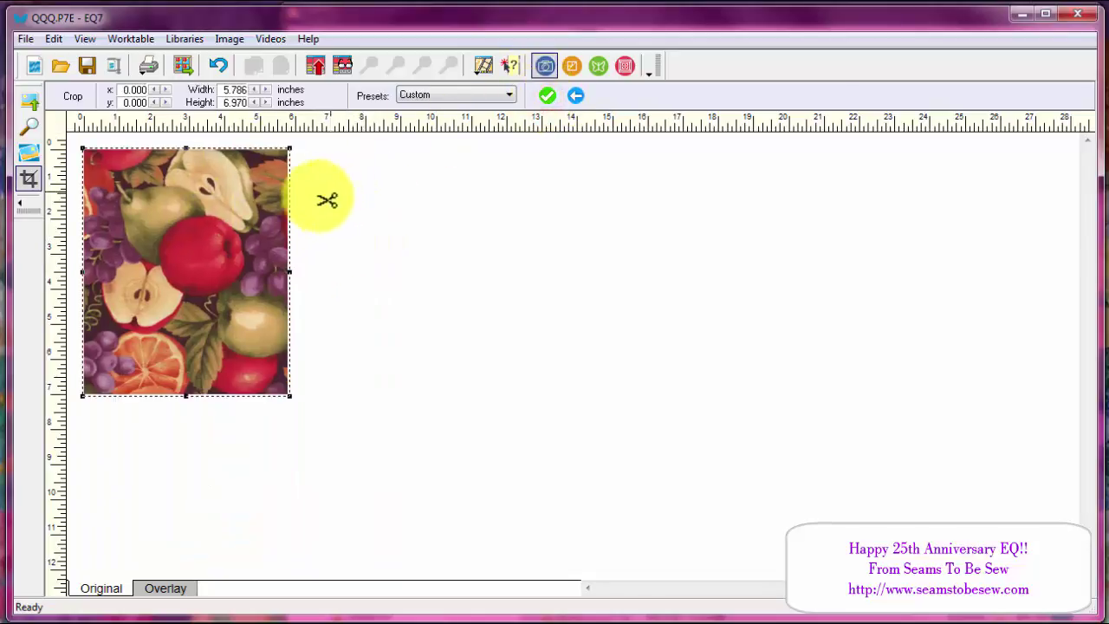
- Add the cropped fruit image to the Sketchbook and copy it to the Sketchbook fabrics
left_click(324, 63)
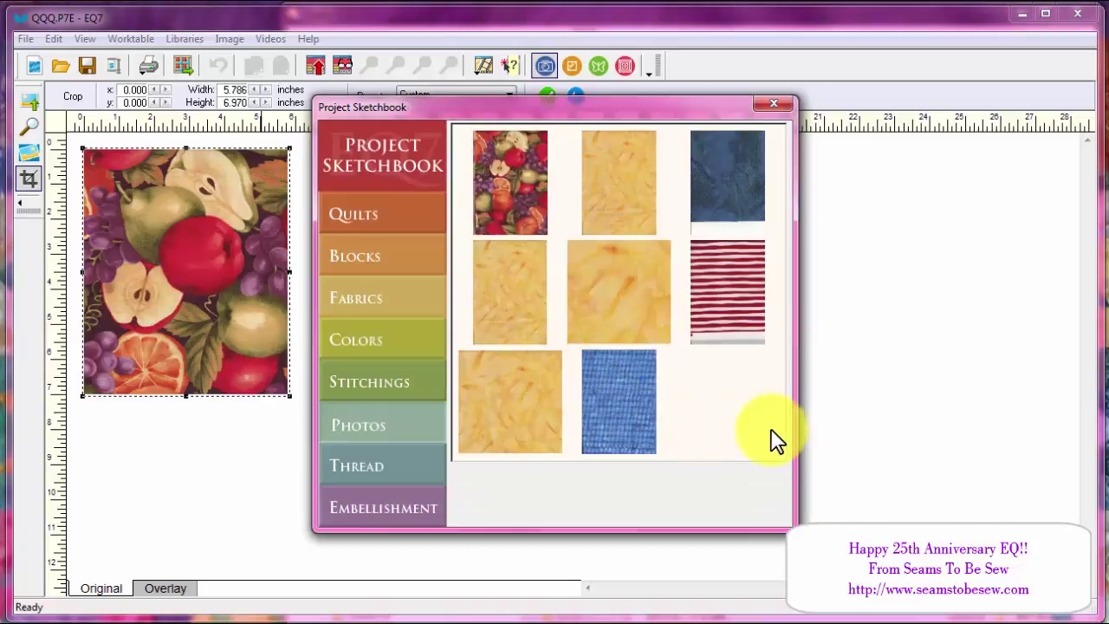
left_click(763, 471)
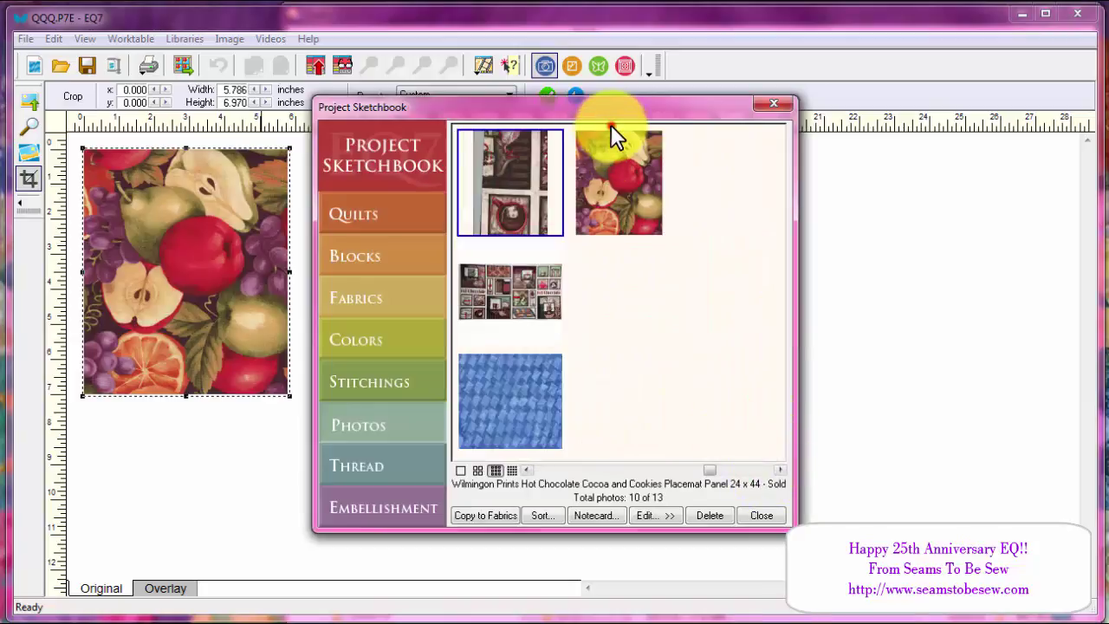
left_click(606, 168)
left_click(485, 518)
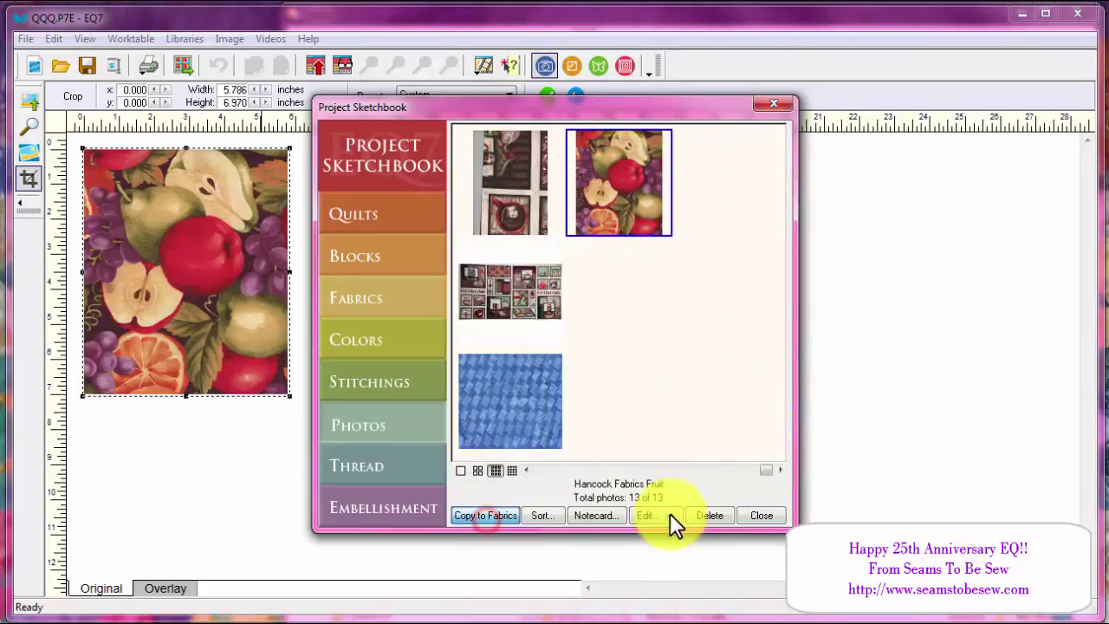
left_click(761, 516)
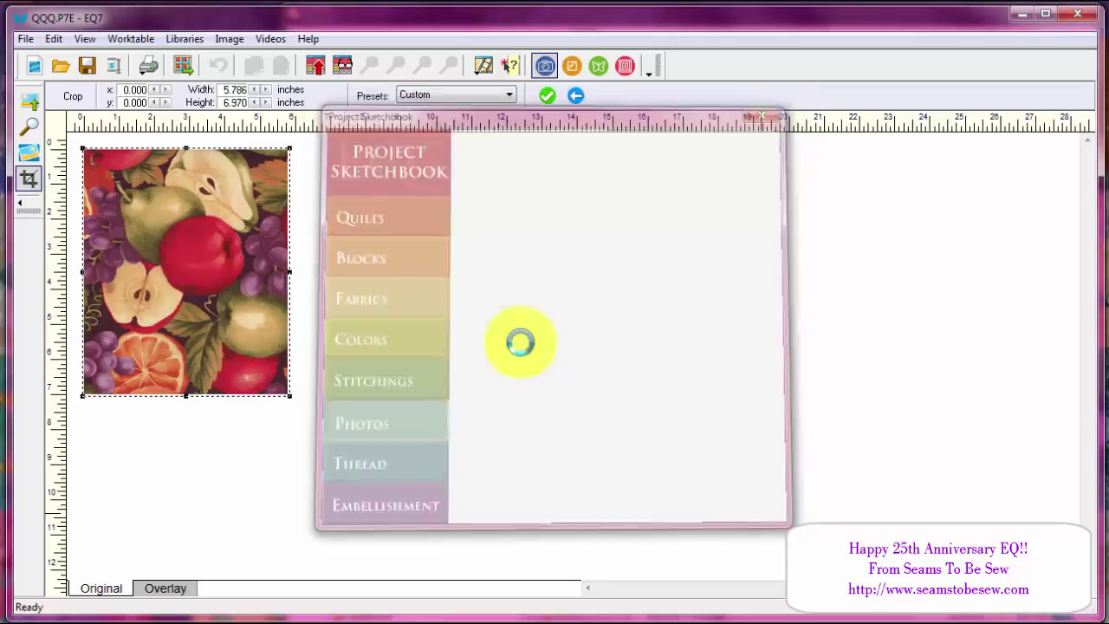
- Fill the square patch on the Block worktable with the newly cropped fruit fabric
left_click(572, 66)
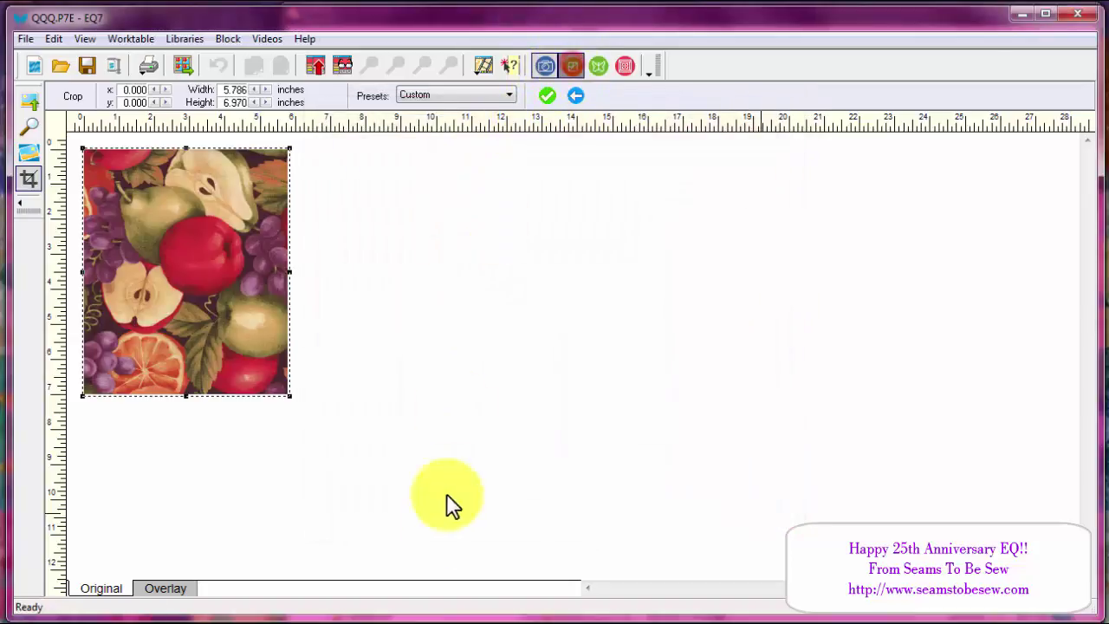
left_click(279, 593)
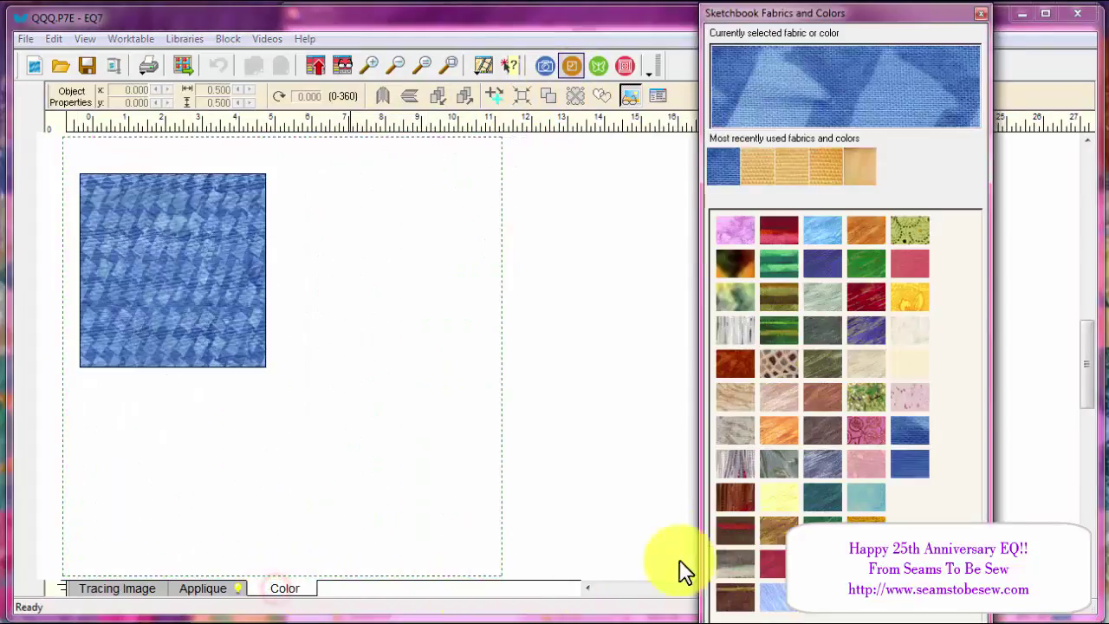
left_click(955, 430)
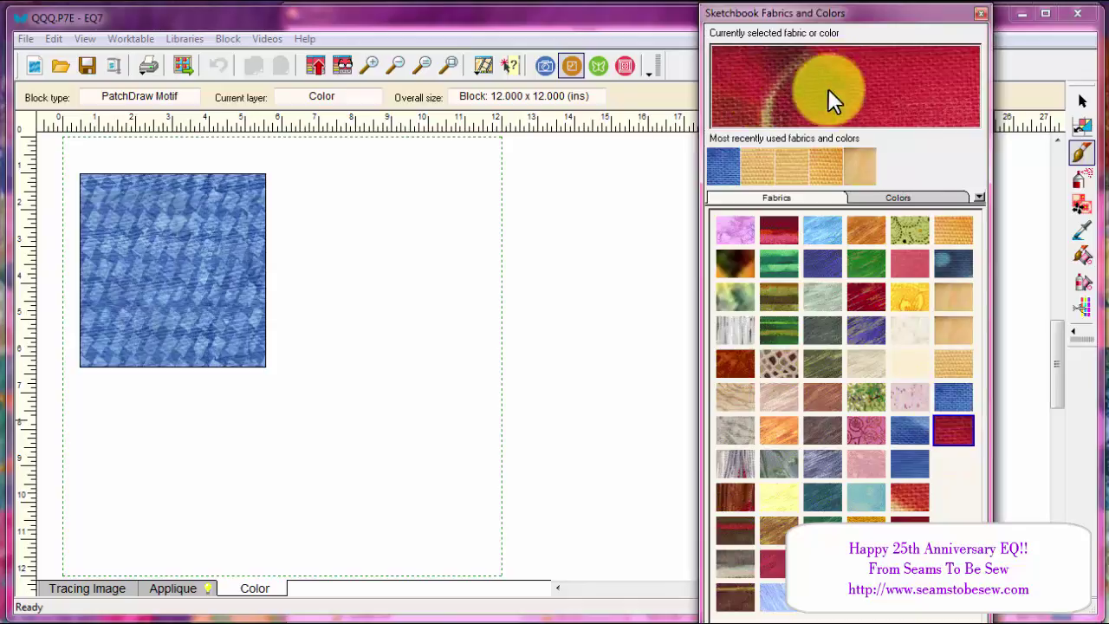
left_click(251, 258)
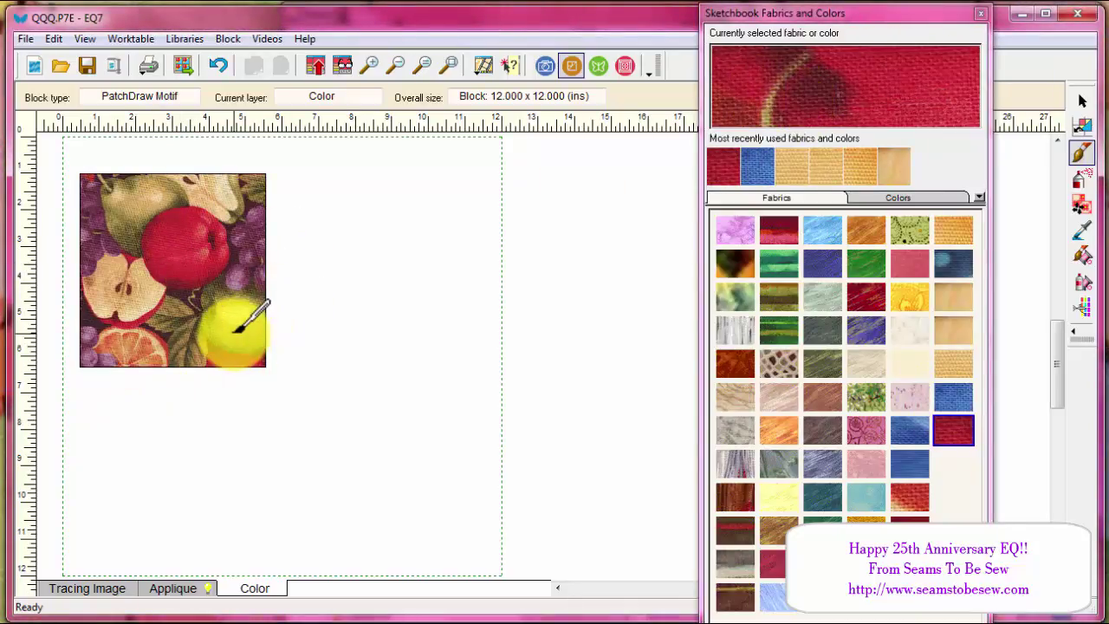
- Enlarge the applique square to about 10.20 x 10.44 inches and show the block in its fabric coloring
left_click(166, 593)
left_click(29, 206)
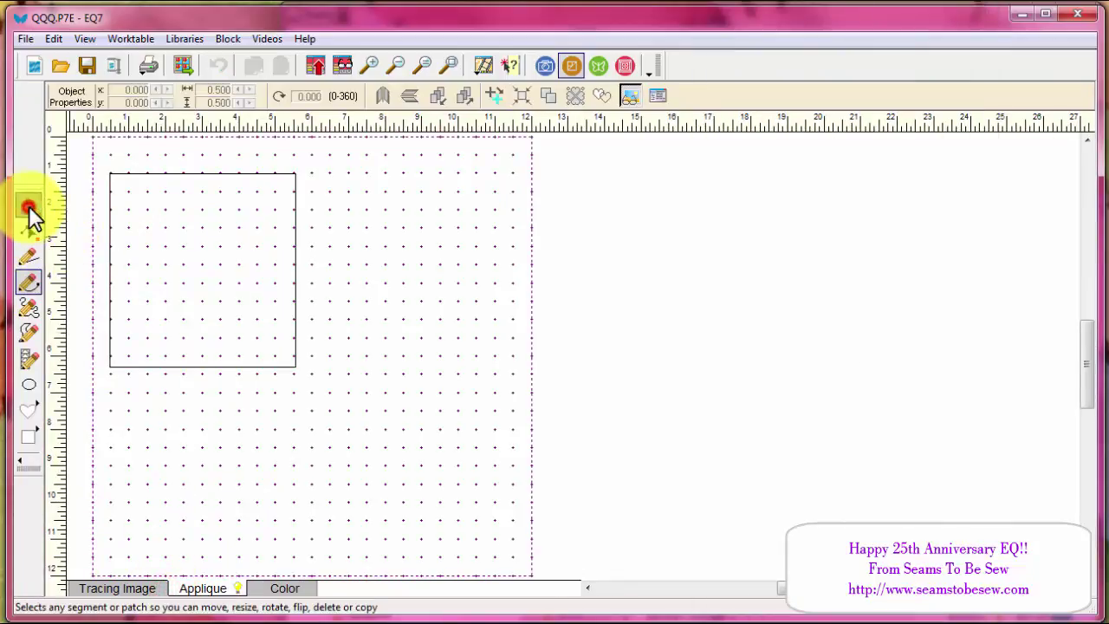
left_click(220, 301)
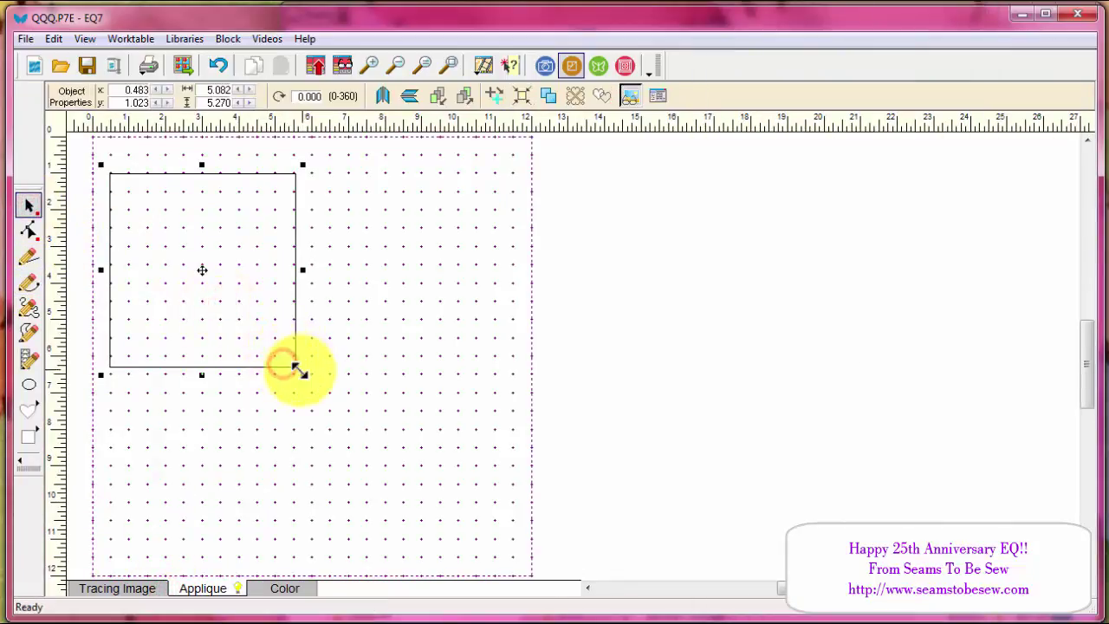
left_click_drag(301, 370, 445, 525)
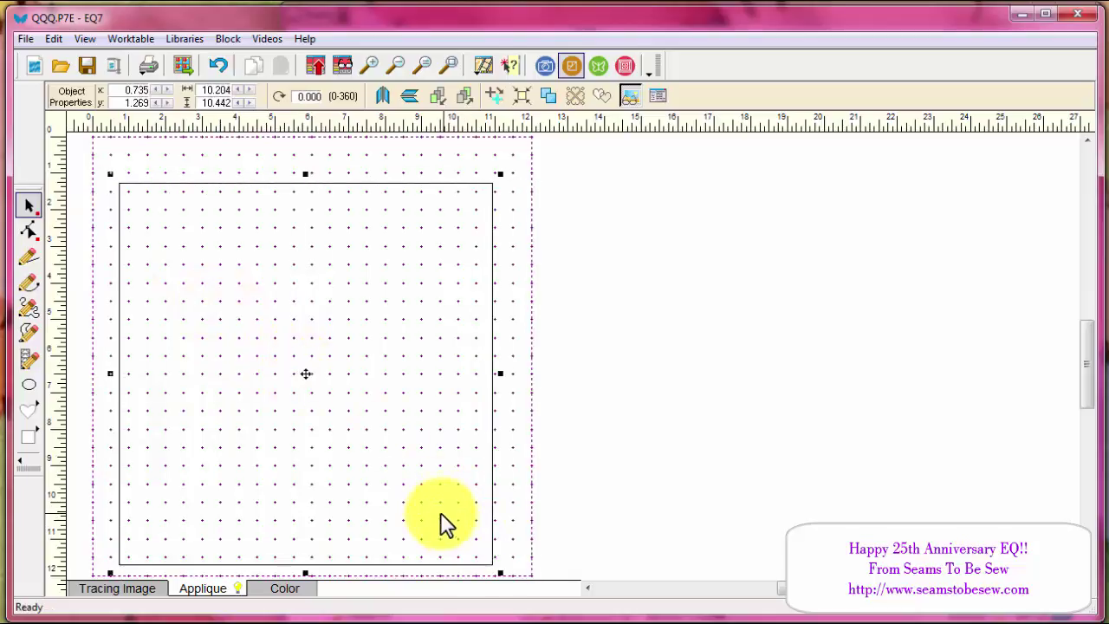
left_click(287, 589)
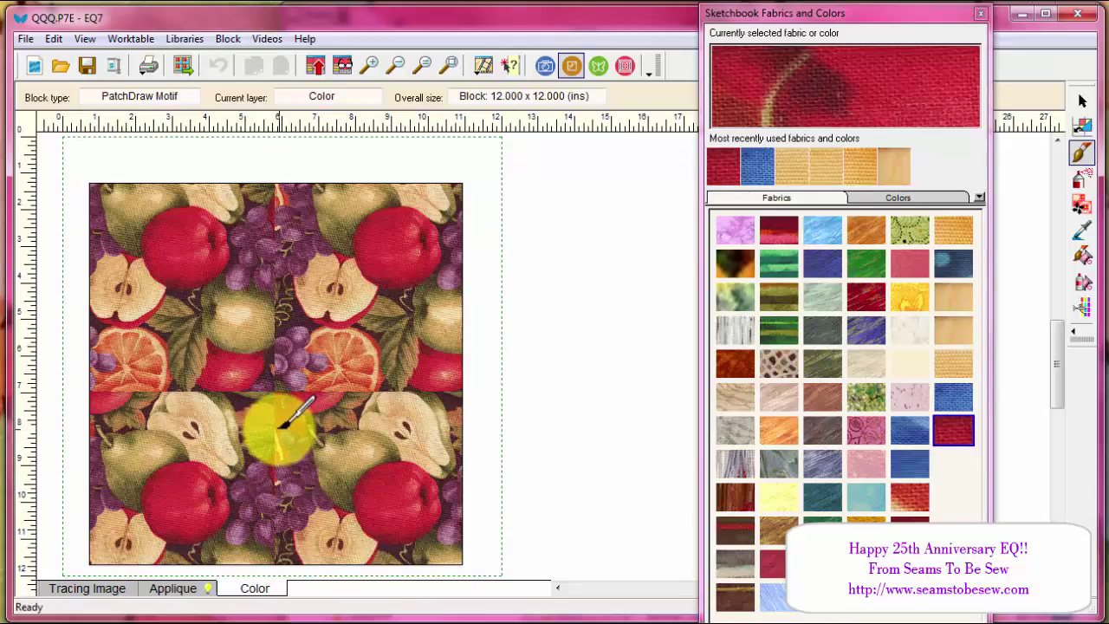
- Open the Stripes 1 rotated photo from the Project Sketchbook on the Image worktable
left_click(545, 69)
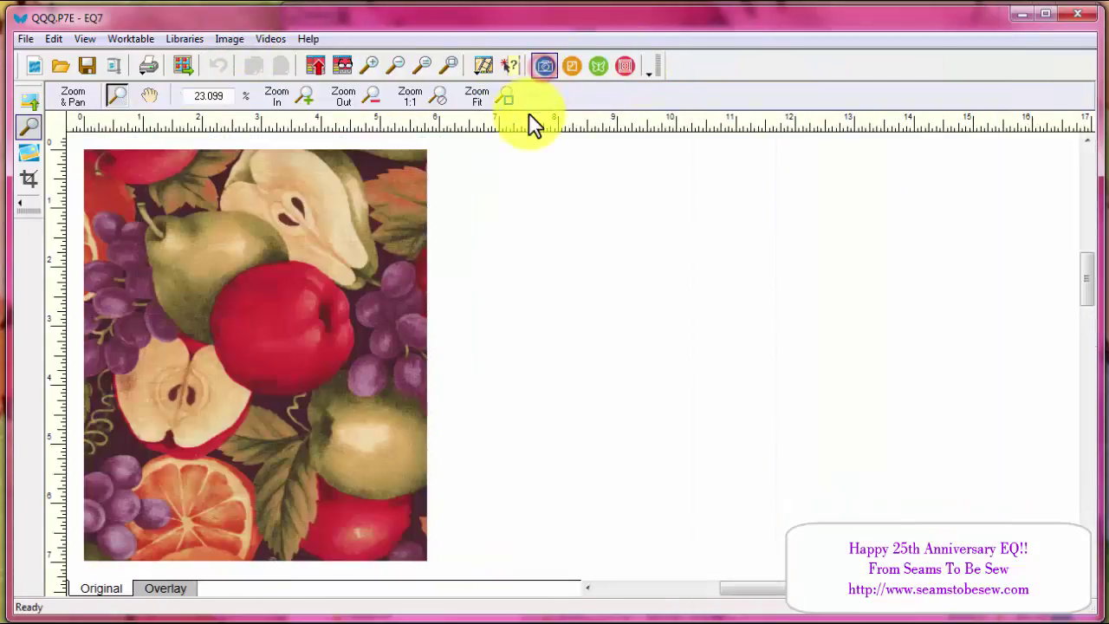
left_click(338, 66)
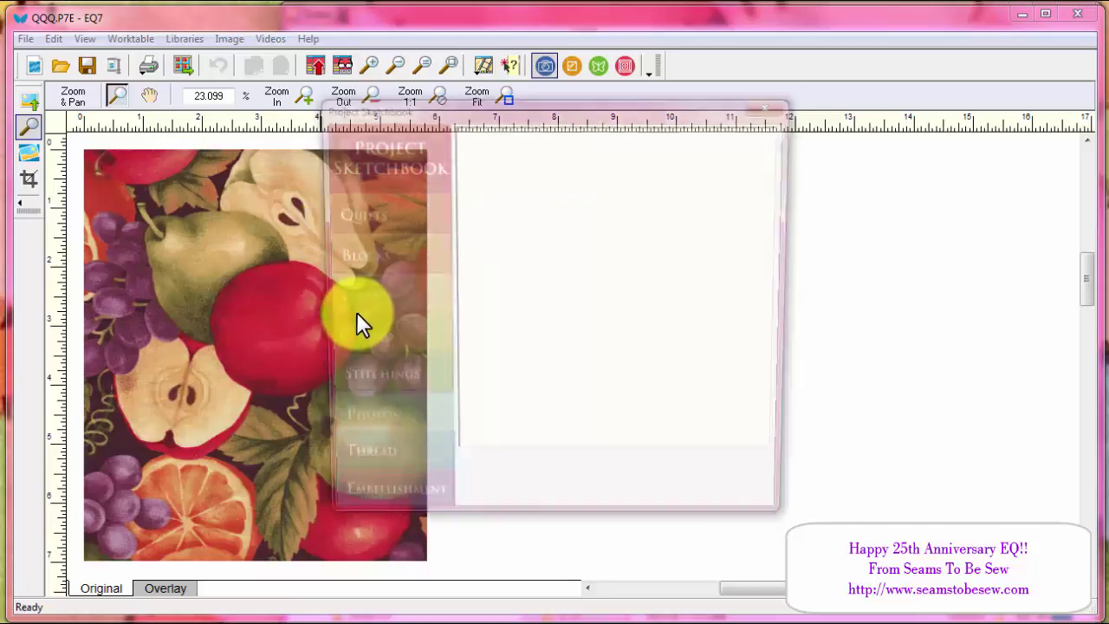
left_click(500, 286)
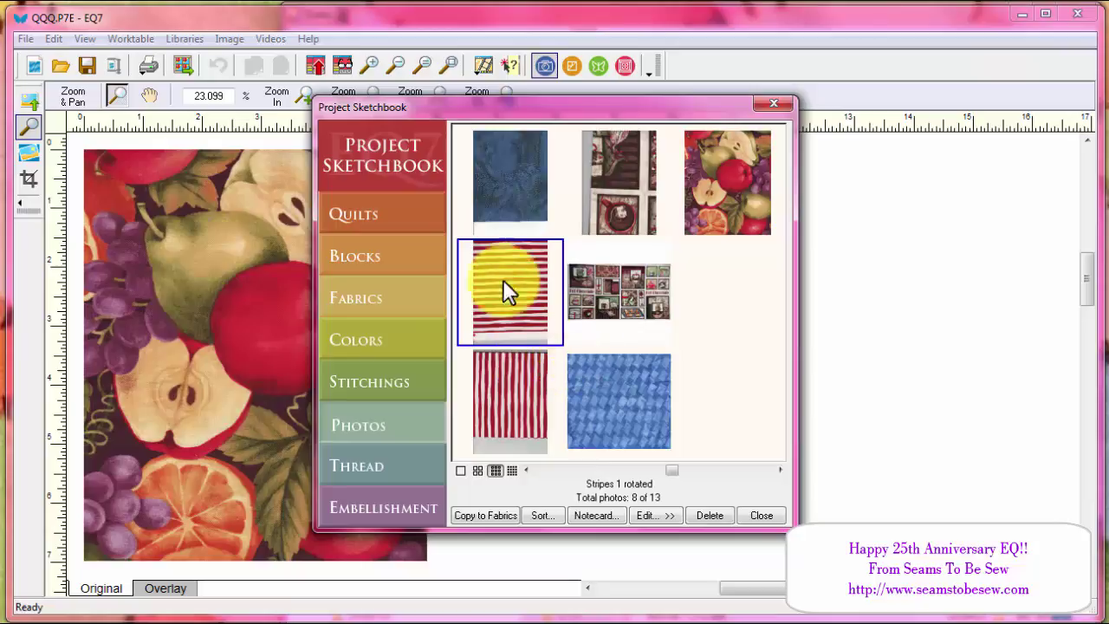
left_click(486, 332)
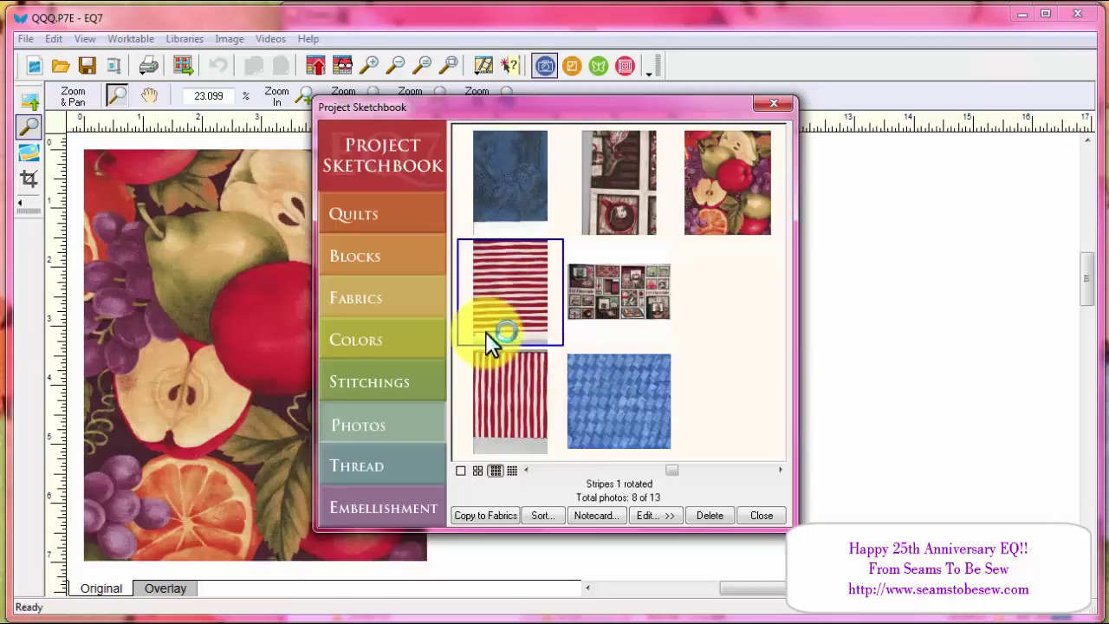
left_click(650, 515)
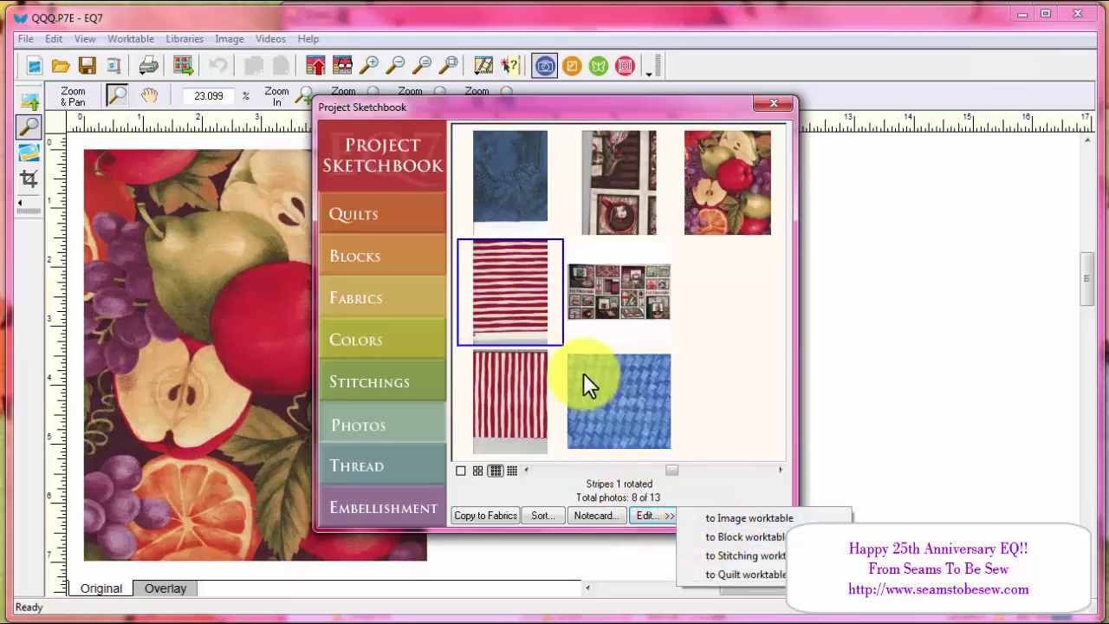
left_click(735, 520)
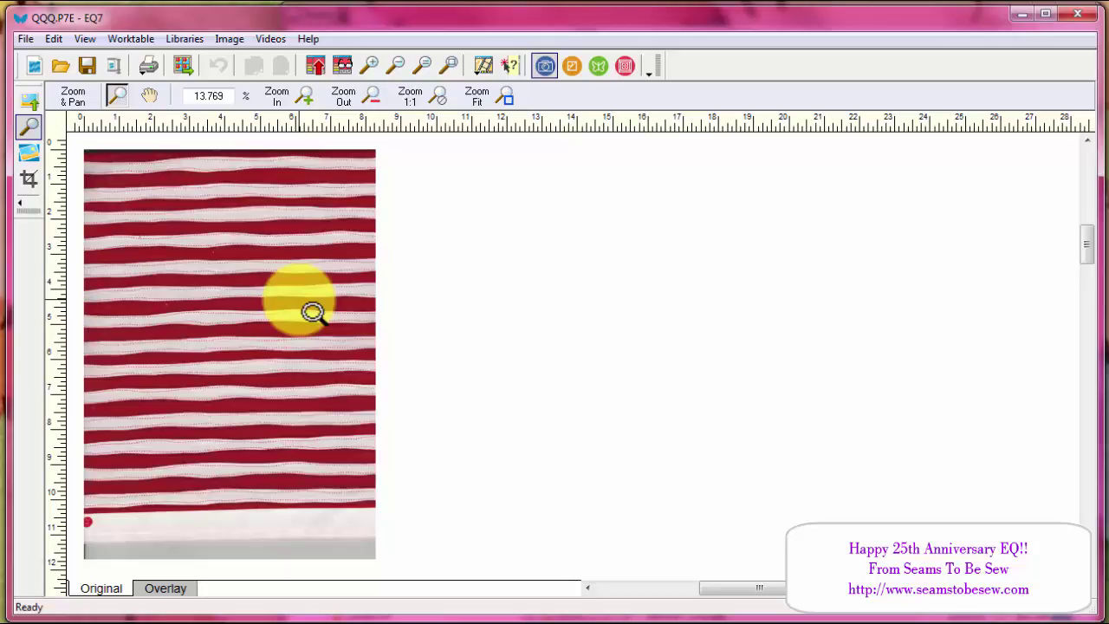
- Set a full-width crop frame over the upper part of the striped scan, spanning its first six white stripes
left_click(30, 179)
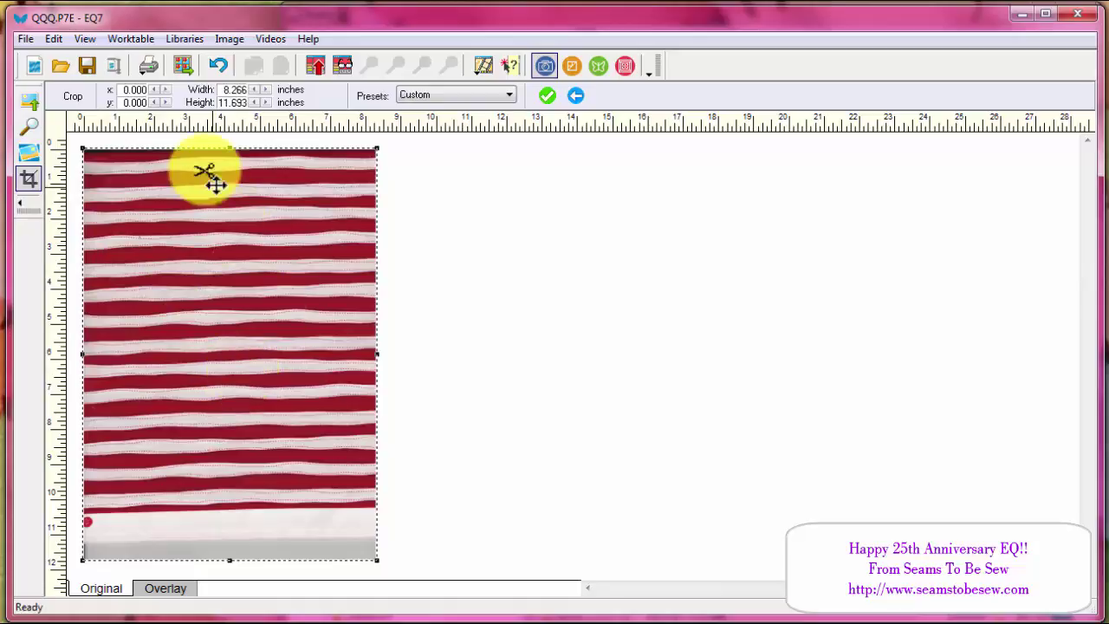
left_click_drag(228, 149, 223, 180)
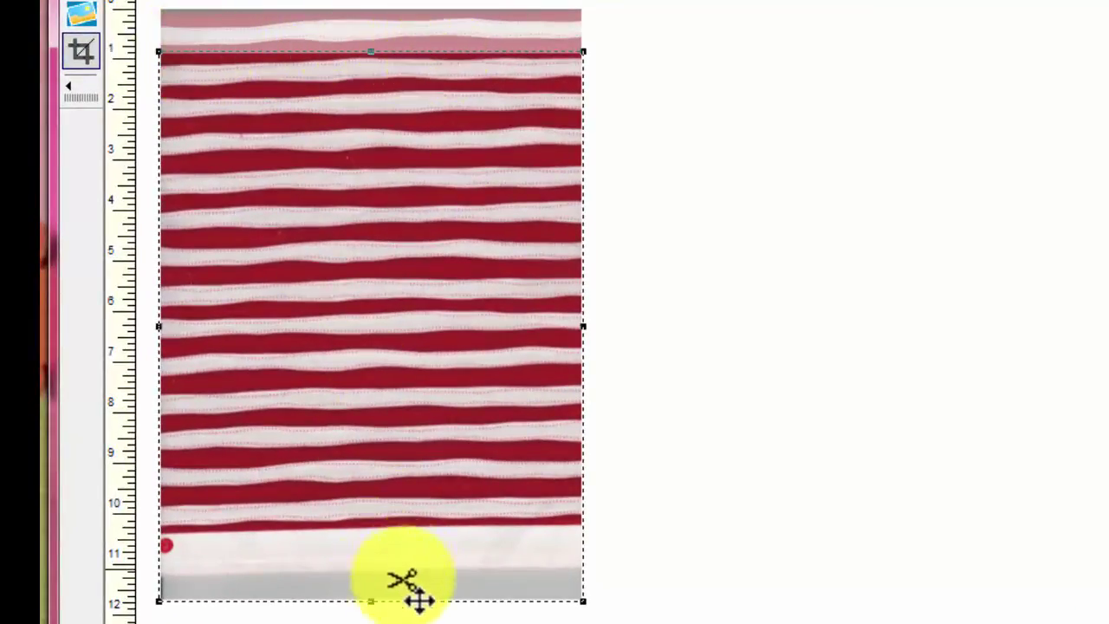
left_click_drag(364, 598, 460, 125)
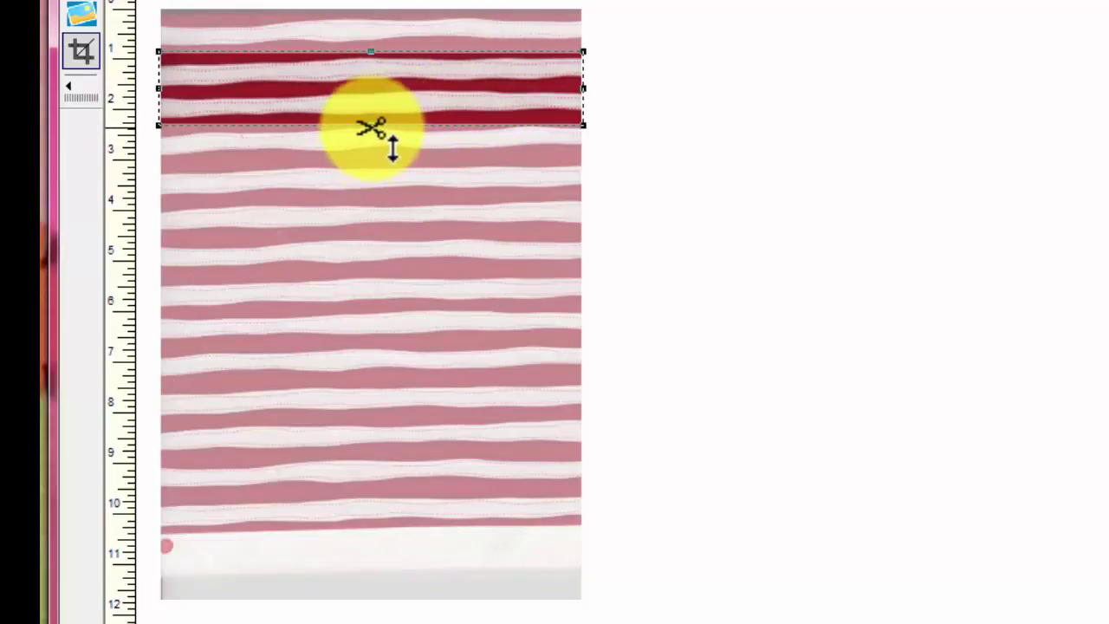
left_click_drag(372, 125, 372, 87)
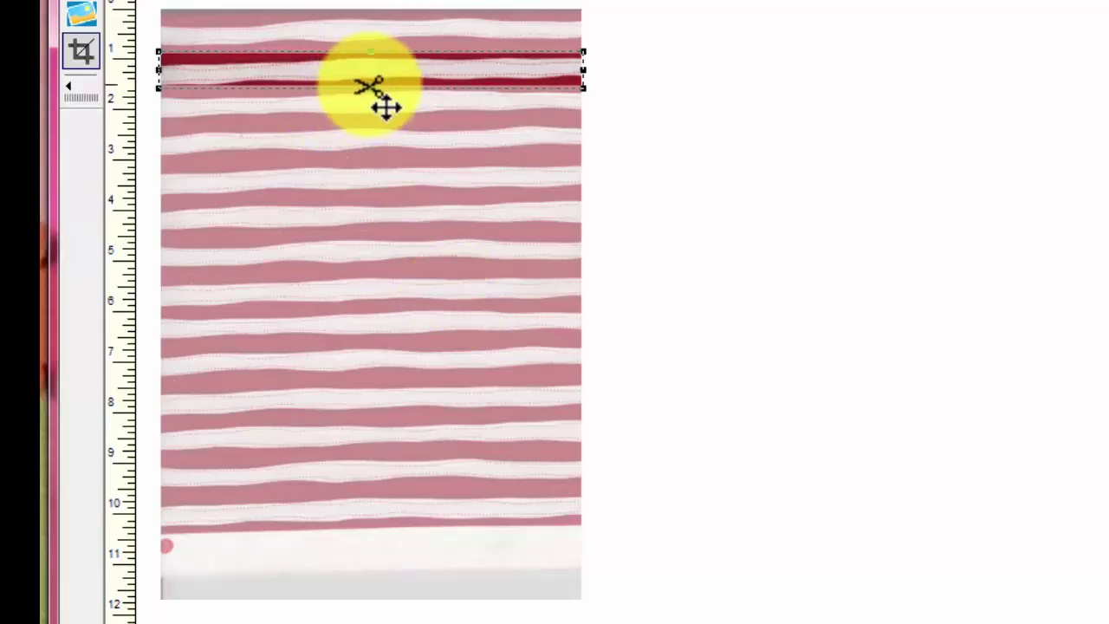
left_click_drag(386, 106, 390, 196)
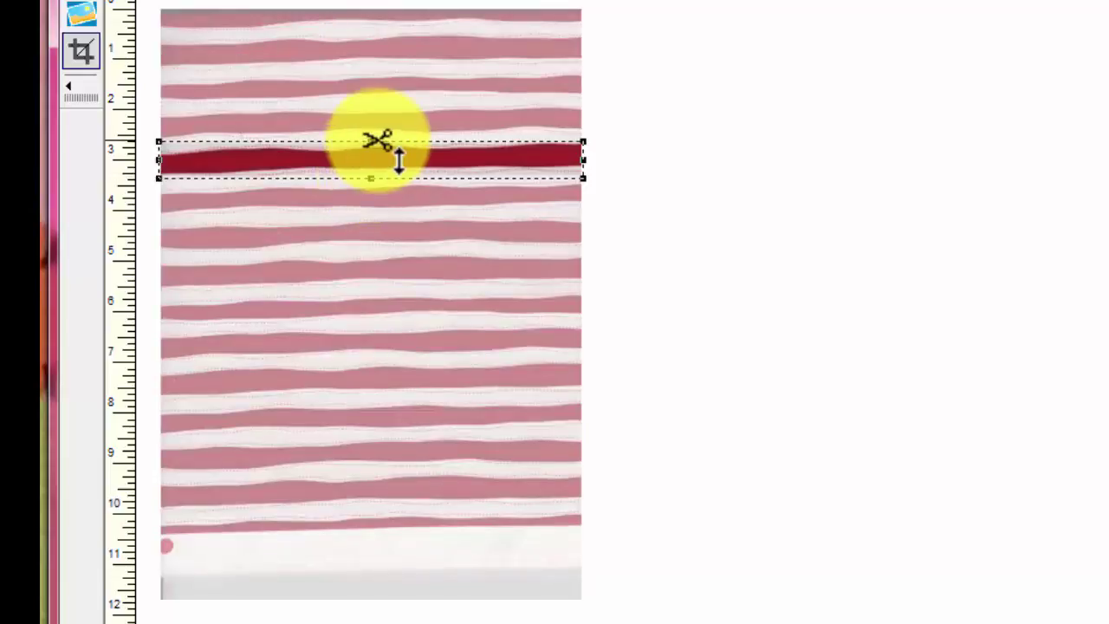
left_click_drag(373, 139, 372, 9)
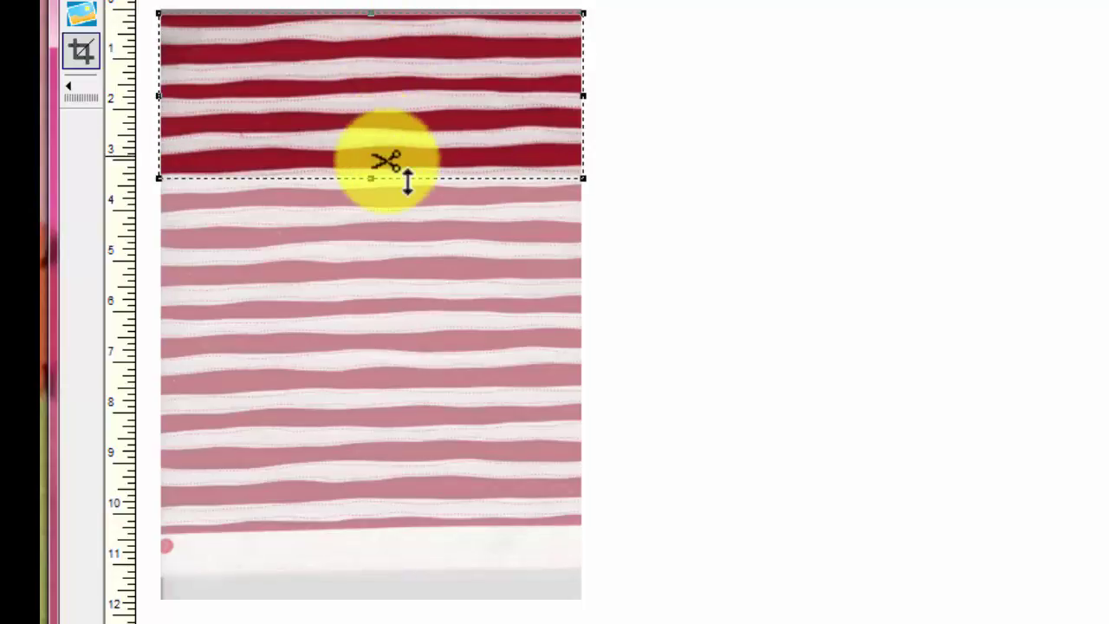
left_click_drag(366, 180, 365, 232)
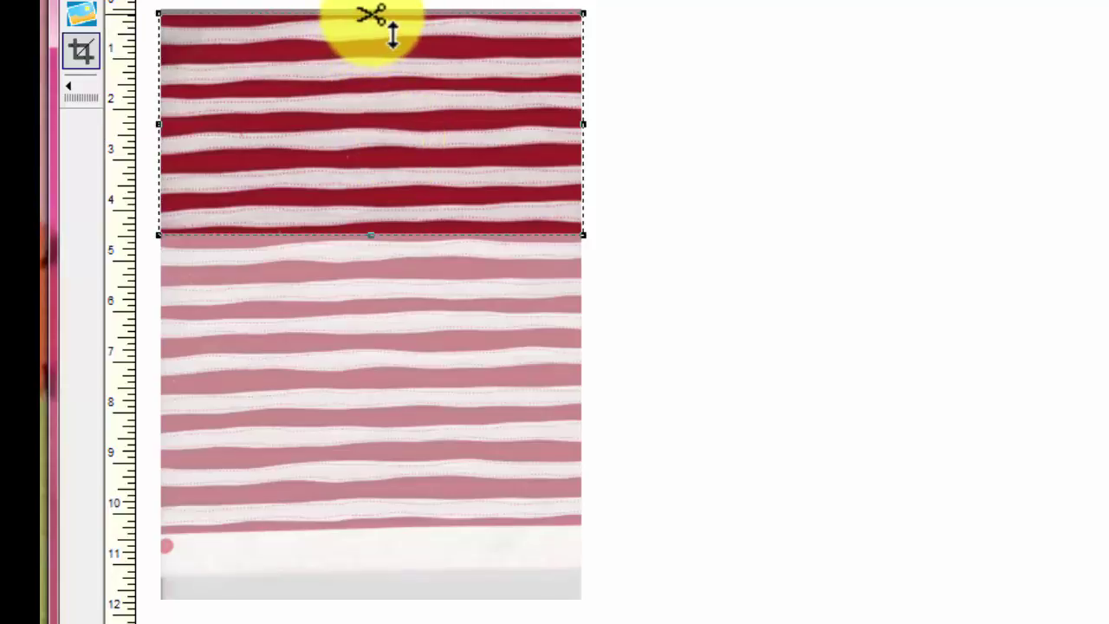
- Reduce the crop frame's height to about 2.94 inches around the second to fifth white stripes, starting about 0.87 inch down
left_click_drag(371, 15, 373, 53)
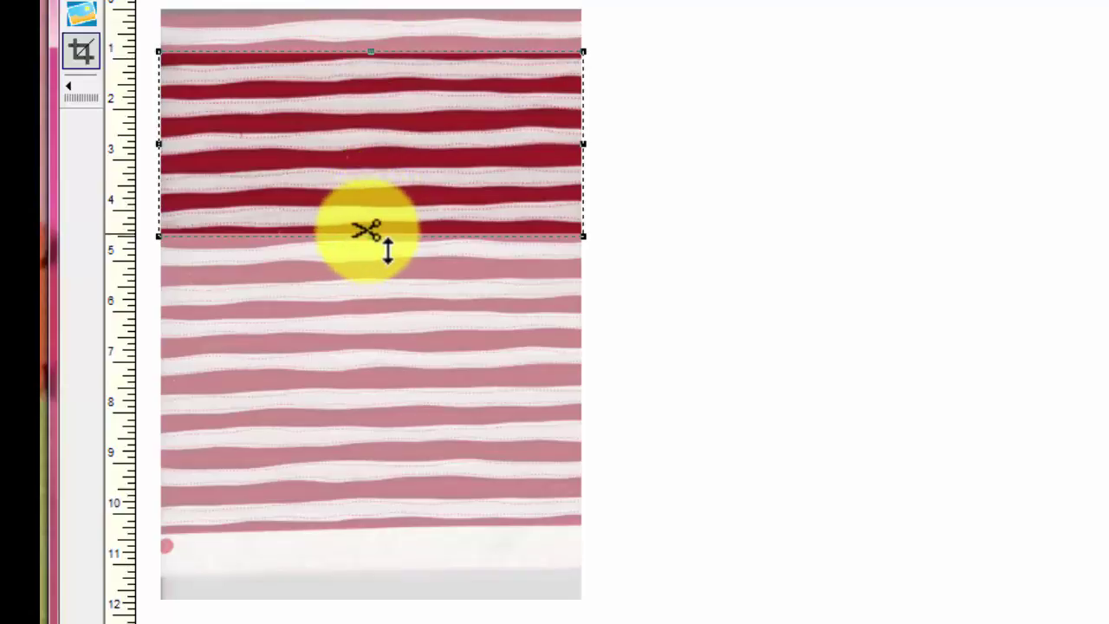
left_click_drag(369, 229, 362, 199)
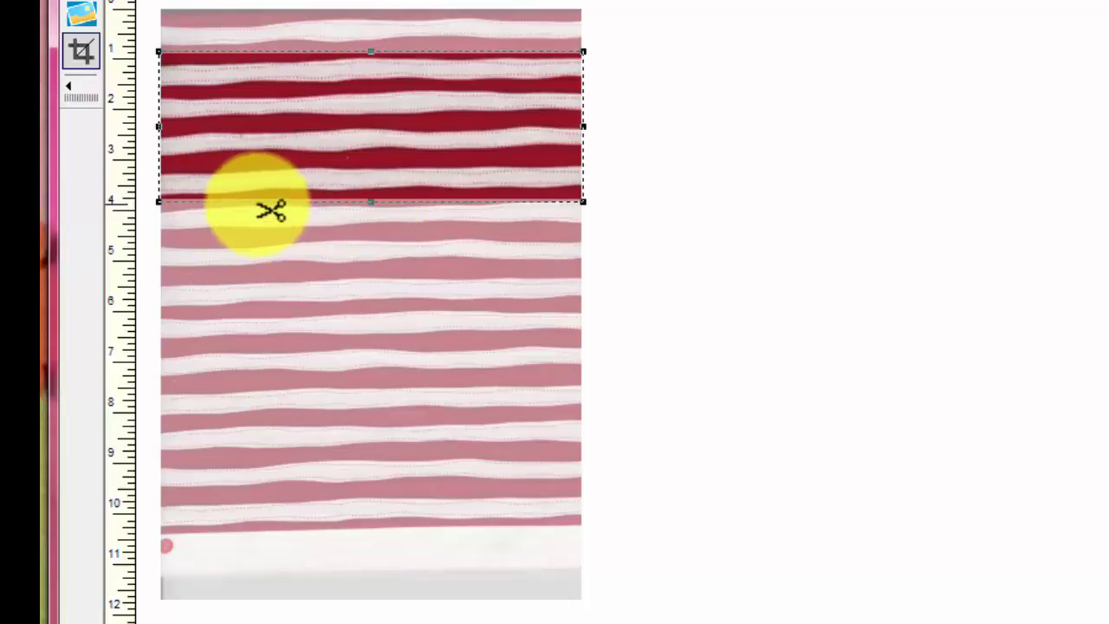
left_click_drag(364, 196, 366, 198)
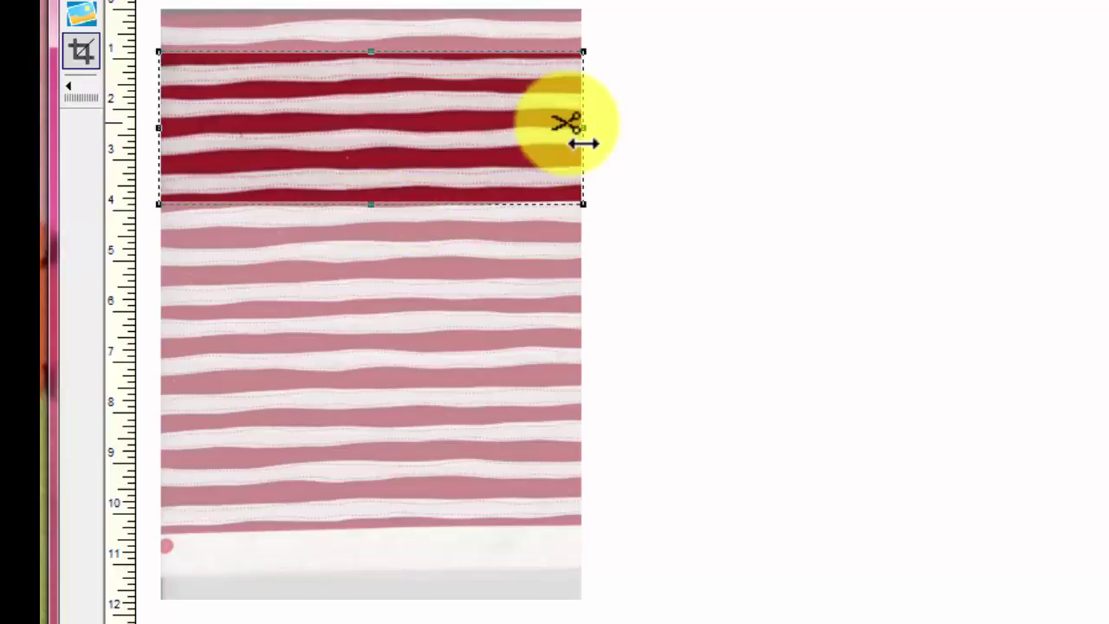
- Trim both sides of the crop frame to a width of about 5.75 inches and apply the crop
left_click_drag(584, 139, 541, 142)
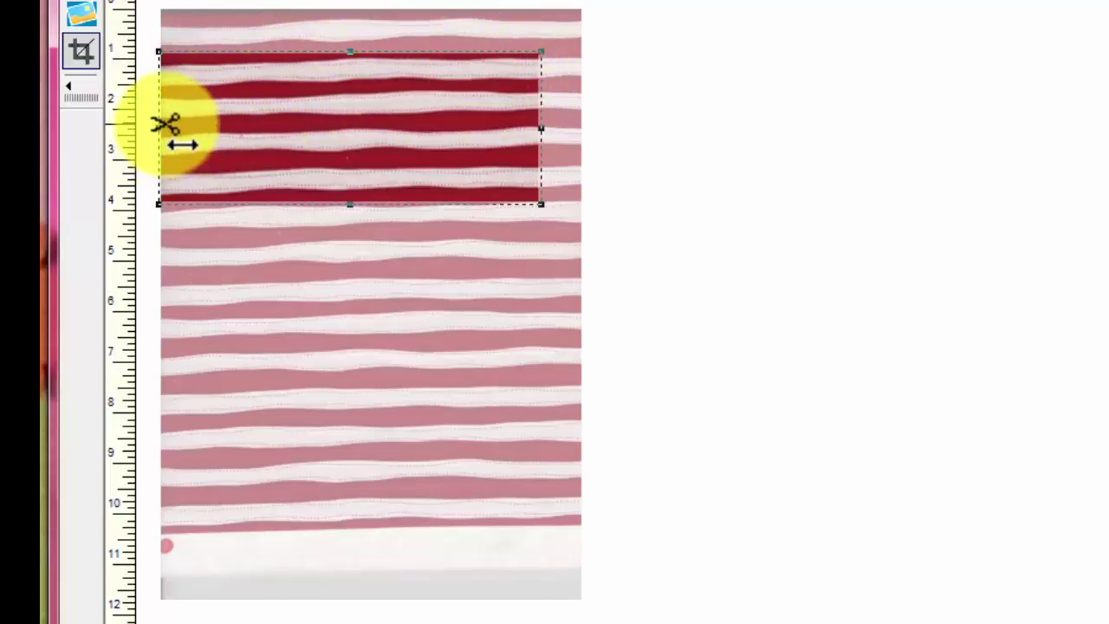
left_click_drag(166, 126, 228, 121)
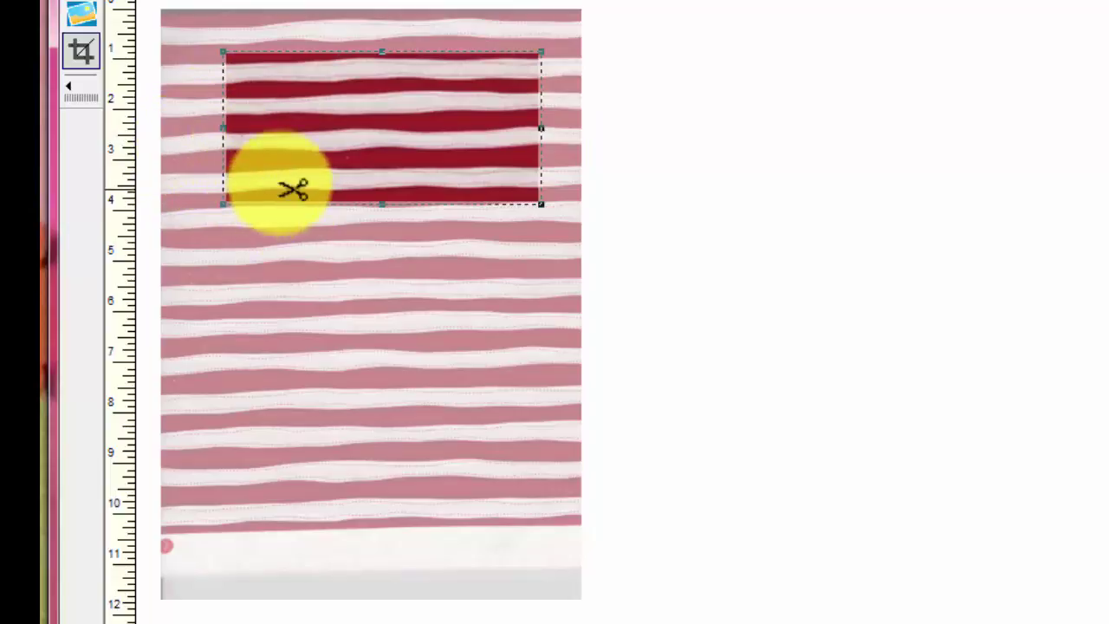
left_click_drag(223, 128, 253, 147)
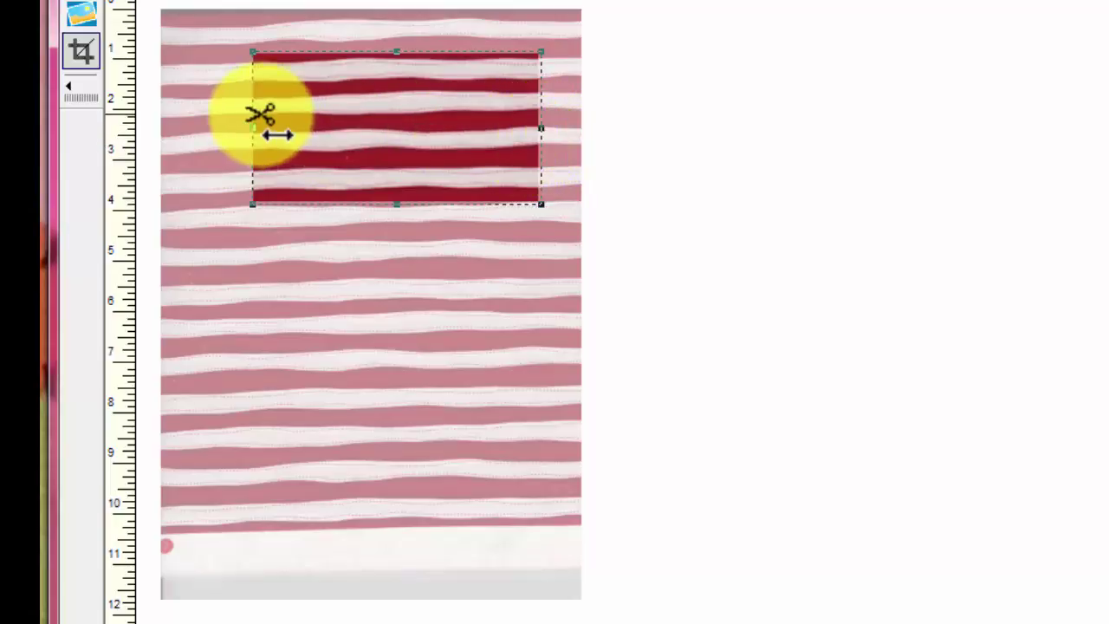
left_click_drag(247, 117, 222, 120)
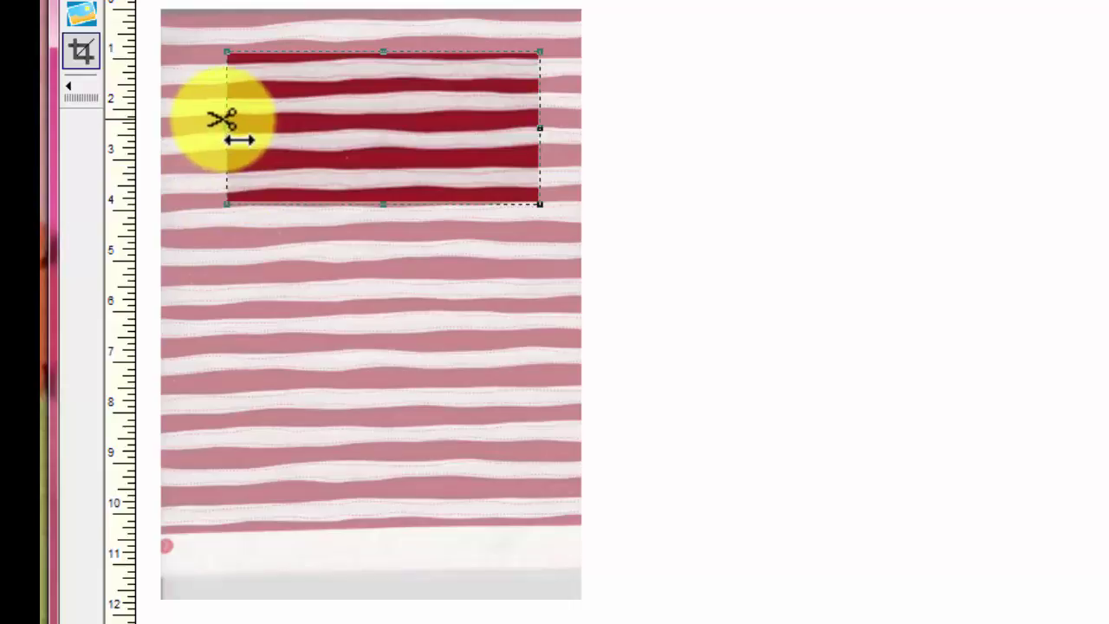
left_click_drag(222, 119, 232, 123)
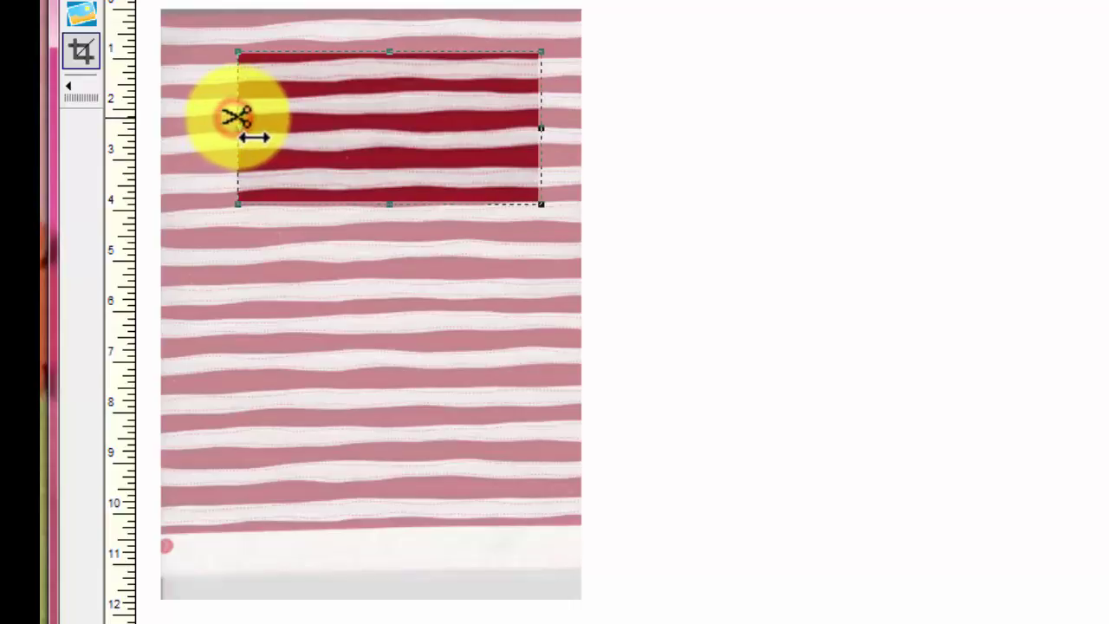
left_click_drag(235, 122, 241, 114)
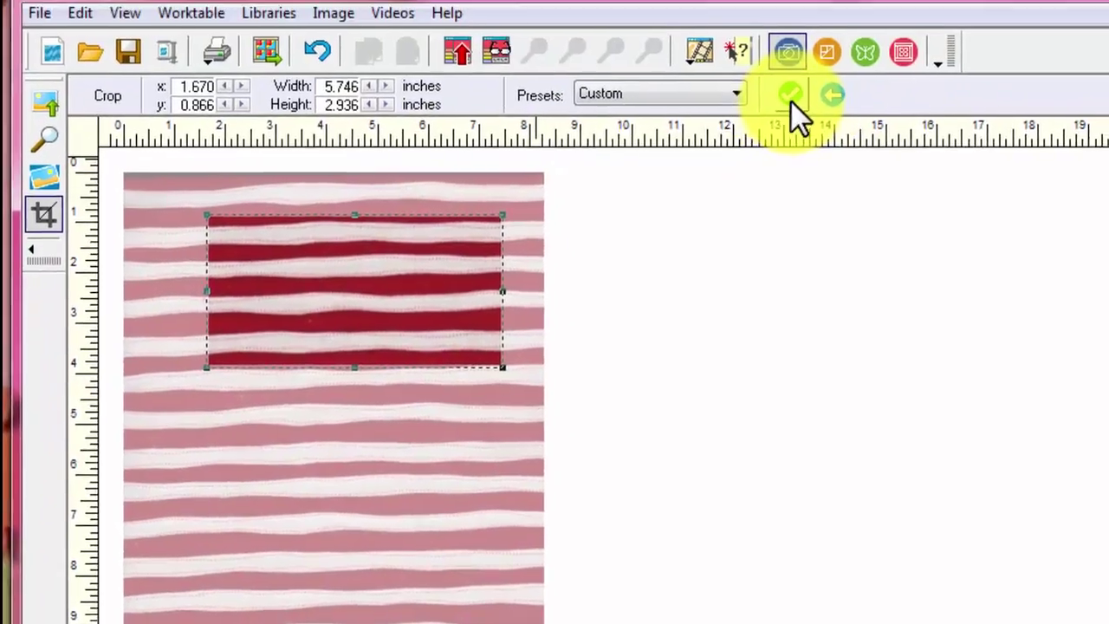
left_click(789, 99)
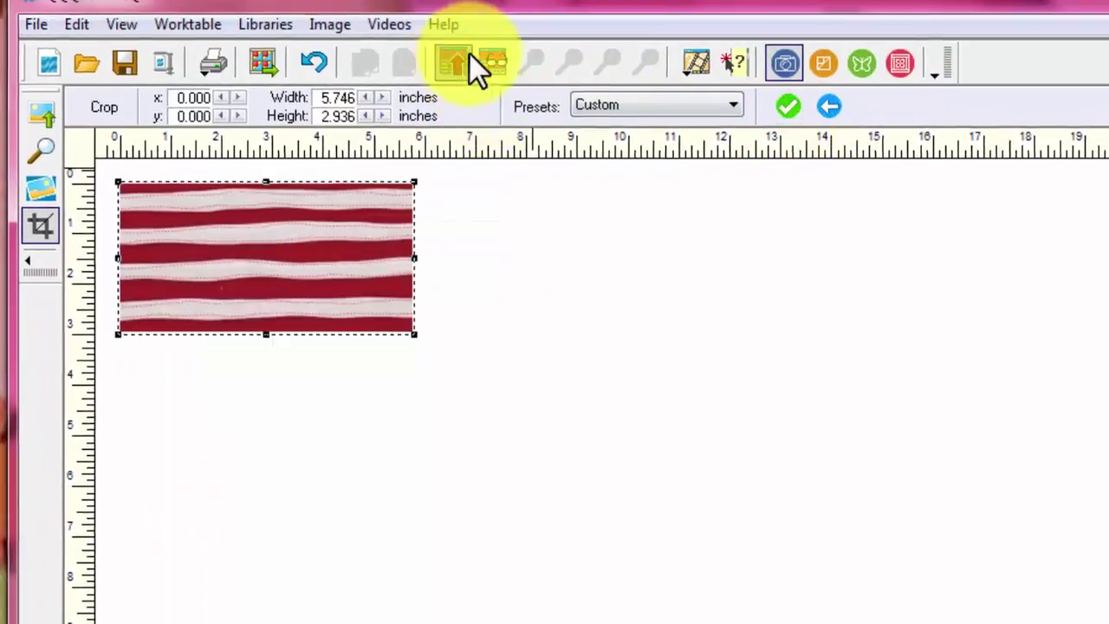
- Add the cropped stripe image to the Sketchbook and copy it to the Sketchbook fabrics
left_click(459, 60)
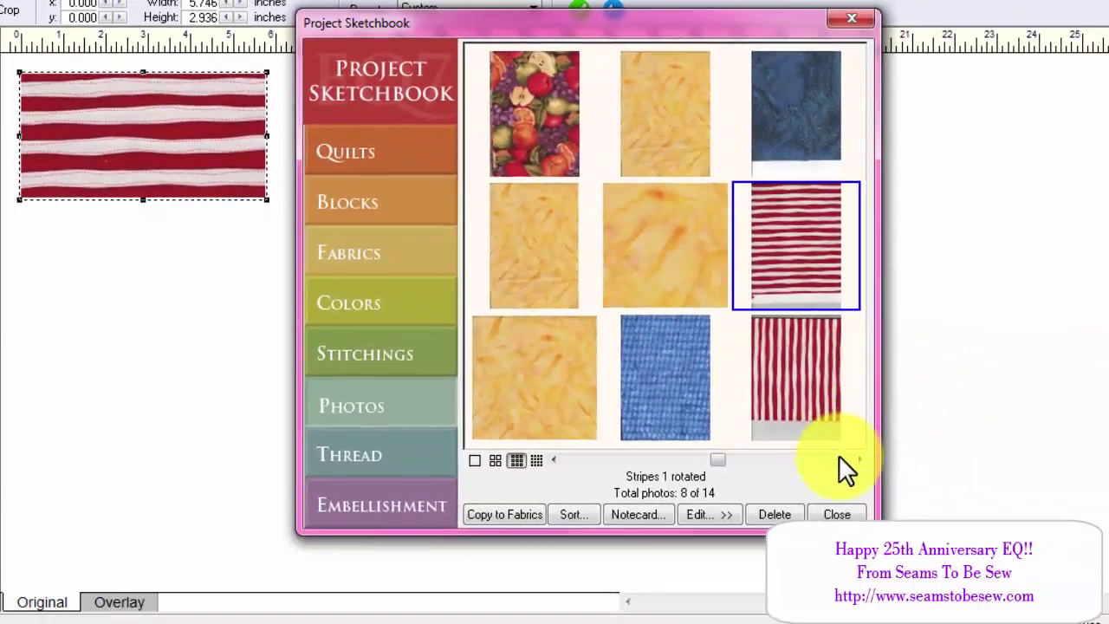
left_click(839, 458)
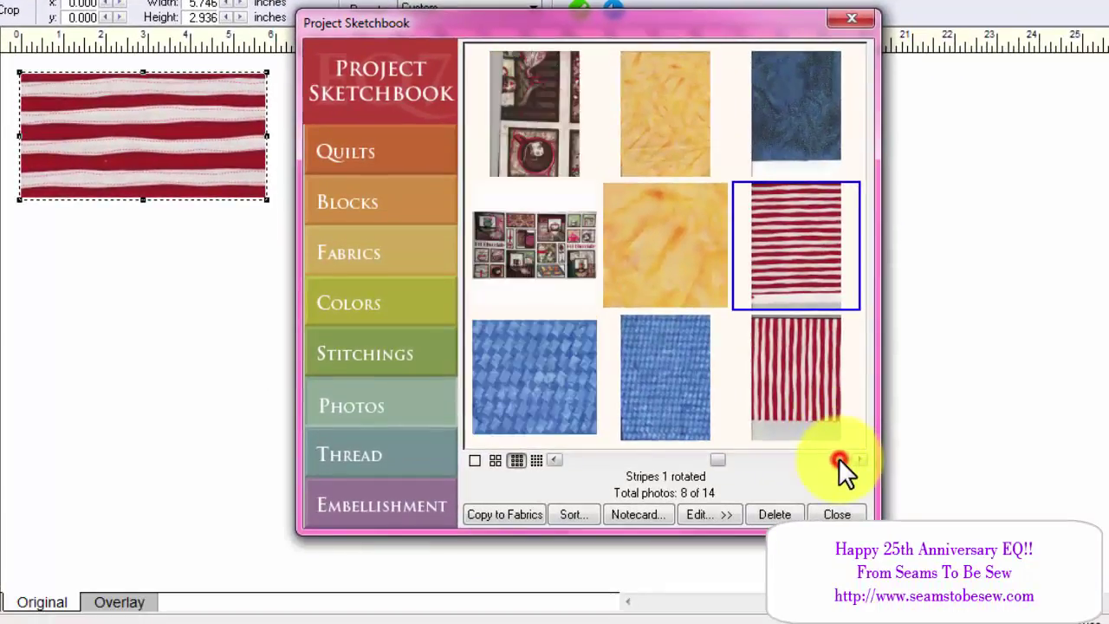
left_click(704, 240)
left_click(503, 515)
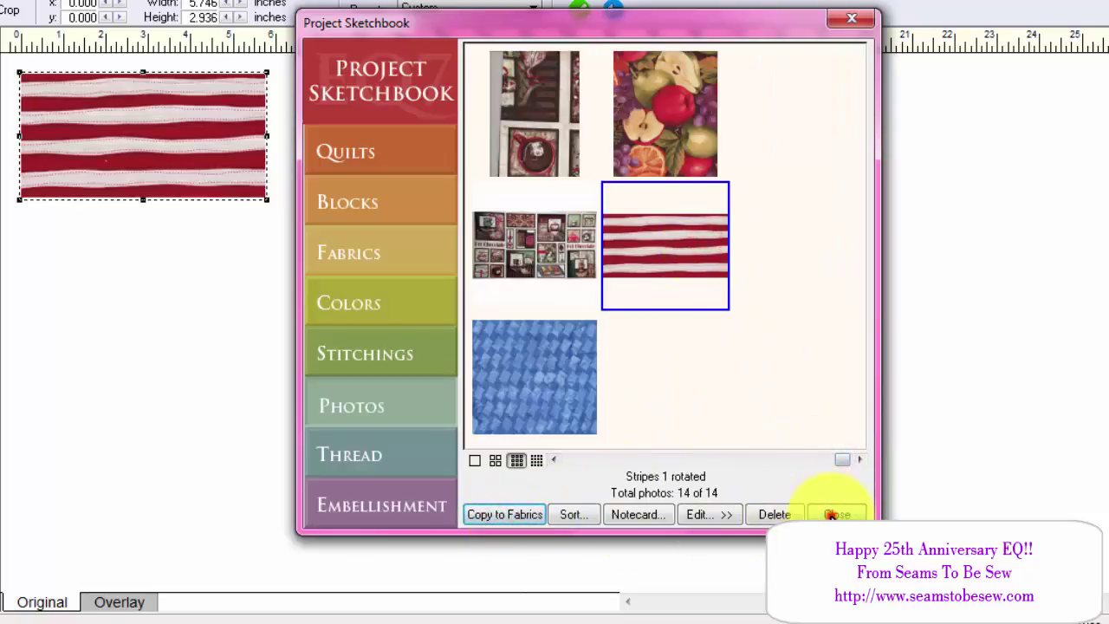
left_click(832, 515)
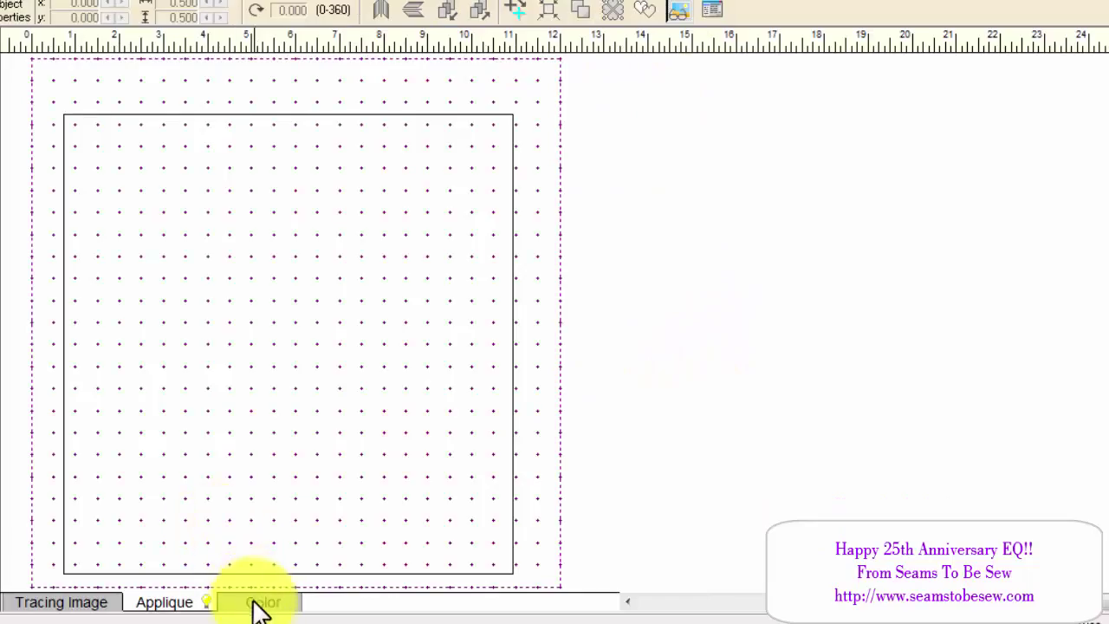
- Fill the appliqué block's square patch with the newly cropped red-and-white stripe fabric
left_click(260, 602)
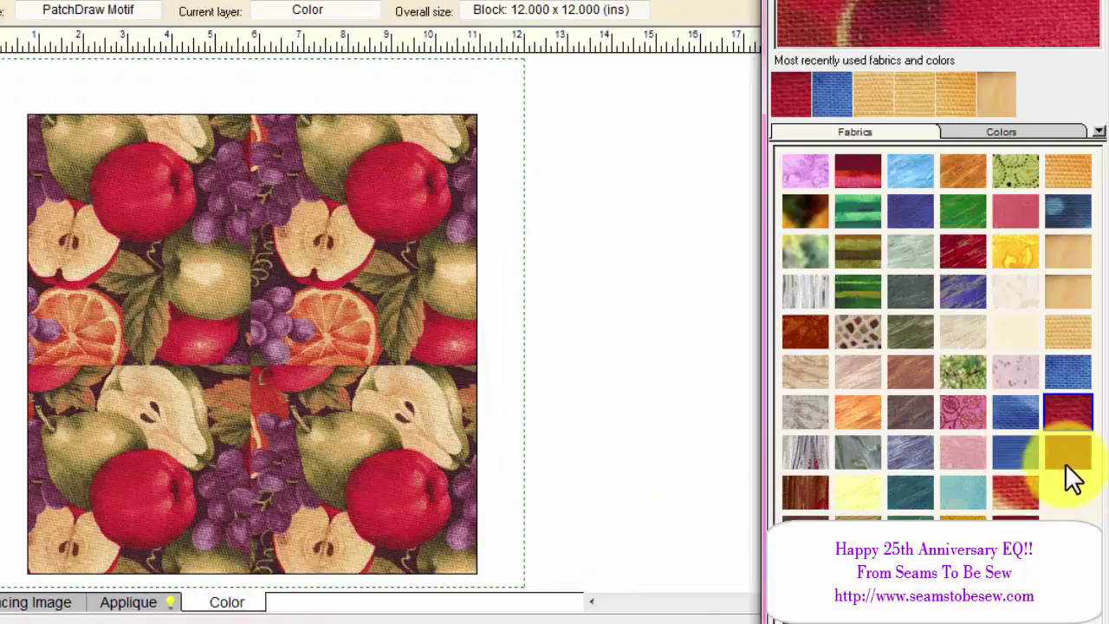
left_click(1066, 452)
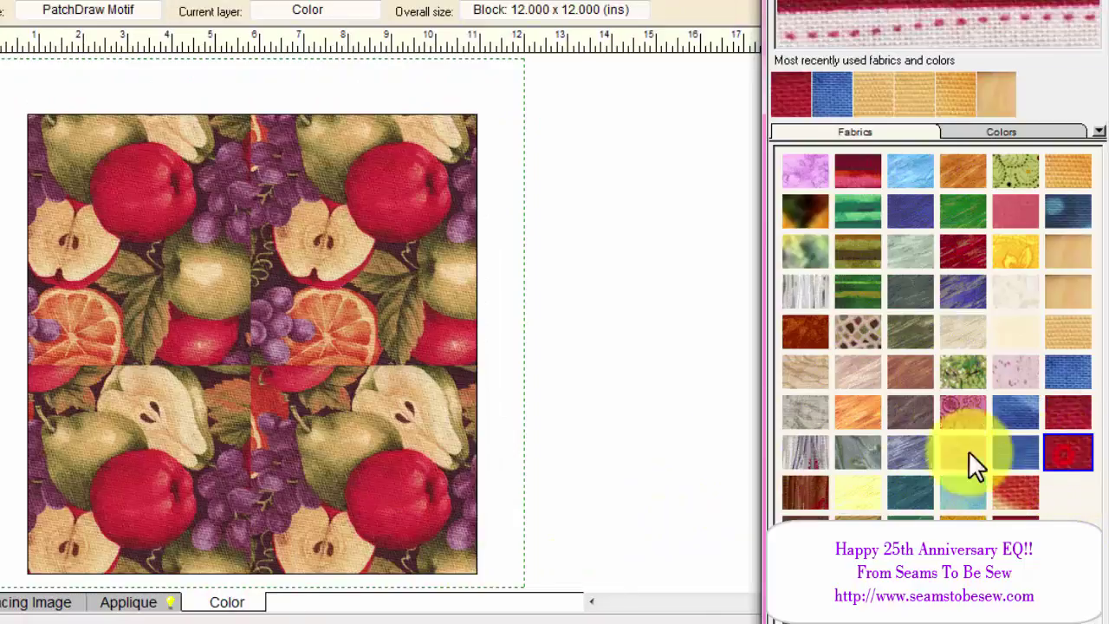
left_click(292, 339)
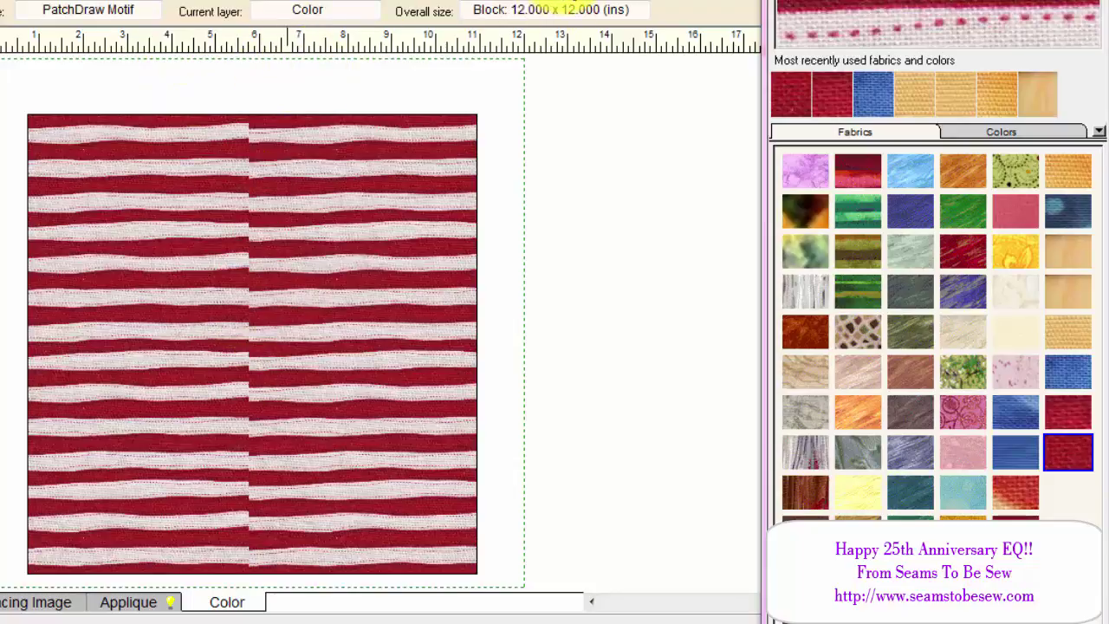
- Return to the image worktable and open the "Hoffman Bali Batik Fabric ~ Dots Lapis Blue - my scan" photo for editing
left_click(591, 1)
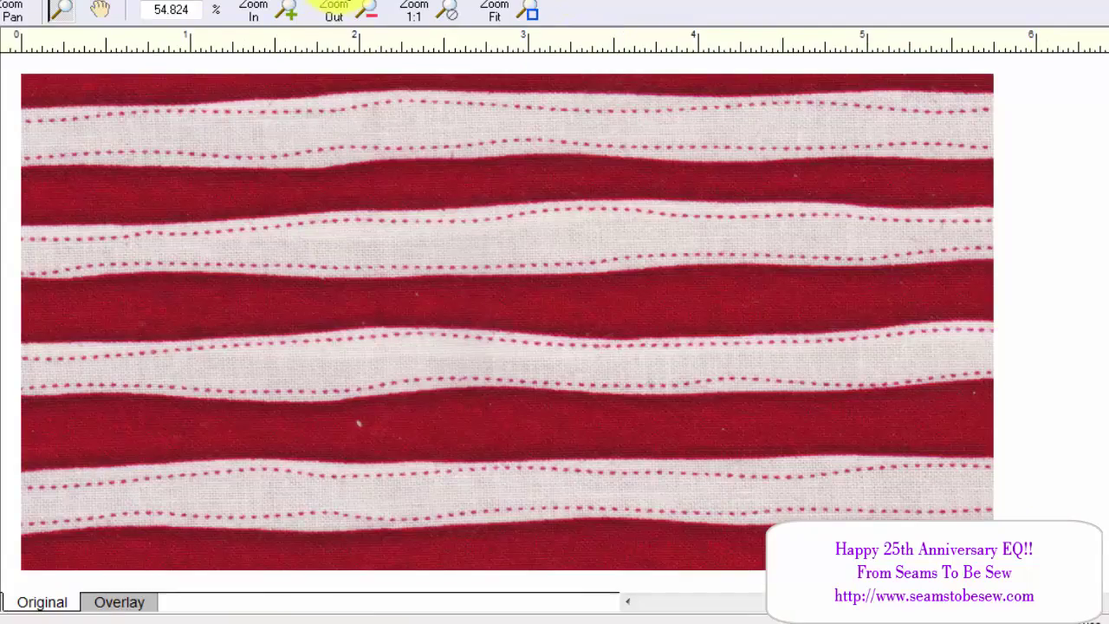
left_click(342, 0)
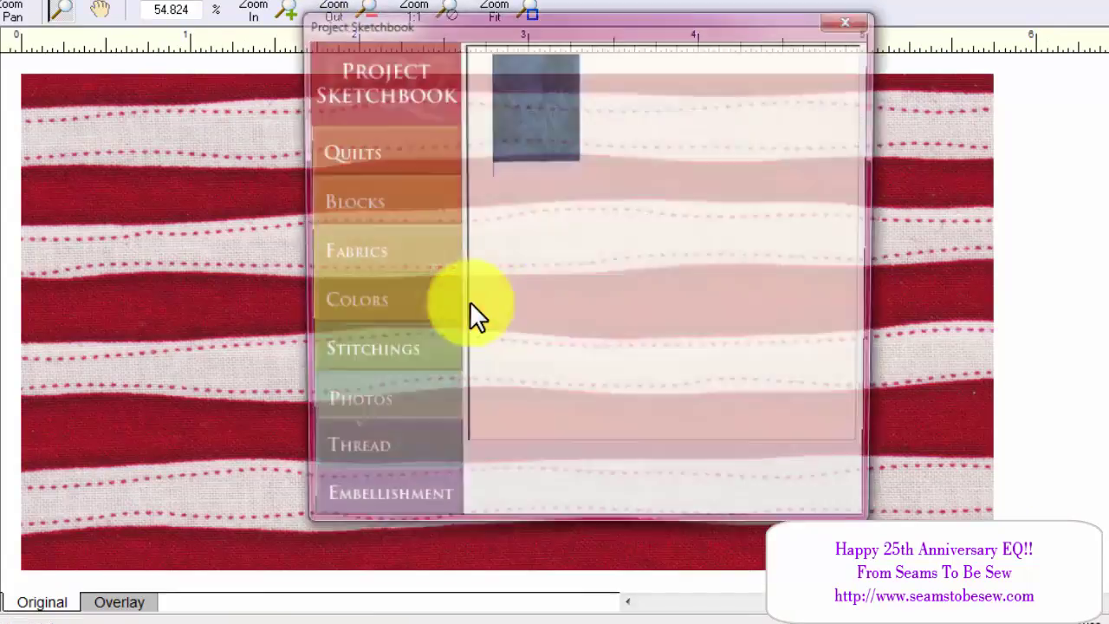
left_click(540, 113)
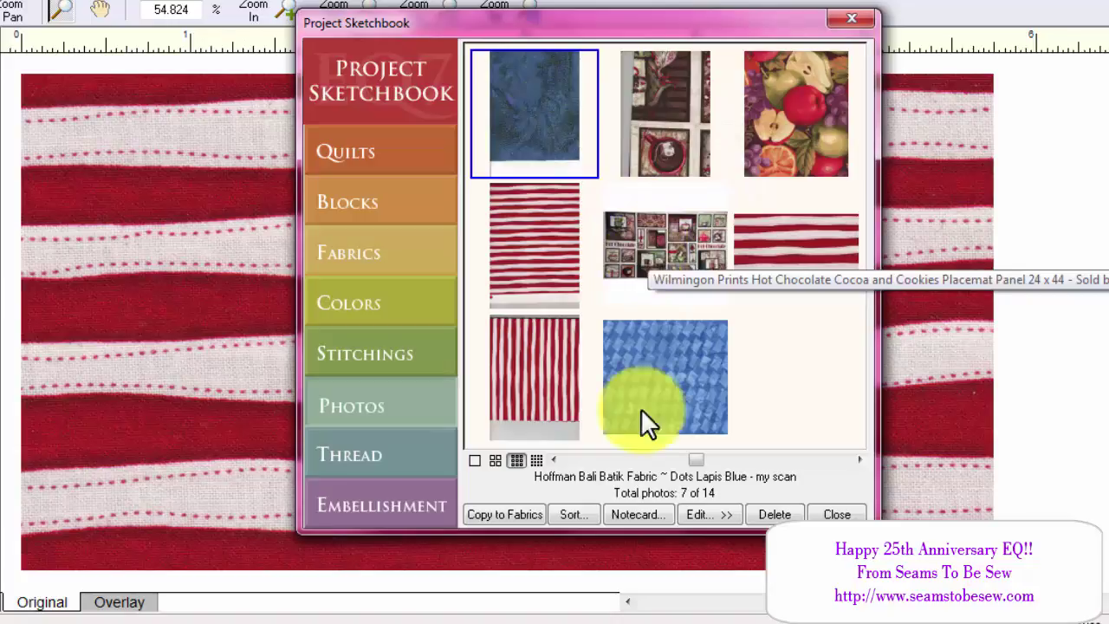
left_click(724, 515)
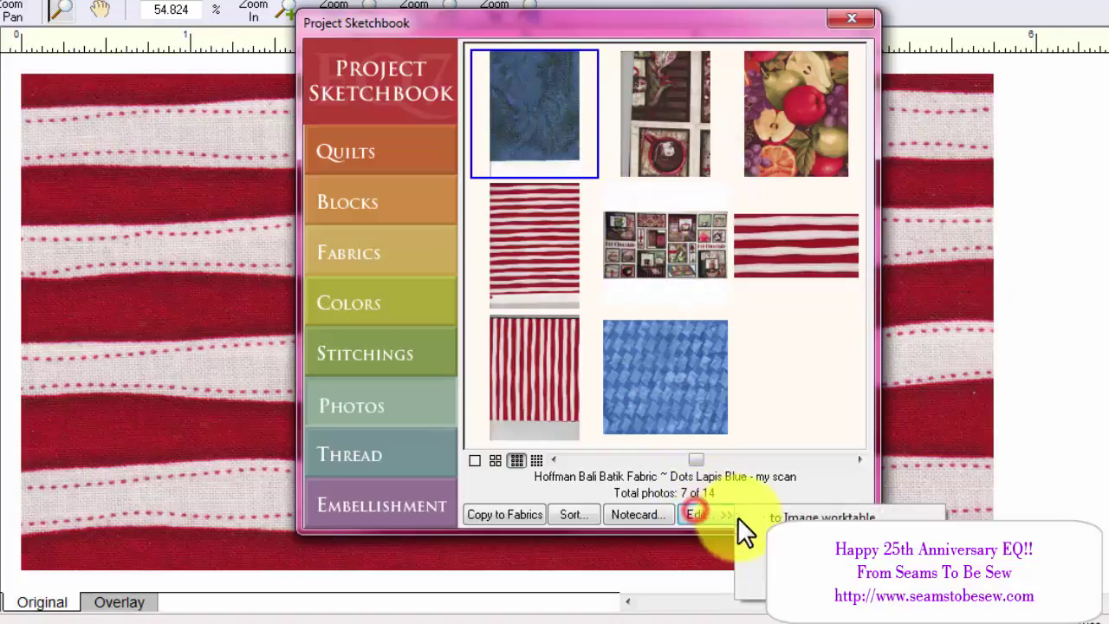
left_click(784, 517)
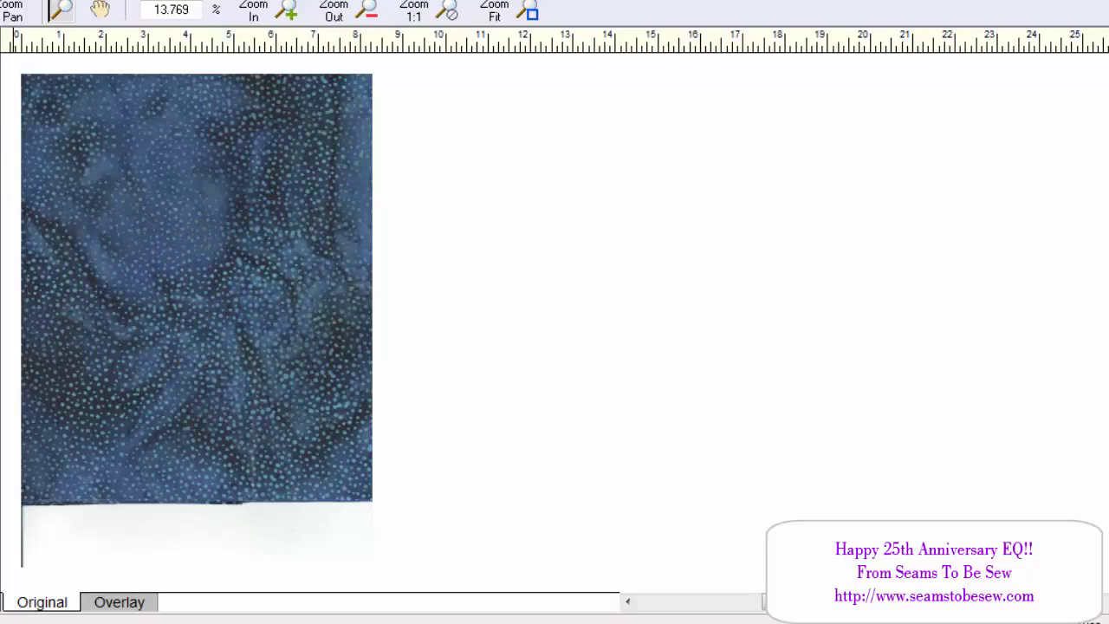
- Crop the white strip and fabric edge off the batik scan's lower end, keeping the full width and a height of about 9.016 inches
left_click(2, 130)
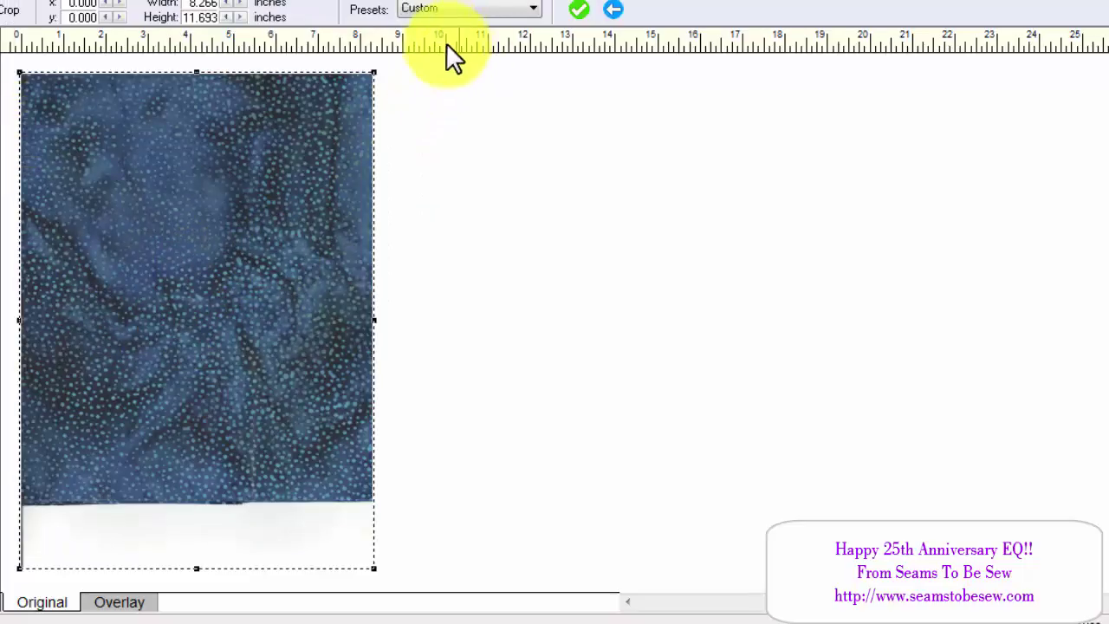
left_click_drag(188, 568, 199, 454)
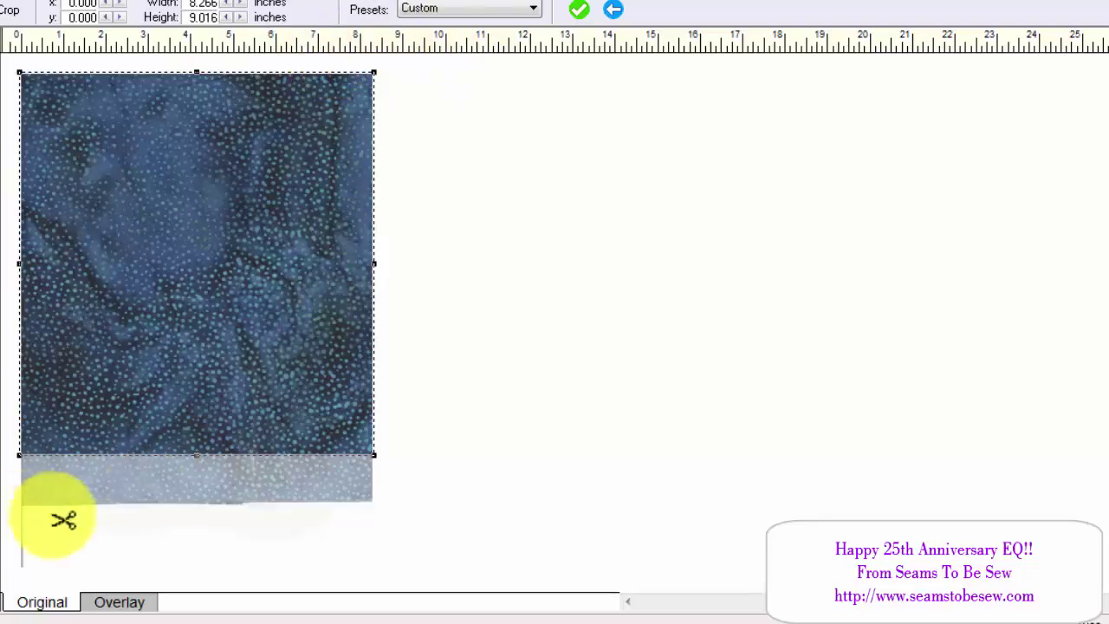
left_click(579, 9)
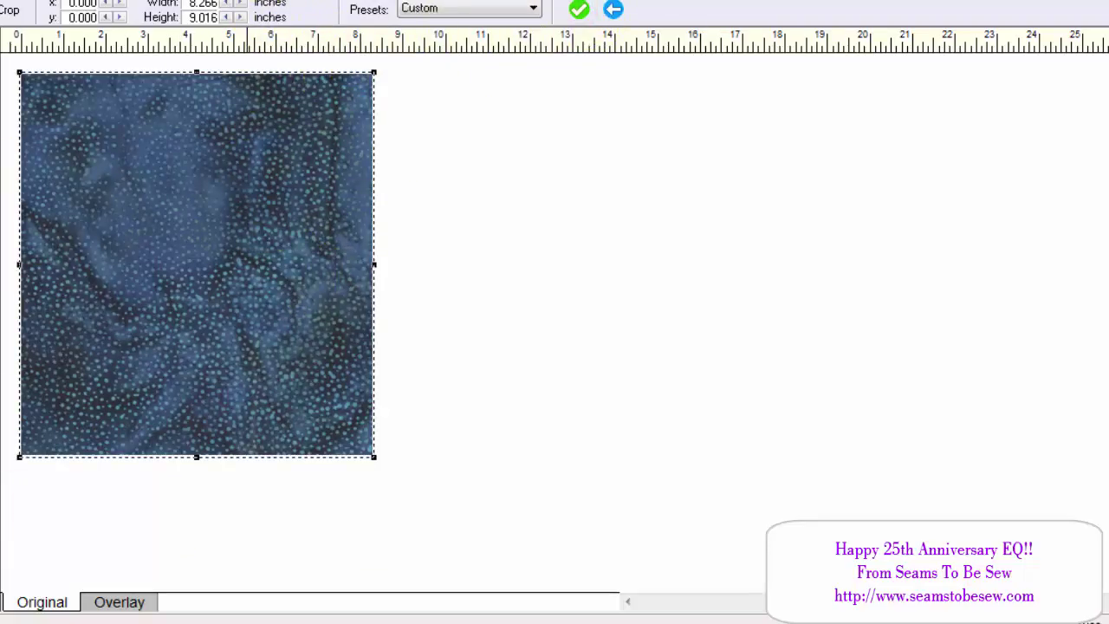
- Resize the cropped batik image to a height of 6 inches while maintaining its aspect ratio
left_click(186, 2)
left_click(215, 119)
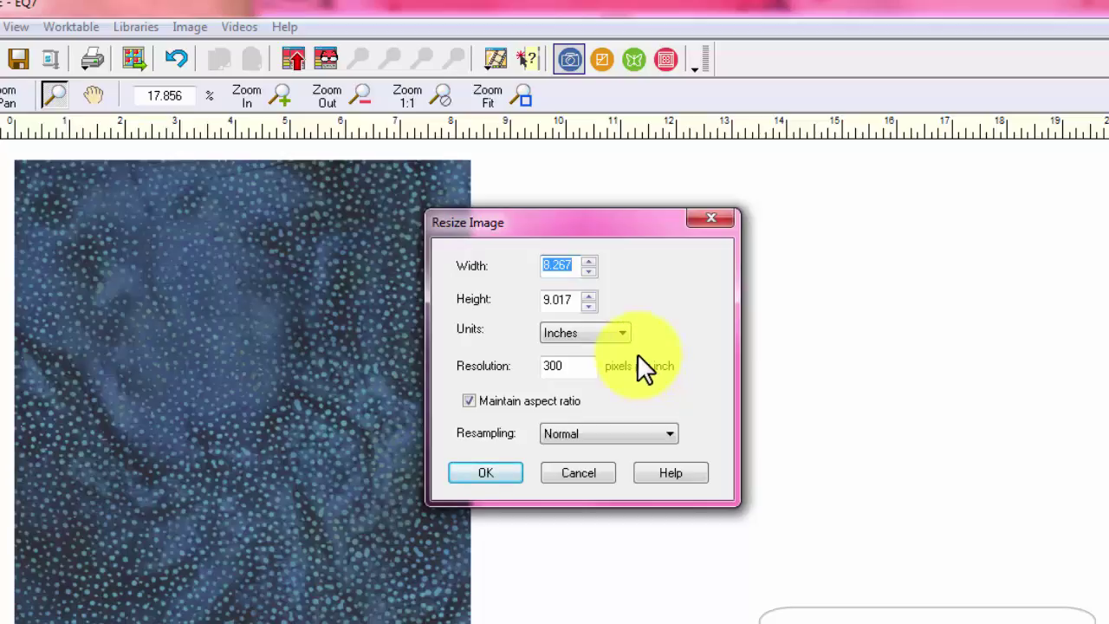
type("6.")
key("Tab")
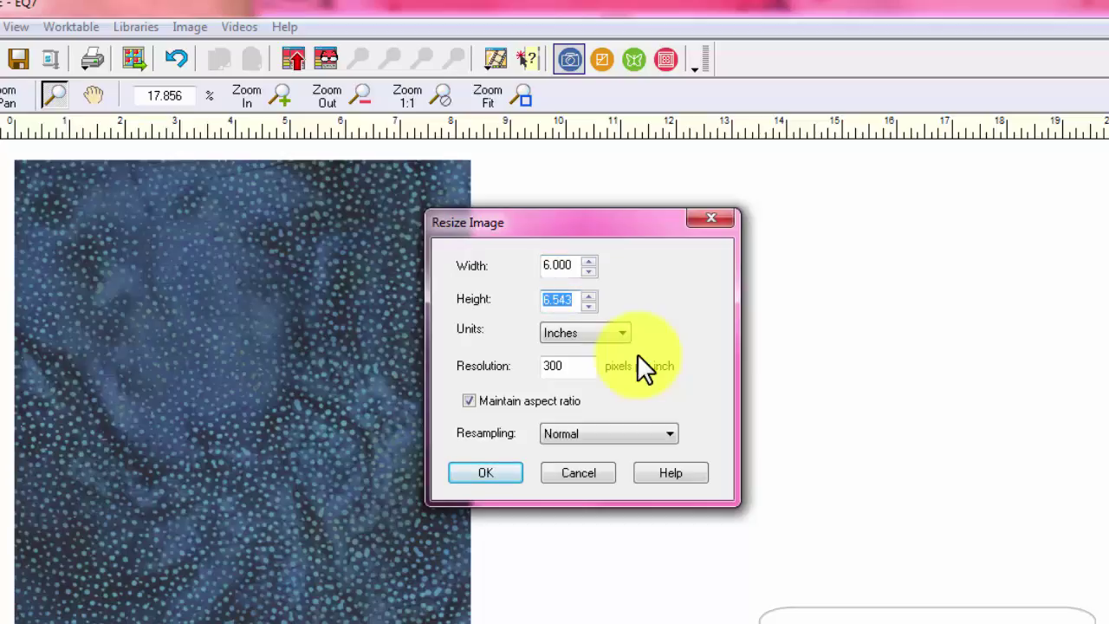
type("6.")
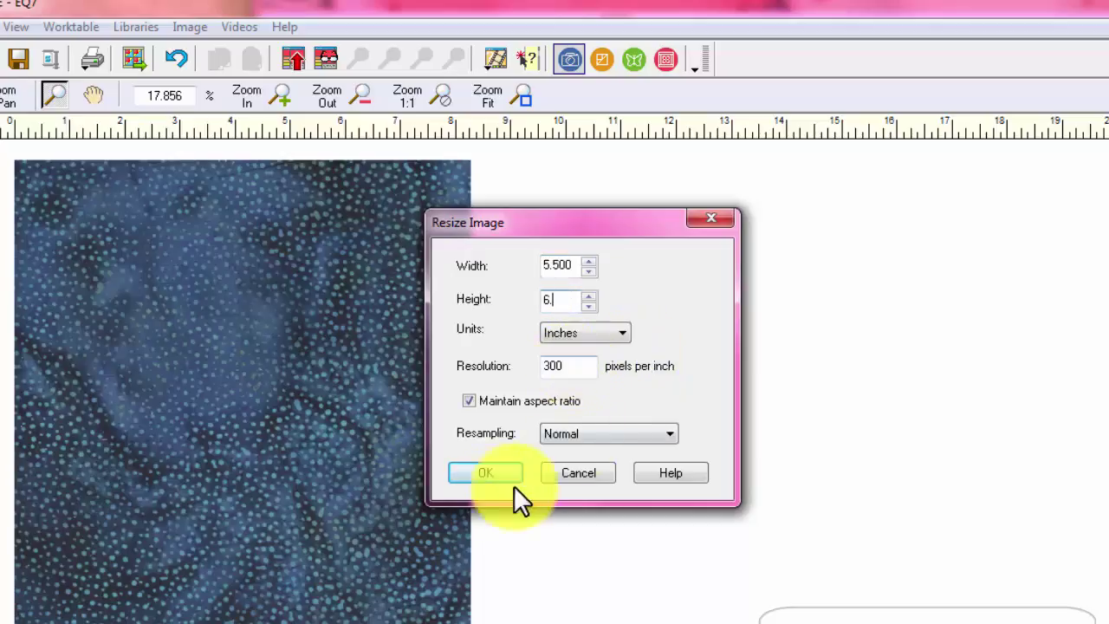
left_click(479, 473)
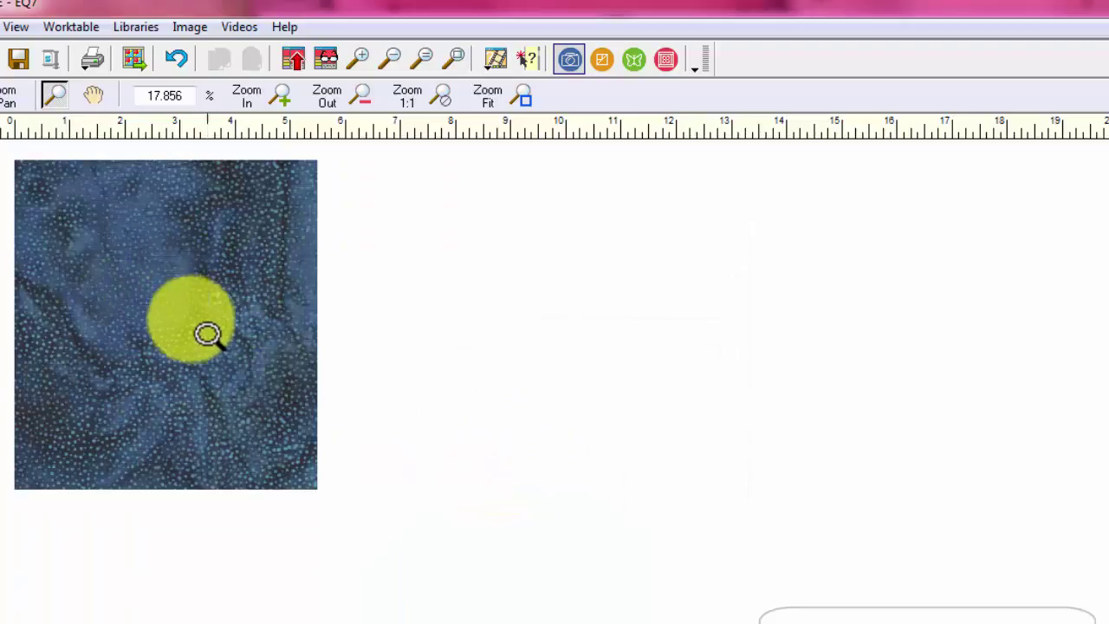
- Resize the batik image to 5 by 5 inches without maintaining the aspect ratio
left_click(190, 27)
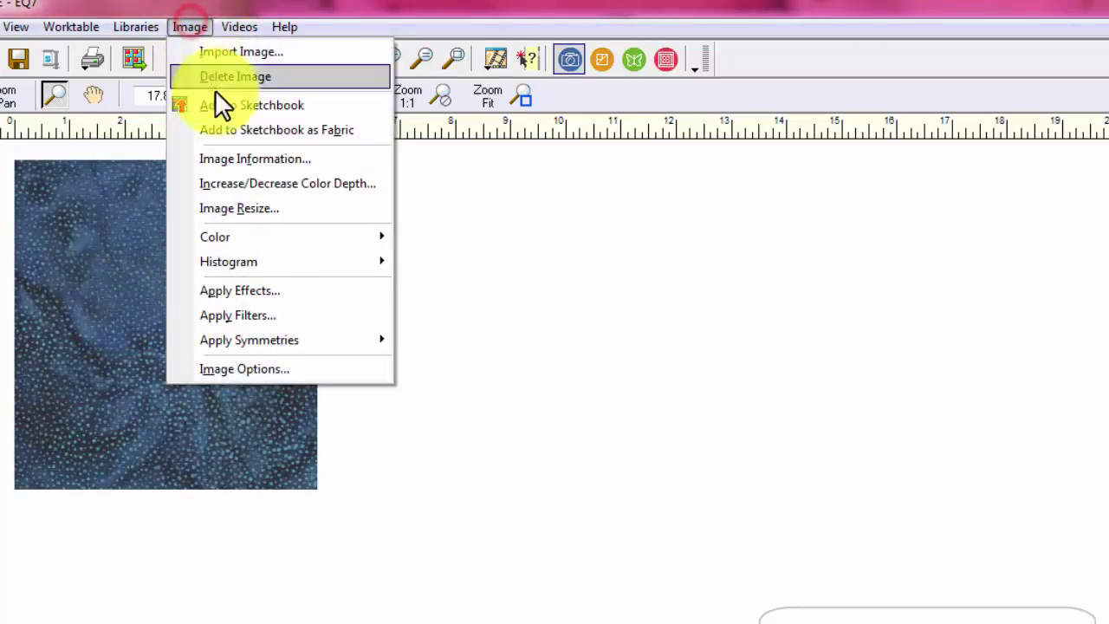
left_click(254, 206)
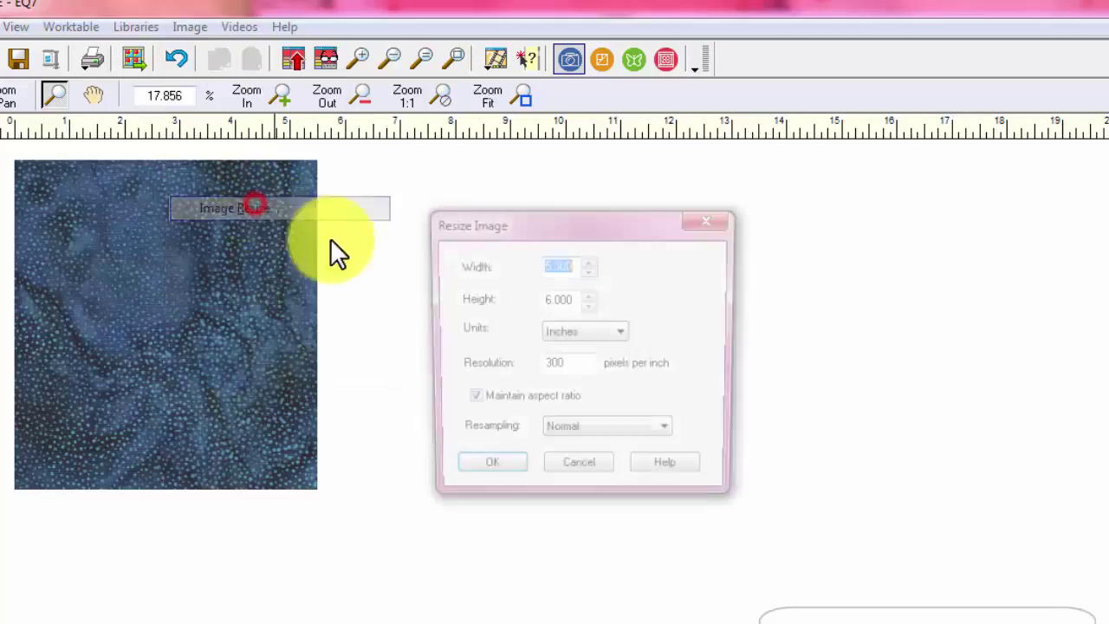
double_click(572, 300)
left_click(469, 401)
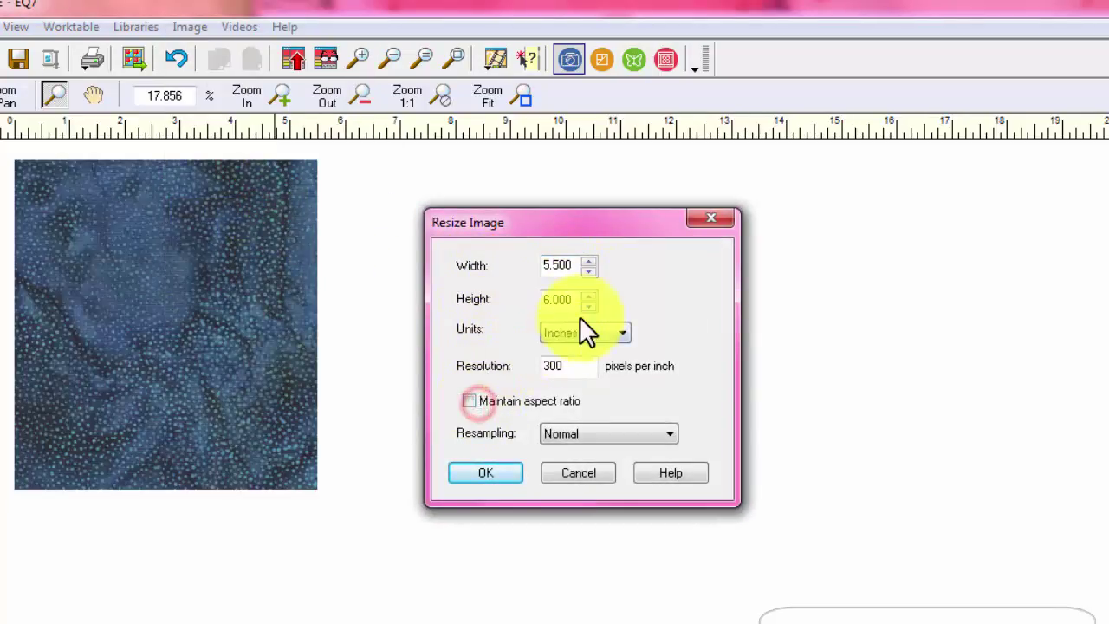
double_click(563, 299)
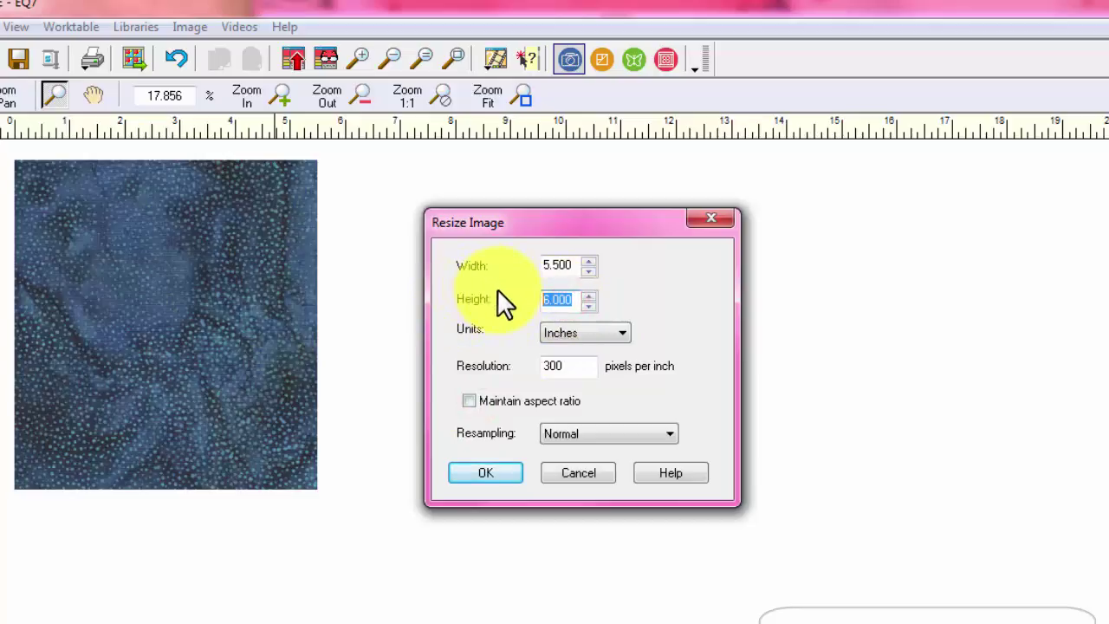
type("5.")
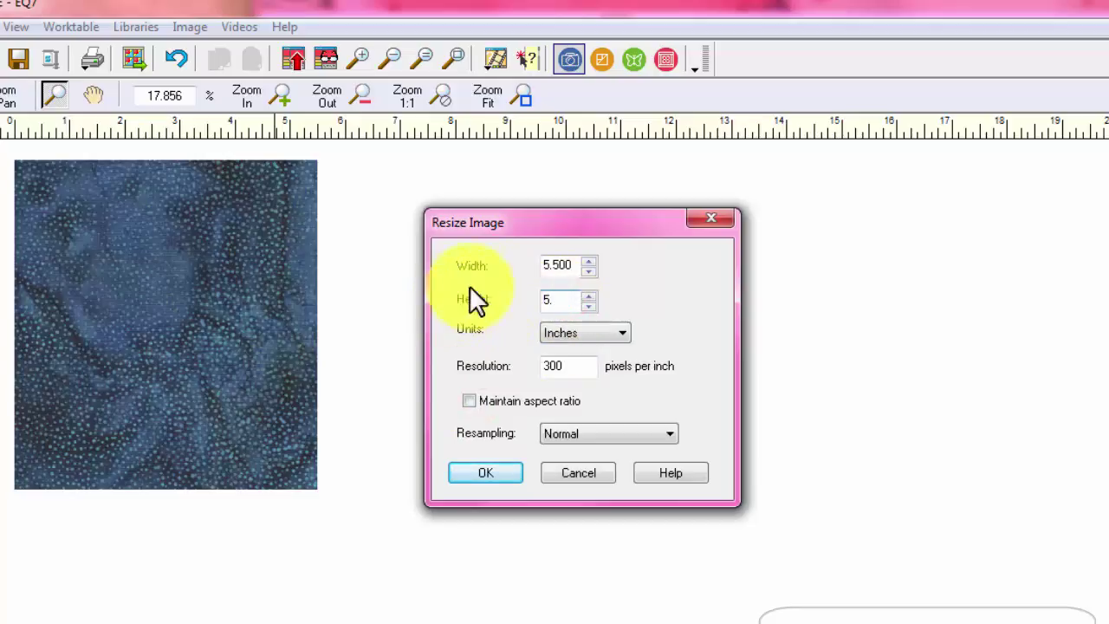
left_click_drag(569, 265, 553, 265)
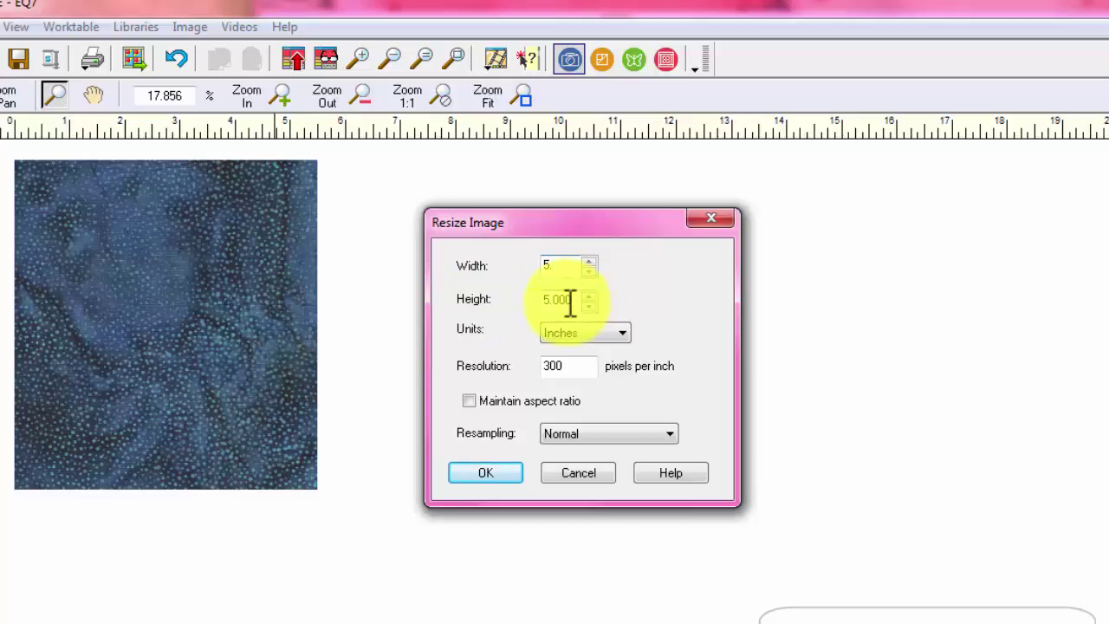
left_click(579, 368)
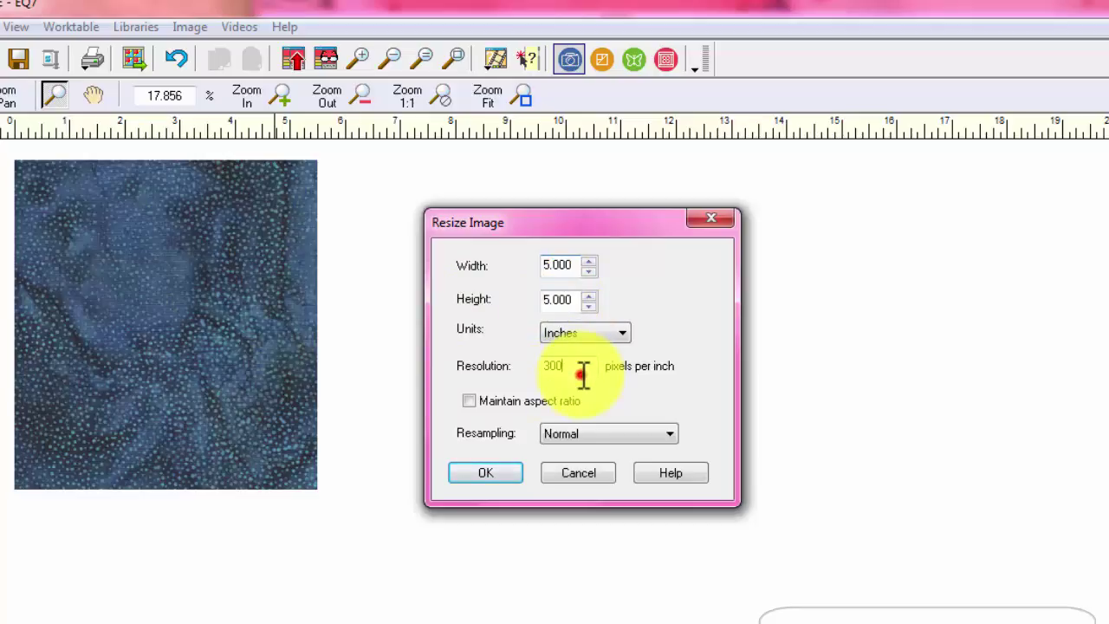
left_click(467, 469)
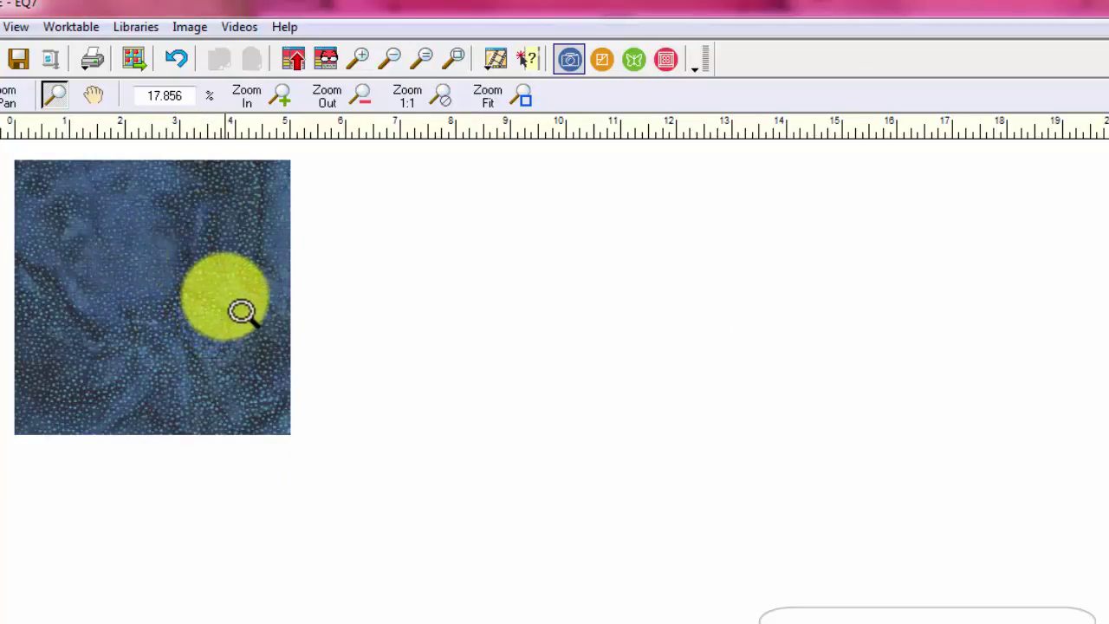
- Add the resized batik image to the Sketchbook and copy it to the Sketchbook fabrics
left_click(293, 55)
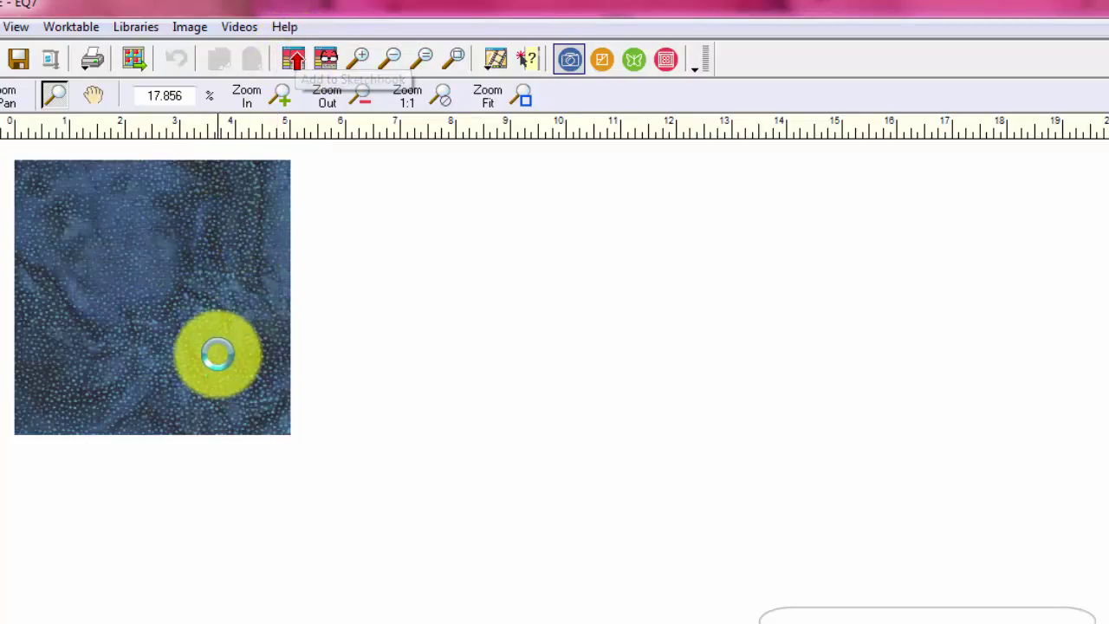
left_click(326, 58)
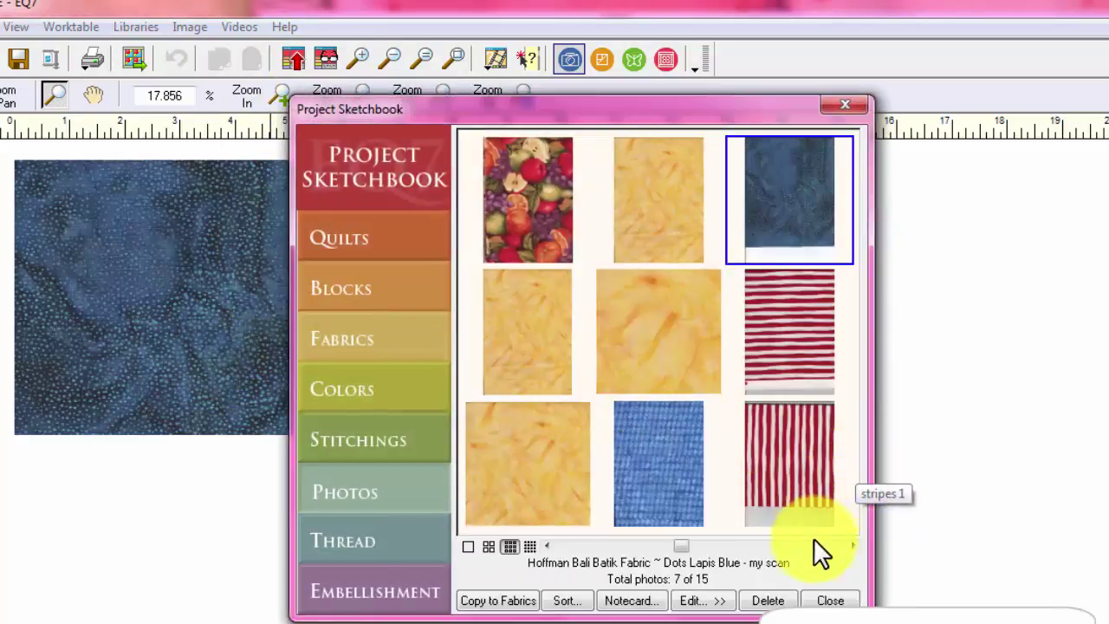
left_click(812, 548)
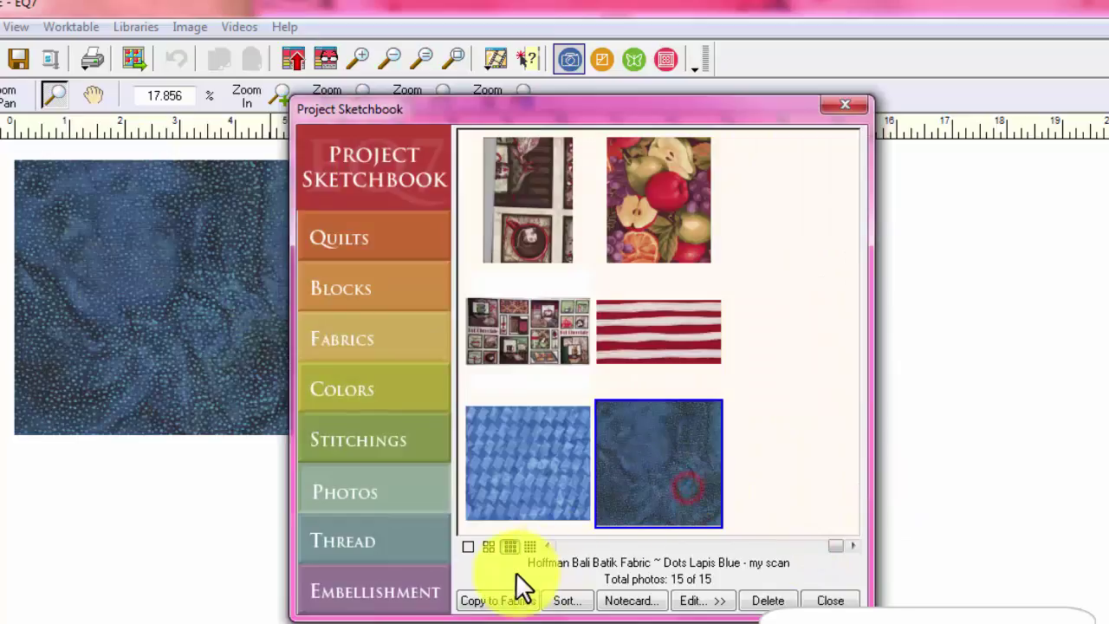
left_click(501, 600)
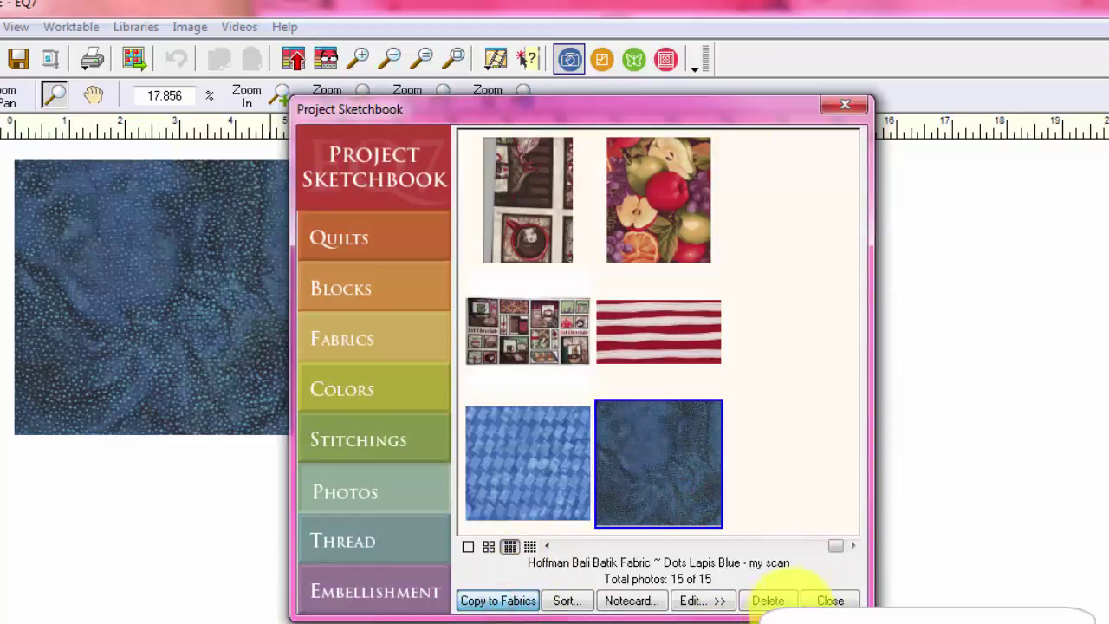
left_click(854, 594)
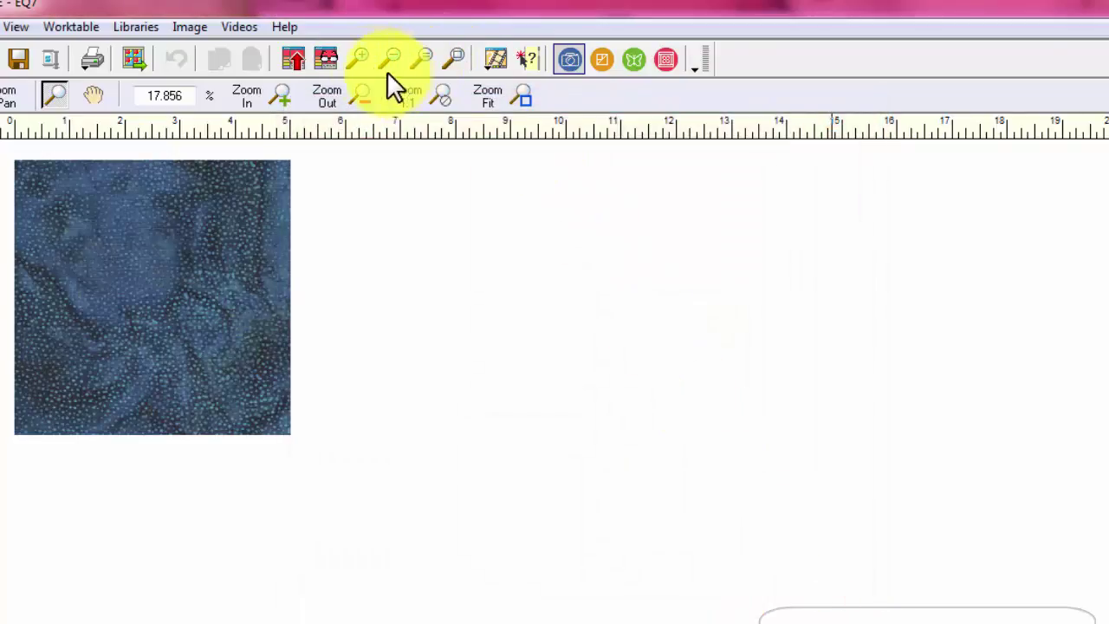
- Switch to the block worktable and fill the appliqué block's patch with the newly added small-dot blue batik
left_click(592, 61)
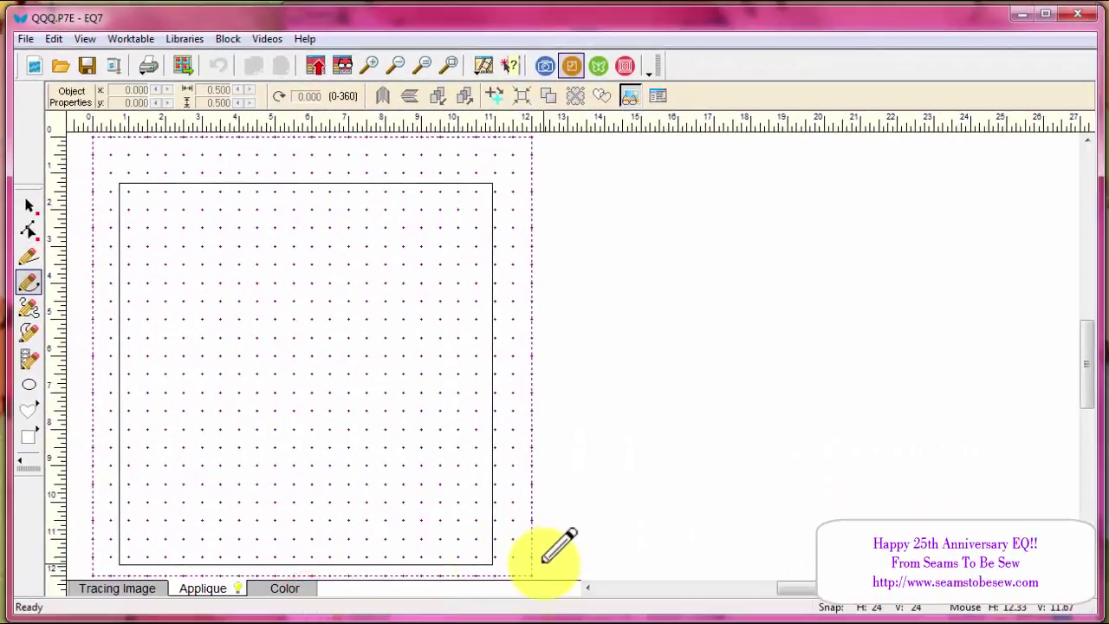
left_click(285, 589)
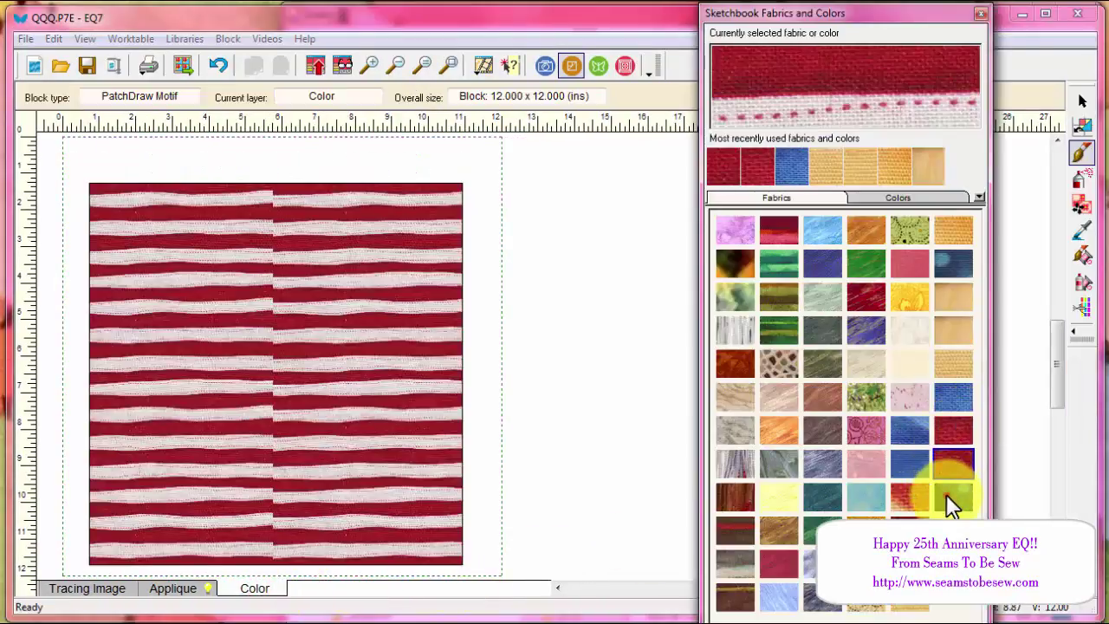
left_click(951, 497)
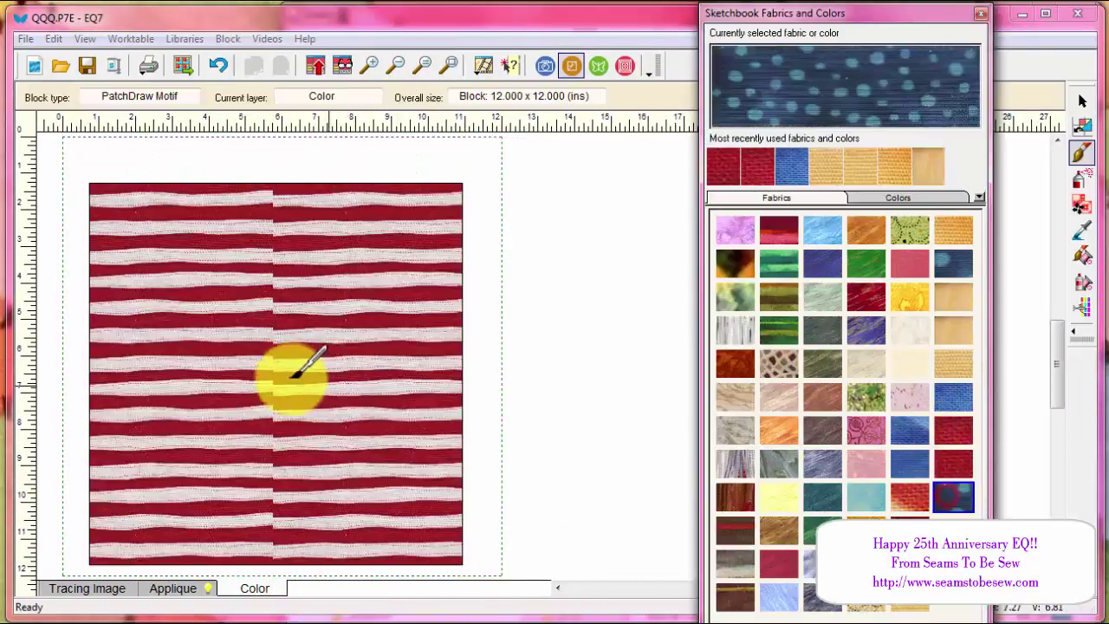
left_click(234, 382)
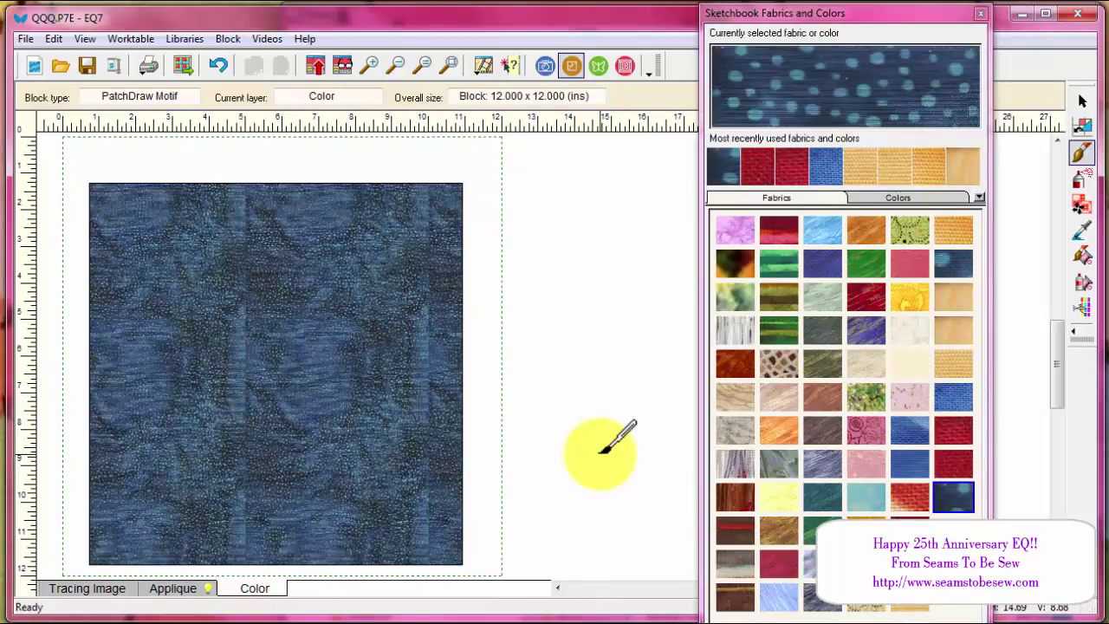
- Fill the block with the larger-dot blue batik for comparison and switch it back to the small-dot batik
left_click(958, 273)
left_click(279, 293)
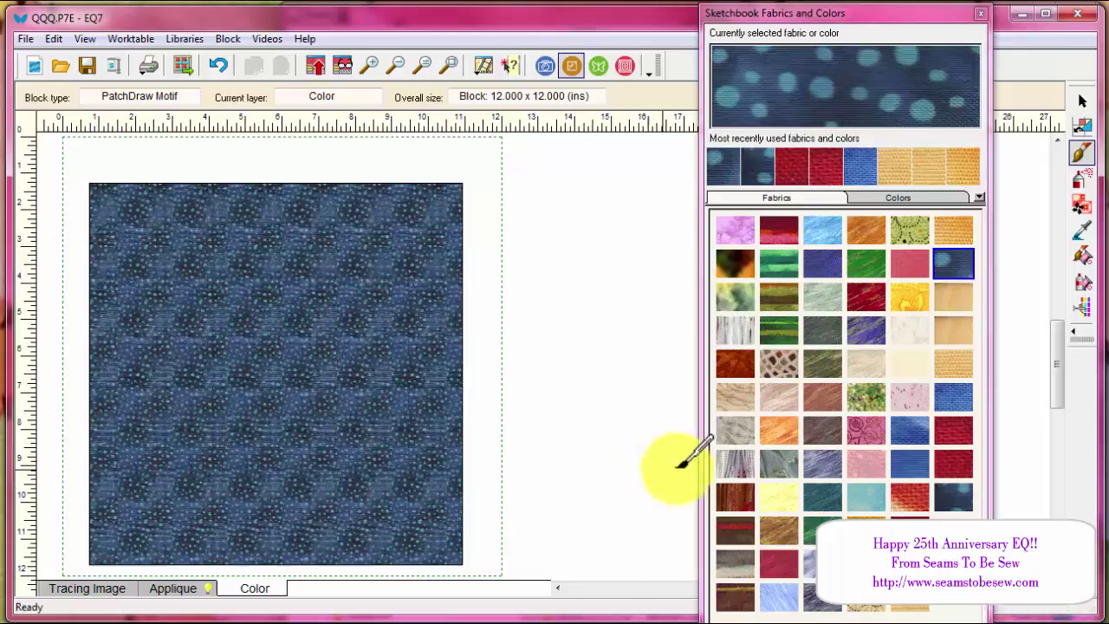
left_click(955, 491)
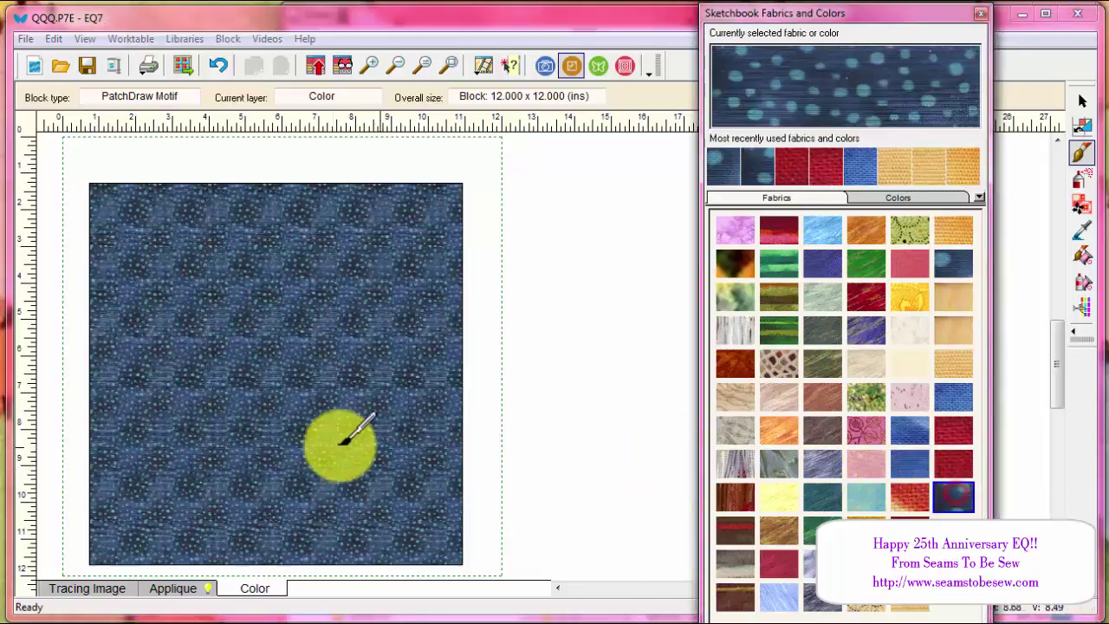
left_click(317, 440)
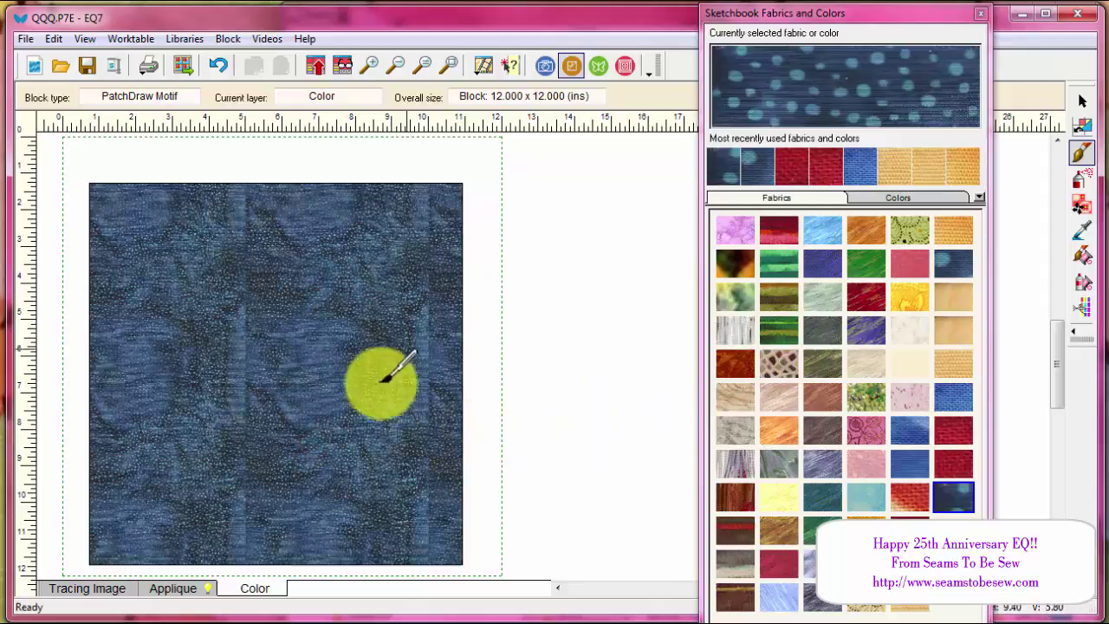
- Recolor the block with the larger-dot blue batik once more and return it to the small-dot version
left_click(953, 263)
left_click(303, 343)
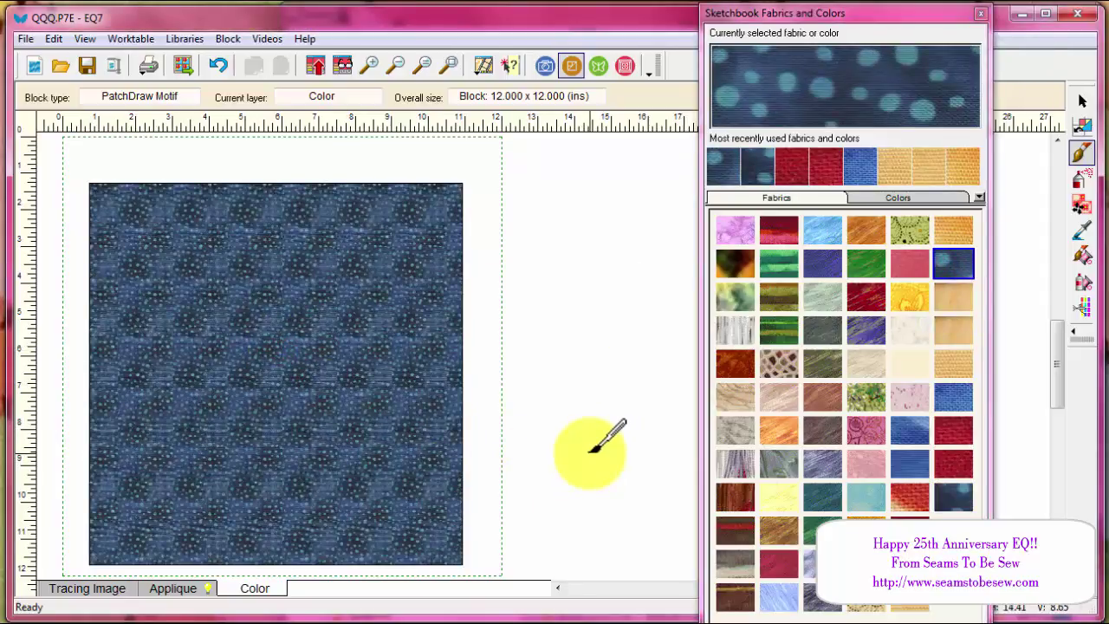
left_click(954, 497)
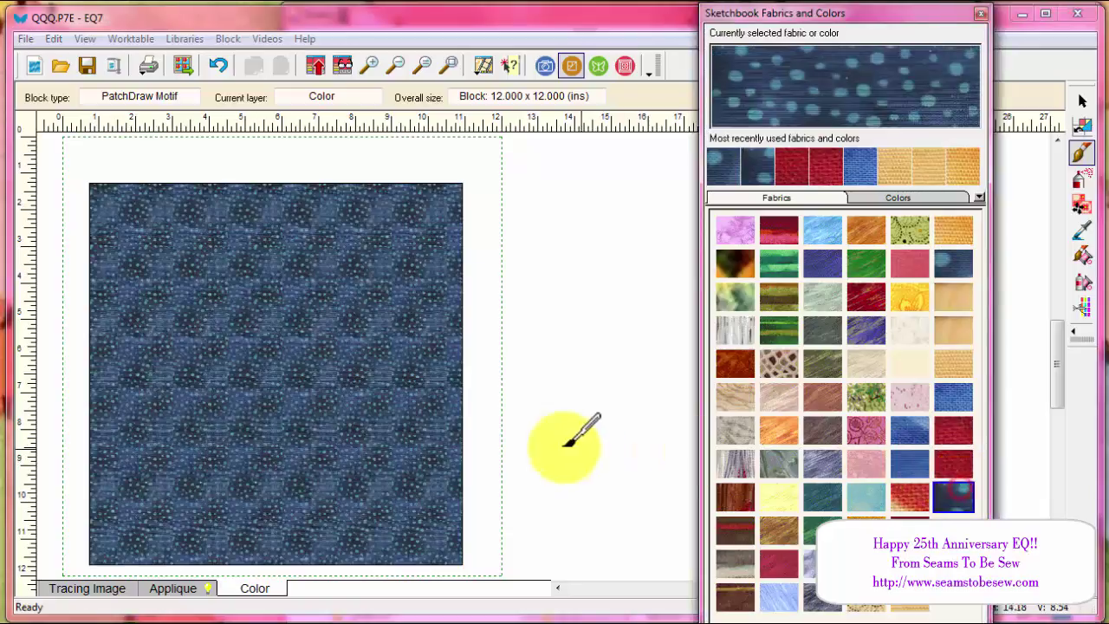
left_click(442, 435)
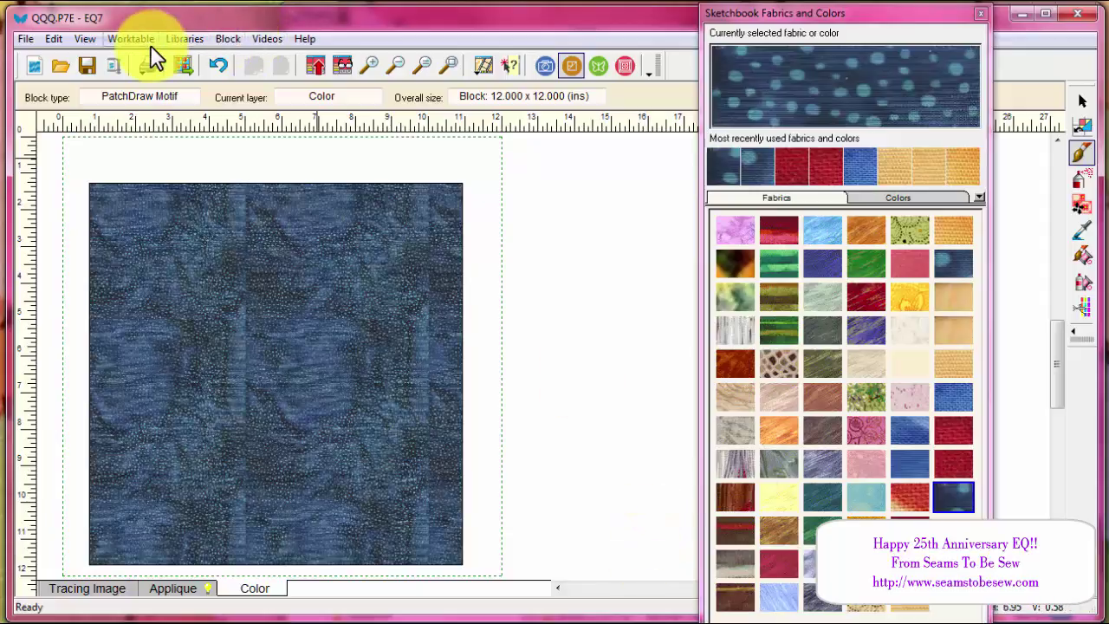
- Examine the custom photo libraries under My Library, going through the Panels categories Christmas, Wallhangings and Styles 3 to 5
left_click(180, 38)
left_click(208, 141)
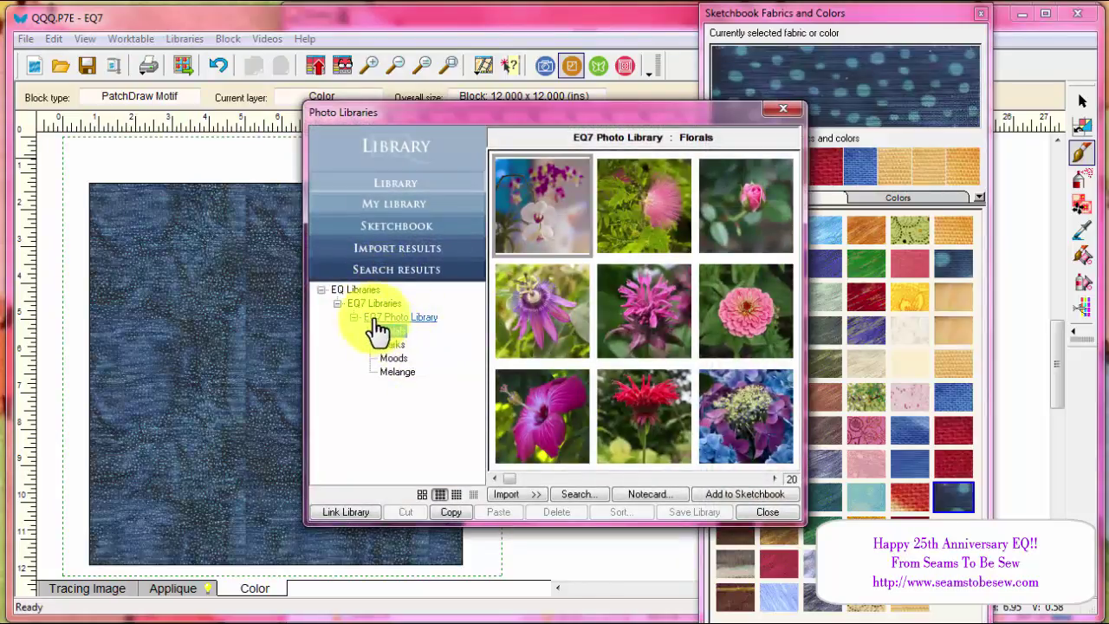
left_click(394, 207)
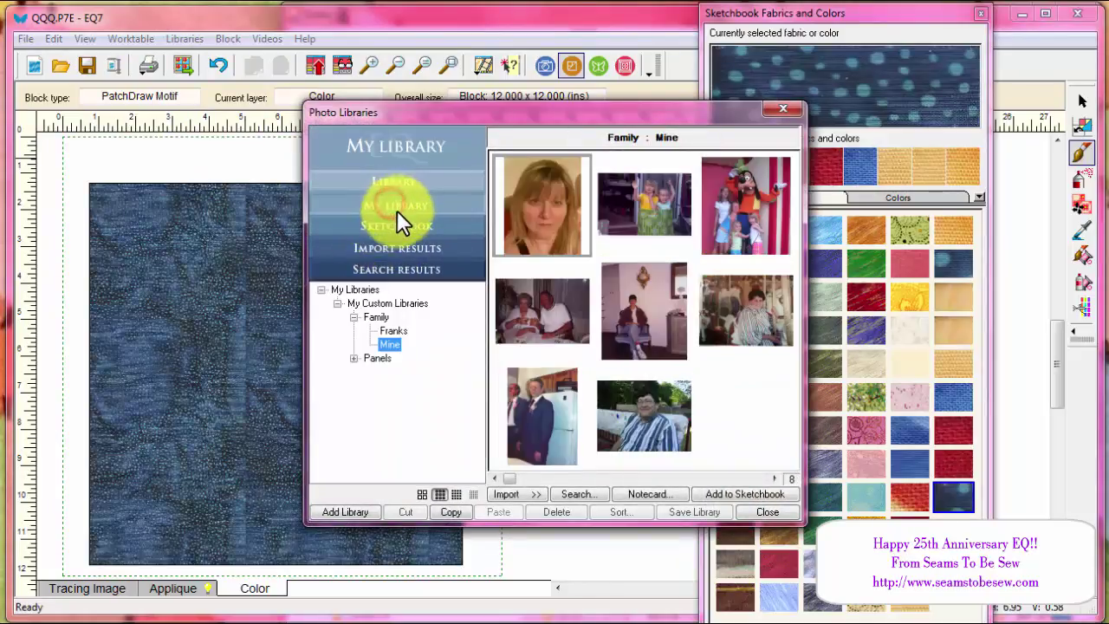
left_click(378, 357)
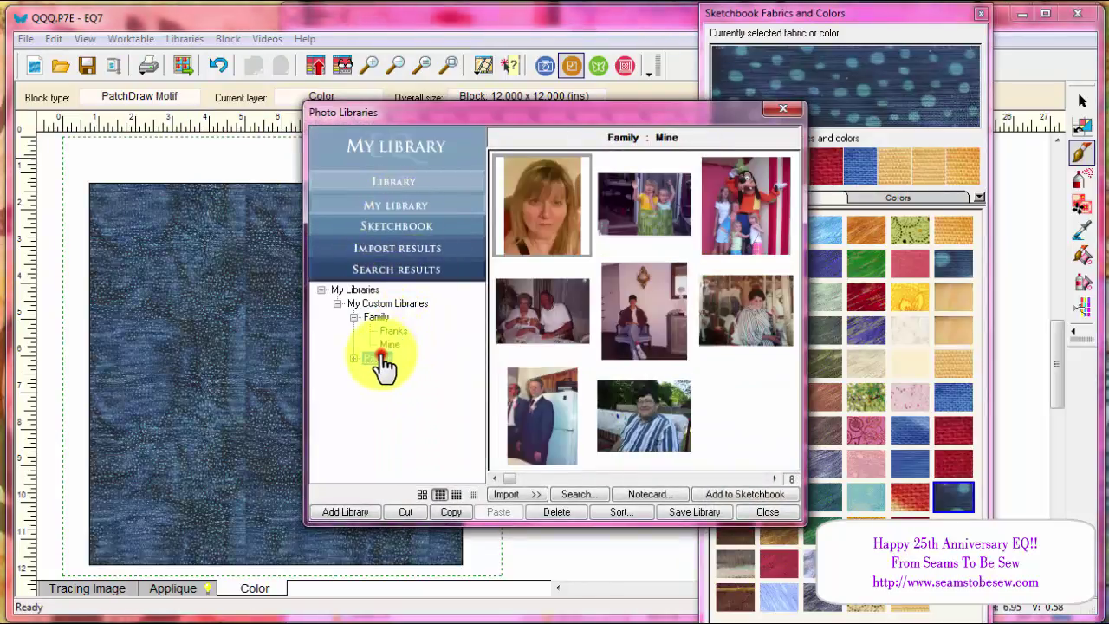
left_click(403, 347)
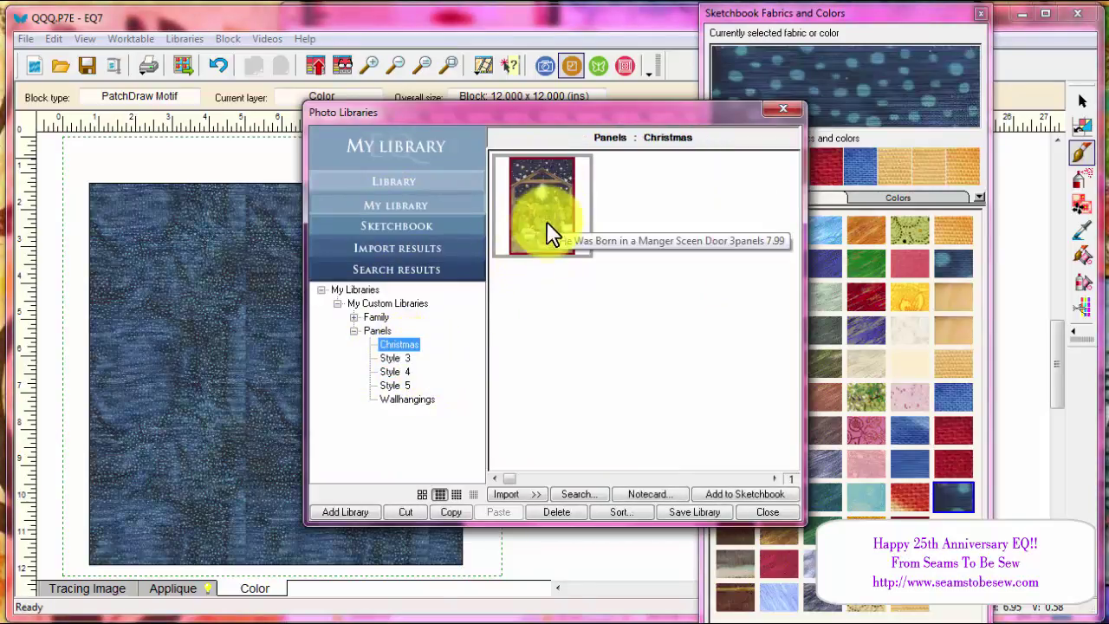
left_click(420, 401)
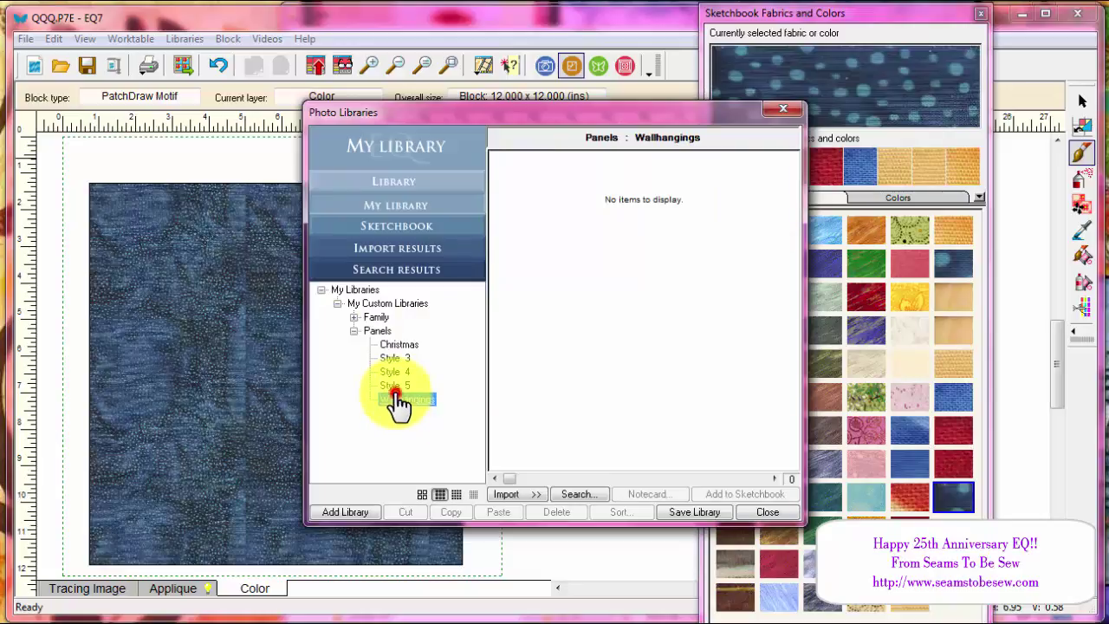
left_click(395, 386)
left_click(395, 372)
left_click(395, 358)
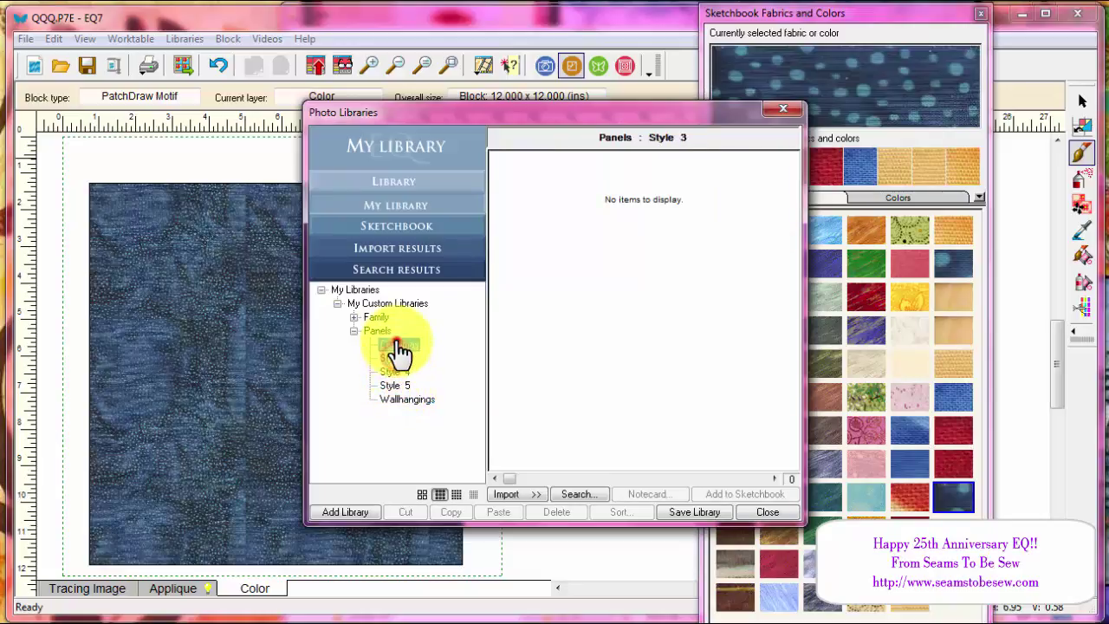
left_click(399, 345)
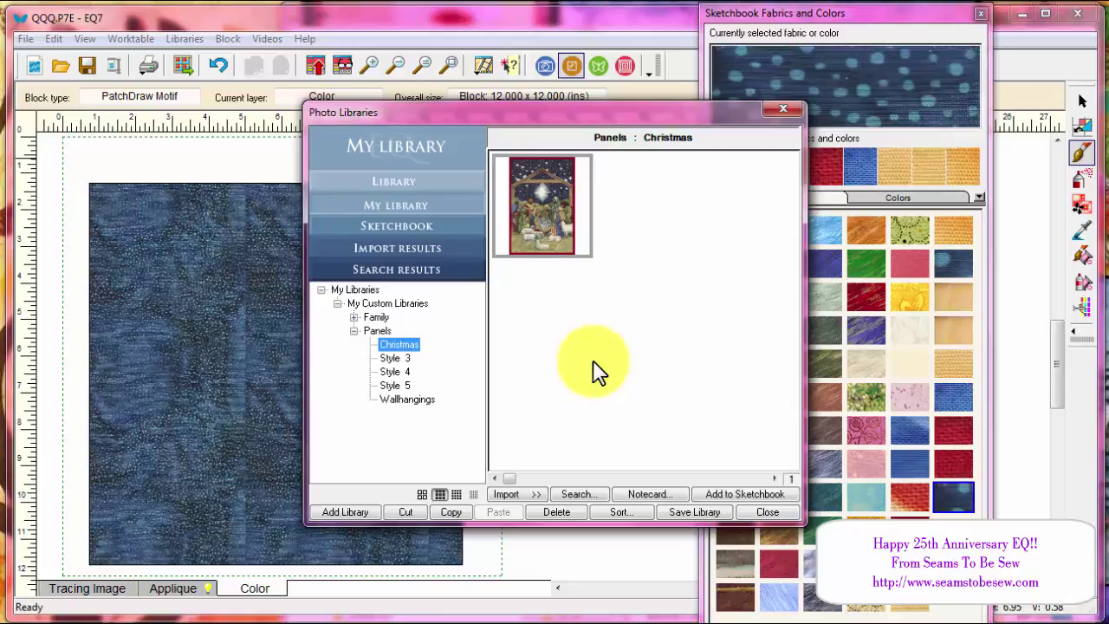
left_click(766, 511)
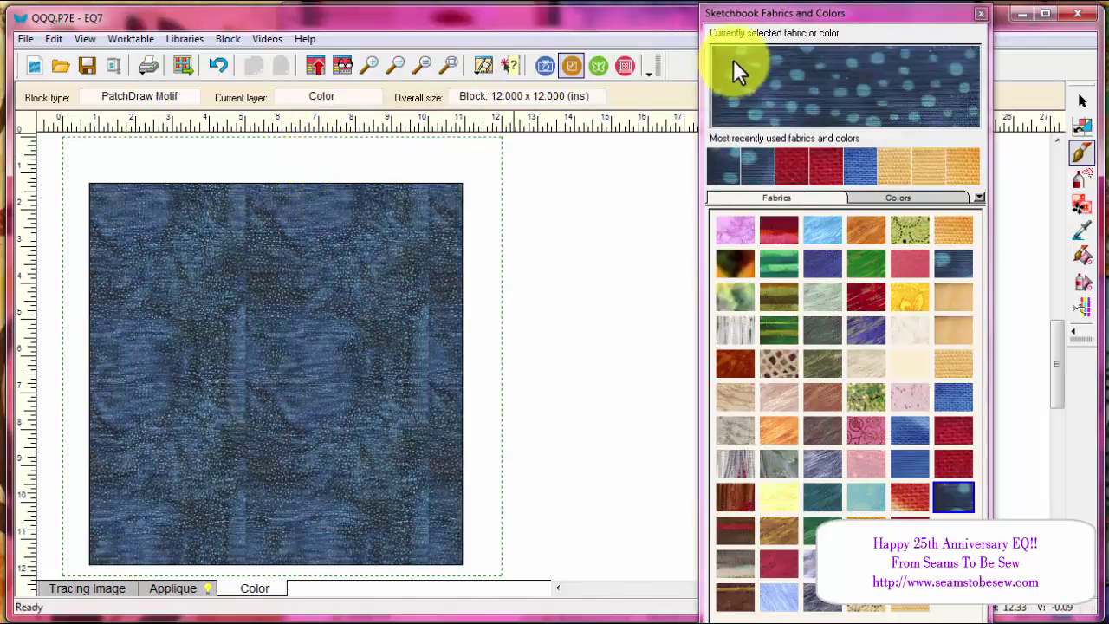
- Switch to the quilt worktable and look over the available new quilt layout types
left_click(625, 67)
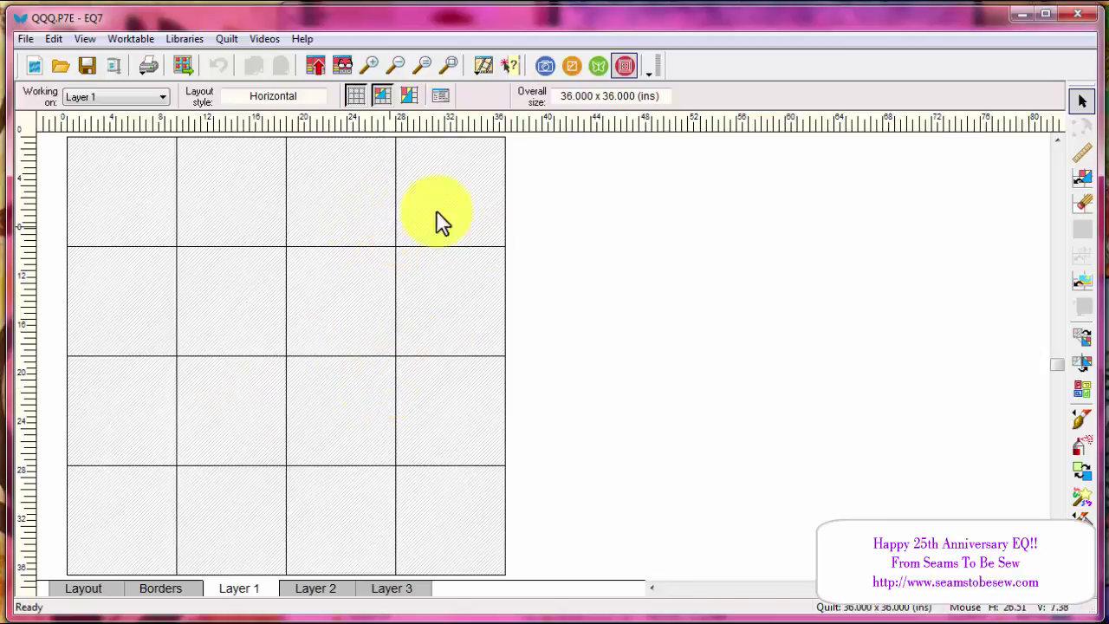
left_click(225, 40)
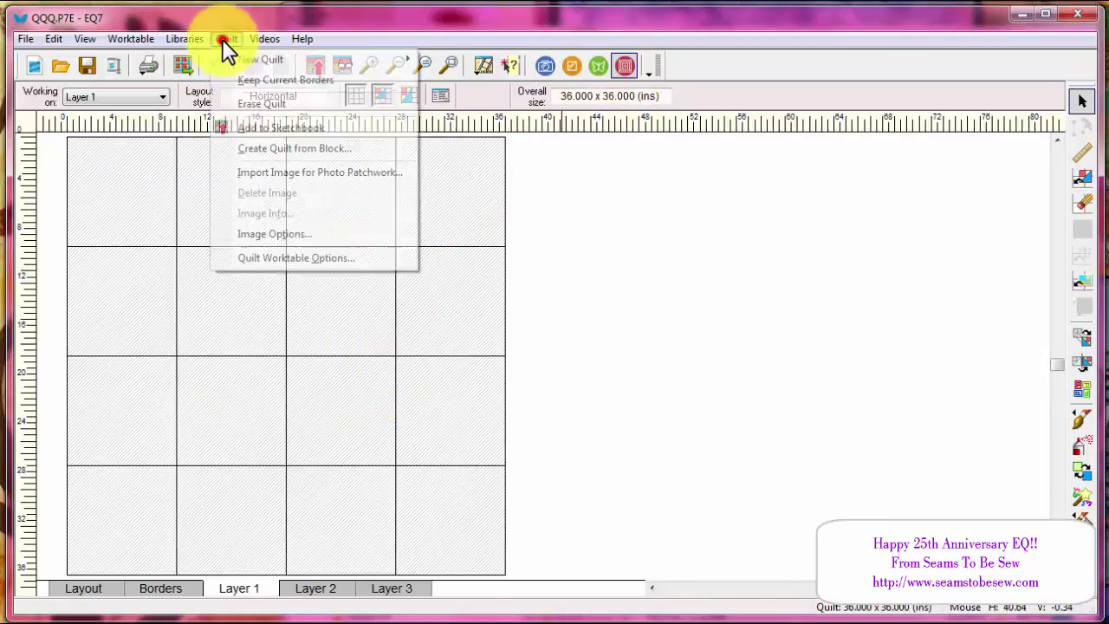
mouse_move(235, 65)
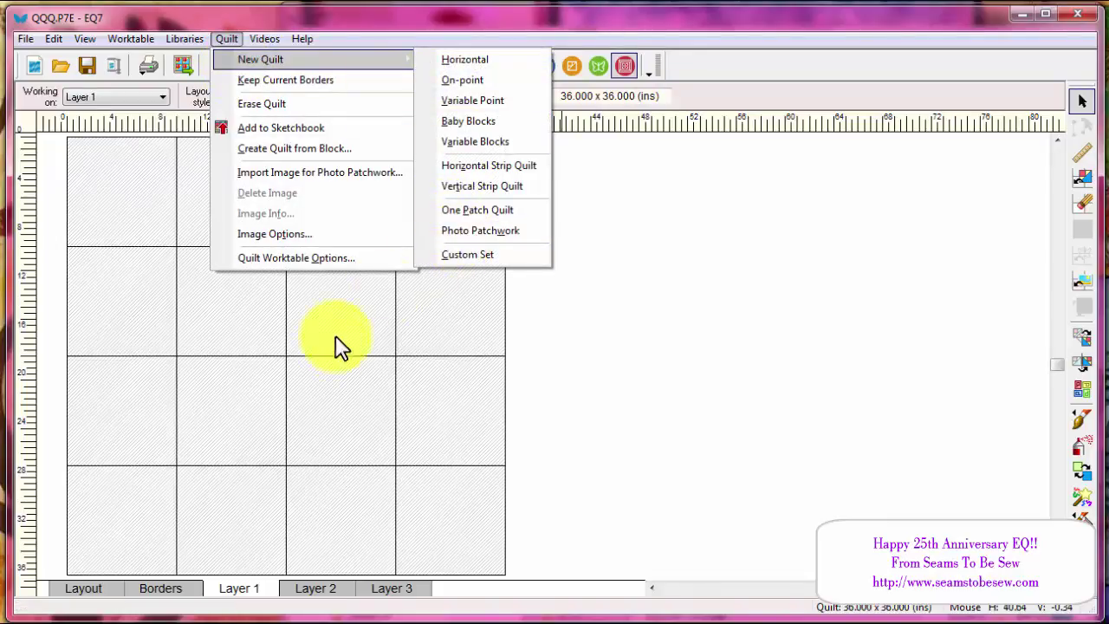
left_click(287, 358)
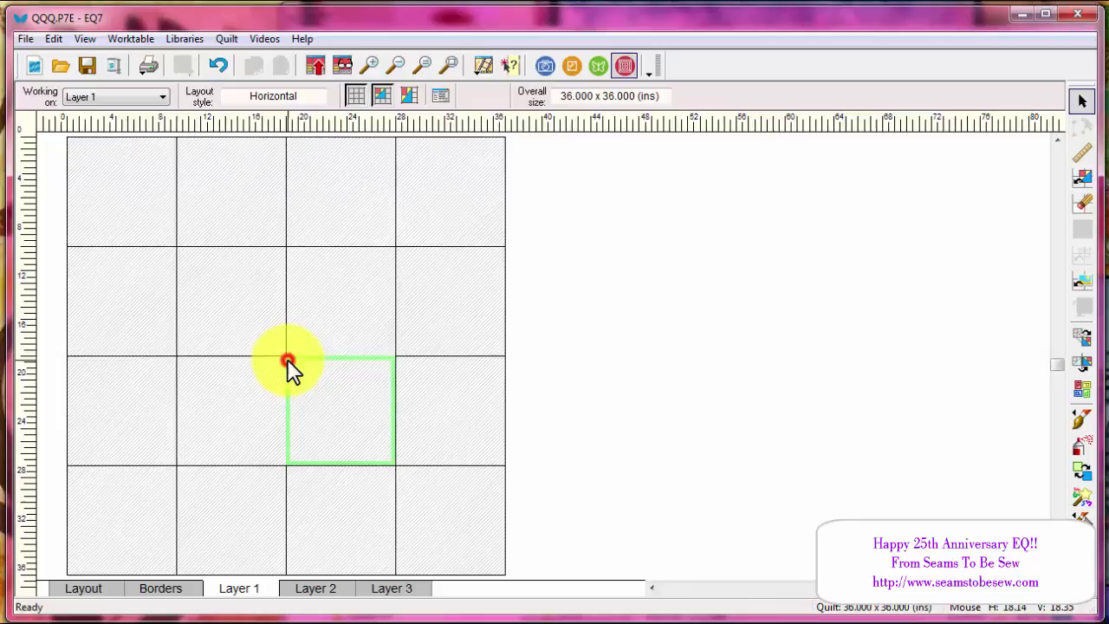
left_click(287, 312)
left_click(227, 305)
left_click(234, 381)
left_click(352, 381)
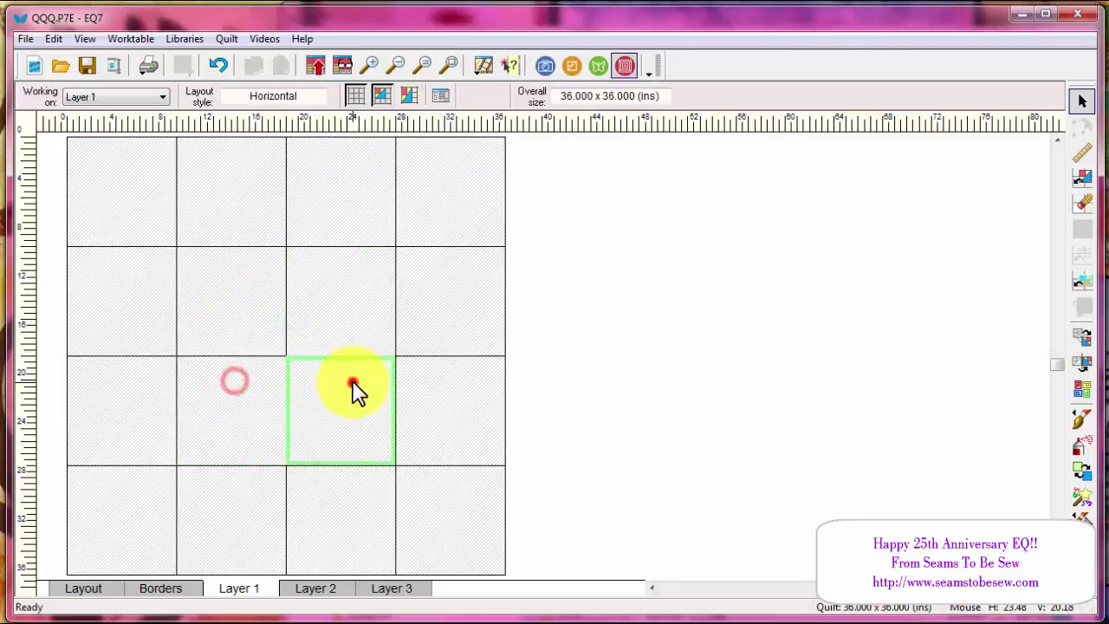
left_click(348, 319)
left_click(256, 314)
left_click(341, 386)
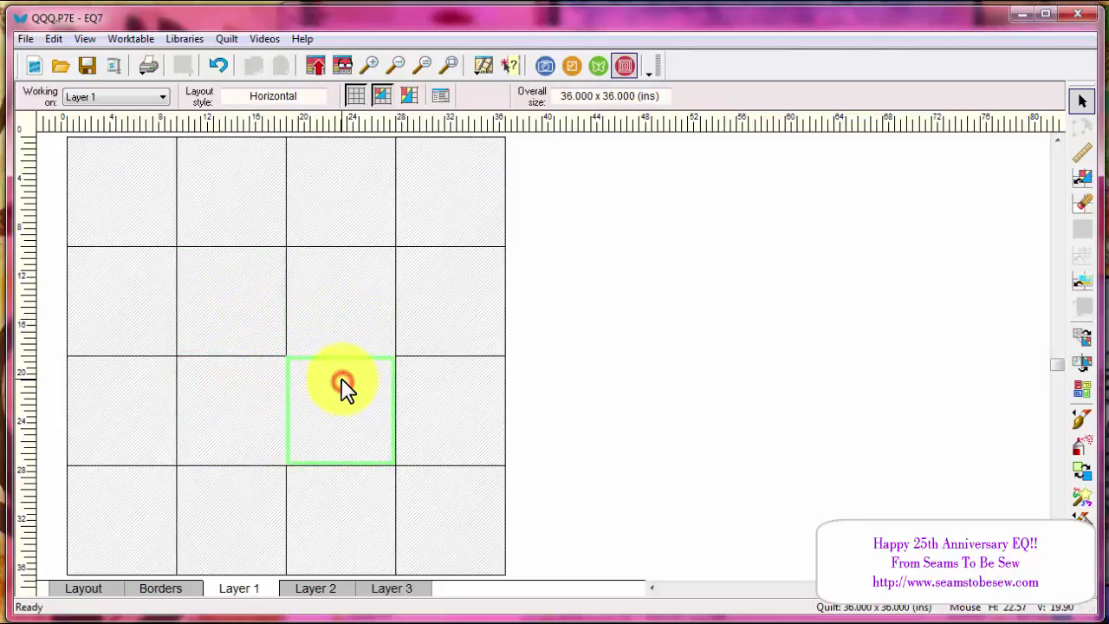
left_click(348, 319)
left_click(255, 320)
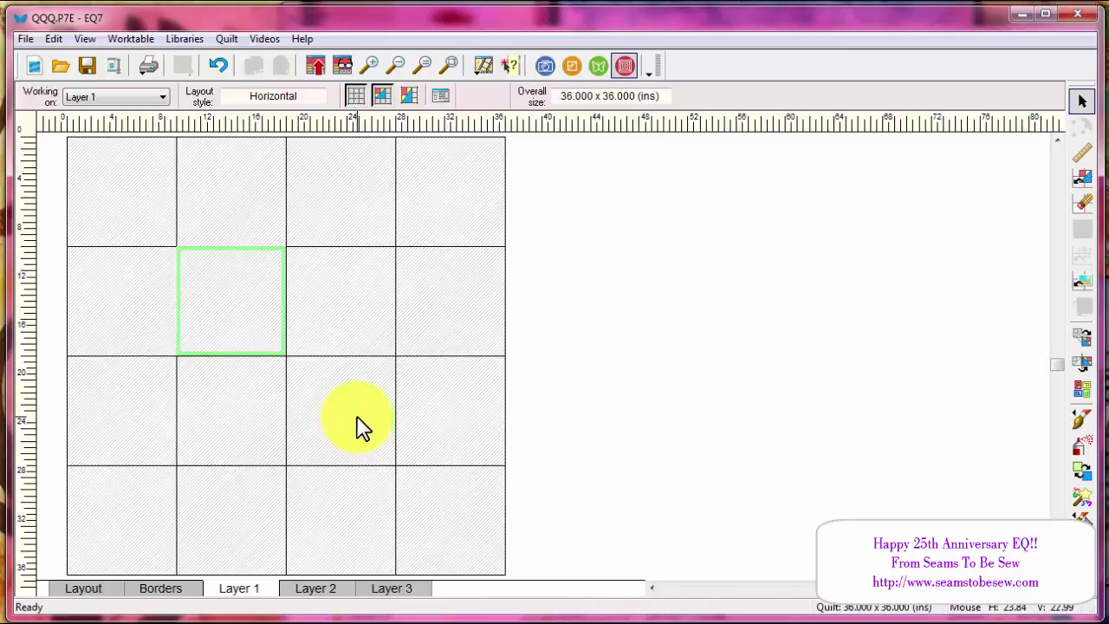
left_click(356, 417)
left_click(248, 295)
left_click(376, 319)
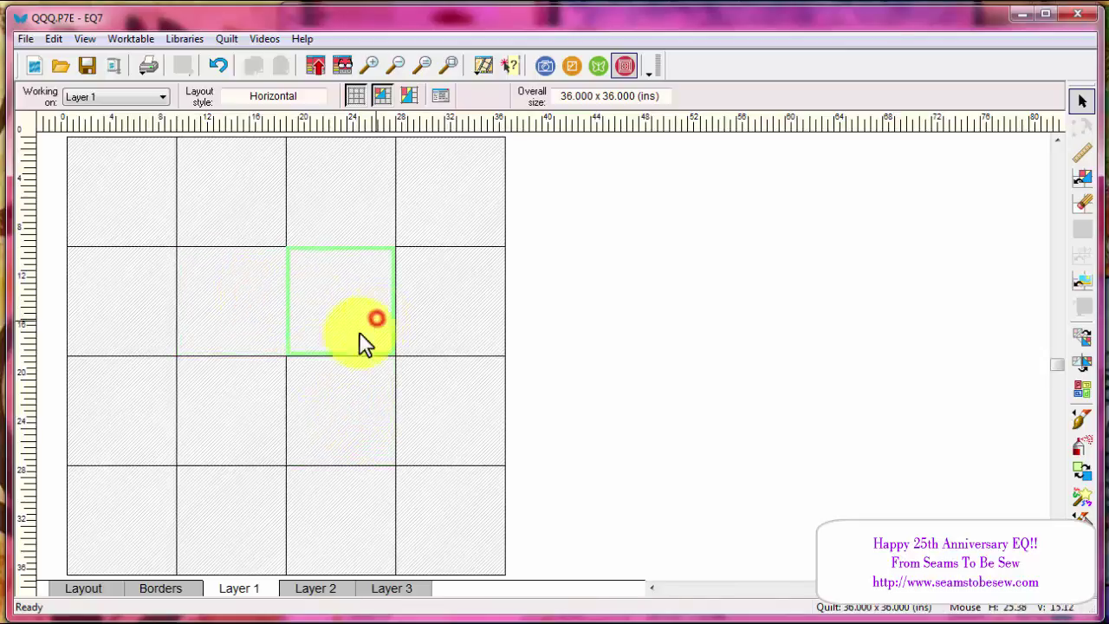
left_click(248, 413)
left_click(347, 406)
left_click(268, 325)
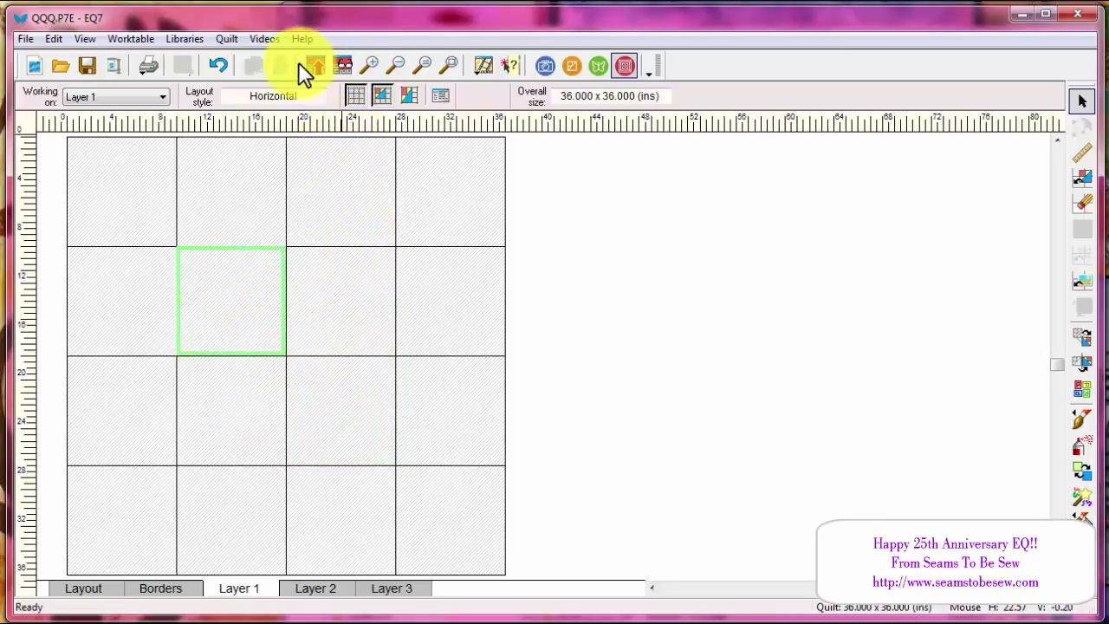
- Select the Hot Chocolate Cocoa and Cookies placemat panel among the Project Sketchbook photos
left_click(340, 66)
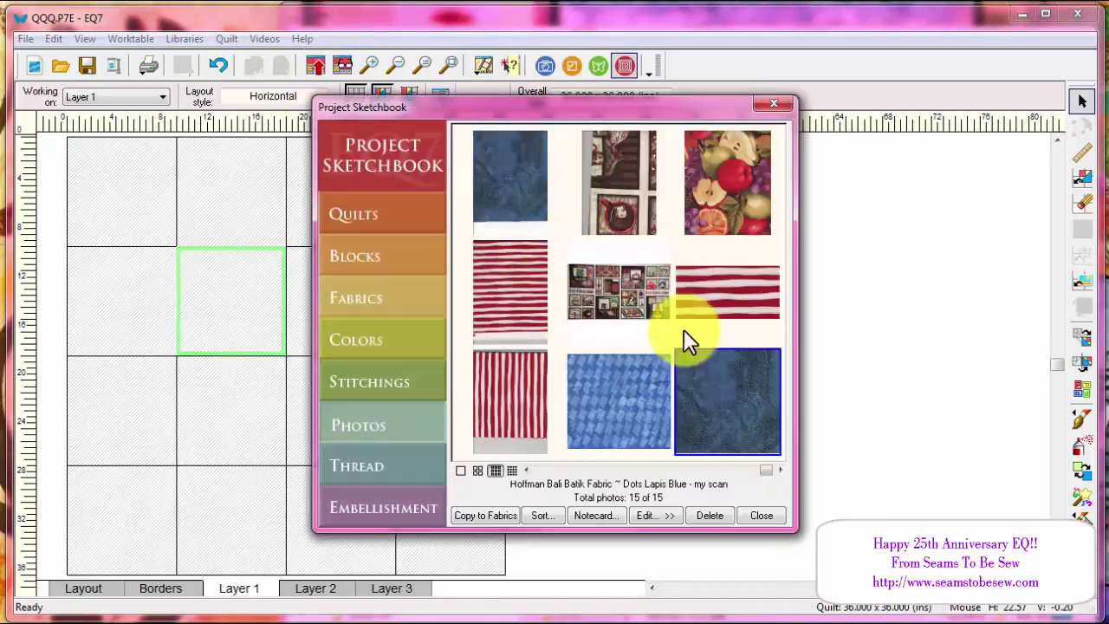
left_click(621, 299)
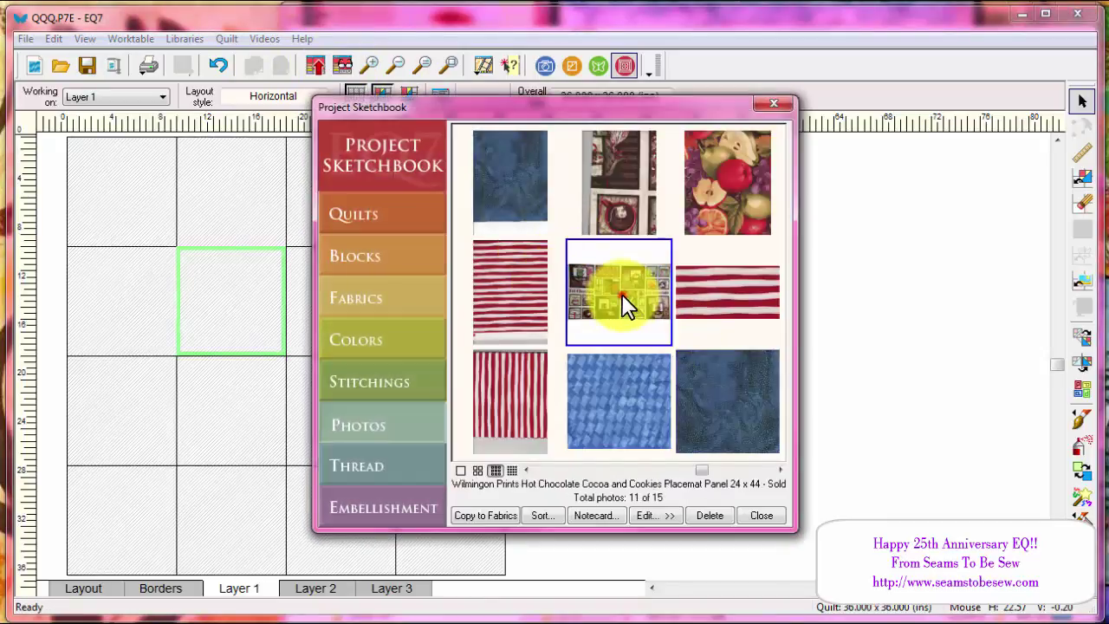
left_click(773, 103)
- Start a new Photo Patchwork quilt and accept the import reminder
left_click(226, 40)
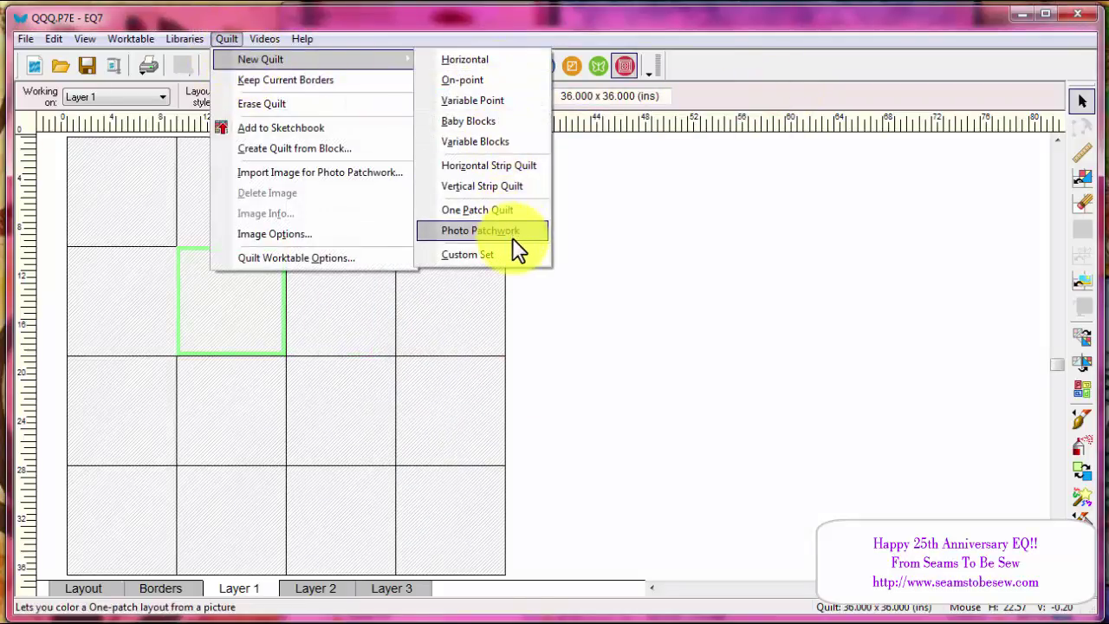
left_click(512, 233)
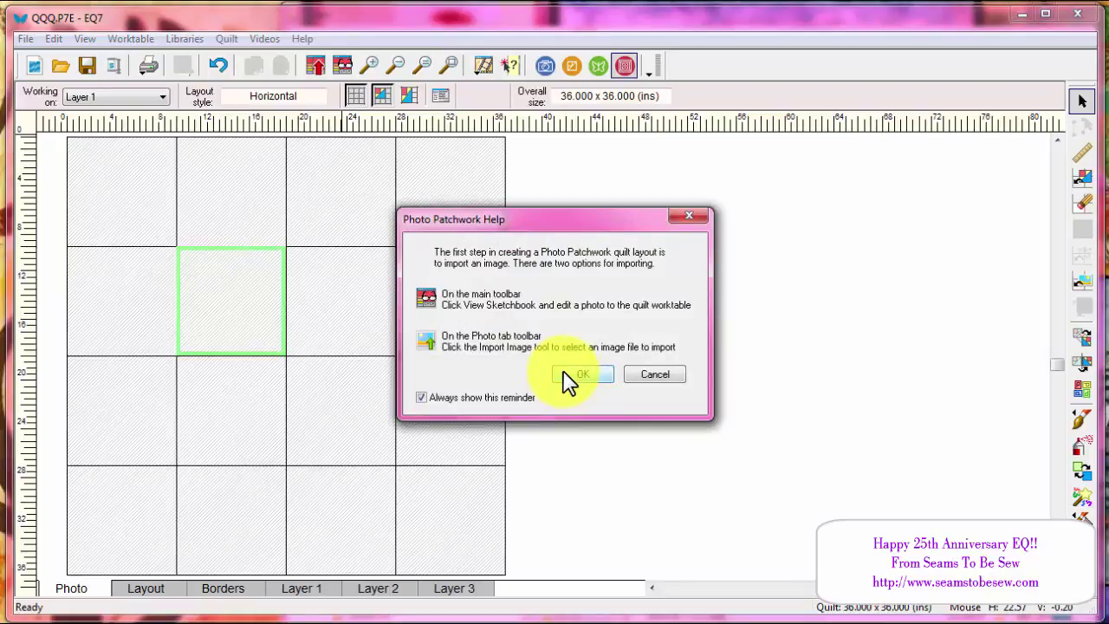
left_click(564, 373)
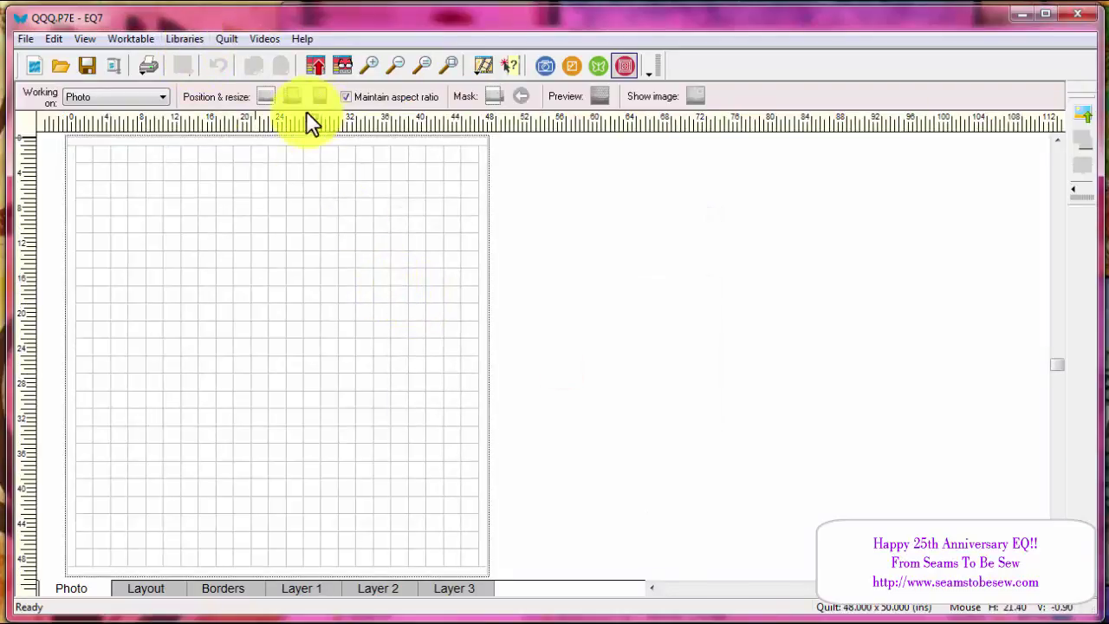
- Send the hot chocolate placemat panel photo from the Sketchbook to the quilt worktable
left_click(333, 66)
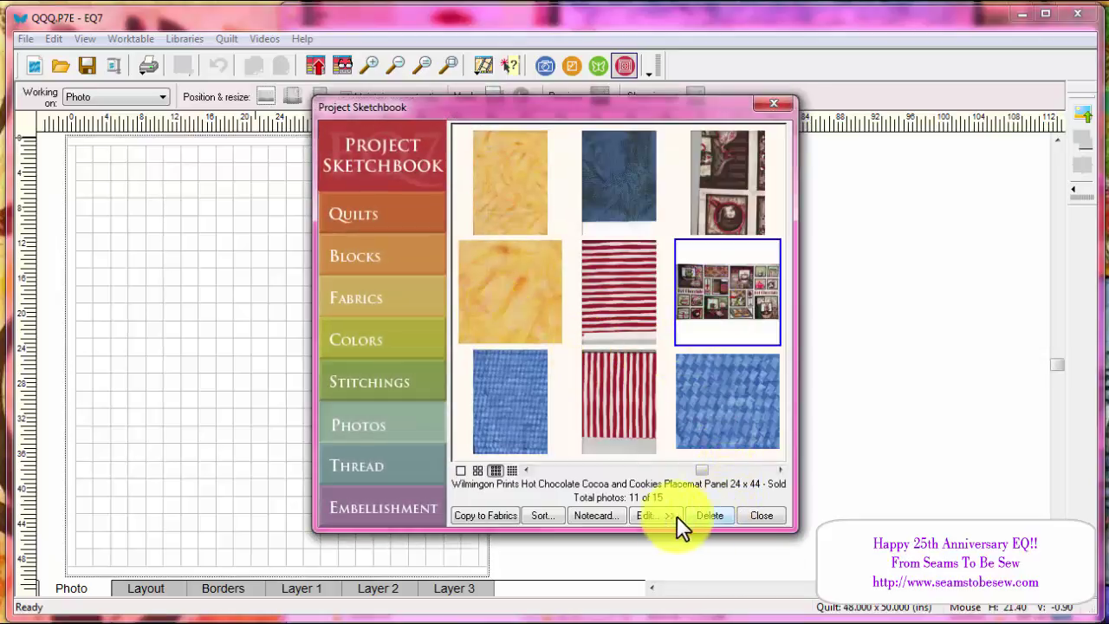
left_click(655, 519)
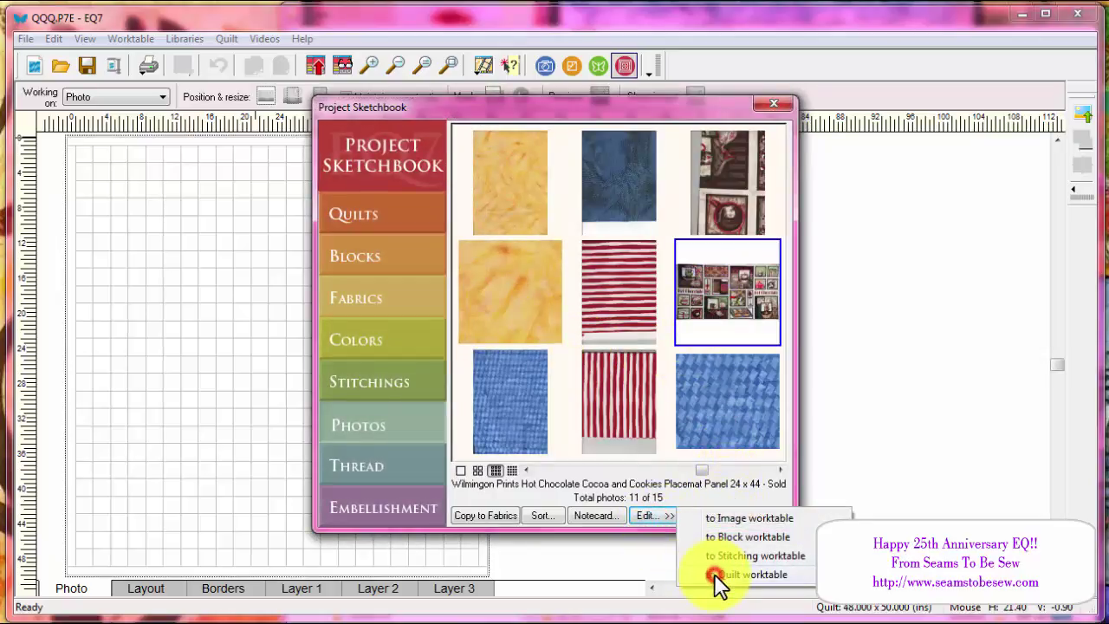
left_click(714, 574)
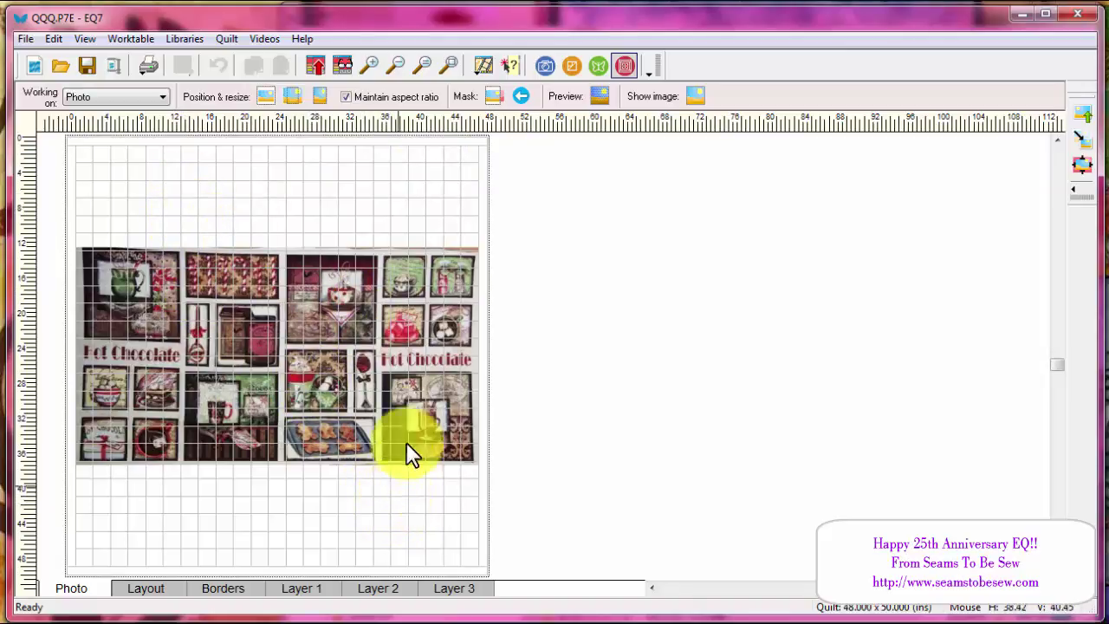
- Add the nativity panel from the Christmas category of the custom Panels photo library to the Sketchbook
left_click(341, 65)
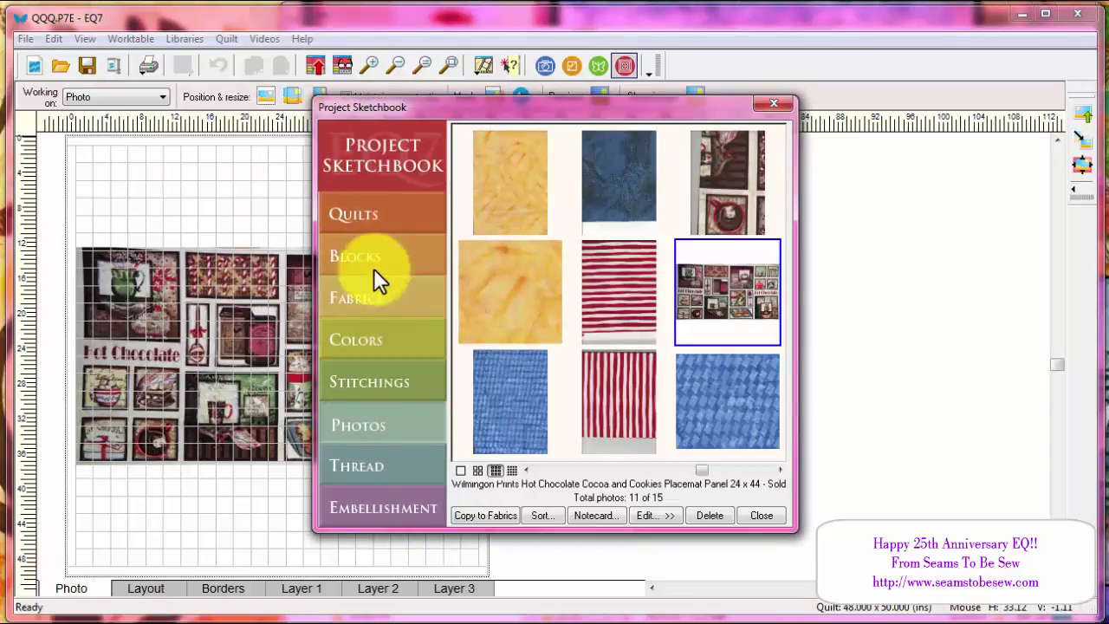
left_click(782, 514)
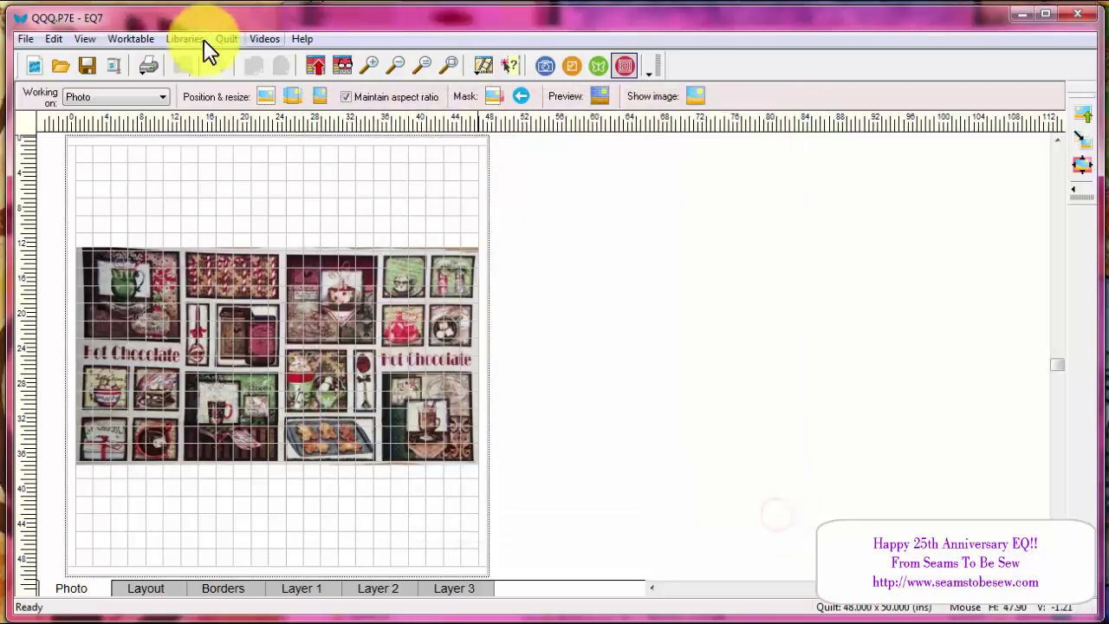
left_click(183, 39)
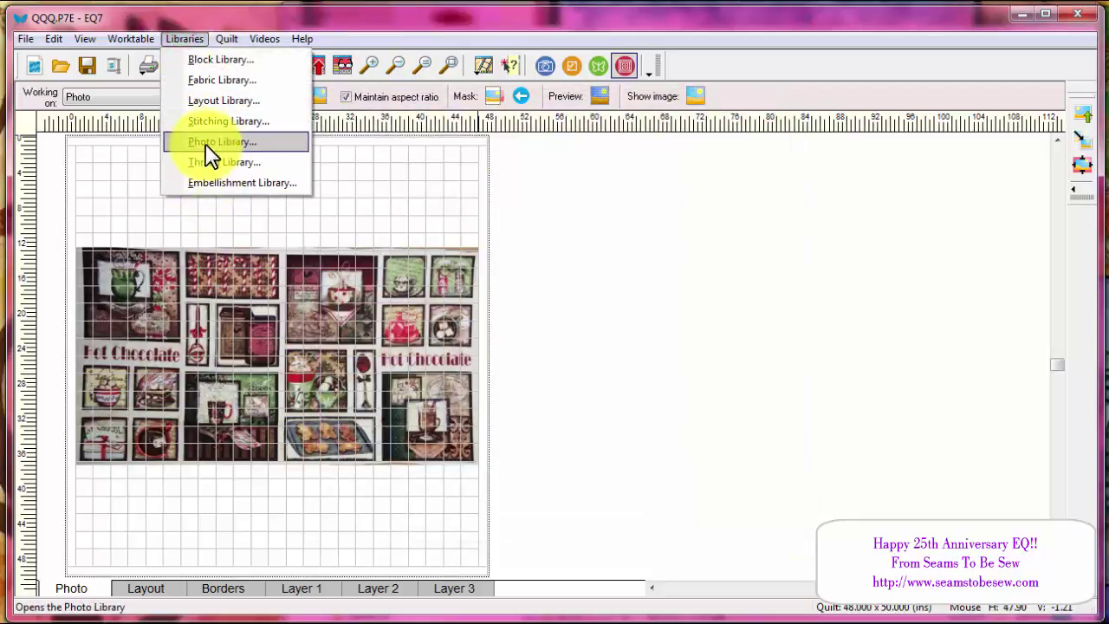
left_click(207, 144)
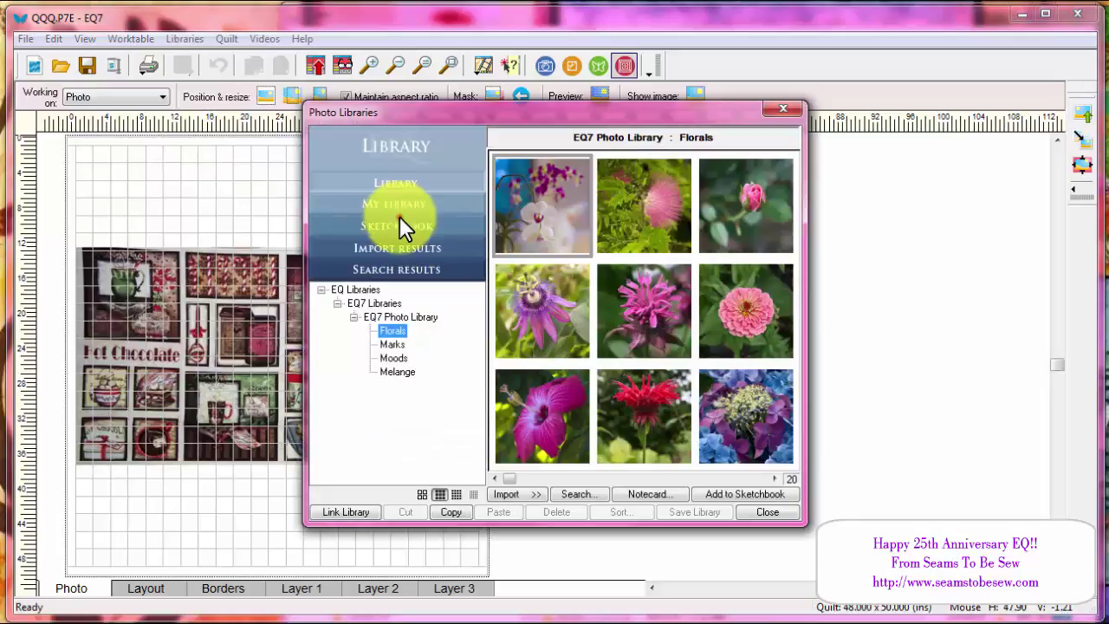
left_click(399, 218)
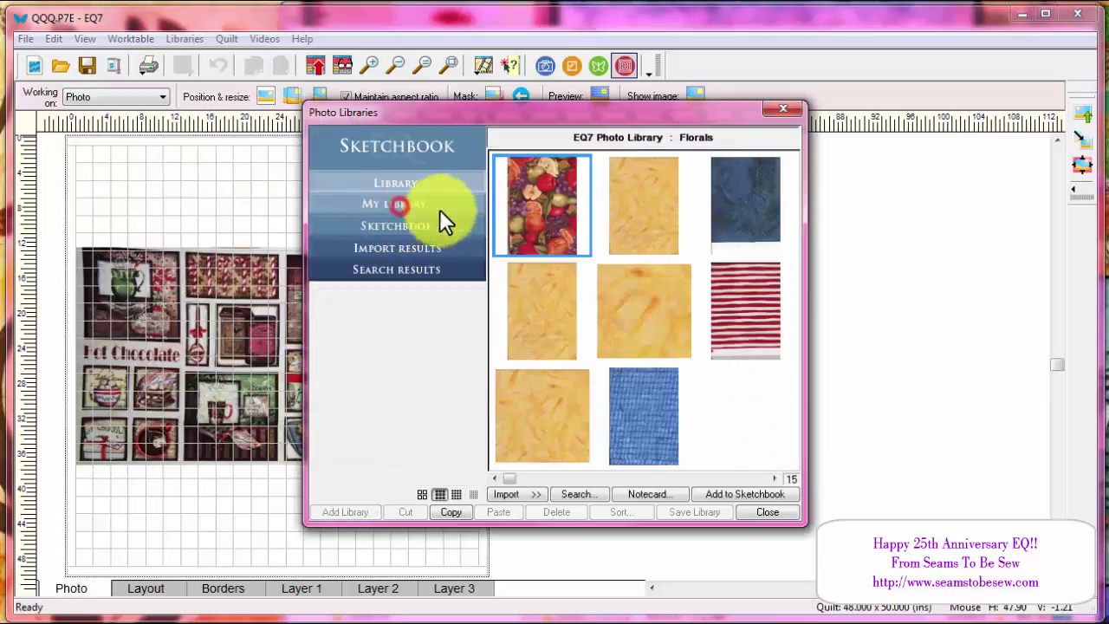
left_click(419, 208)
left_click(522, 211)
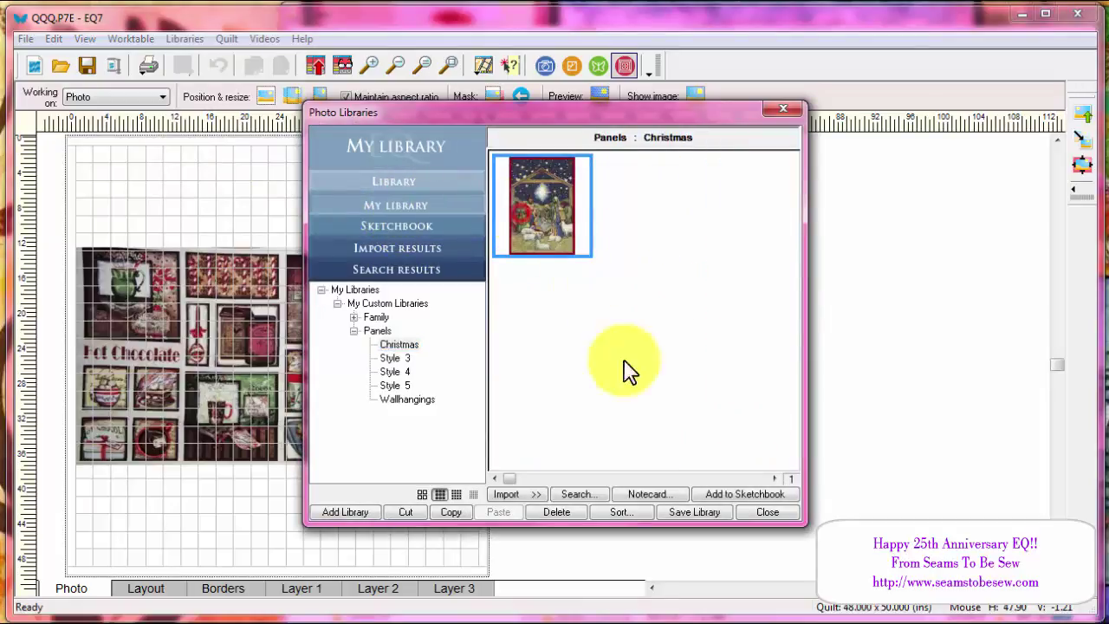
left_click(733, 490)
left_click(737, 494)
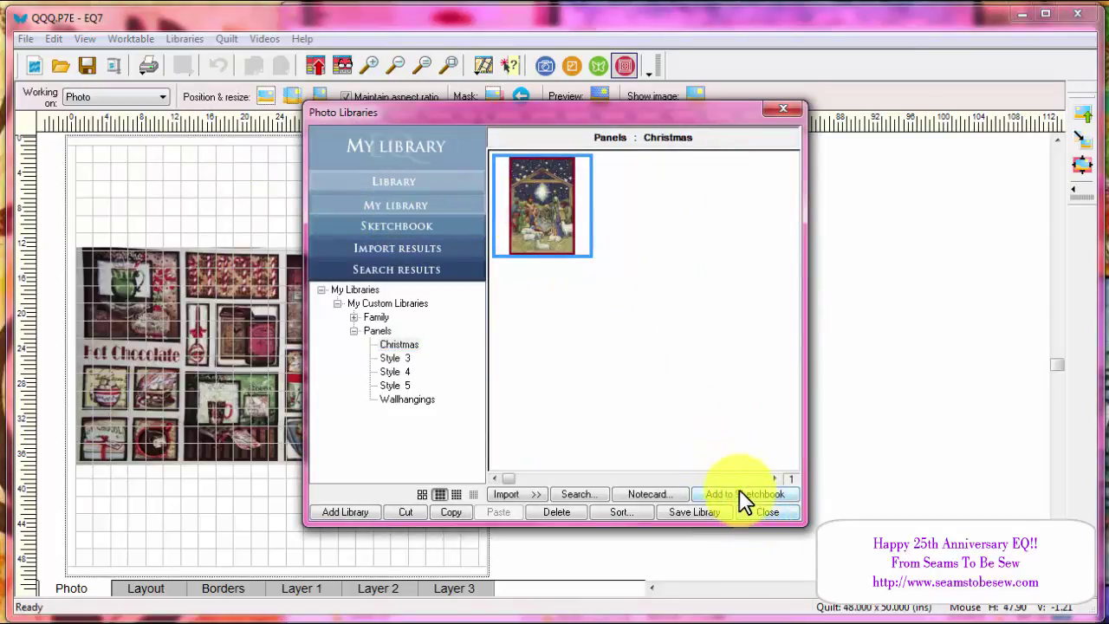
- Send the nativity panel photo from the Project Sketchbook to the quilt worktable, replacing the hot chocolate placemat panel
left_click(760, 512)
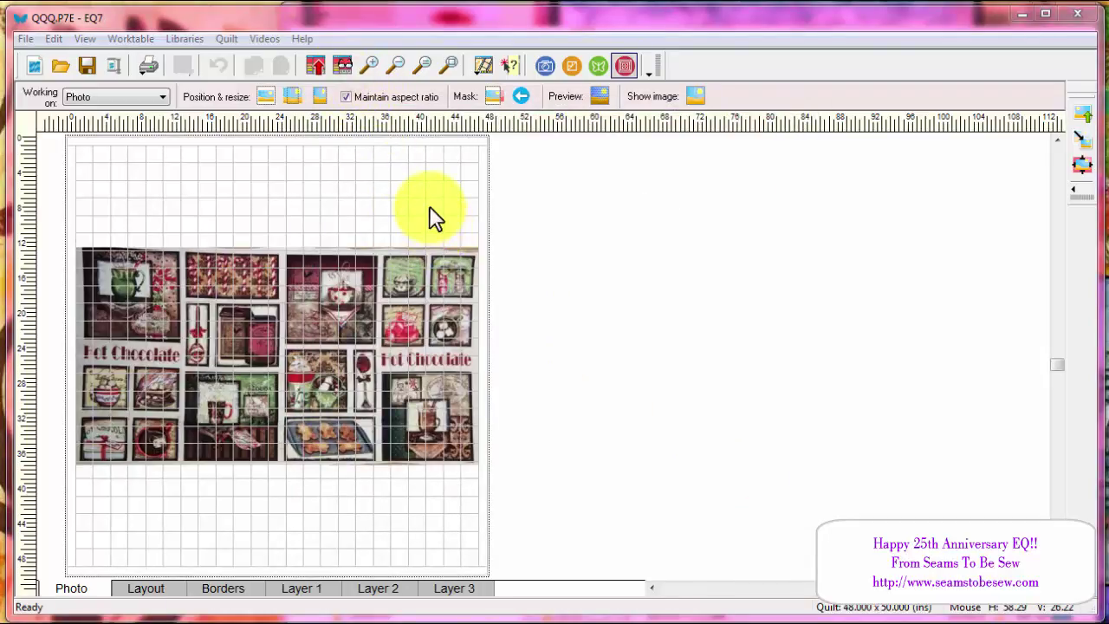
key("F8")
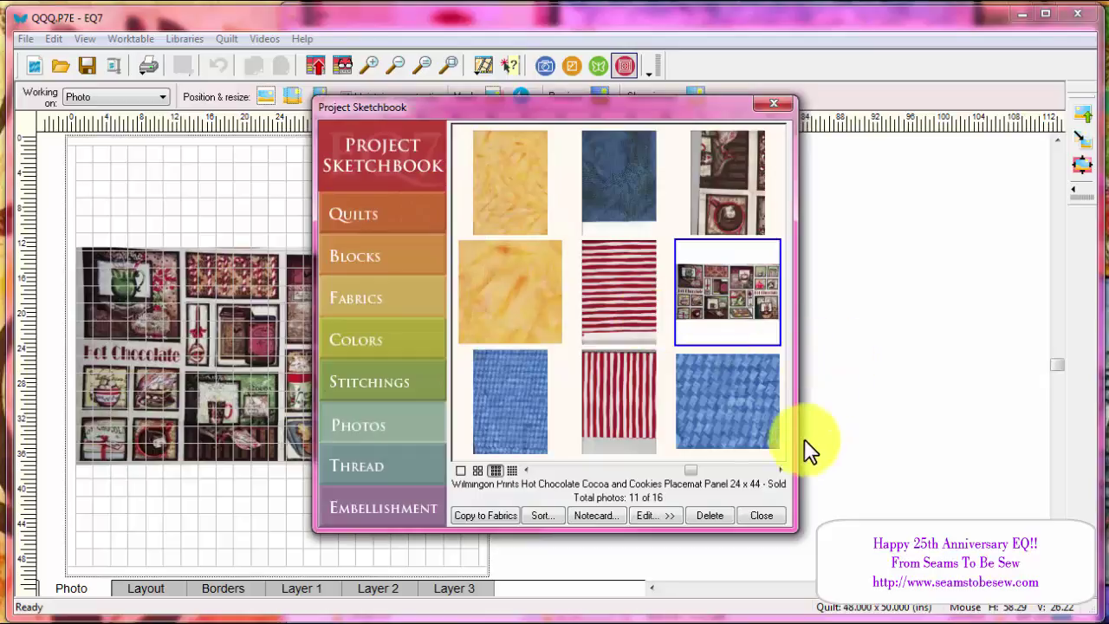
left_click(770, 471)
left_click(716, 228)
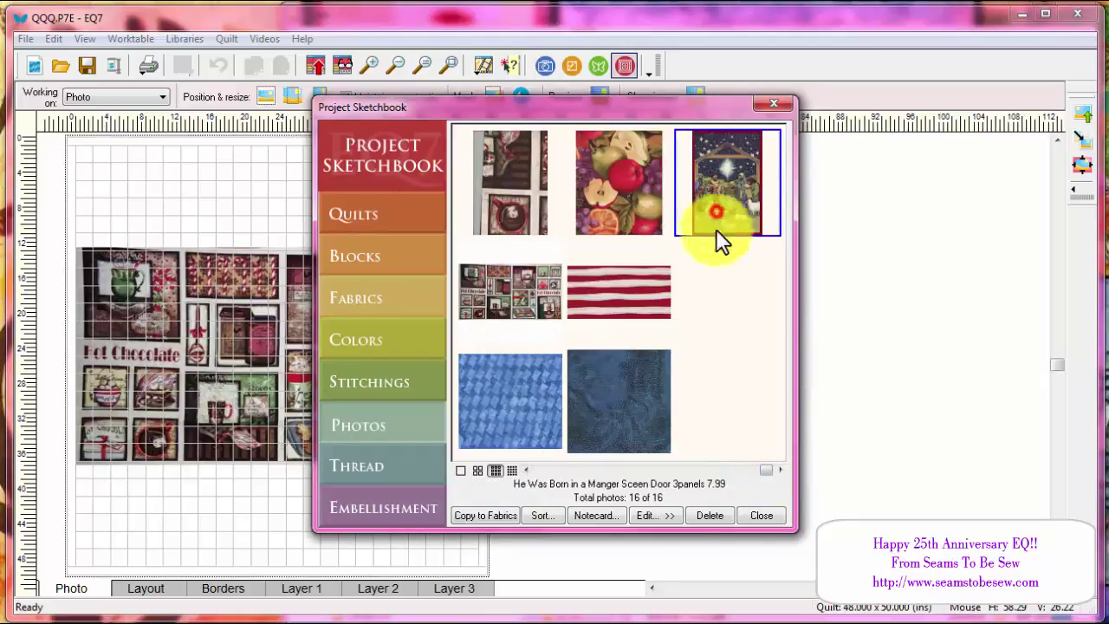
left_click(661, 511)
left_click(713, 569)
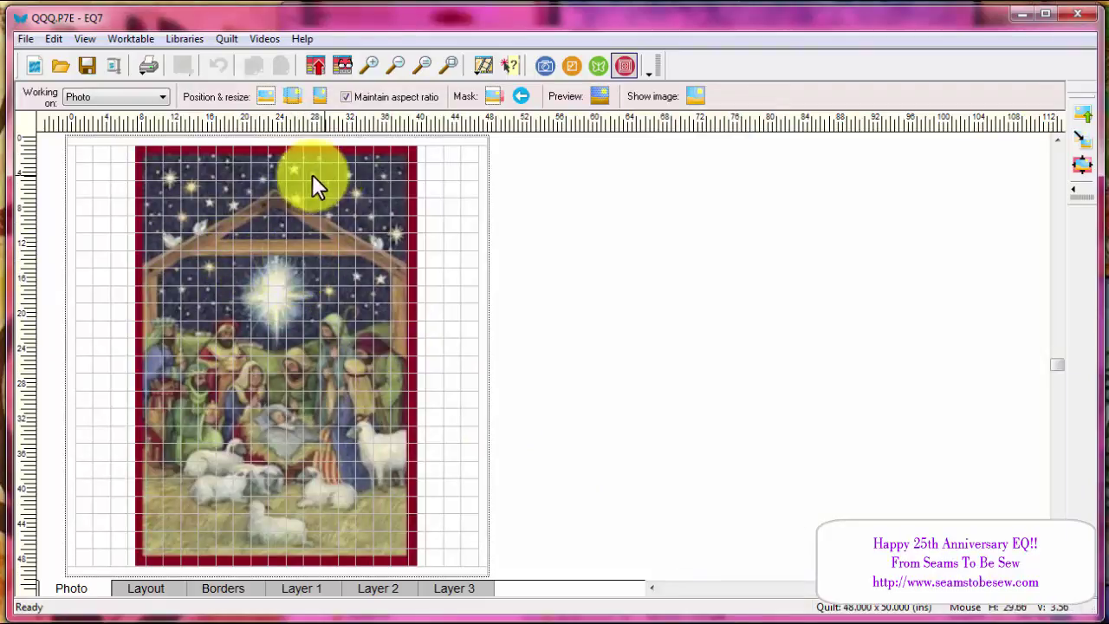
- Examine the Photo Patchwork quilt's layout, borders and three layers, comparing them with the nativity panel photo
left_click(154, 587)
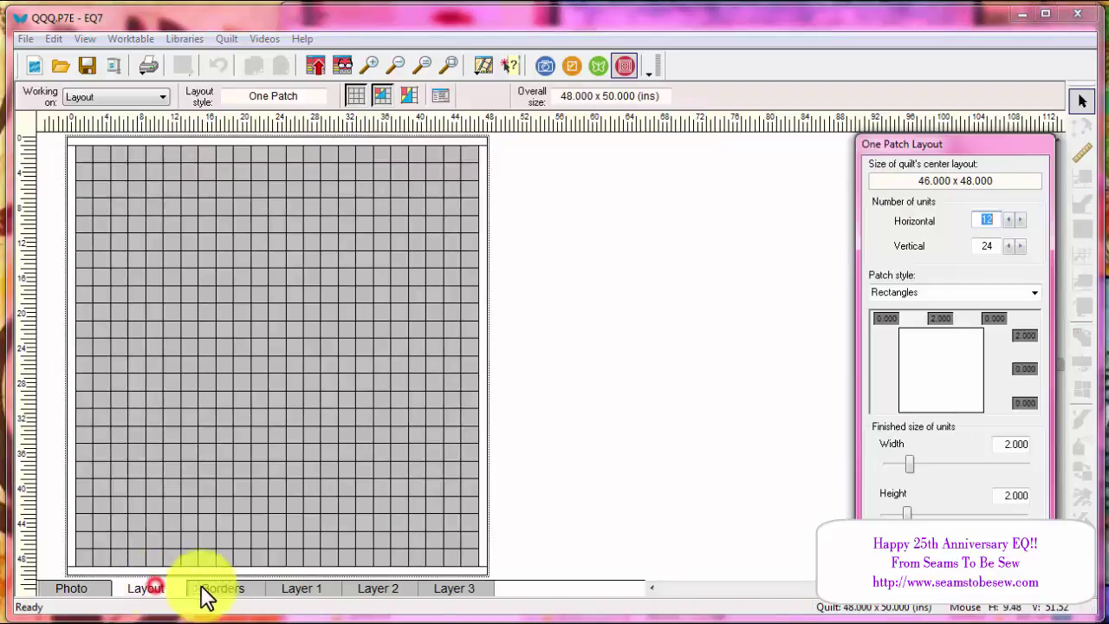
left_click(319, 591)
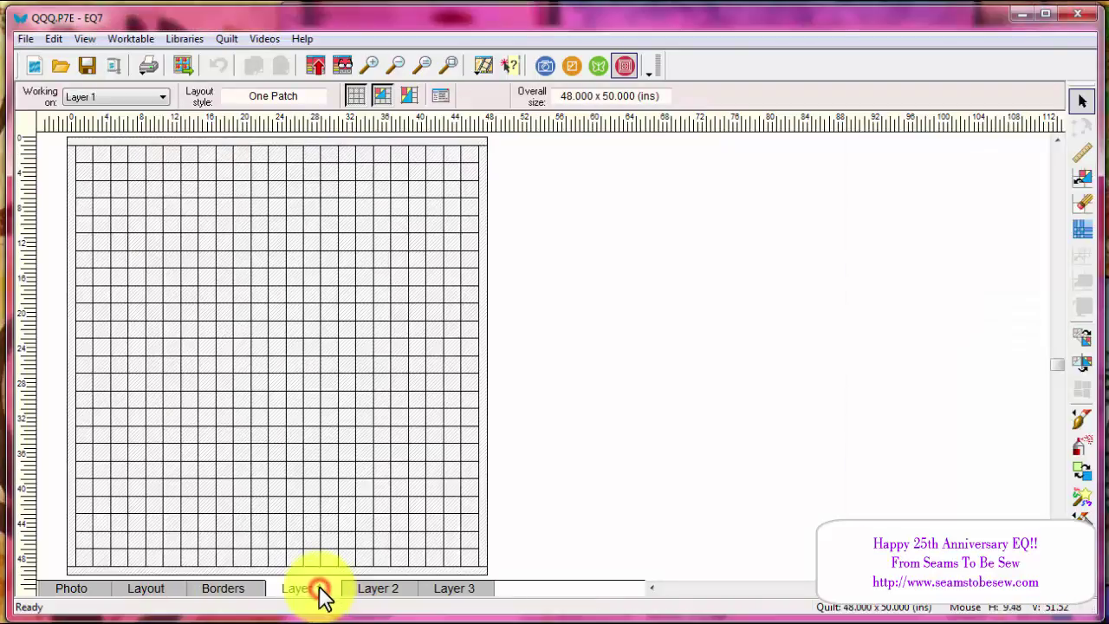
left_click(371, 591)
left_click(455, 591)
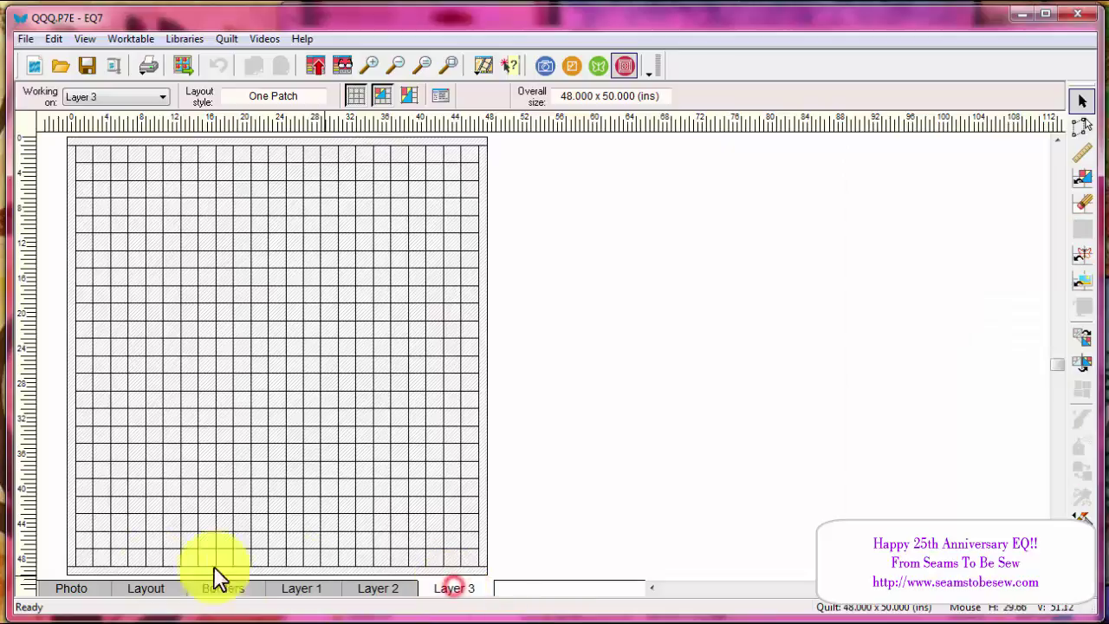
left_click(62, 590)
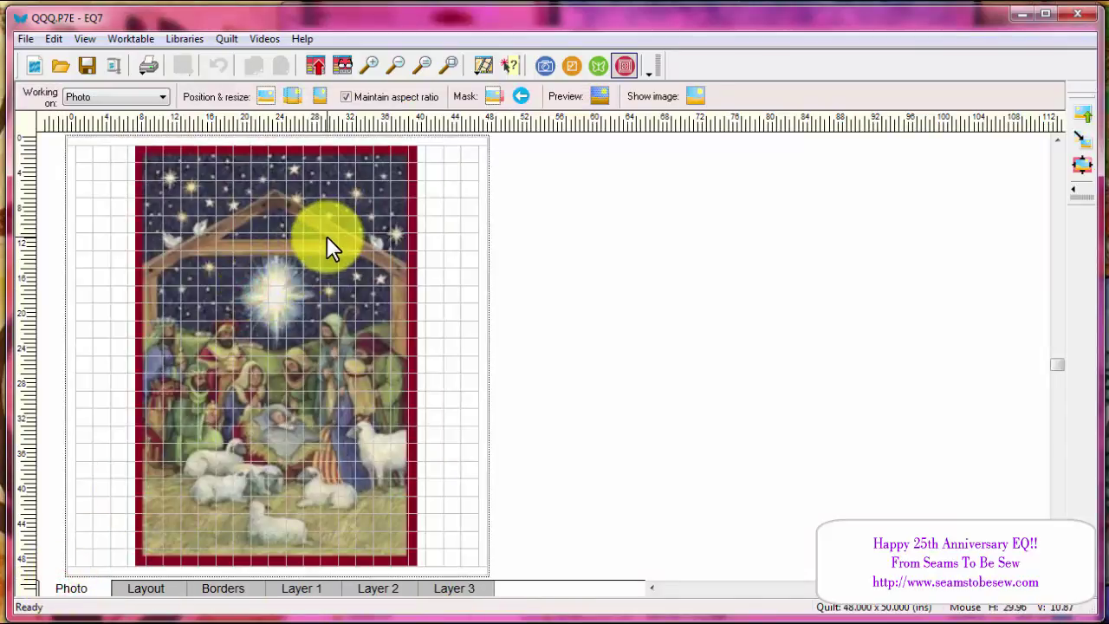
left_click(381, 261)
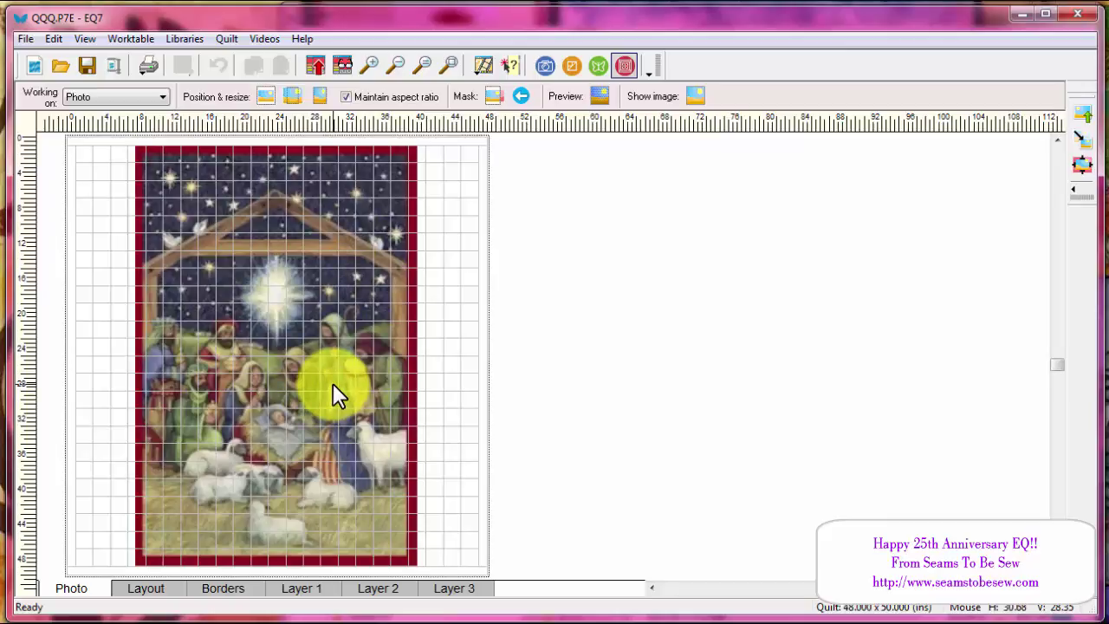
left_click(237, 590)
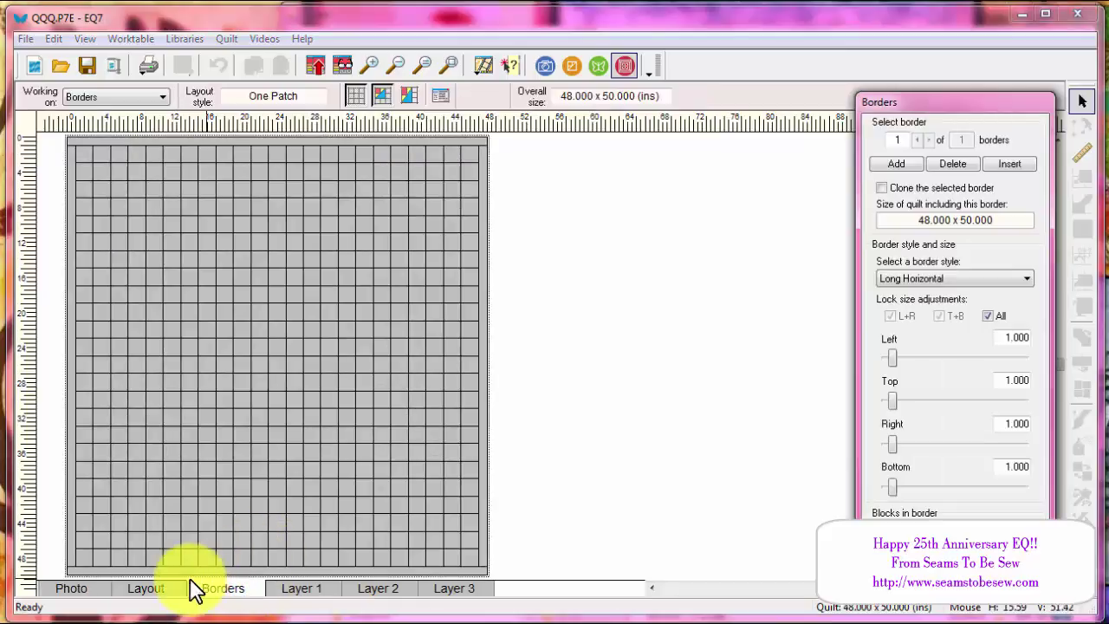
left_click(153, 589)
- Return to the nativity panel photo and activate the tool for adjusting the image on the quilt
left_click(57, 590)
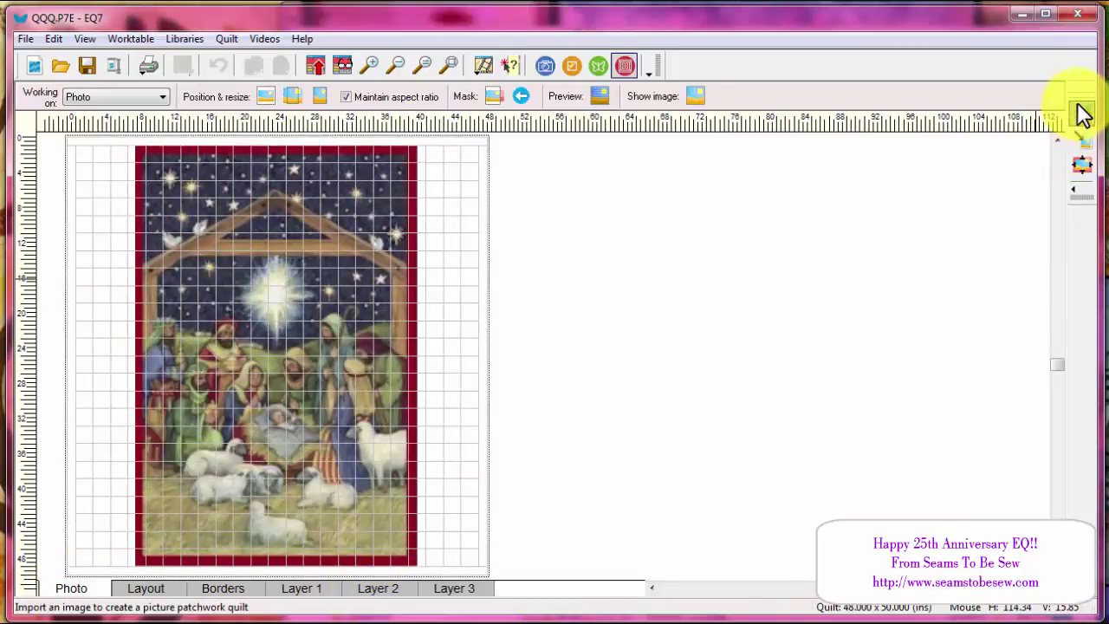
left_click(1085, 166)
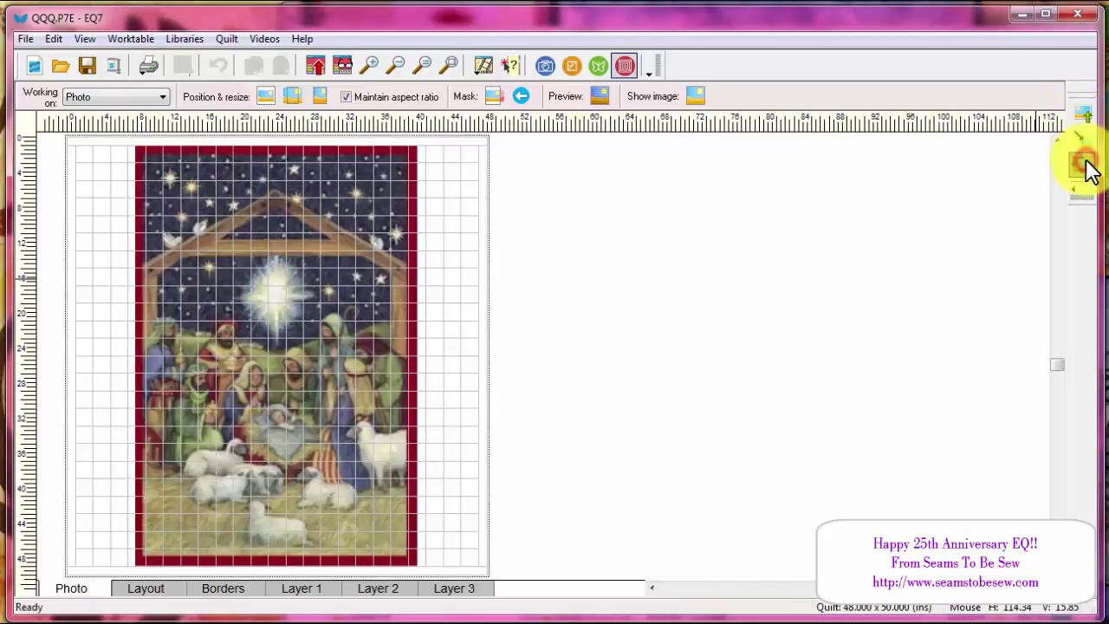